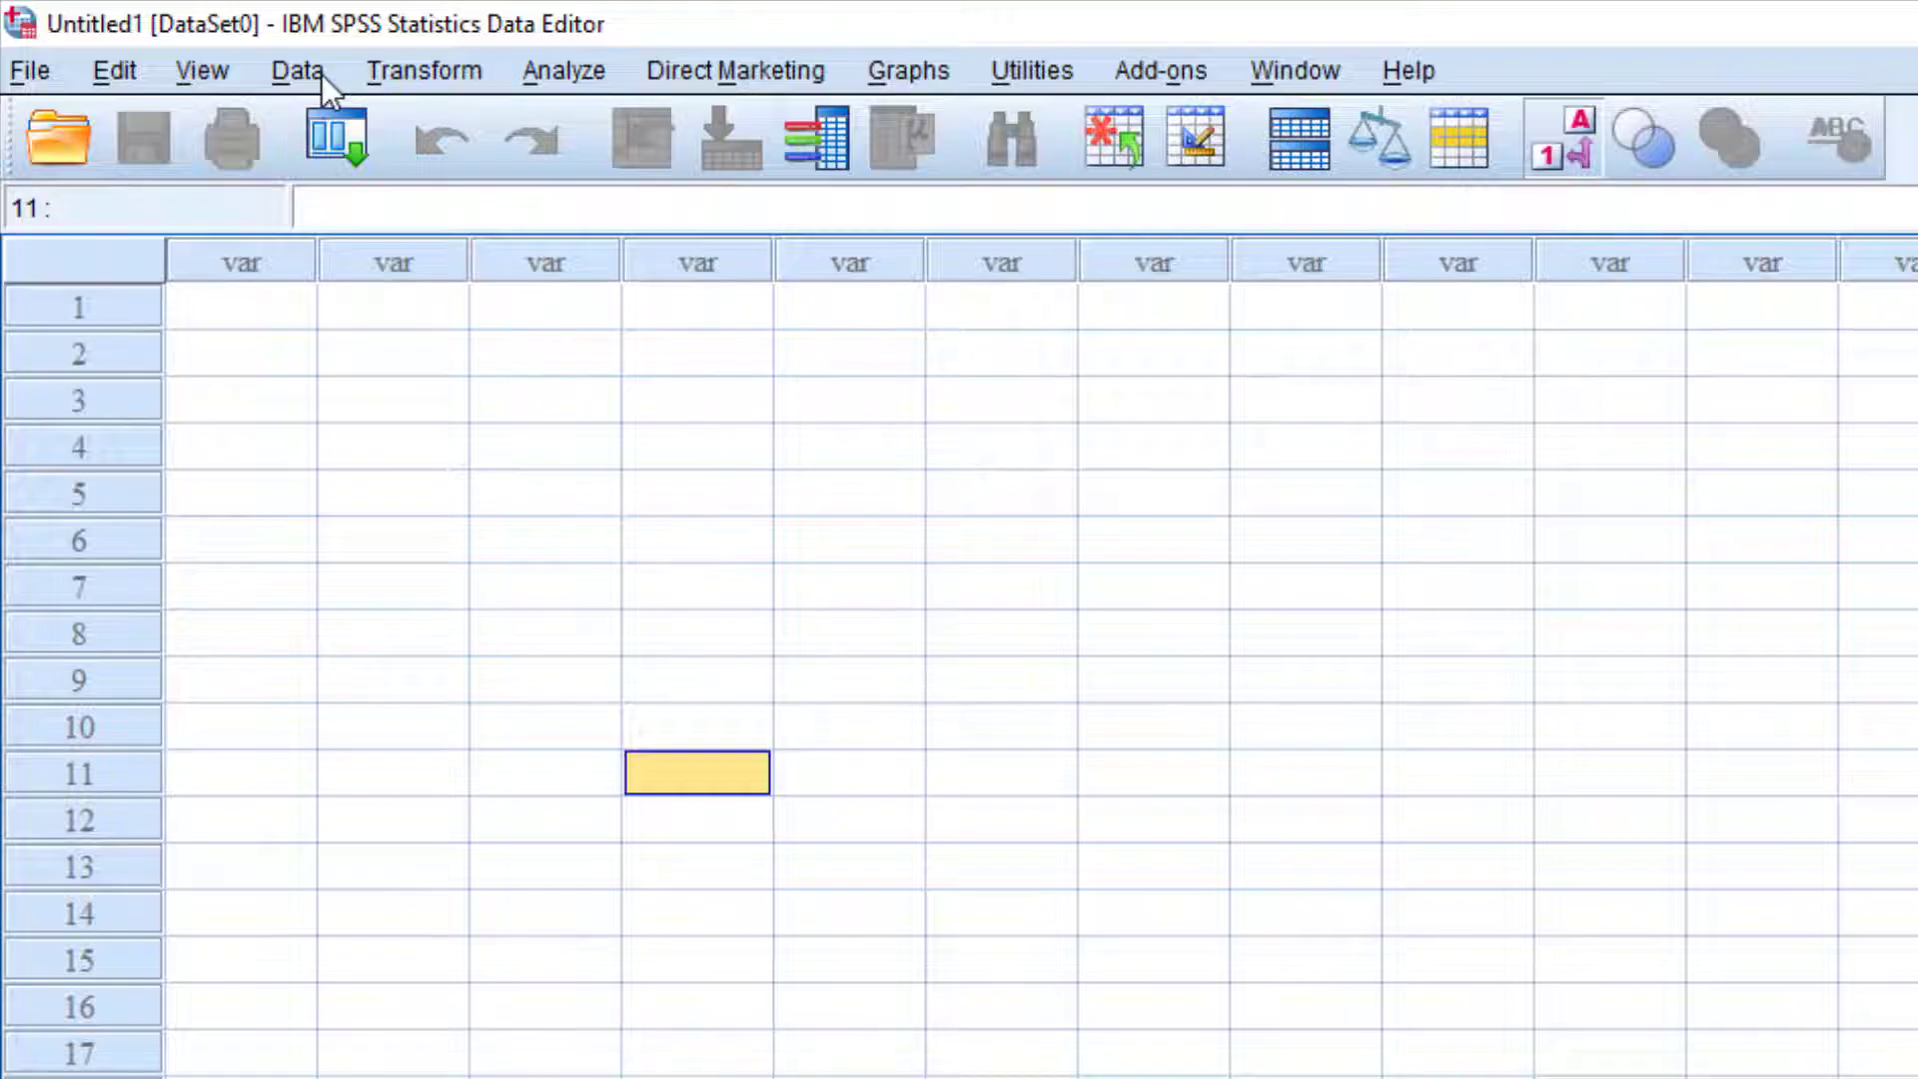
click(329, 90)
click(218, 64)
click(170, 70)
mouse_move(399, 66)
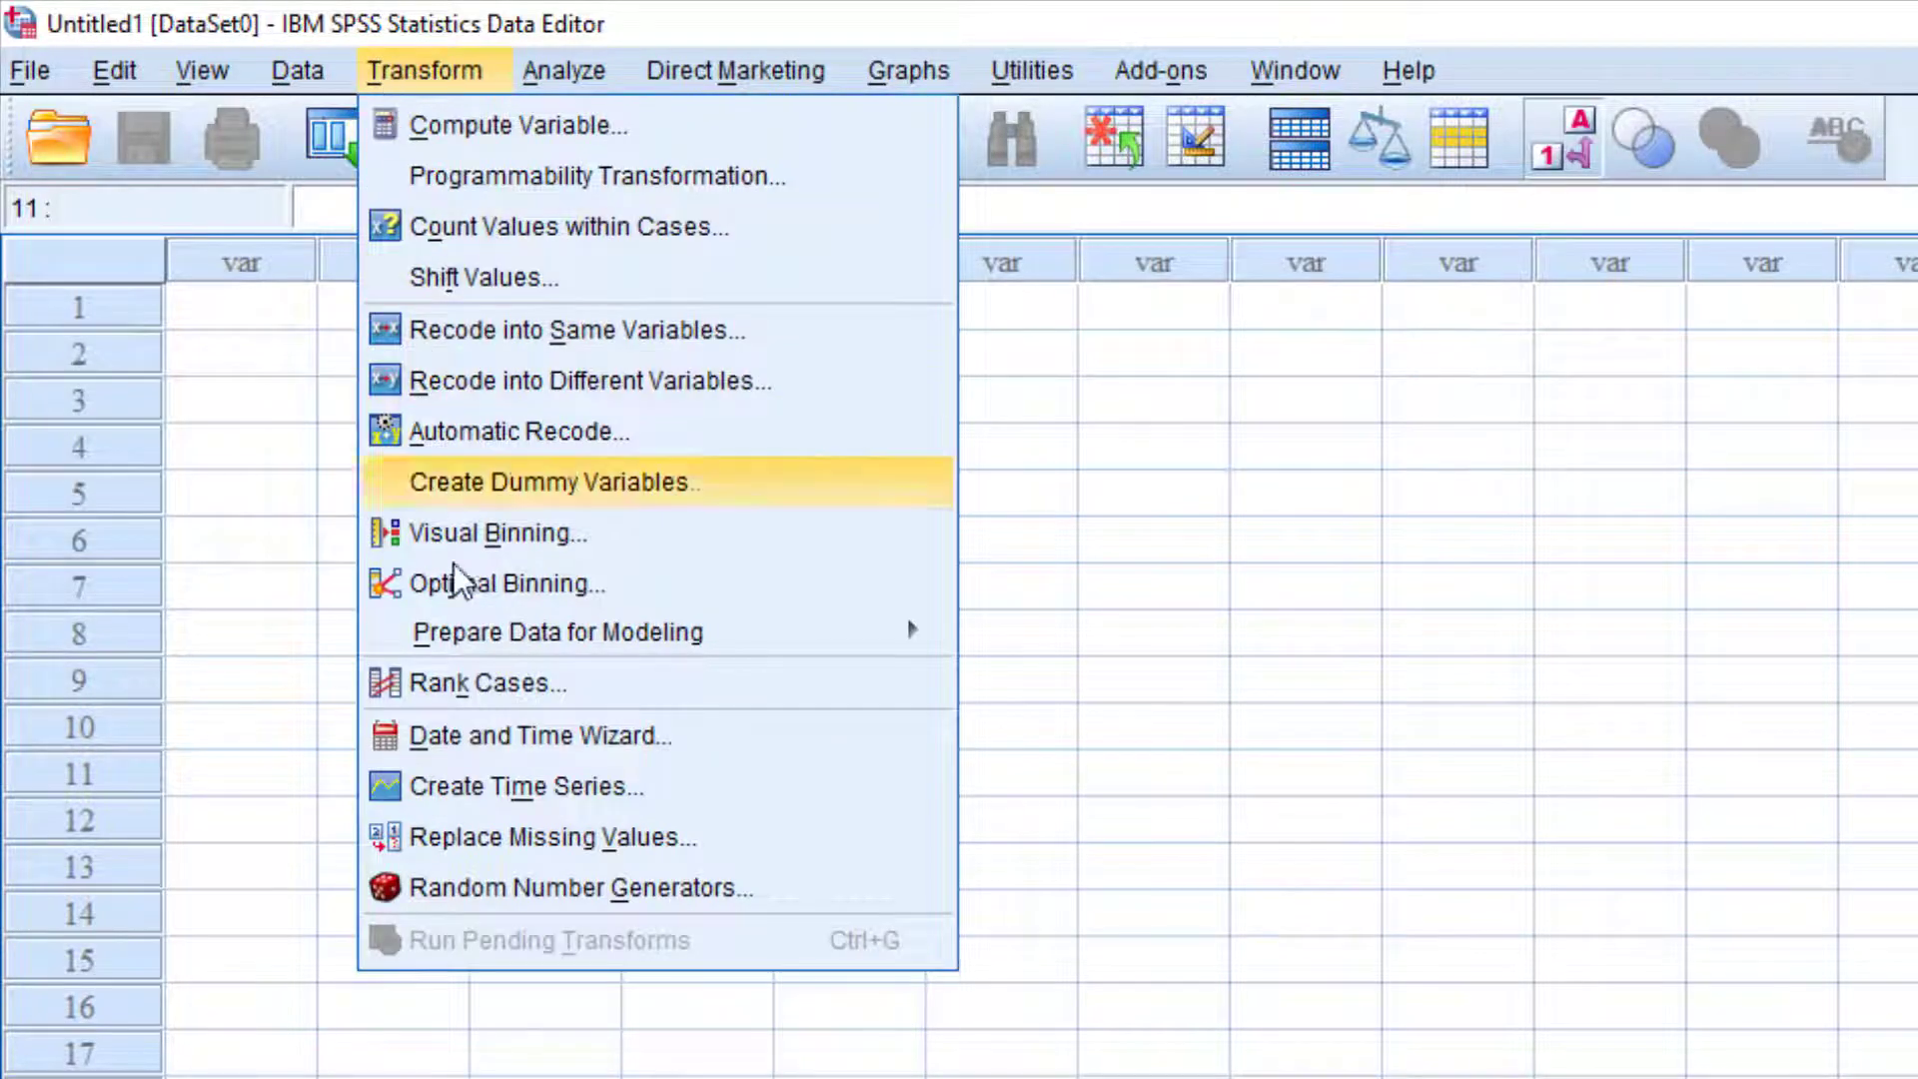
click(739, 1074)
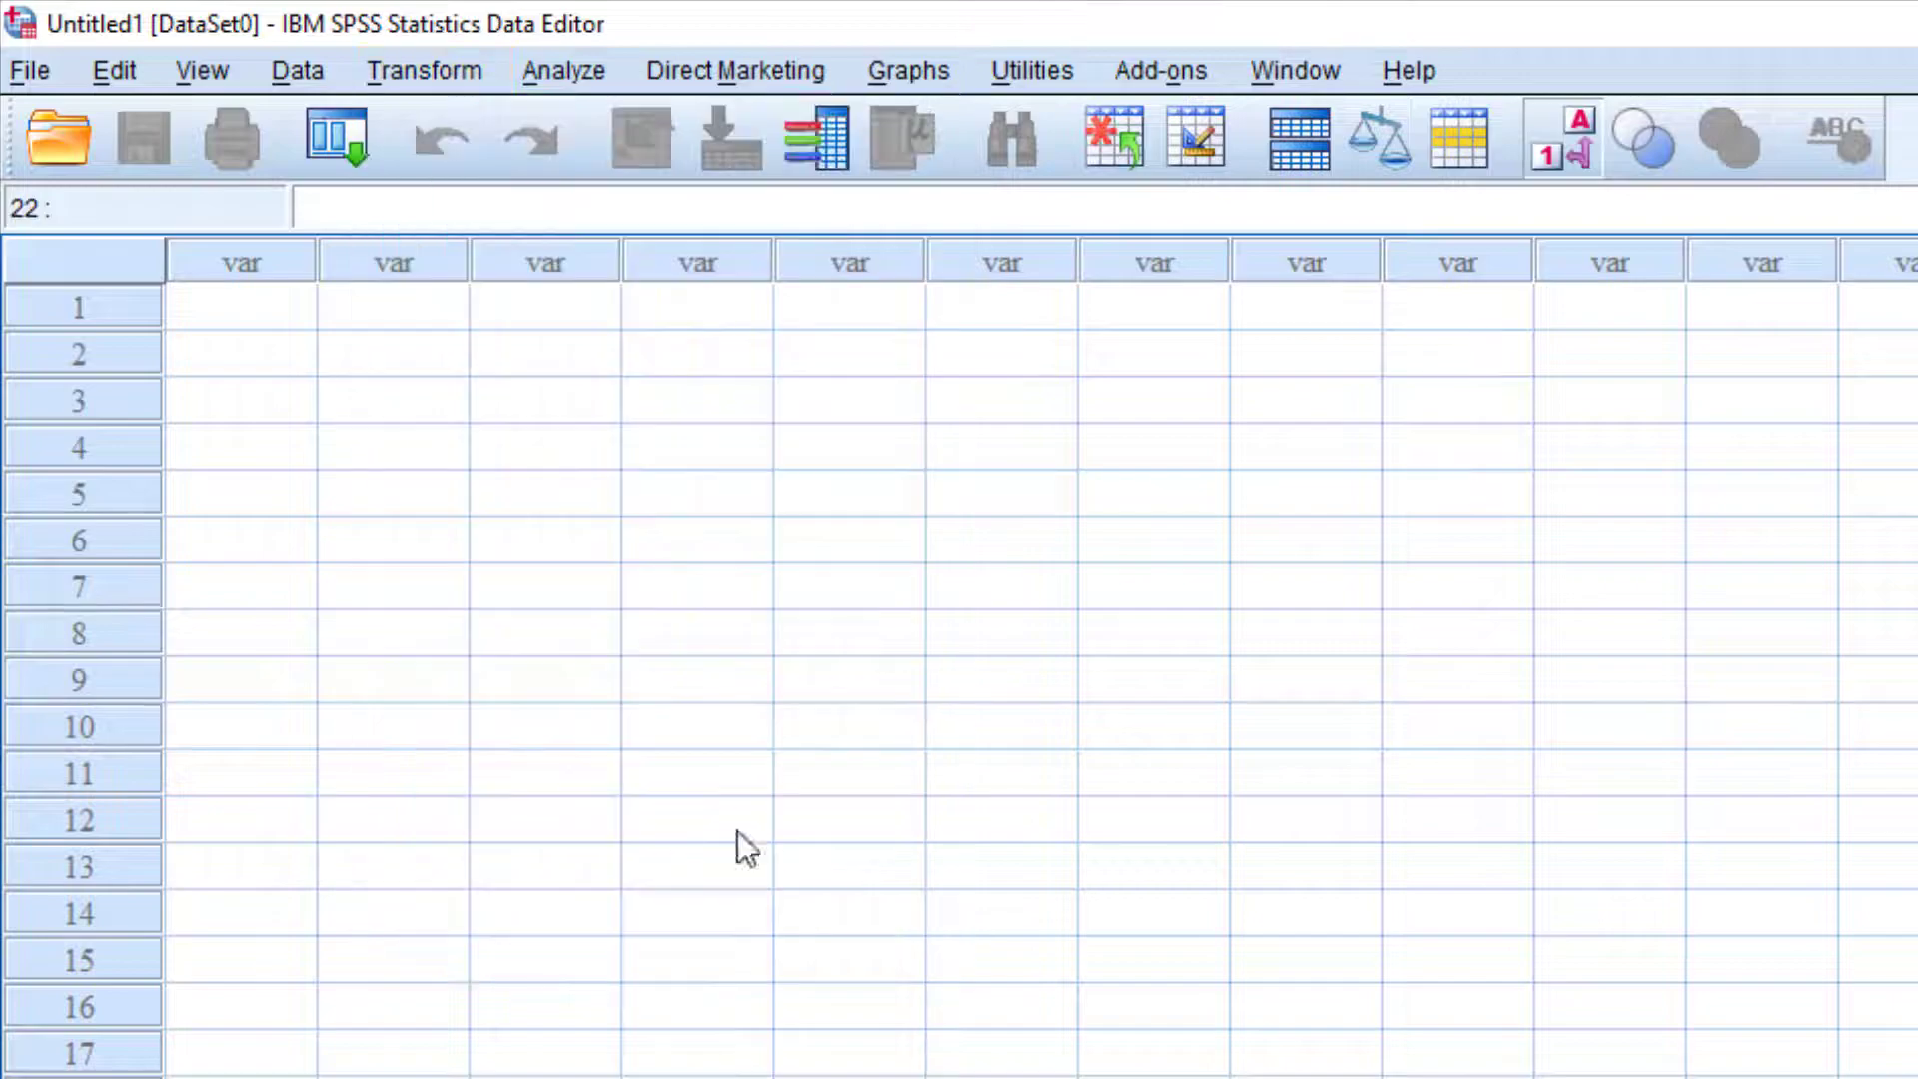
click(410, 68)
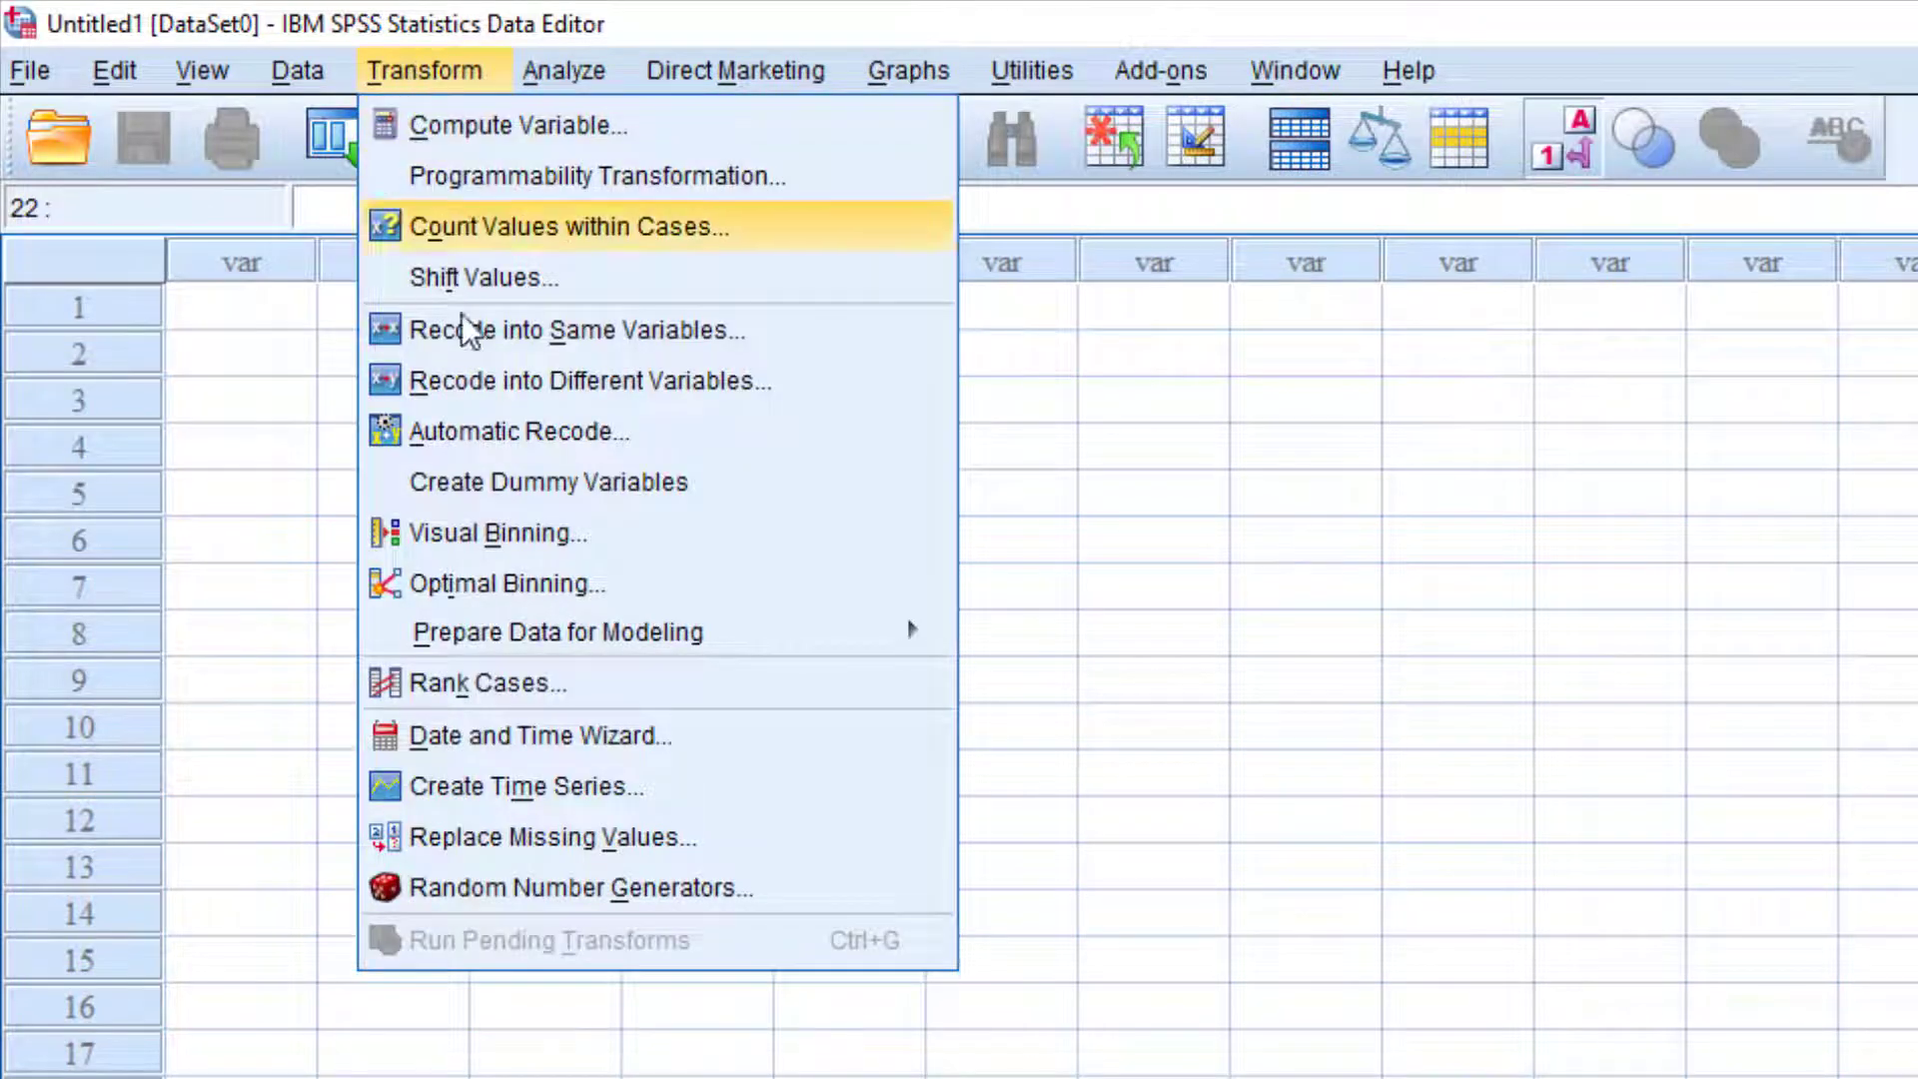
mouse_move(540, 635)
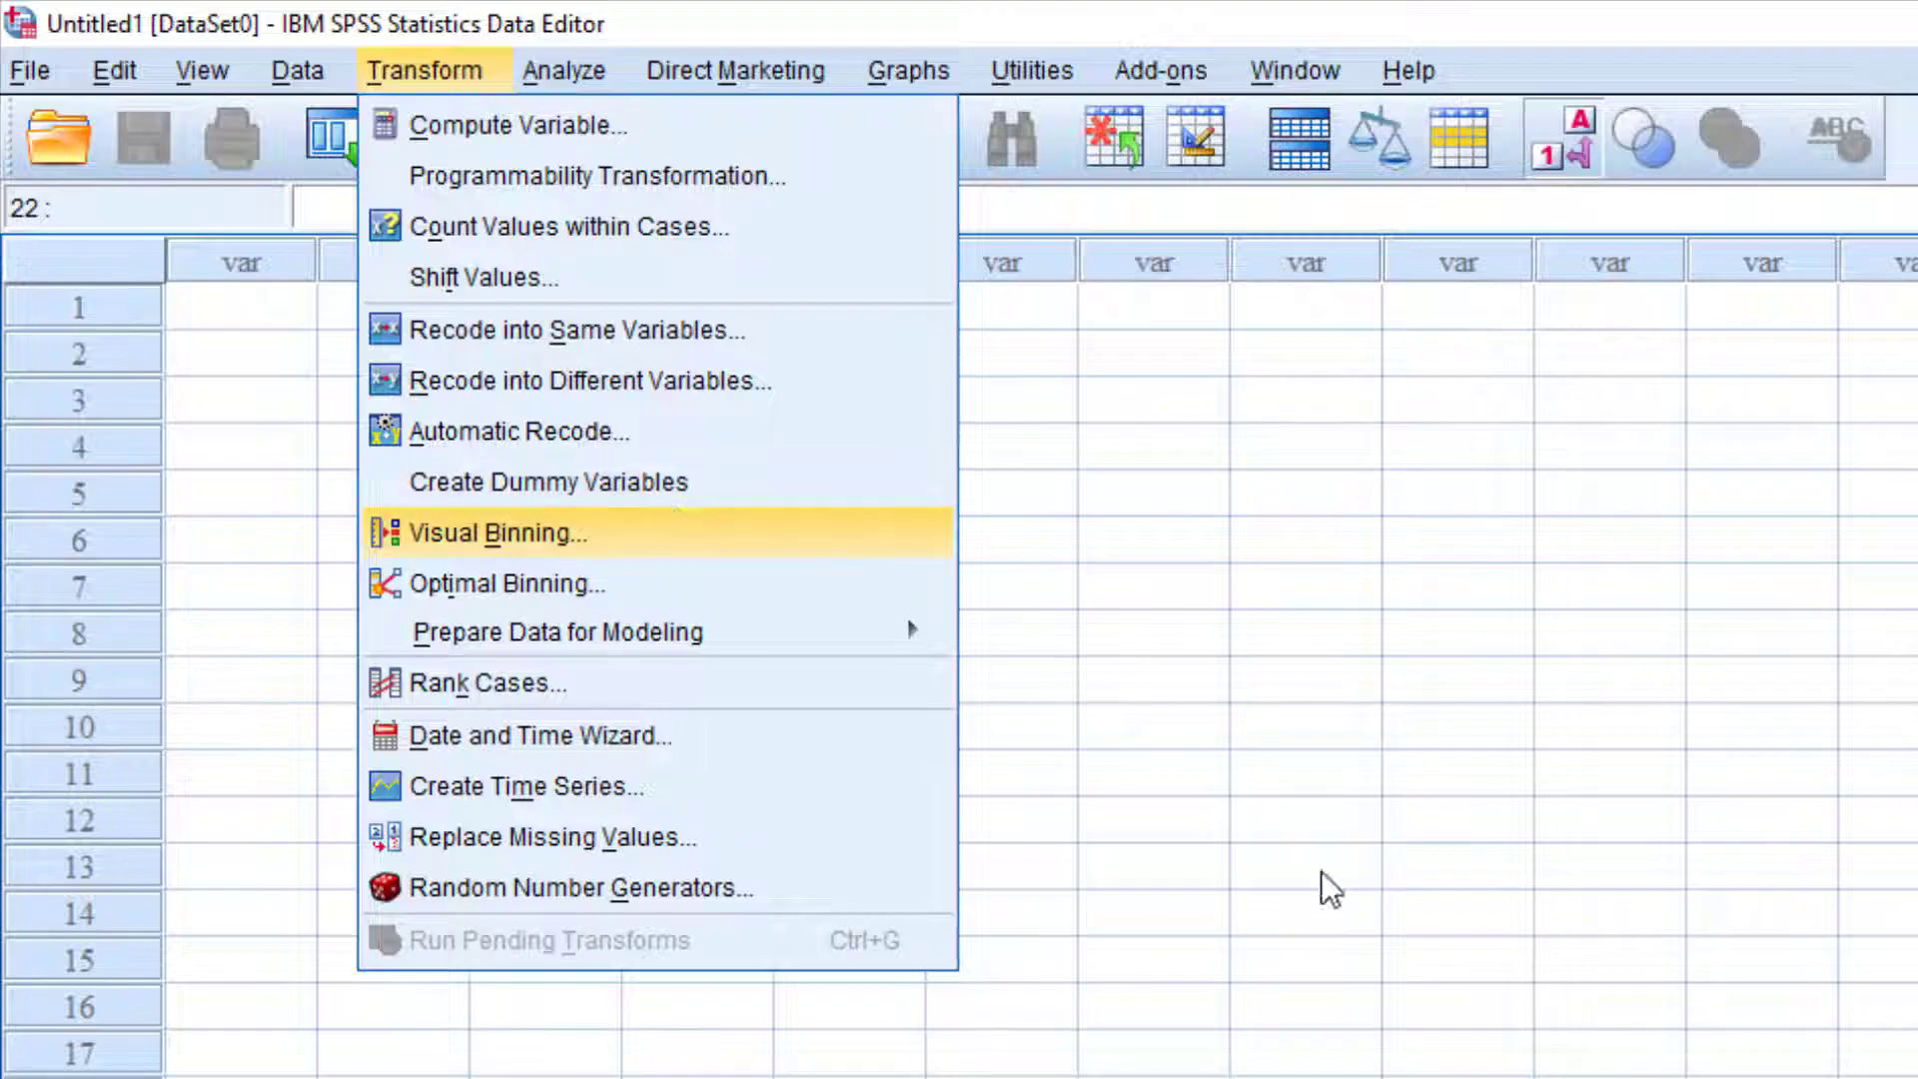
click(1458, 867)
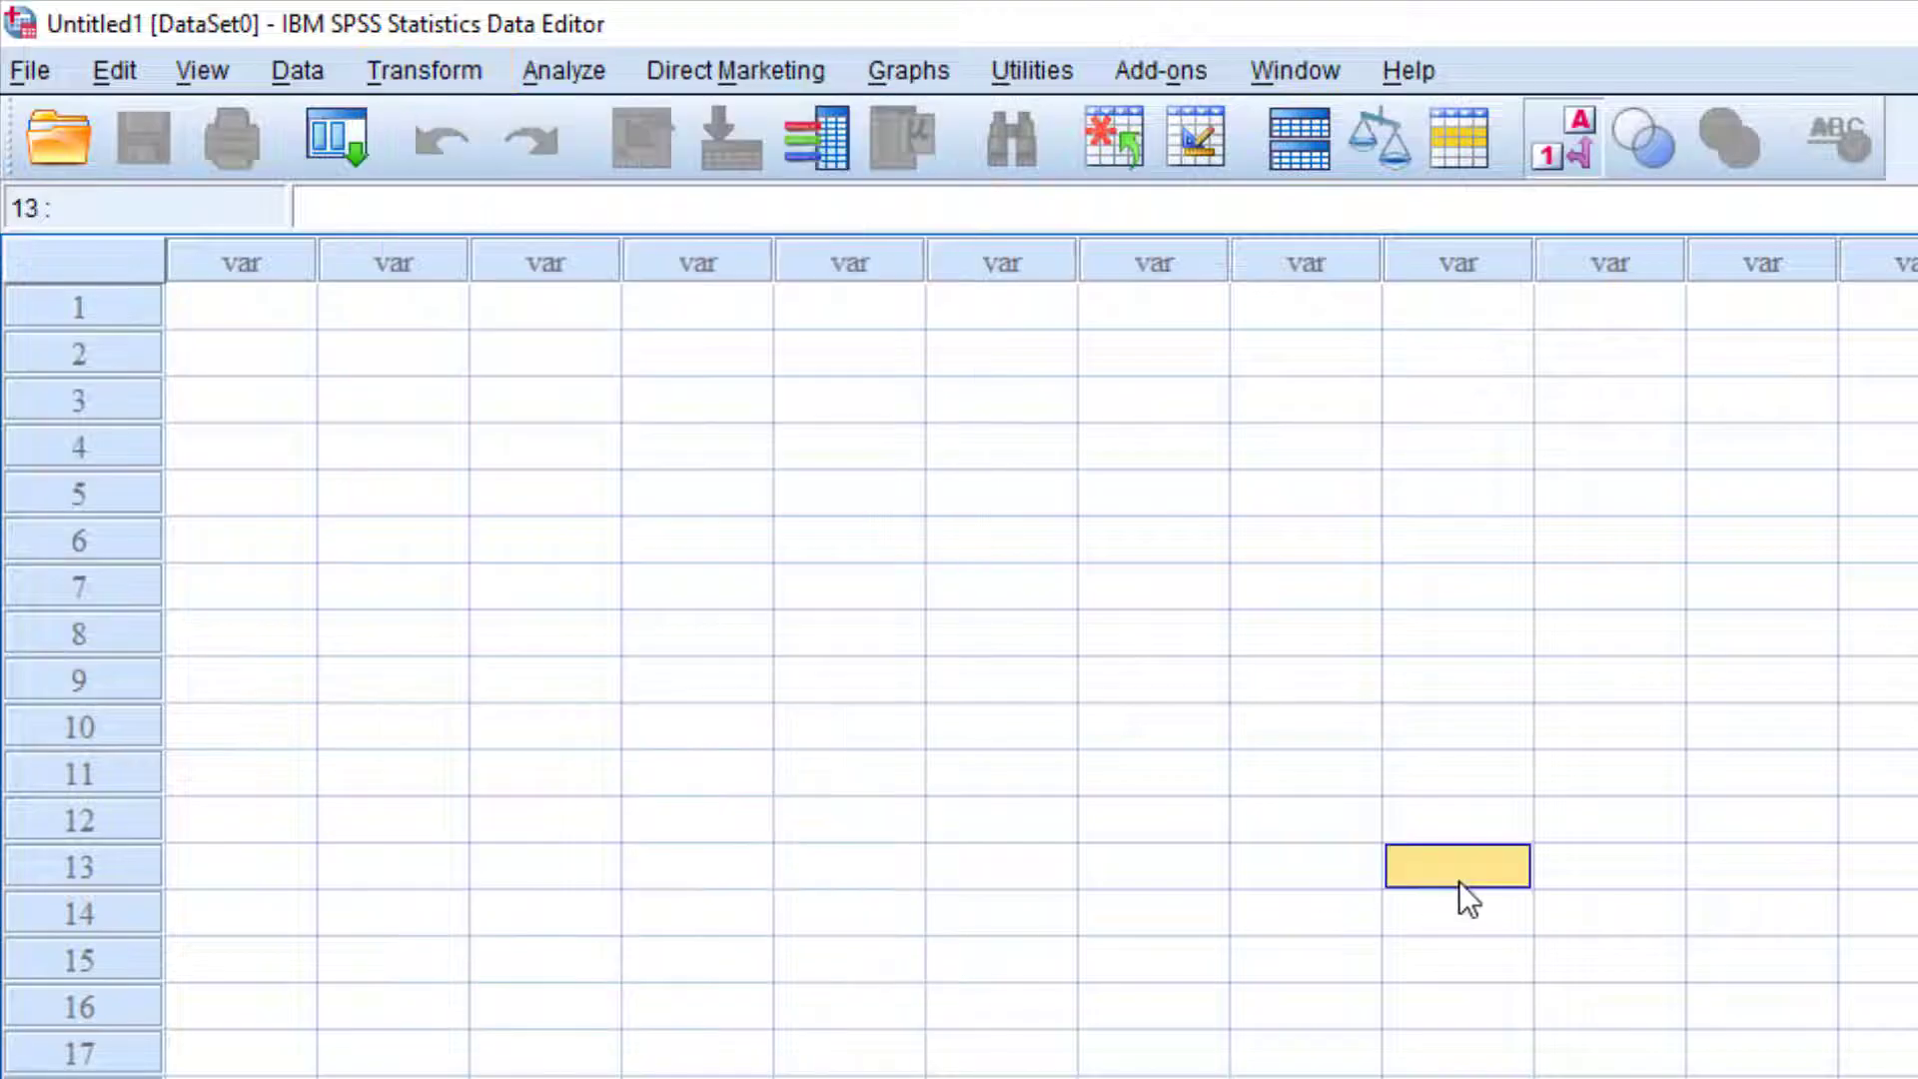
click(1294, 68)
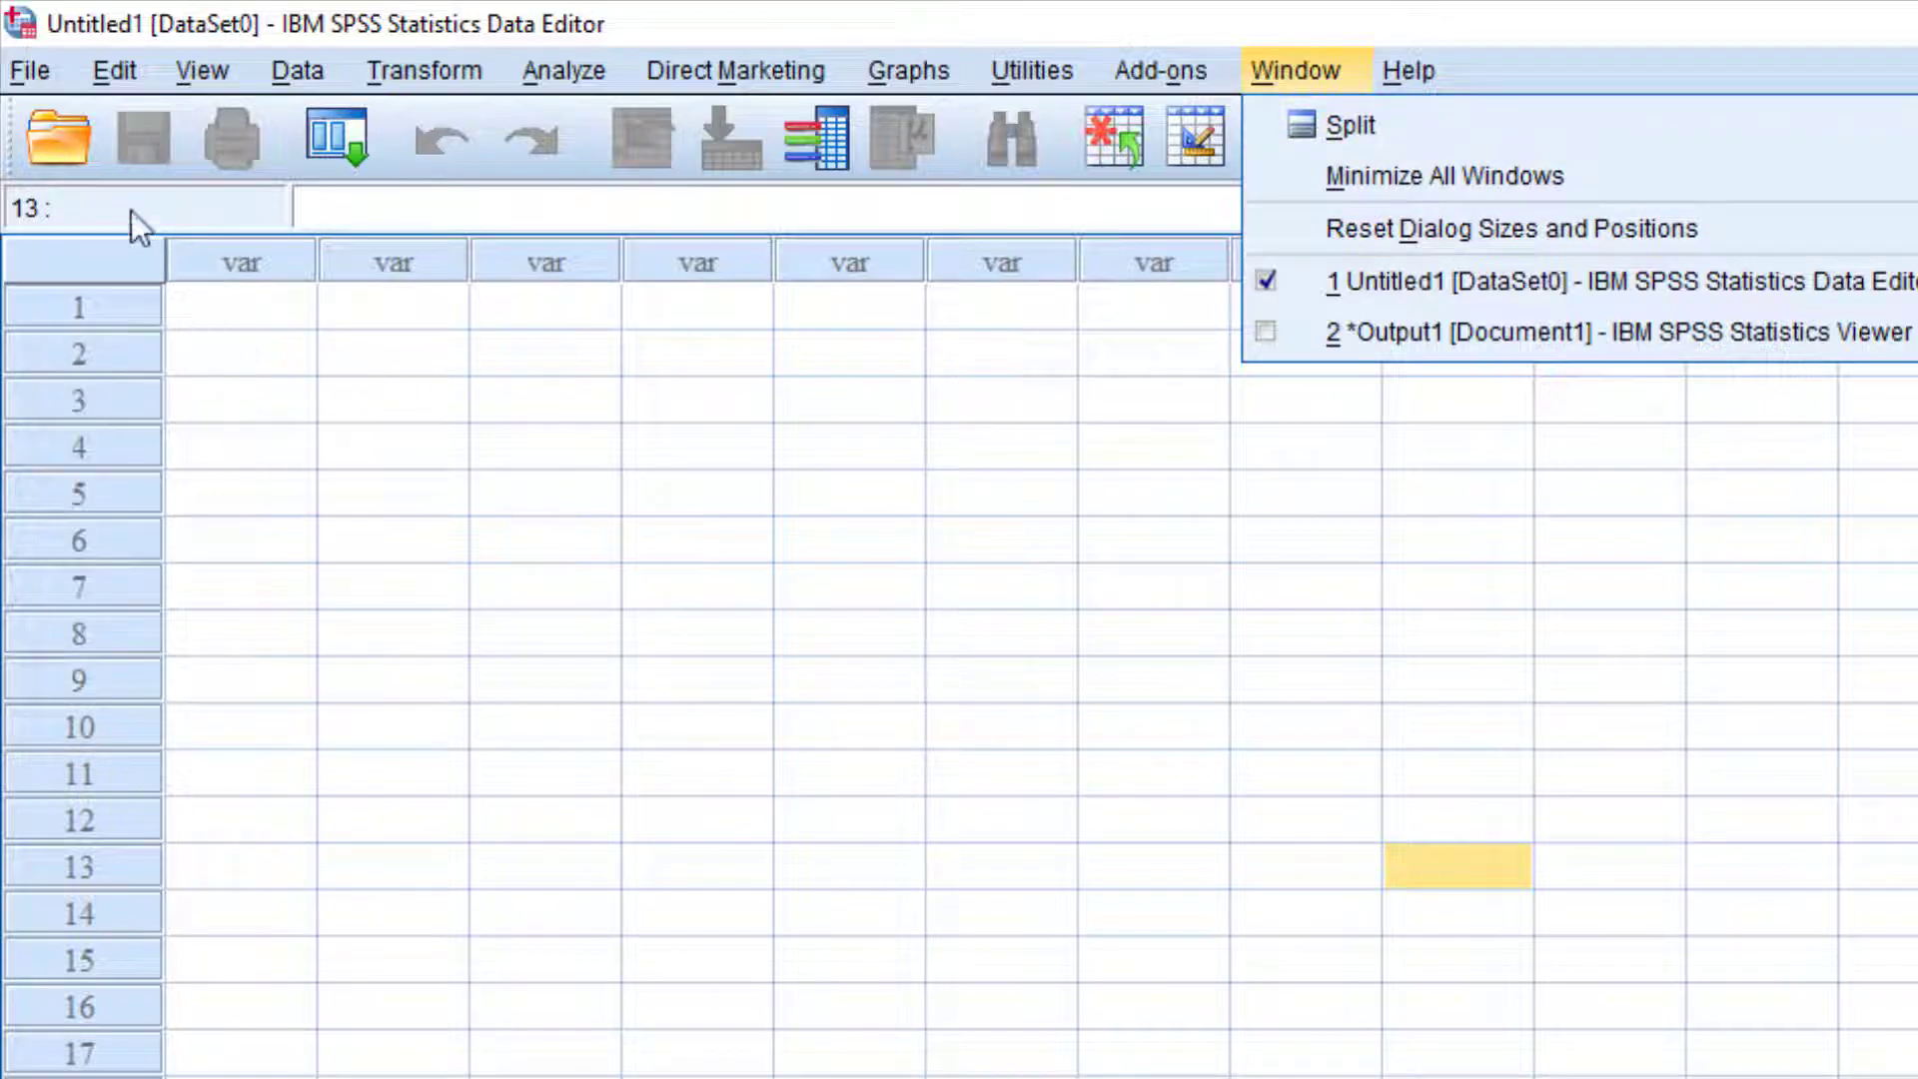
Step: Open the data file Berat.sav from the Latihan SPSS folder
click(74, 151)
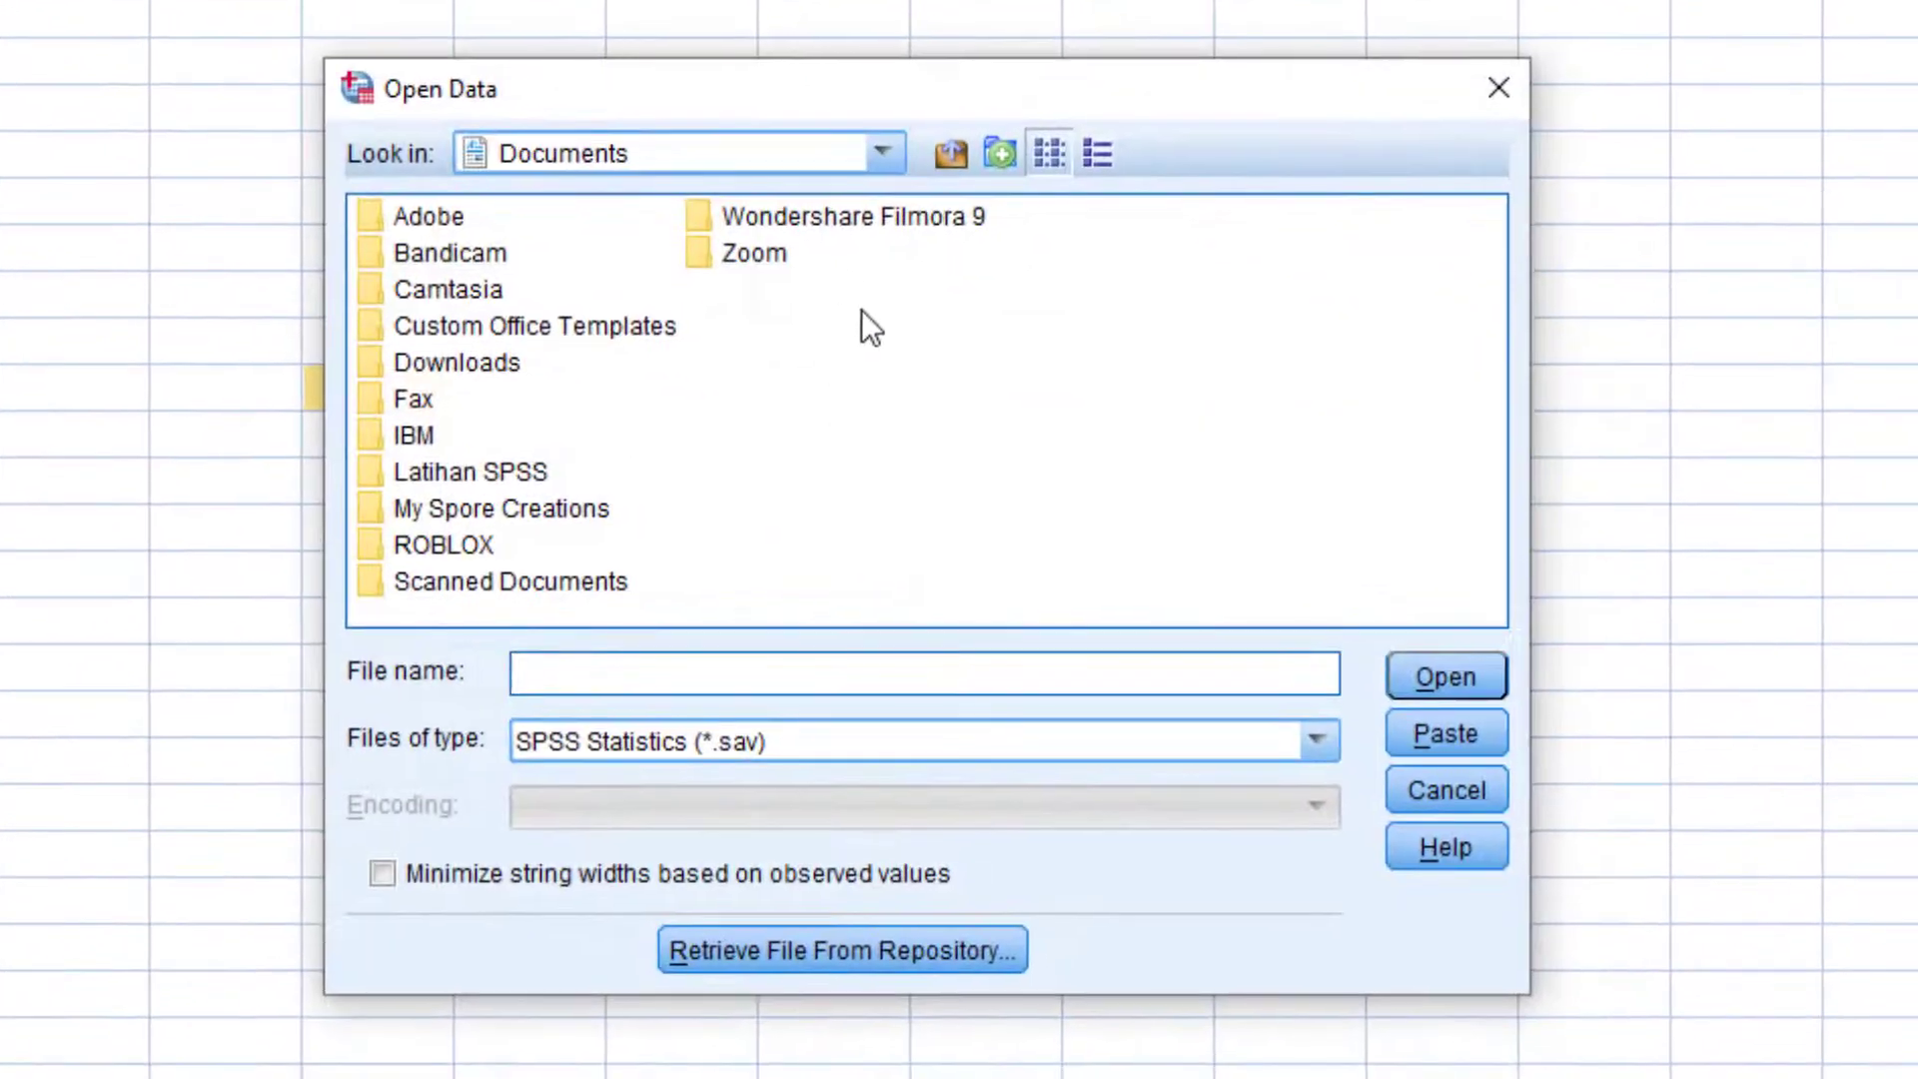
double_click(467, 478)
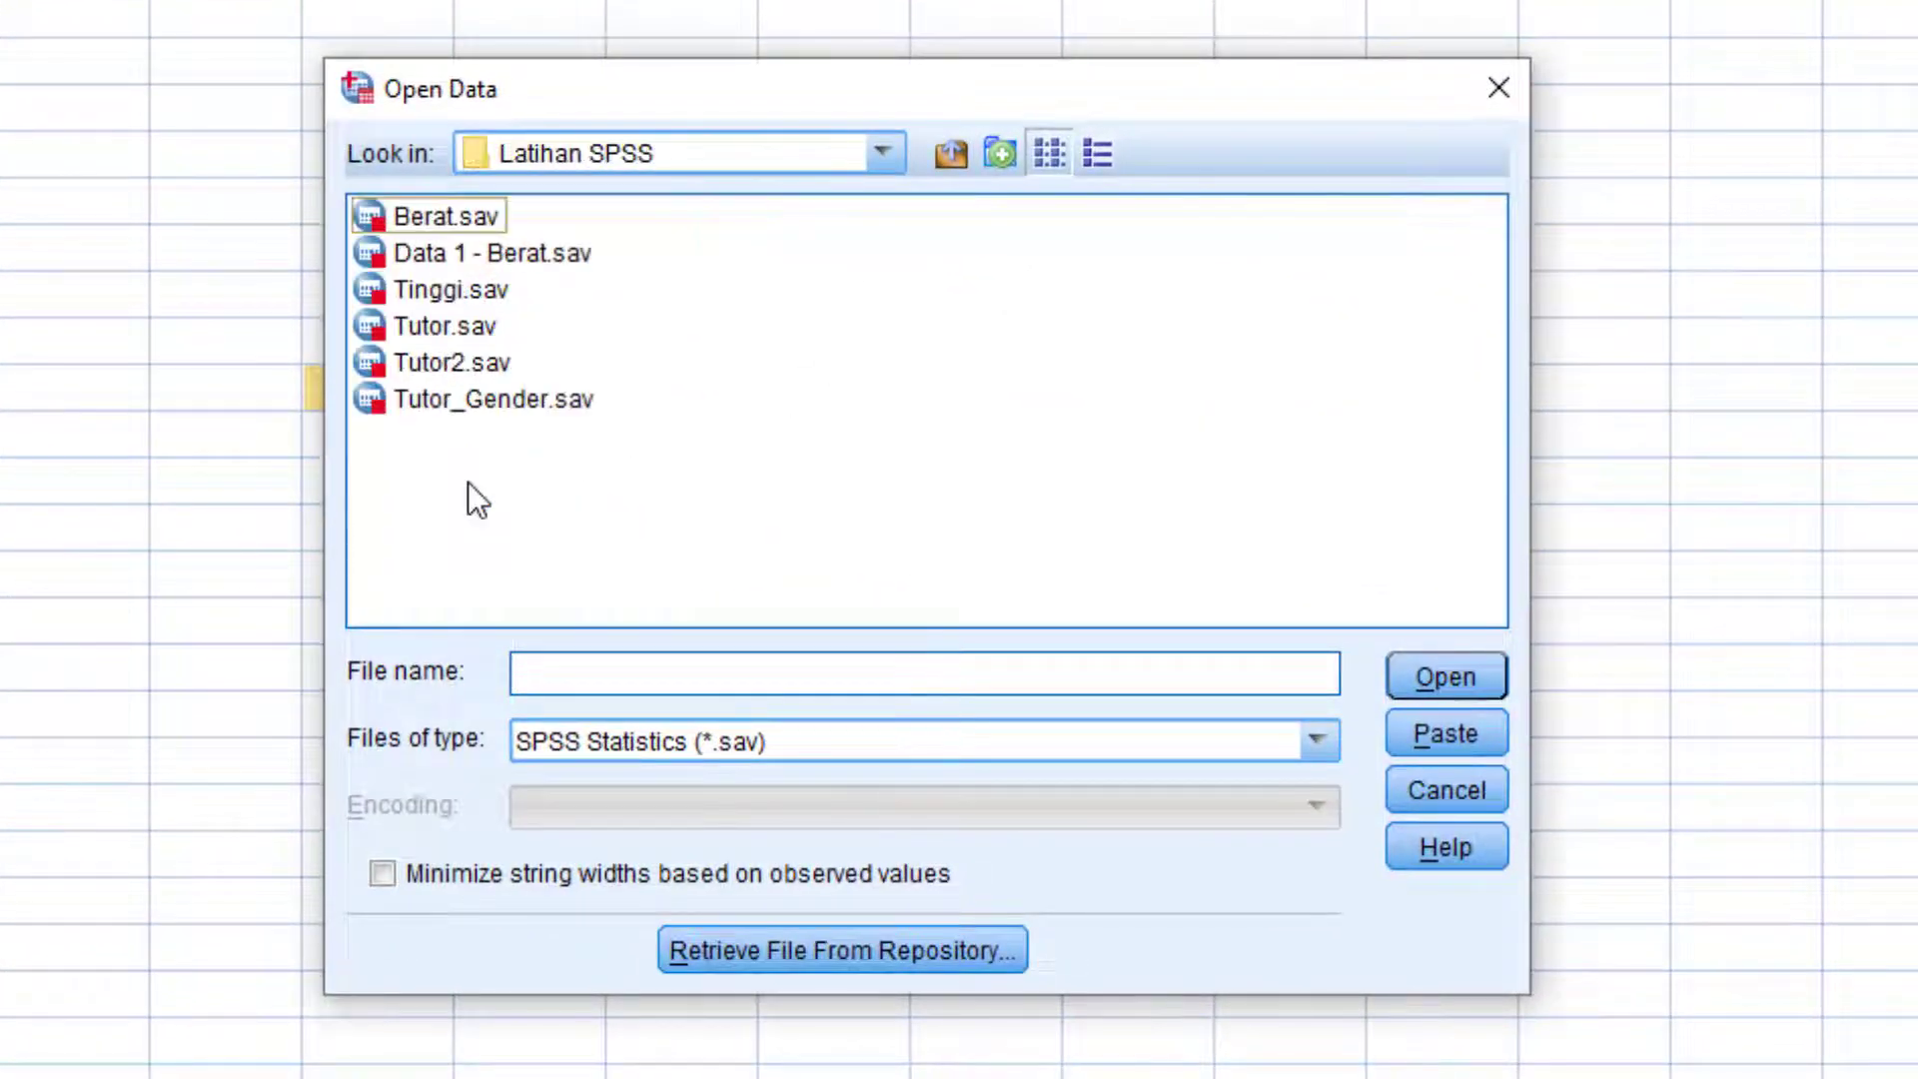
click(444, 218)
click(1439, 679)
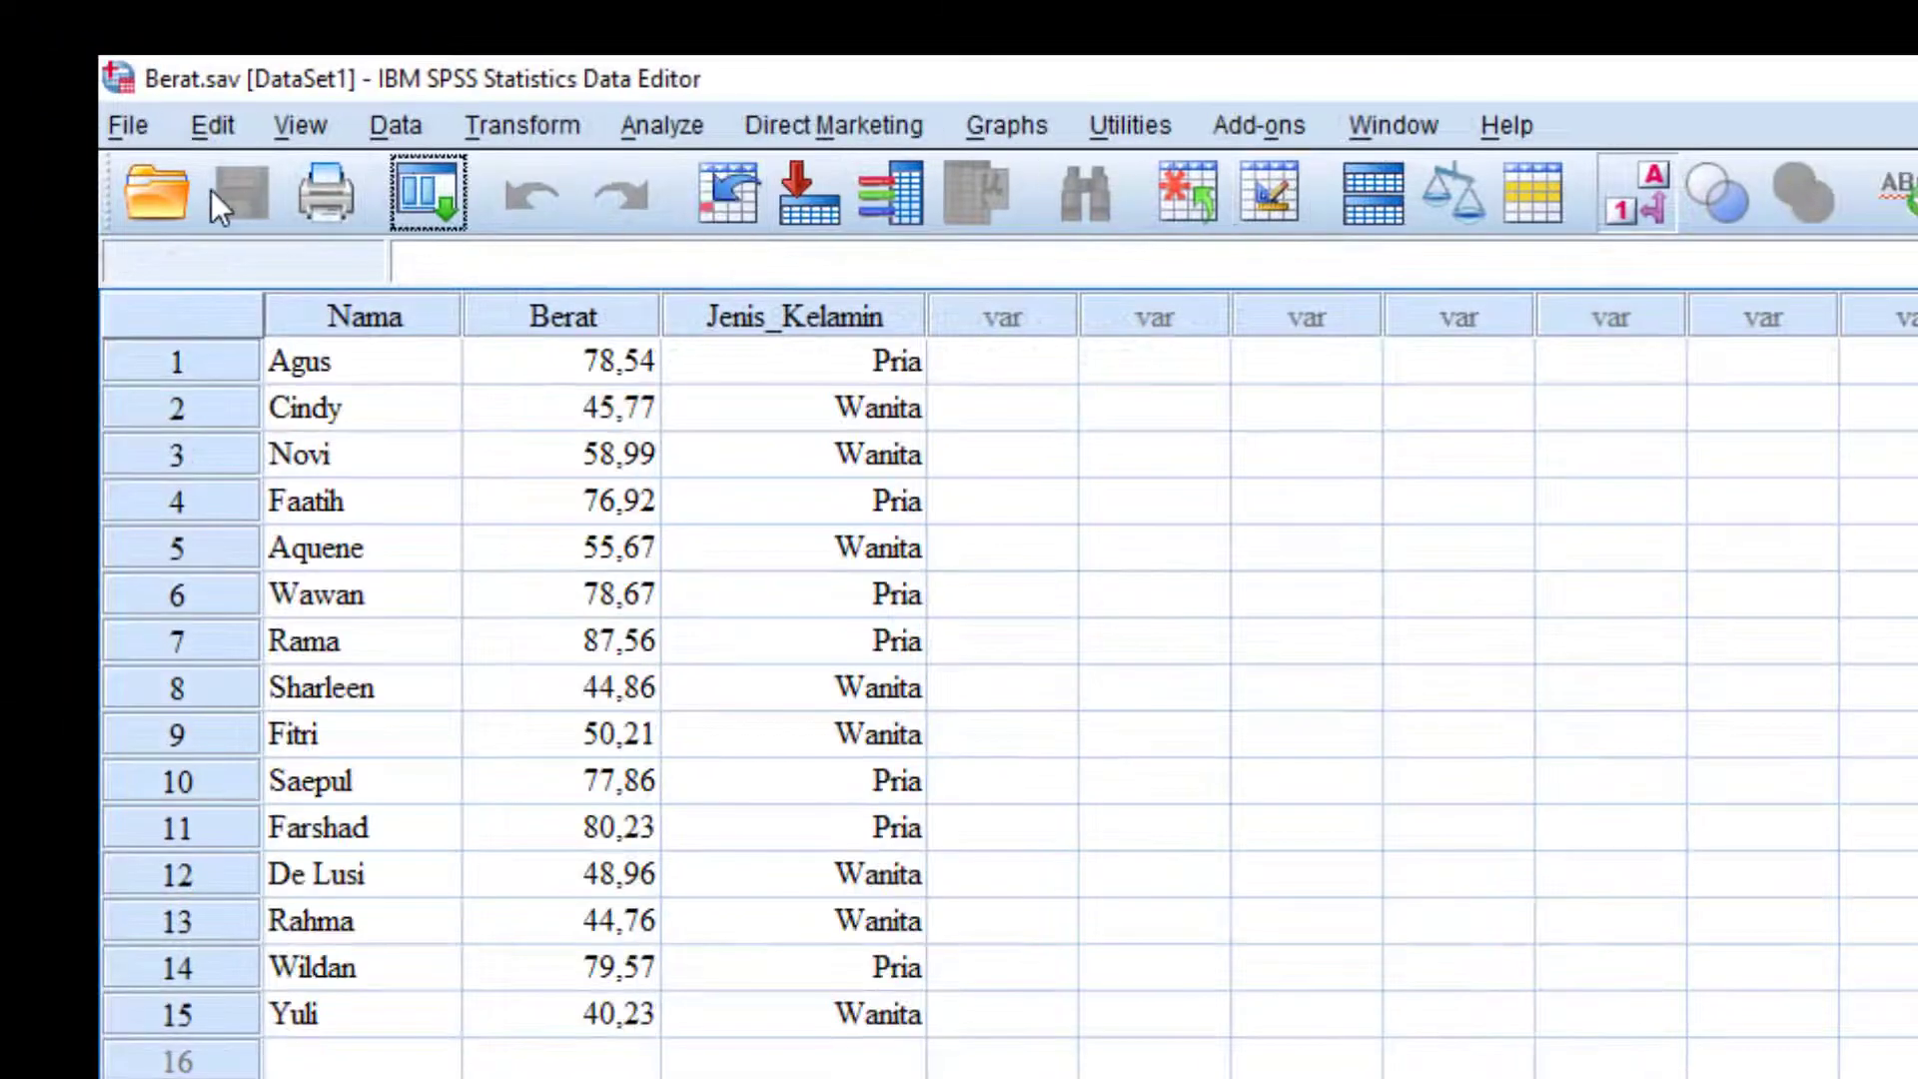
Step: Open Tutor.sav from the Latihan SPSS folder as a second dataset
click(157, 192)
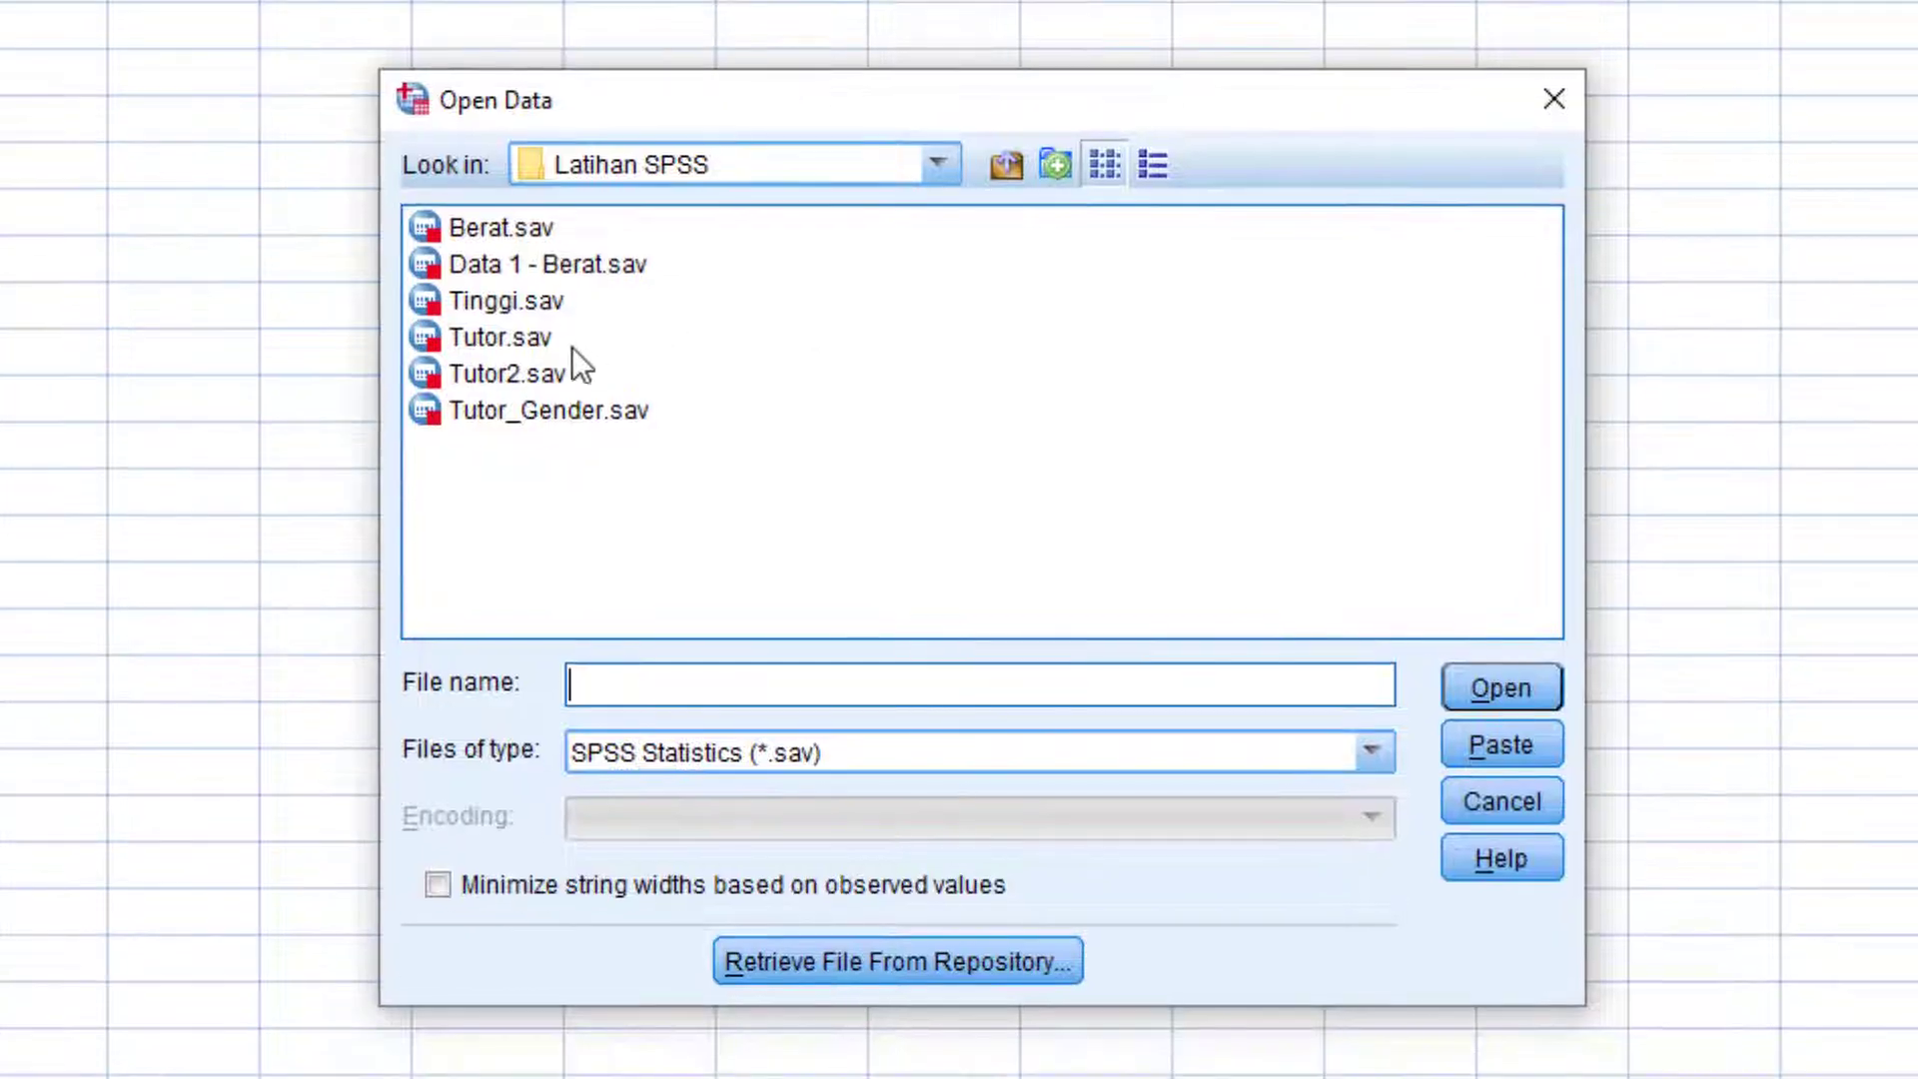
click(513, 348)
click(1511, 687)
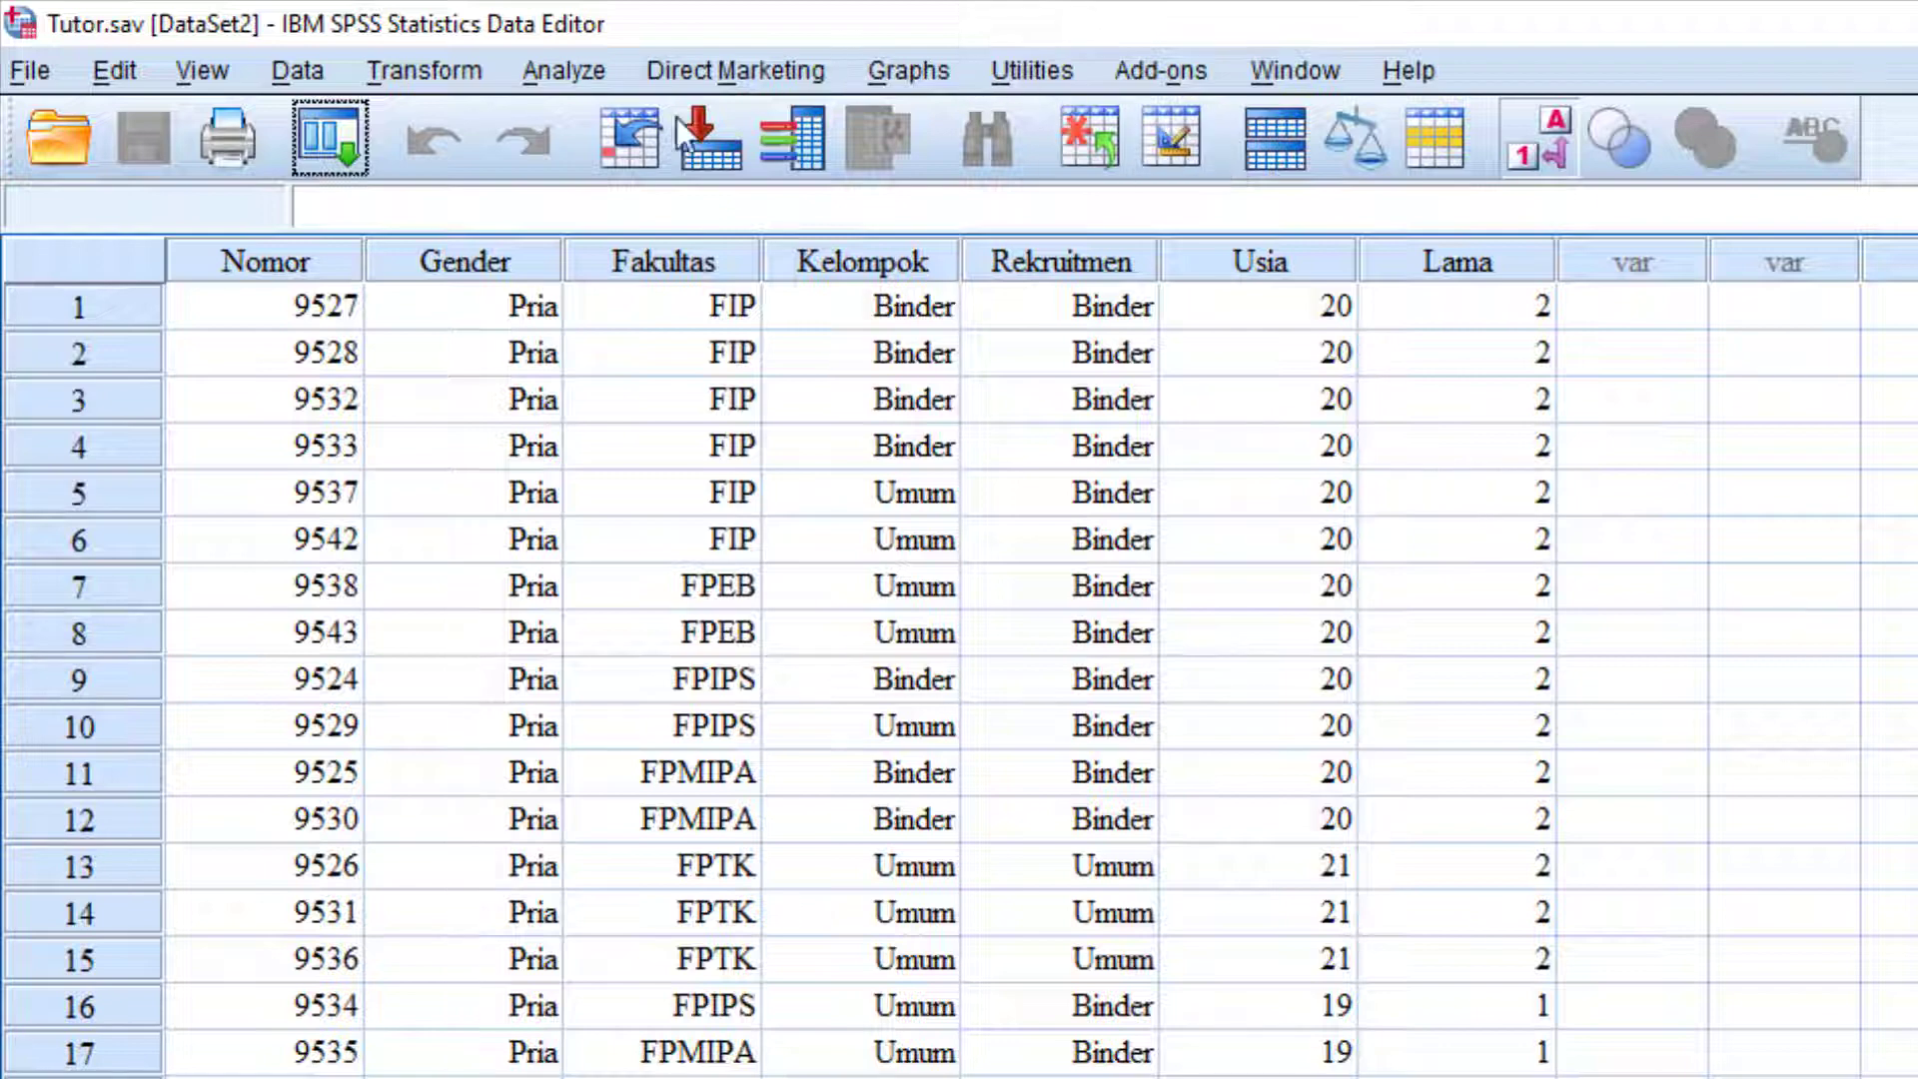
Step: Switch to the Berat.sav dataset and start a Compute Variable with Berat_Ideal as the target variable
click(1328, 66)
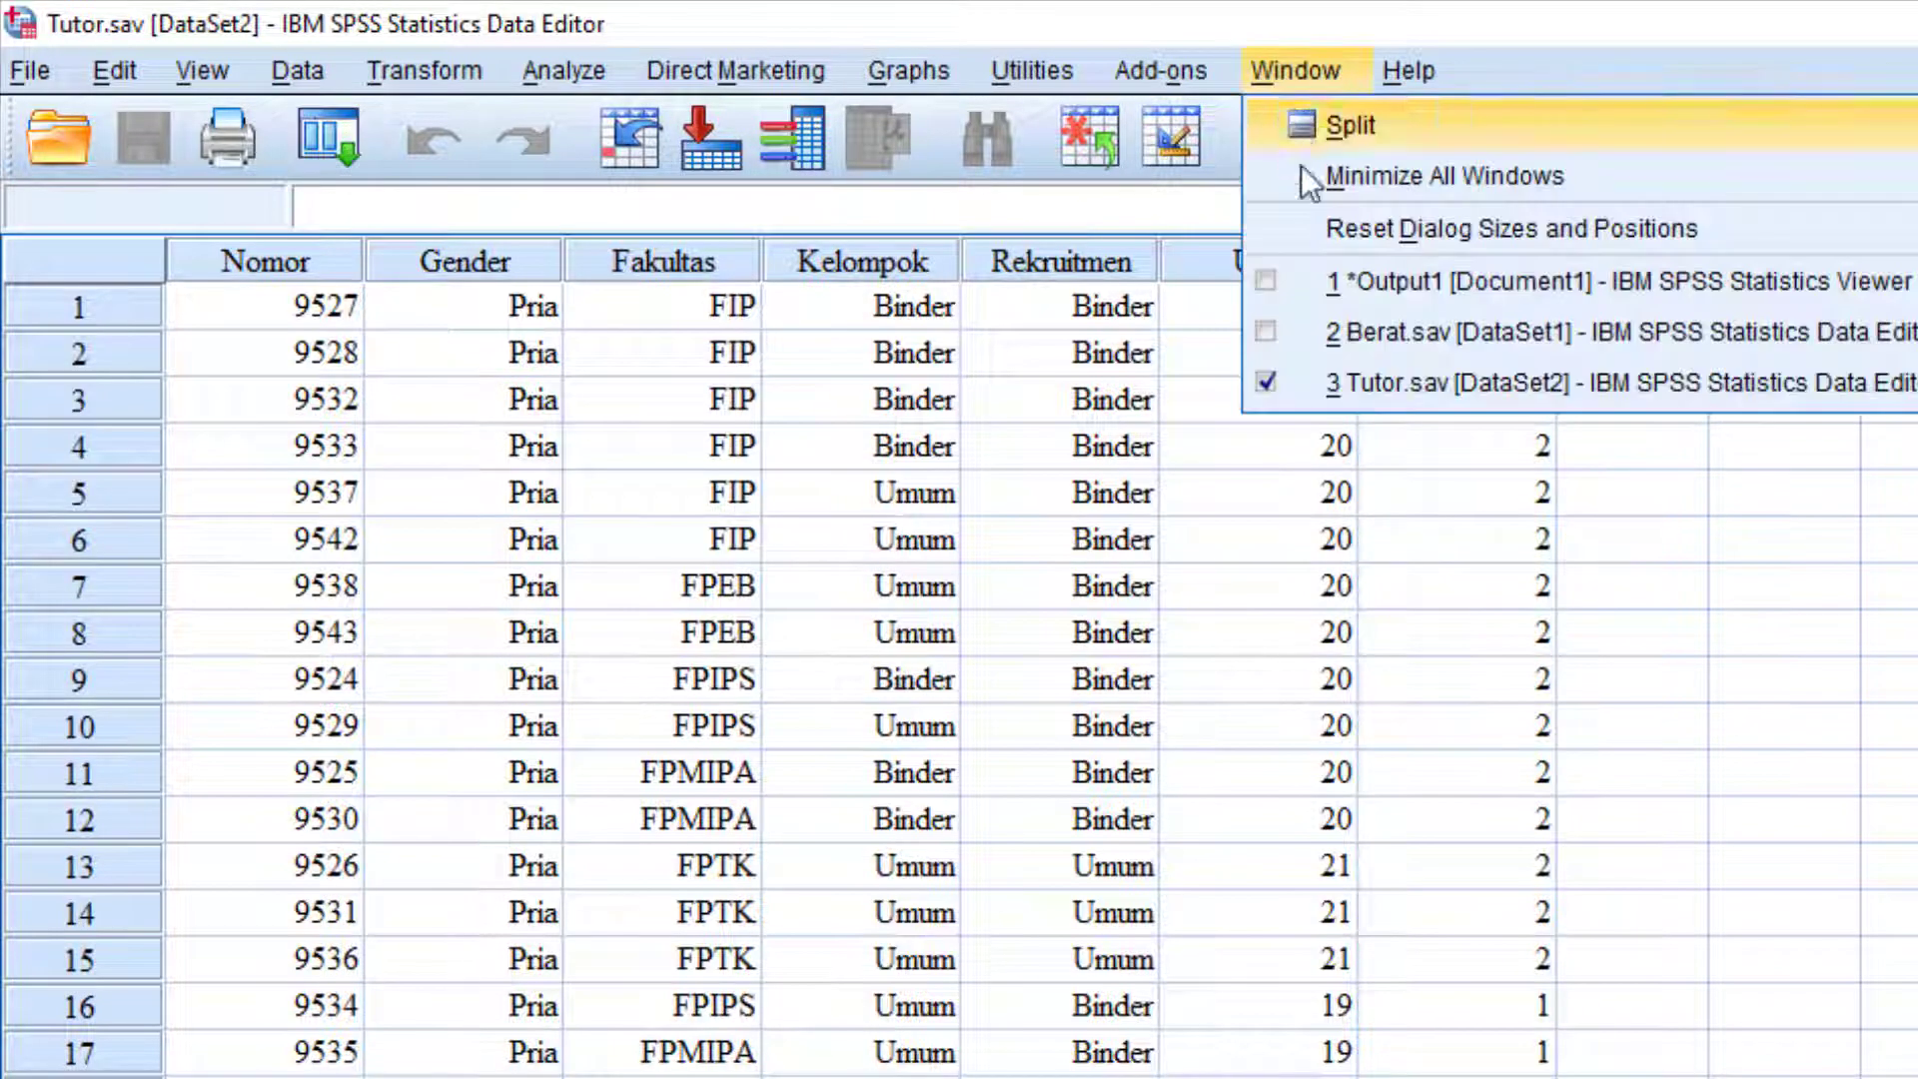
click(1364, 311)
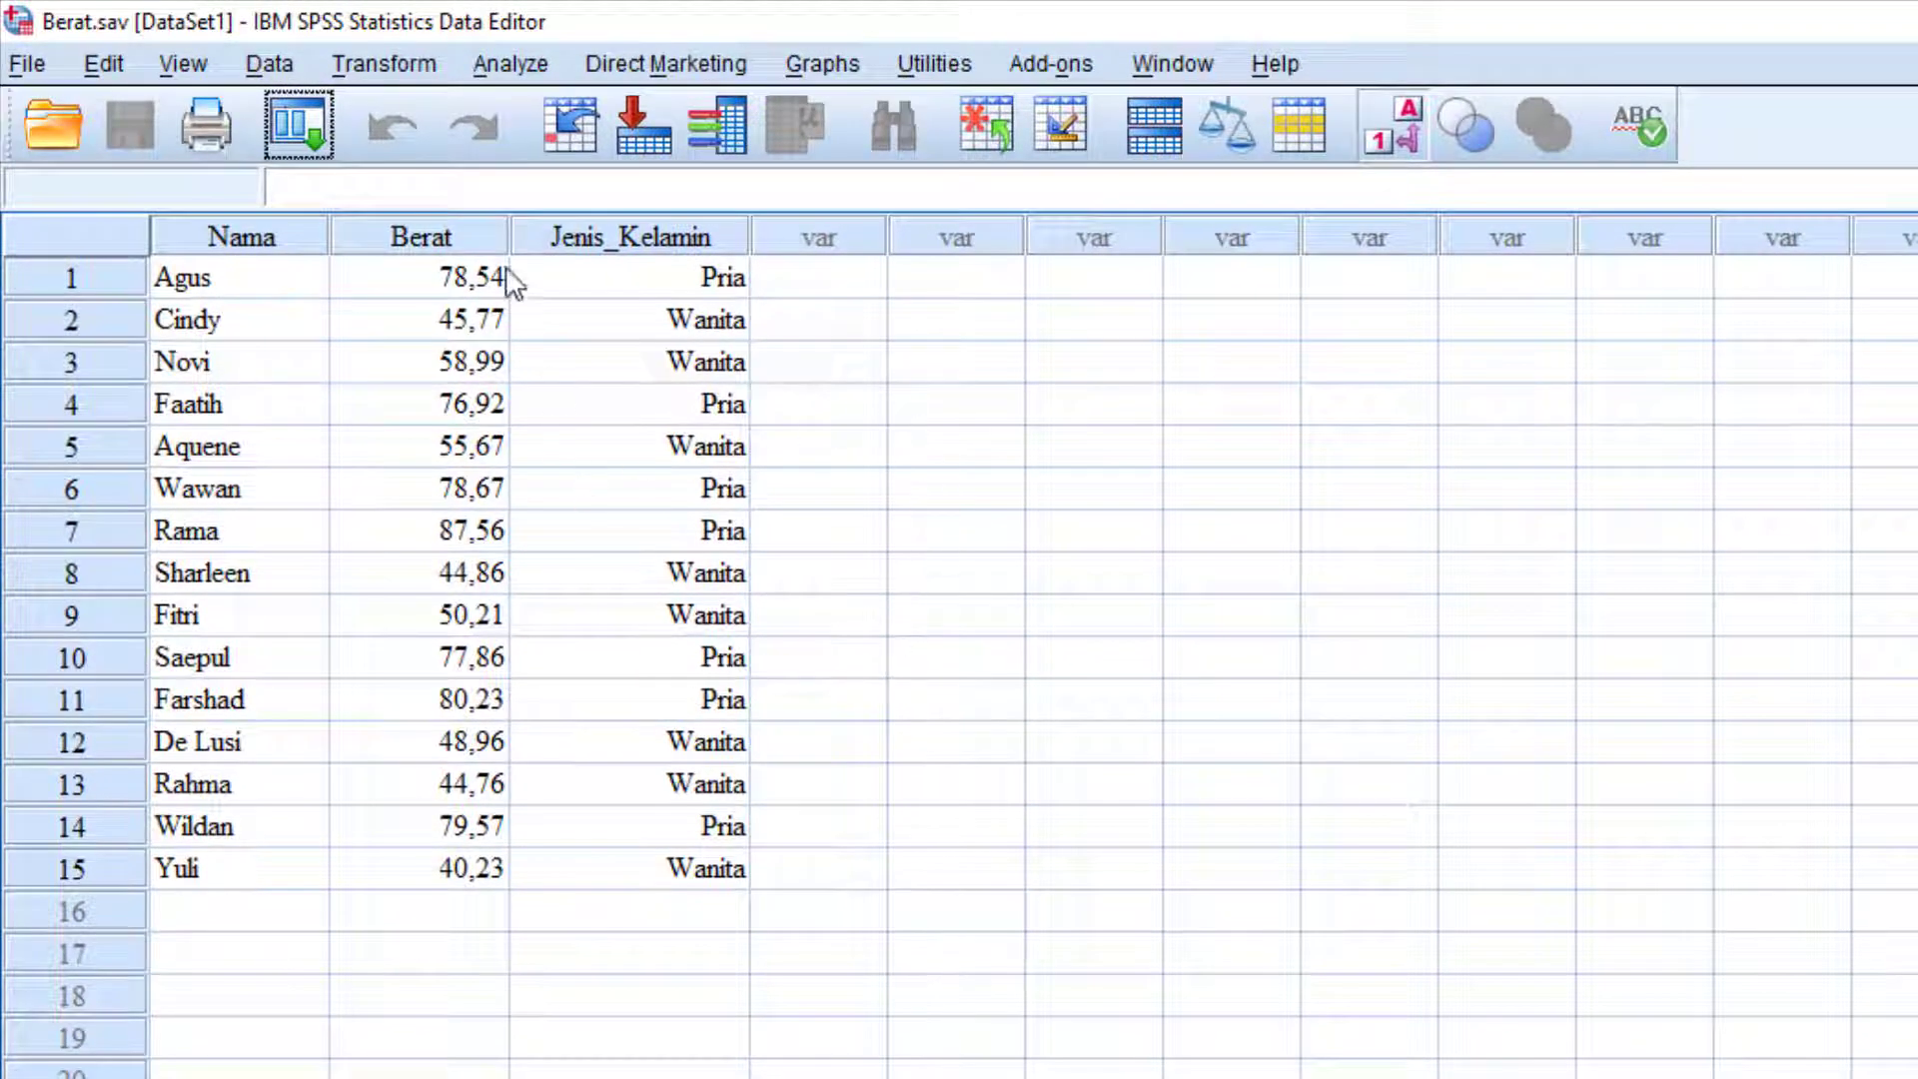
click(397, 66)
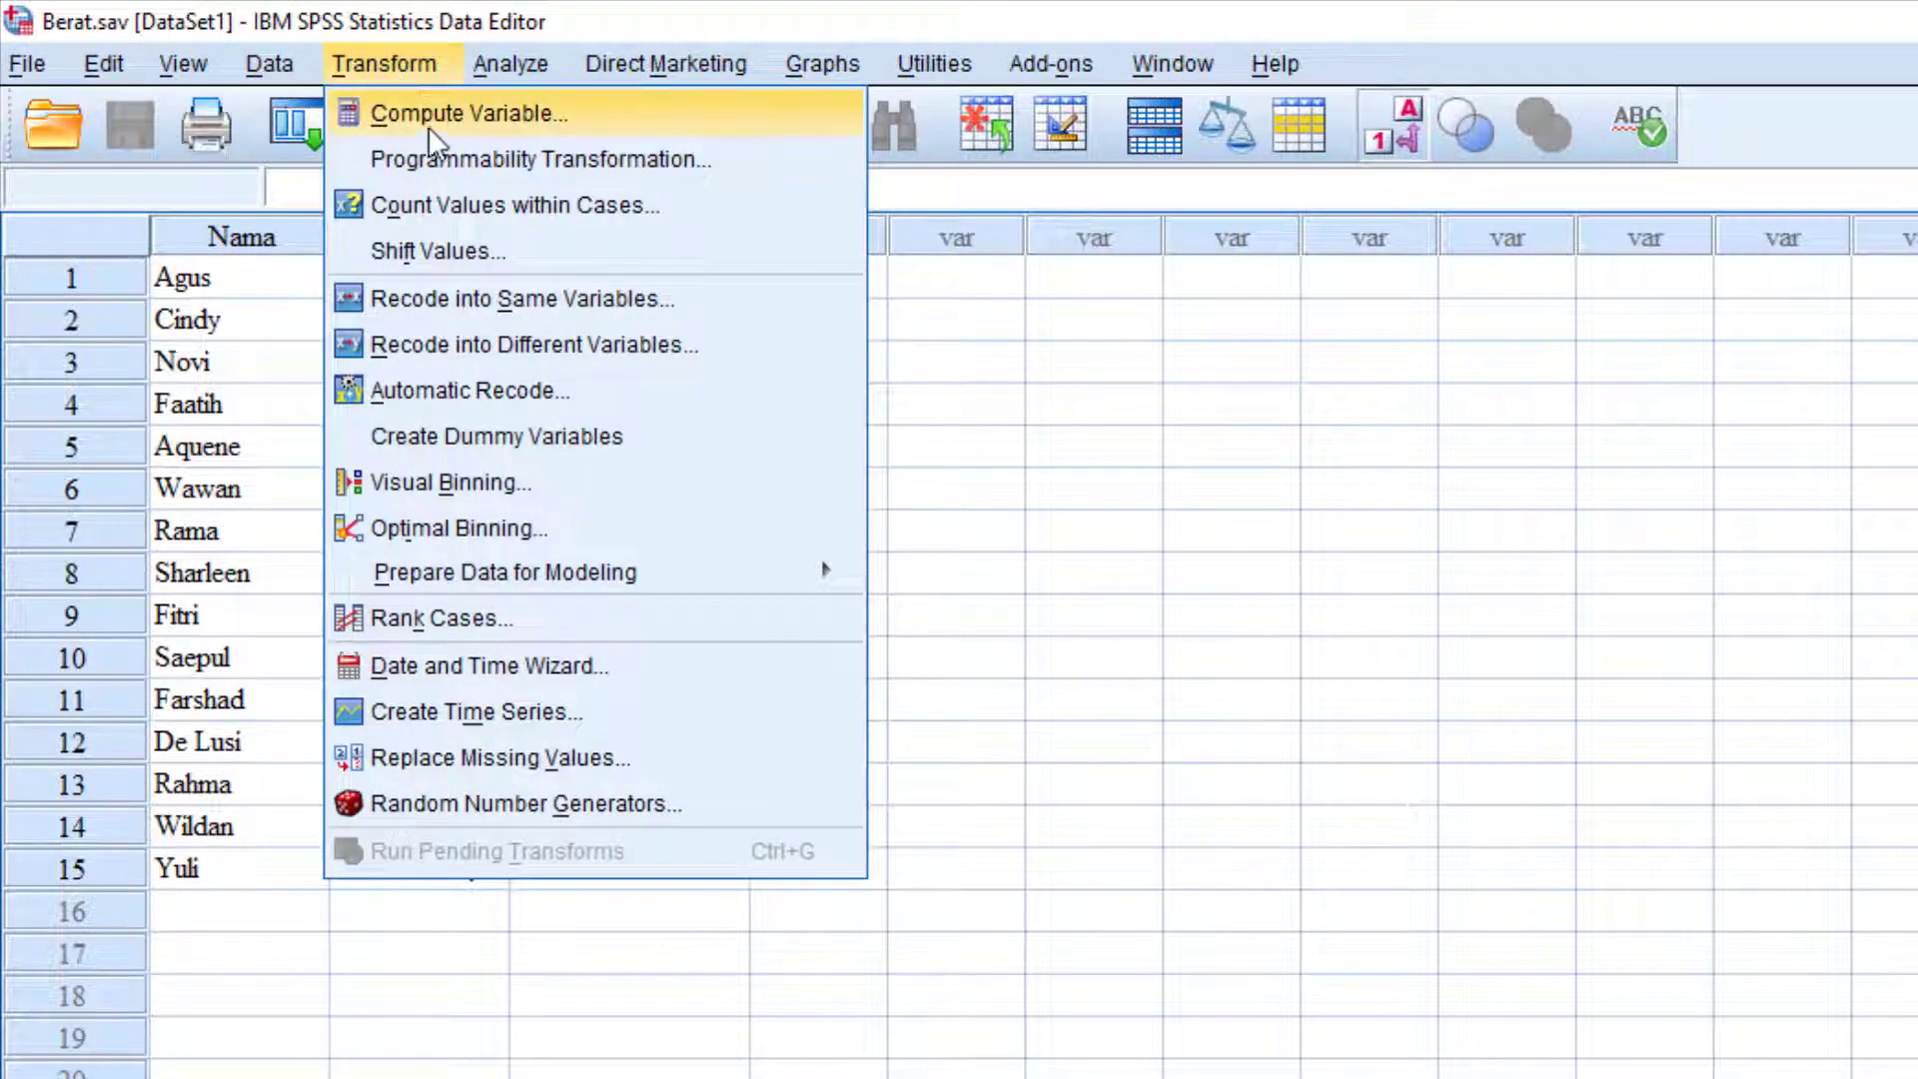
click(450, 113)
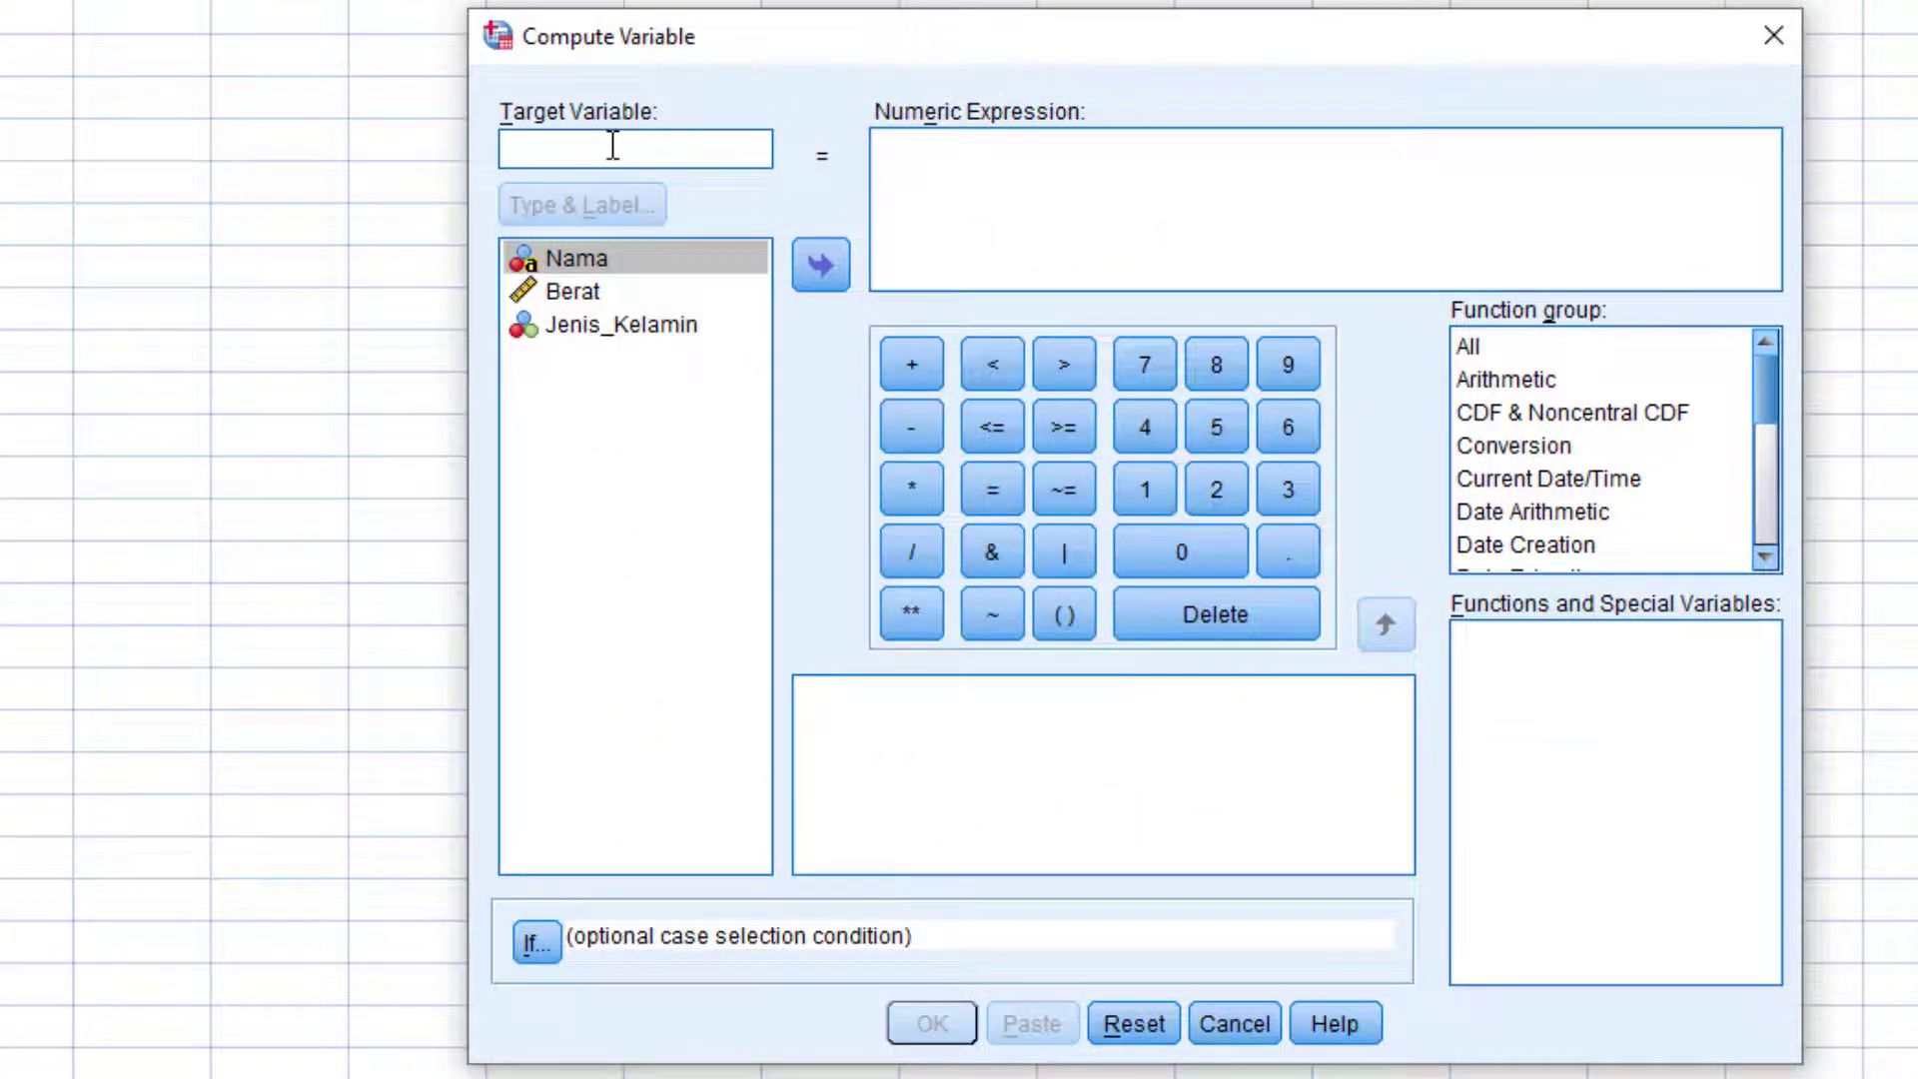
text(B)
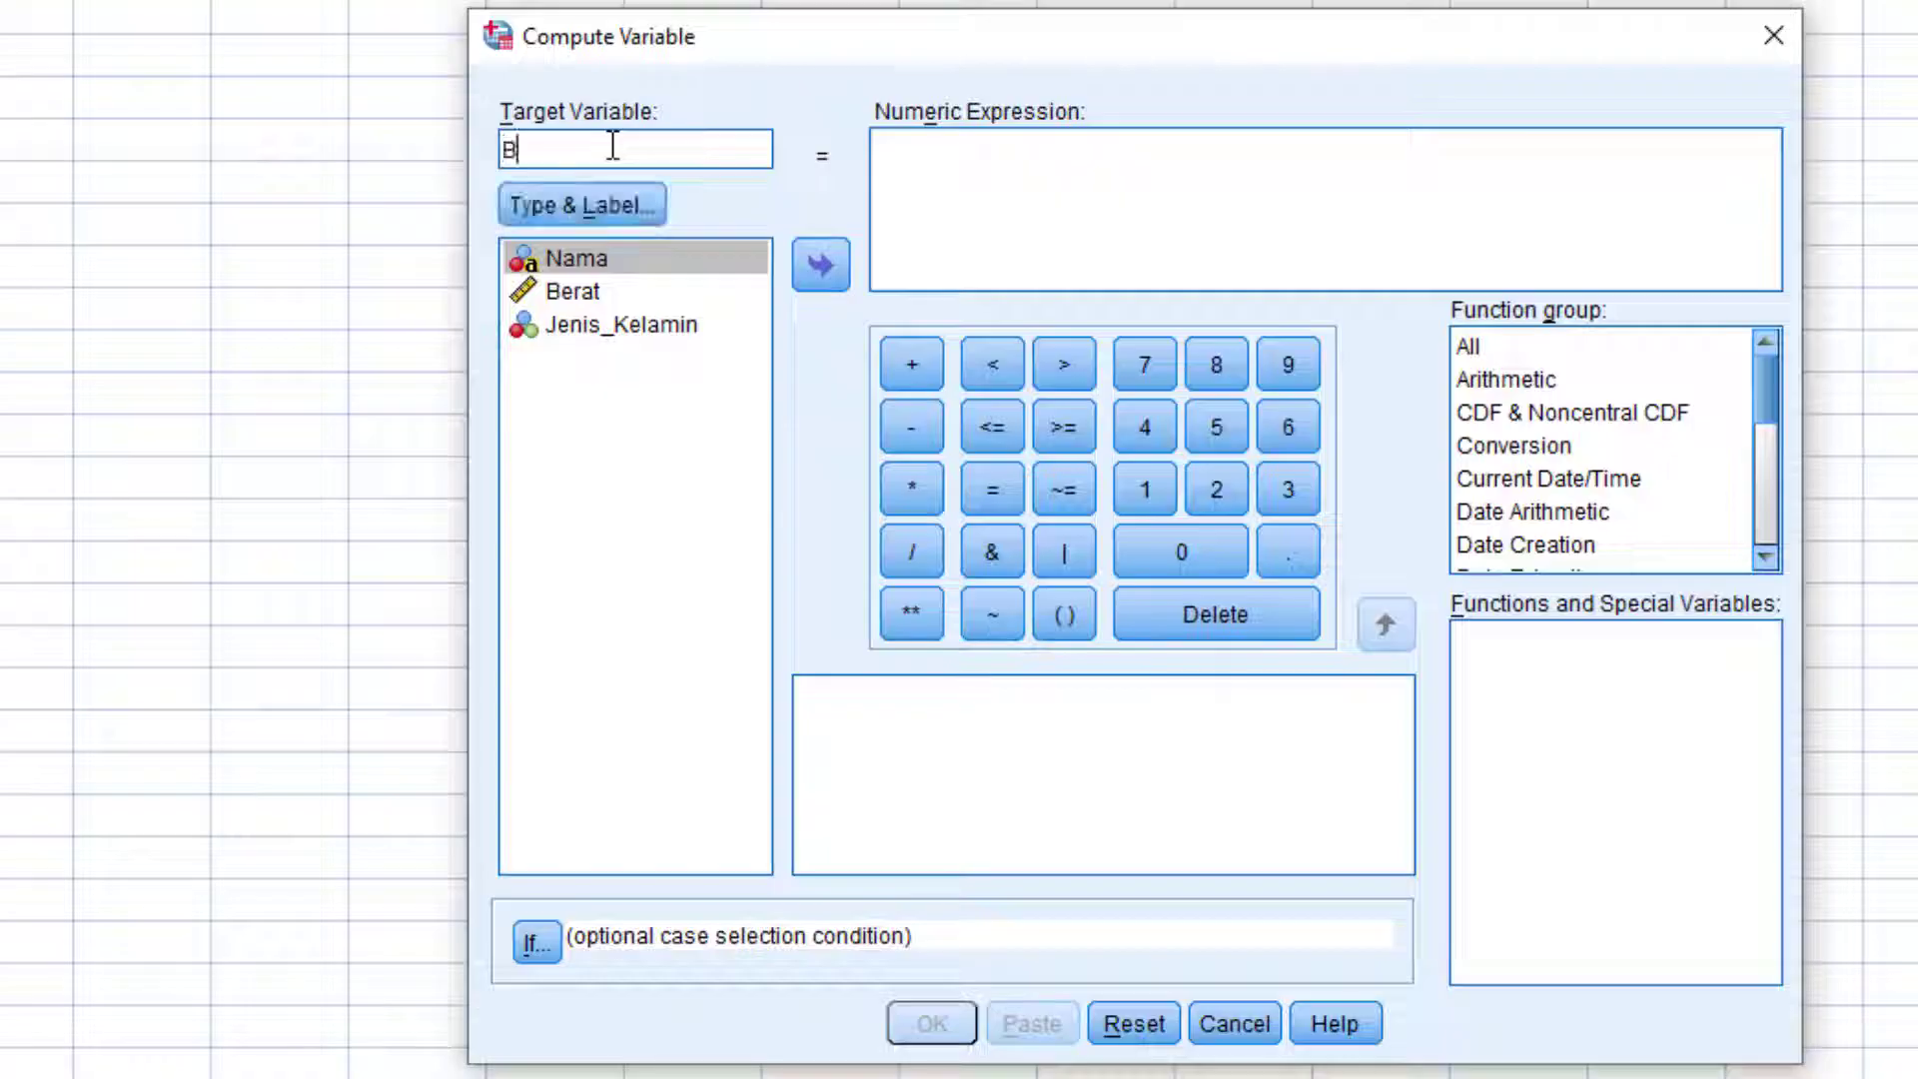
text(erat_Ideal)
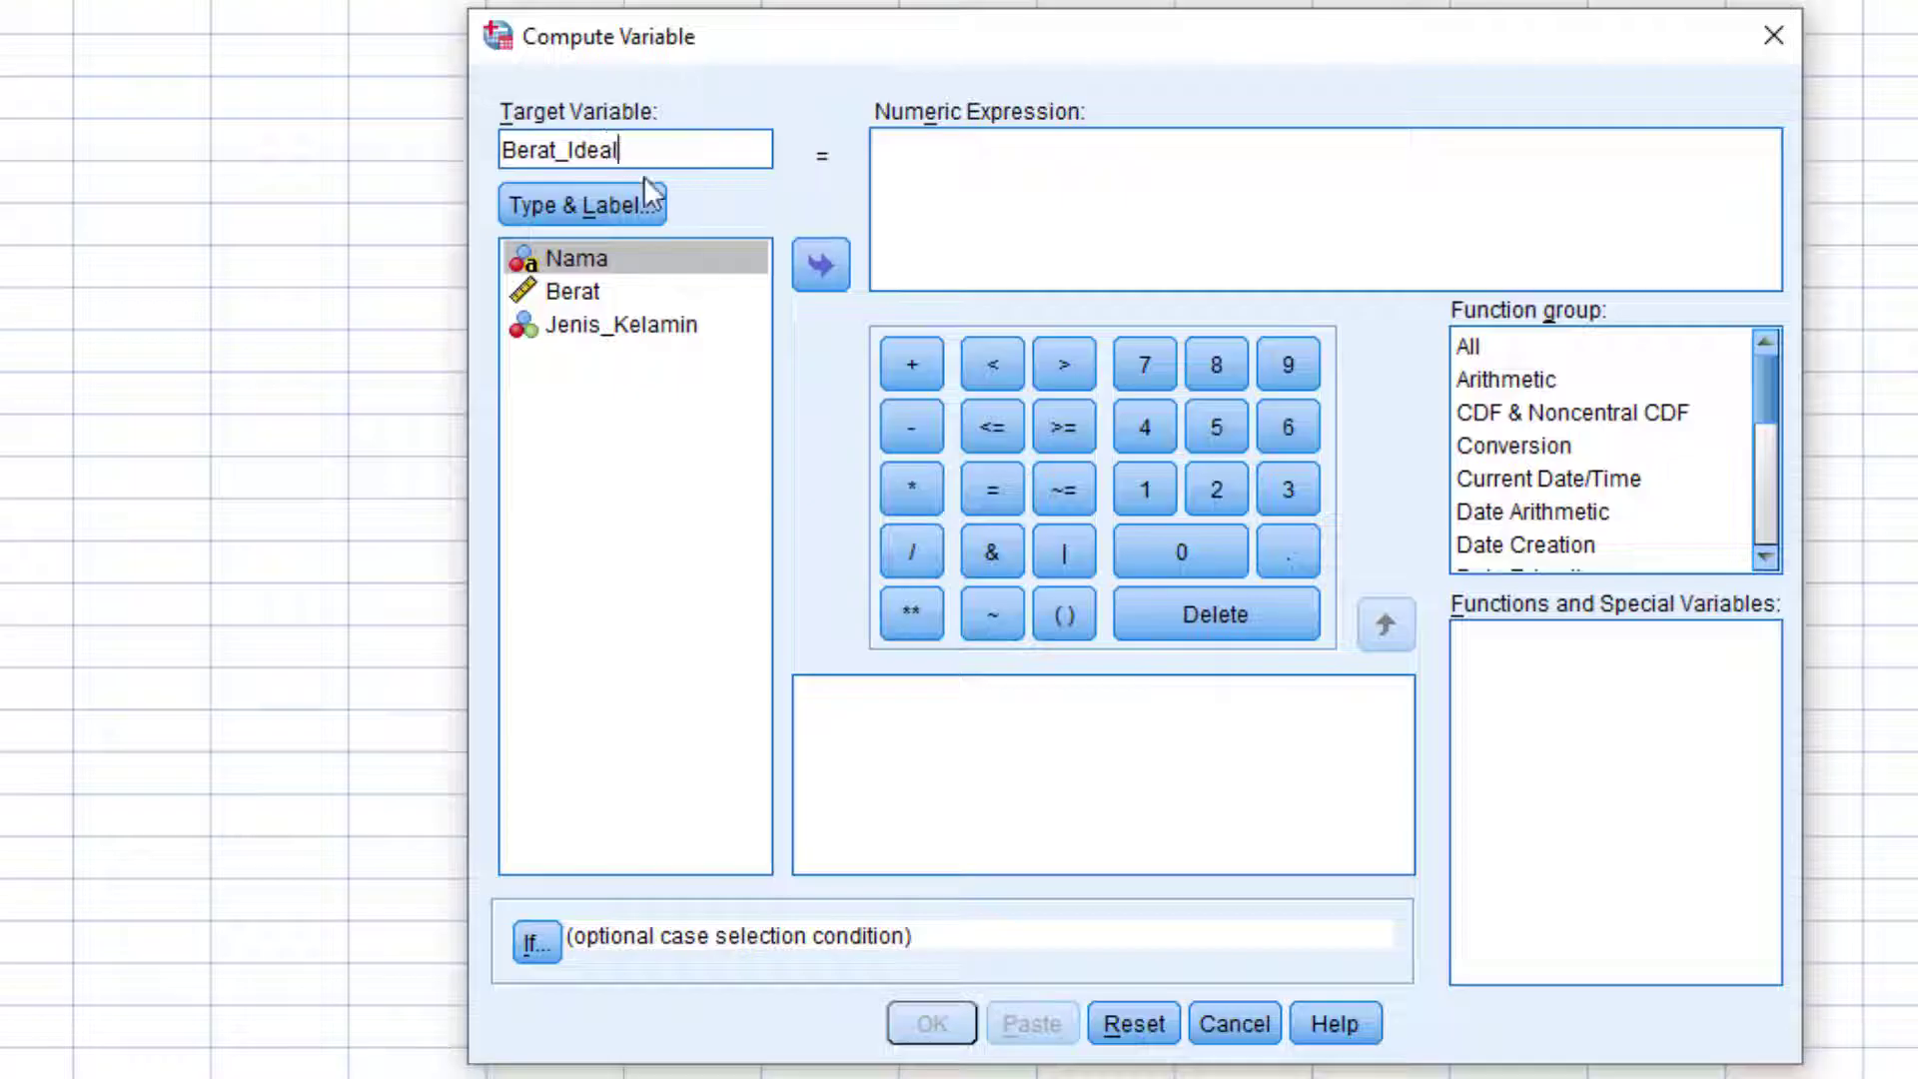
Step: Give the target variable the label "Berat Ideal Sample" and keep its type numeric
click(625, 199)
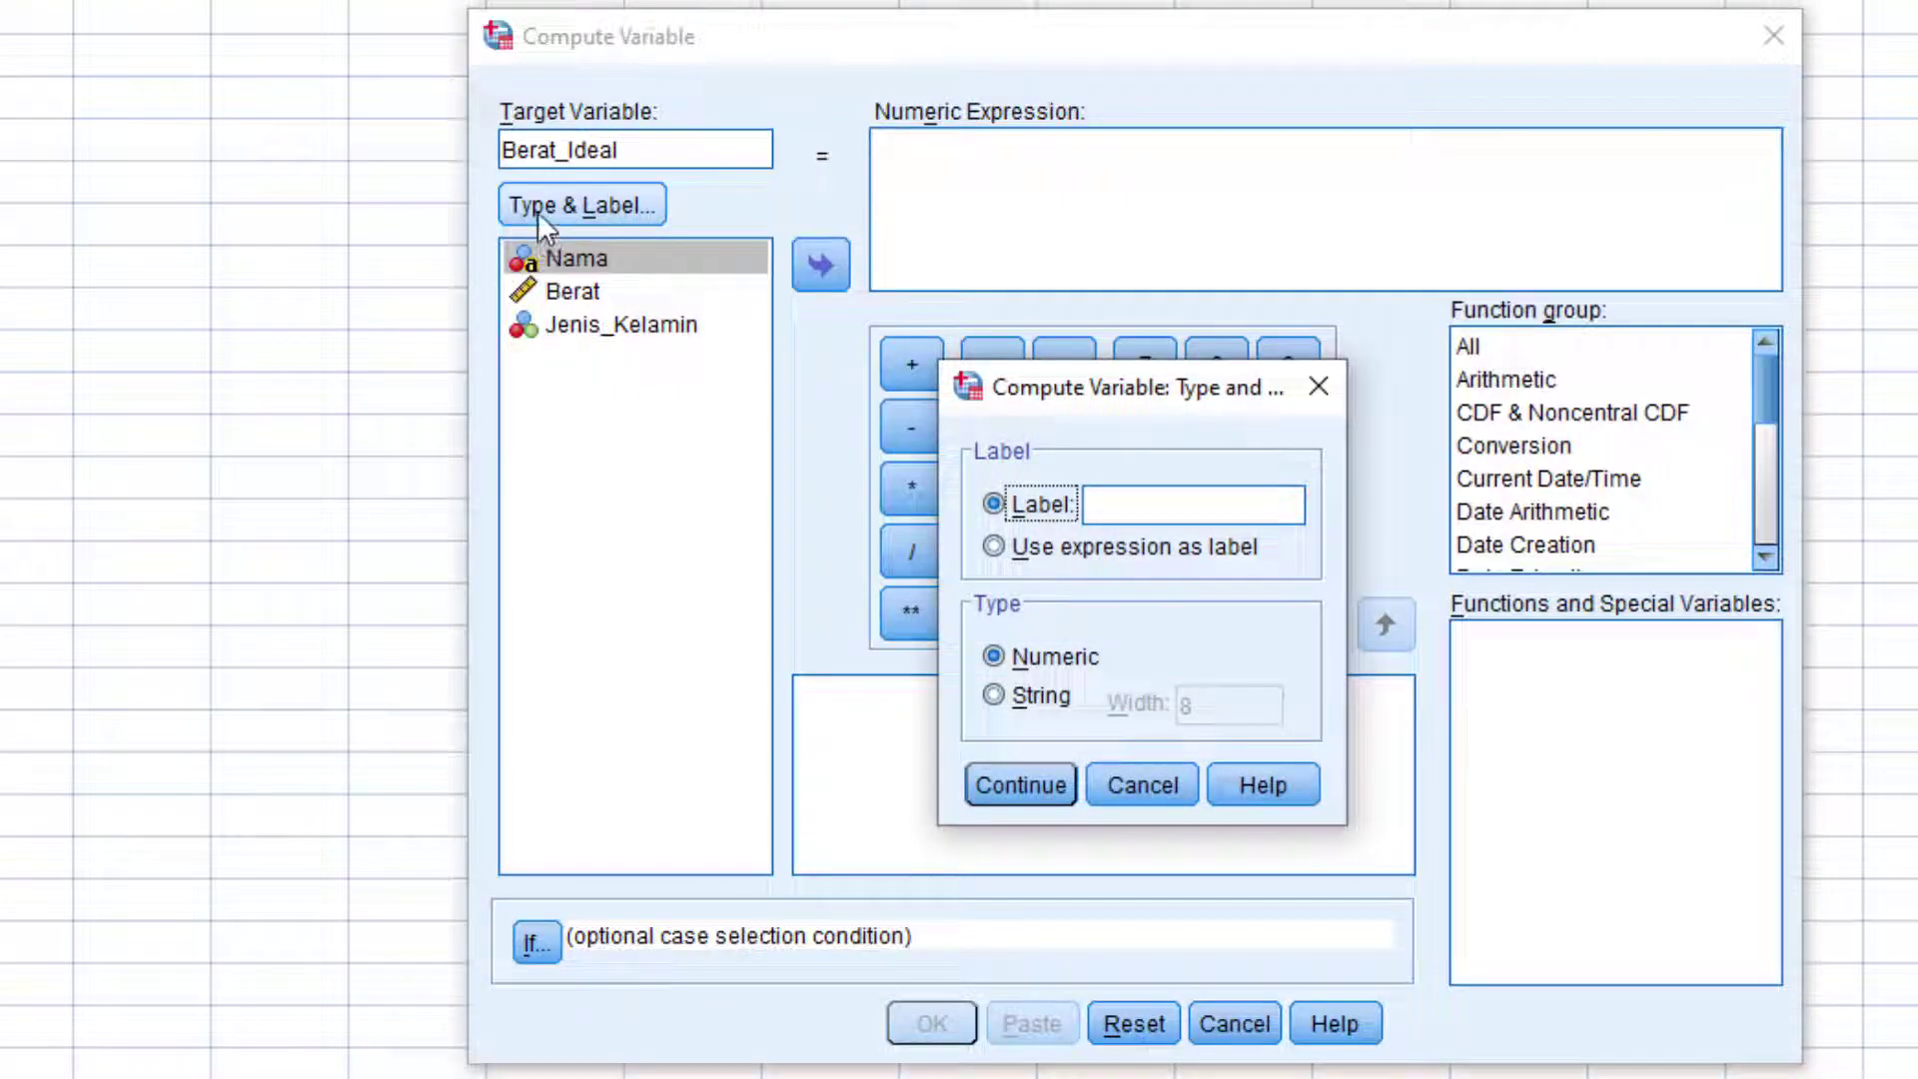
click(1123, 502)
text(Berat )
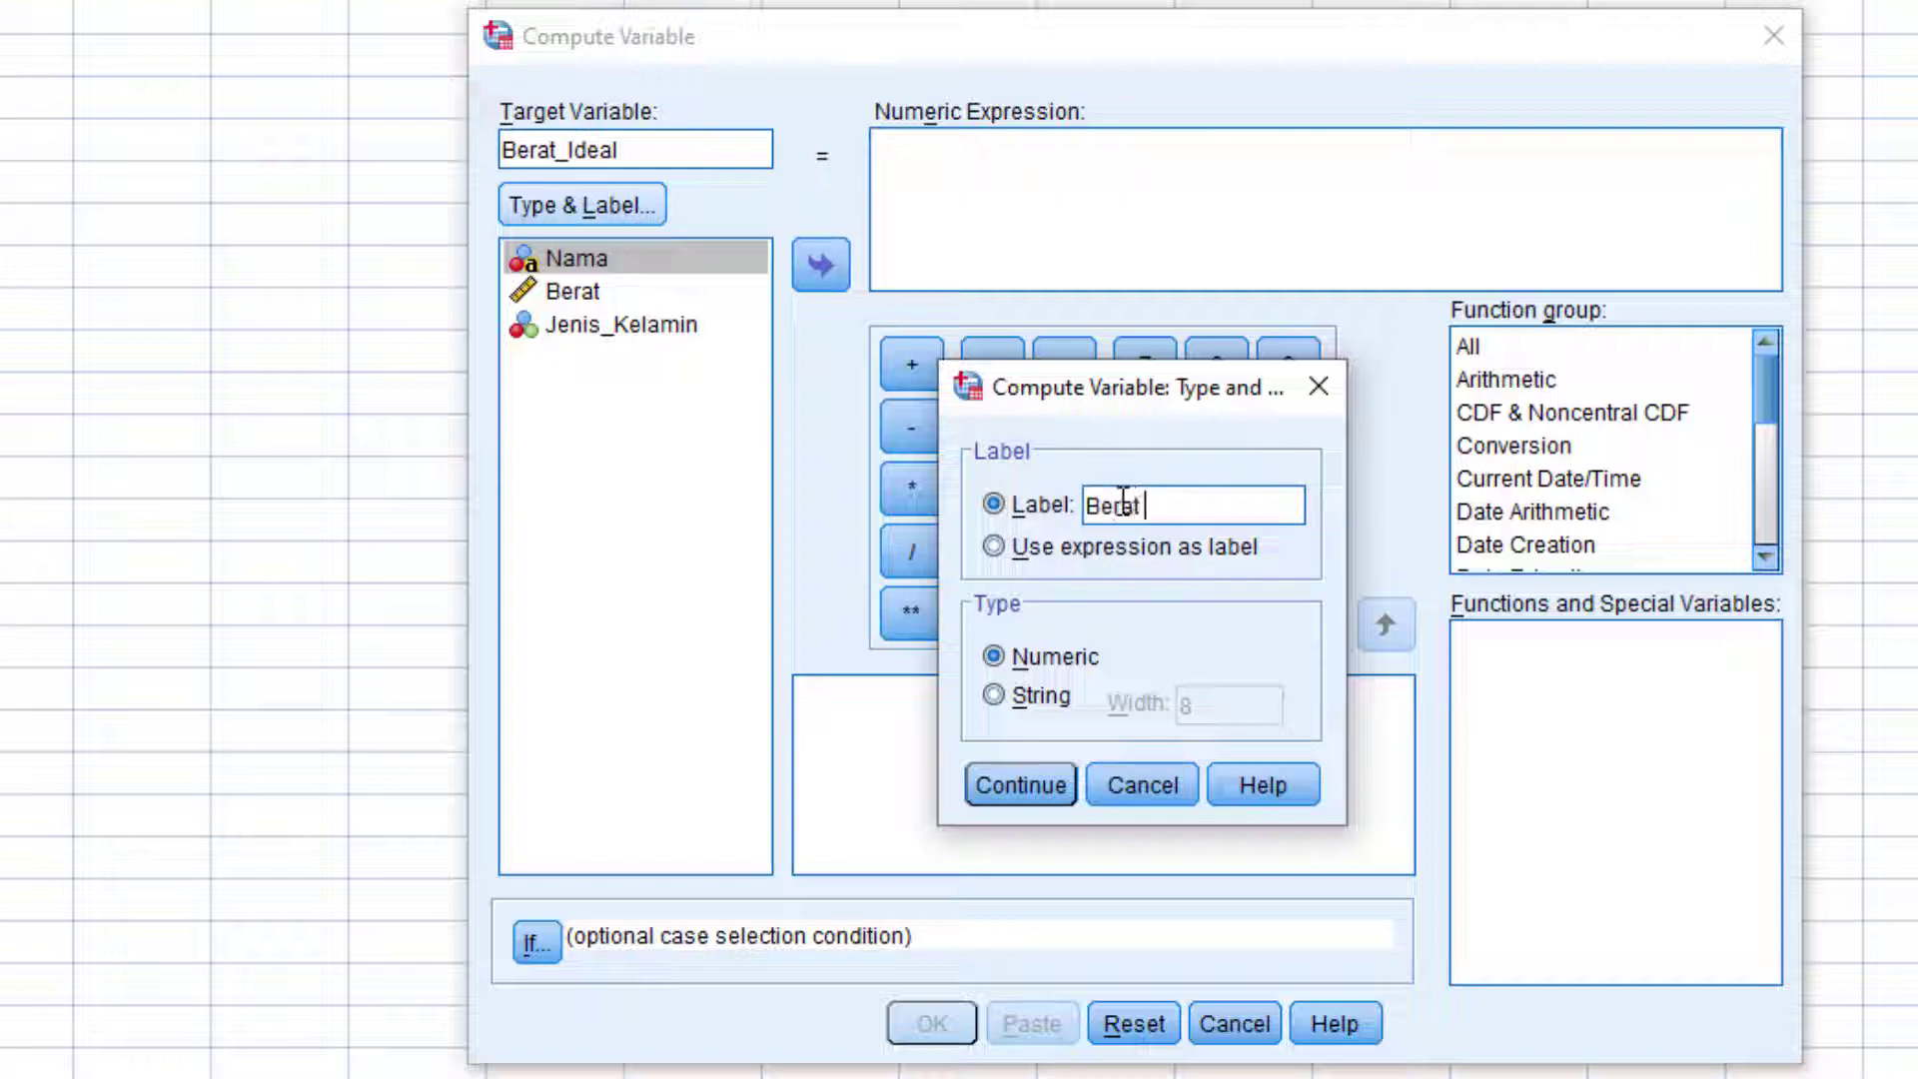
text(Ideal Sample)
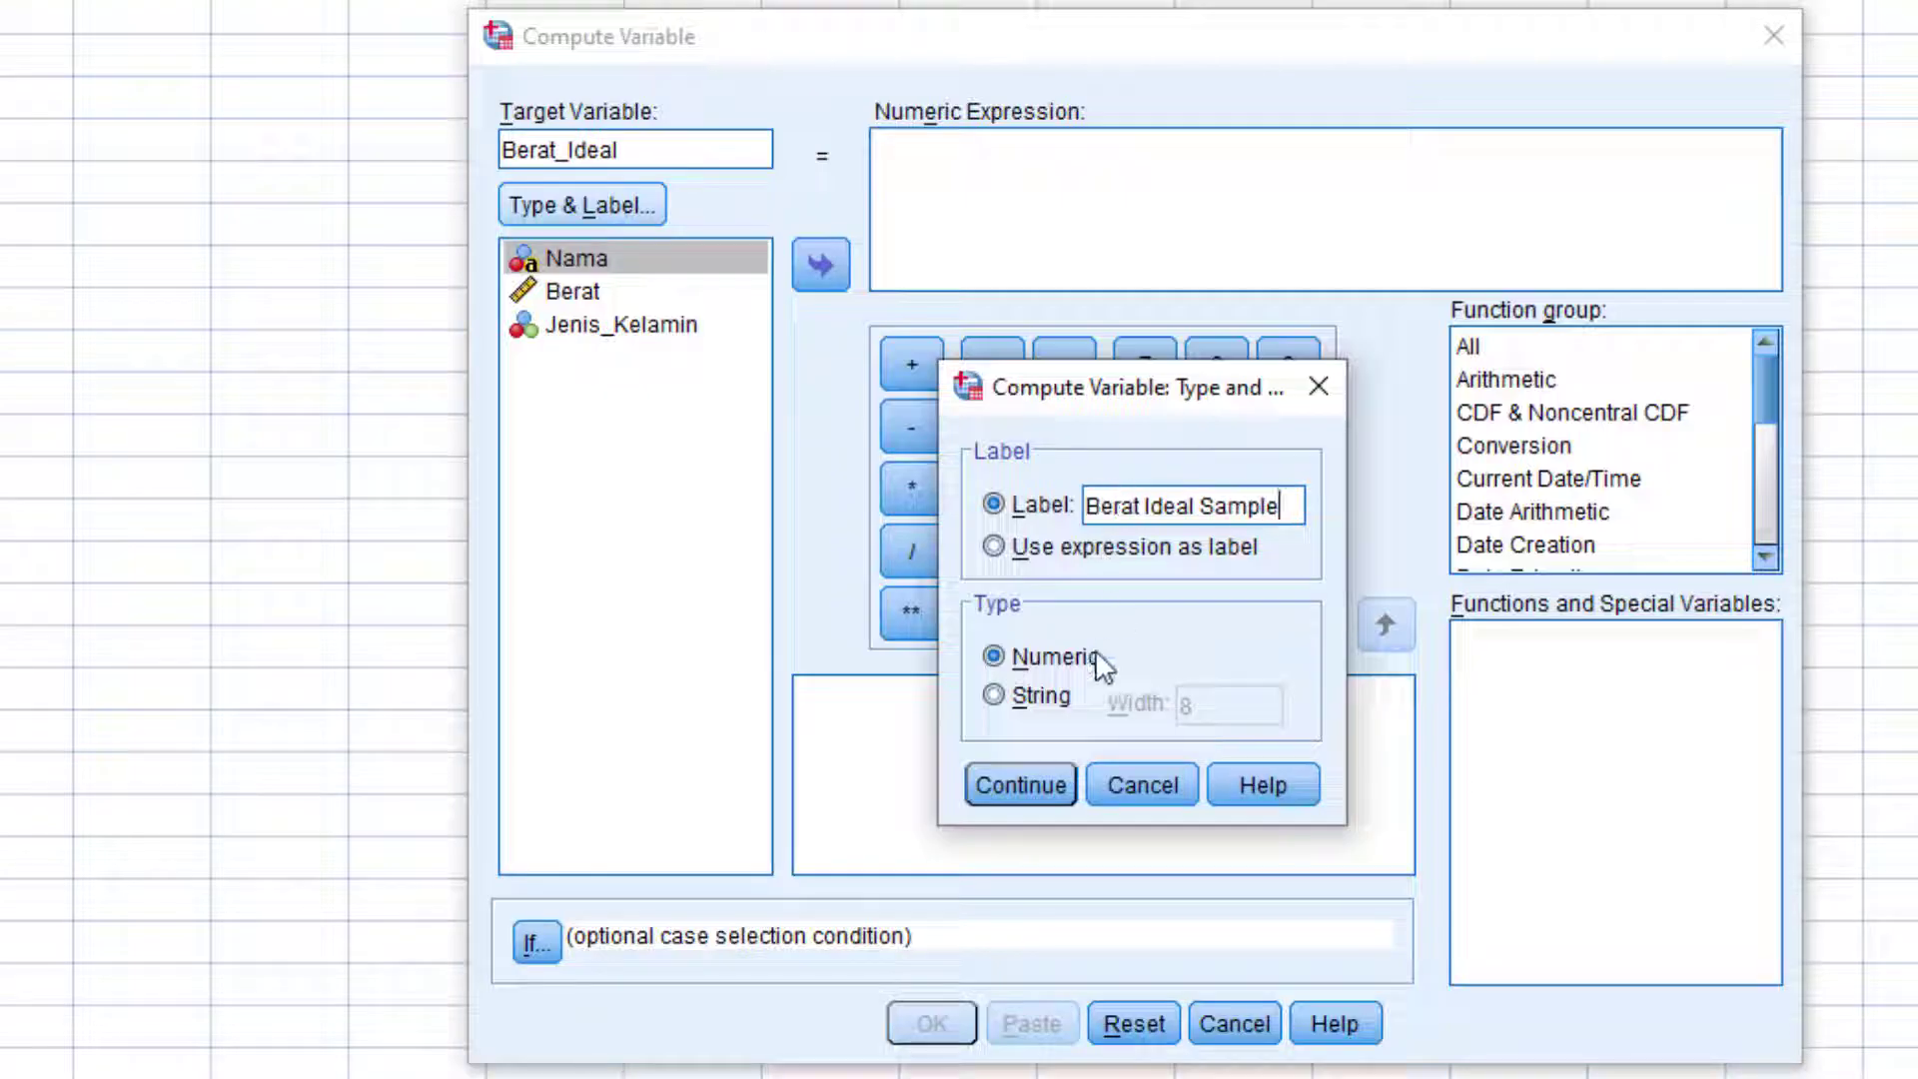
click(1052, 774)
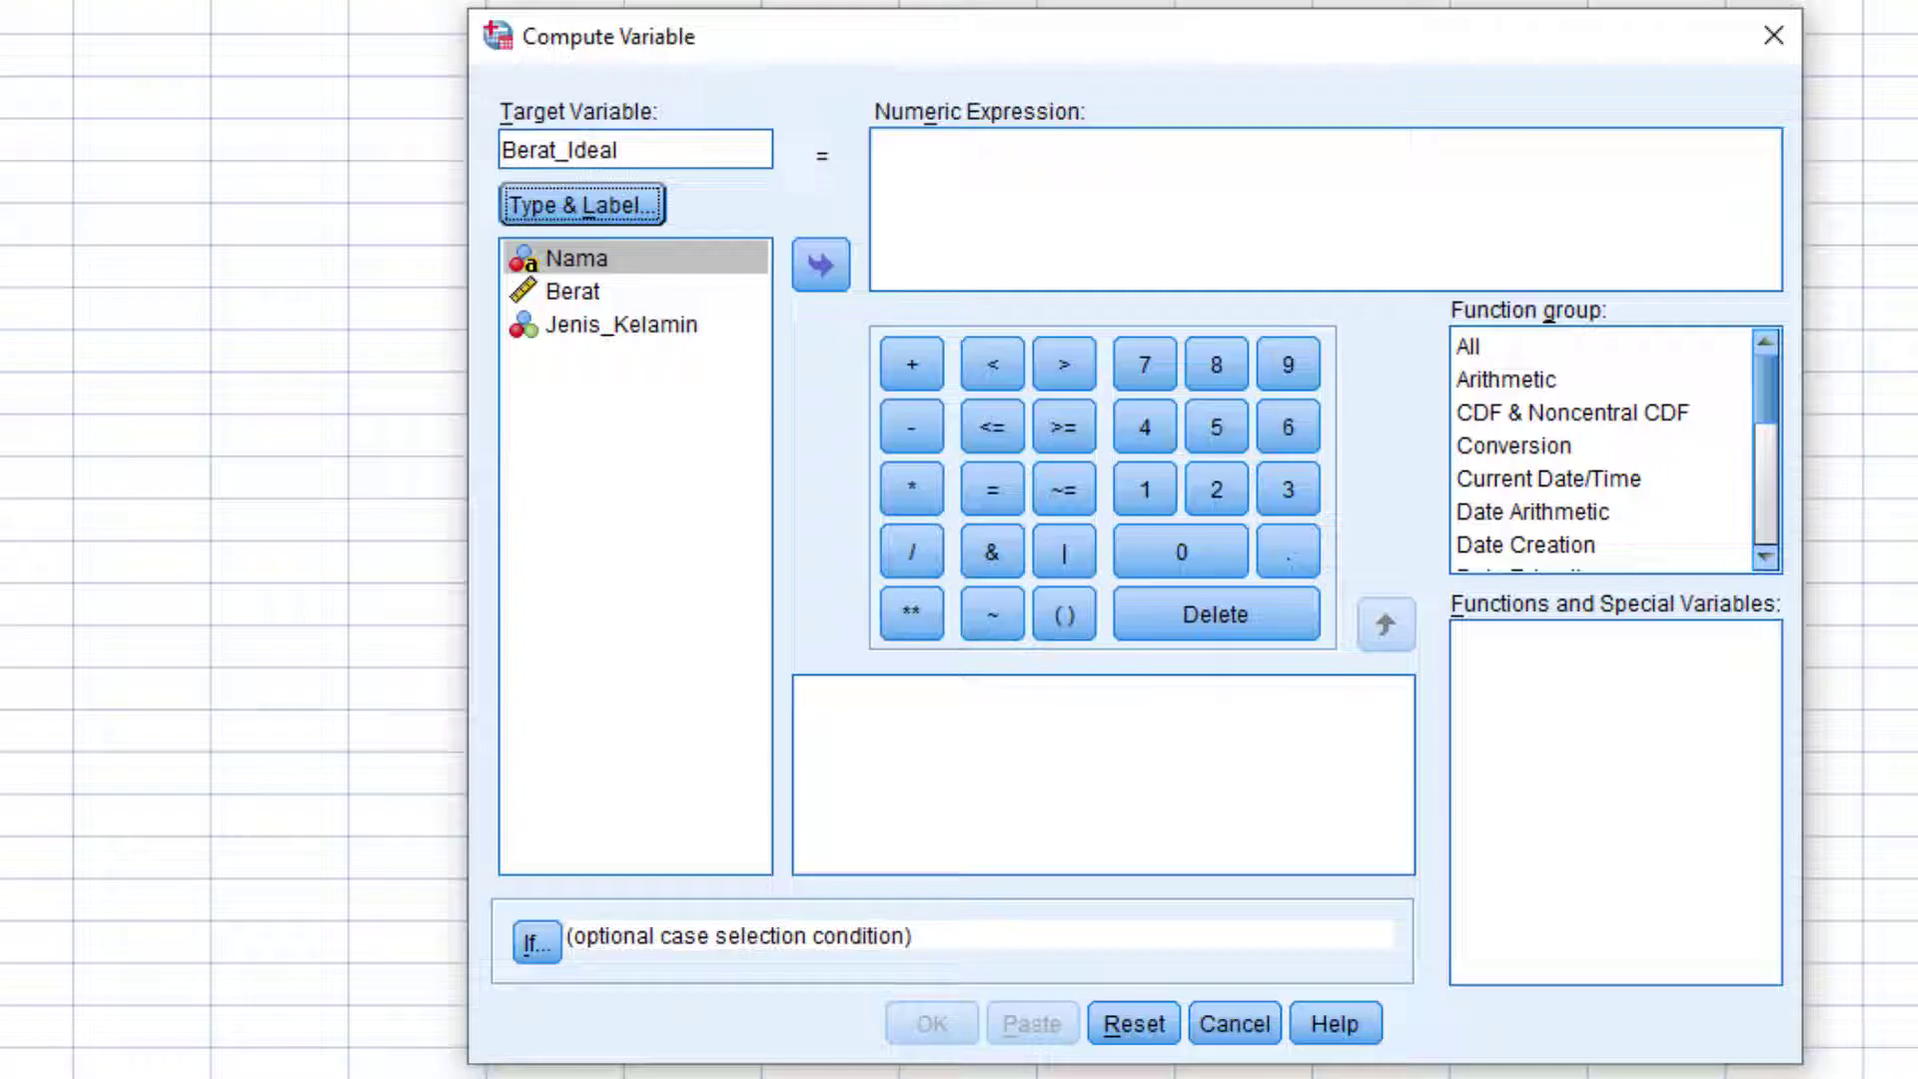
Step: Set the numeric expression to Berat * 0.9 and run the computation for all cases
click(929, 199)
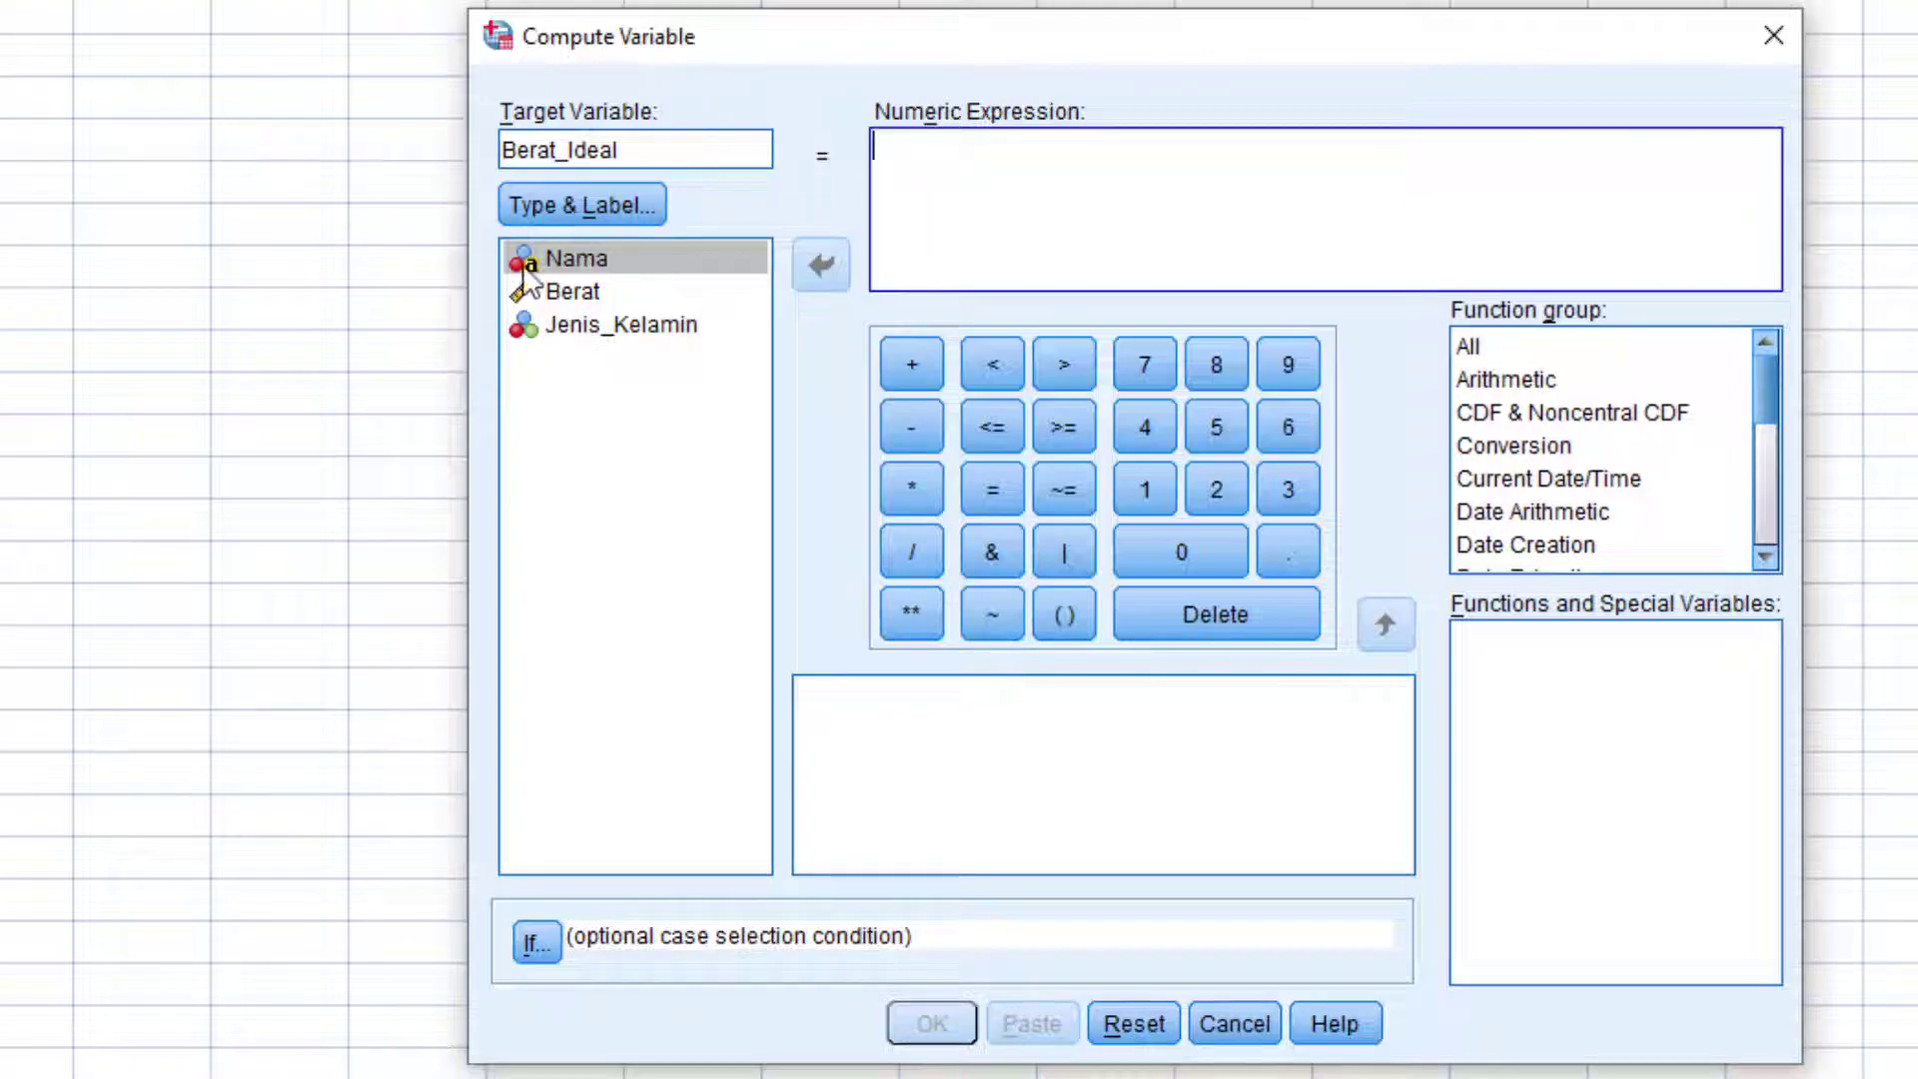
double_click(546, 288)
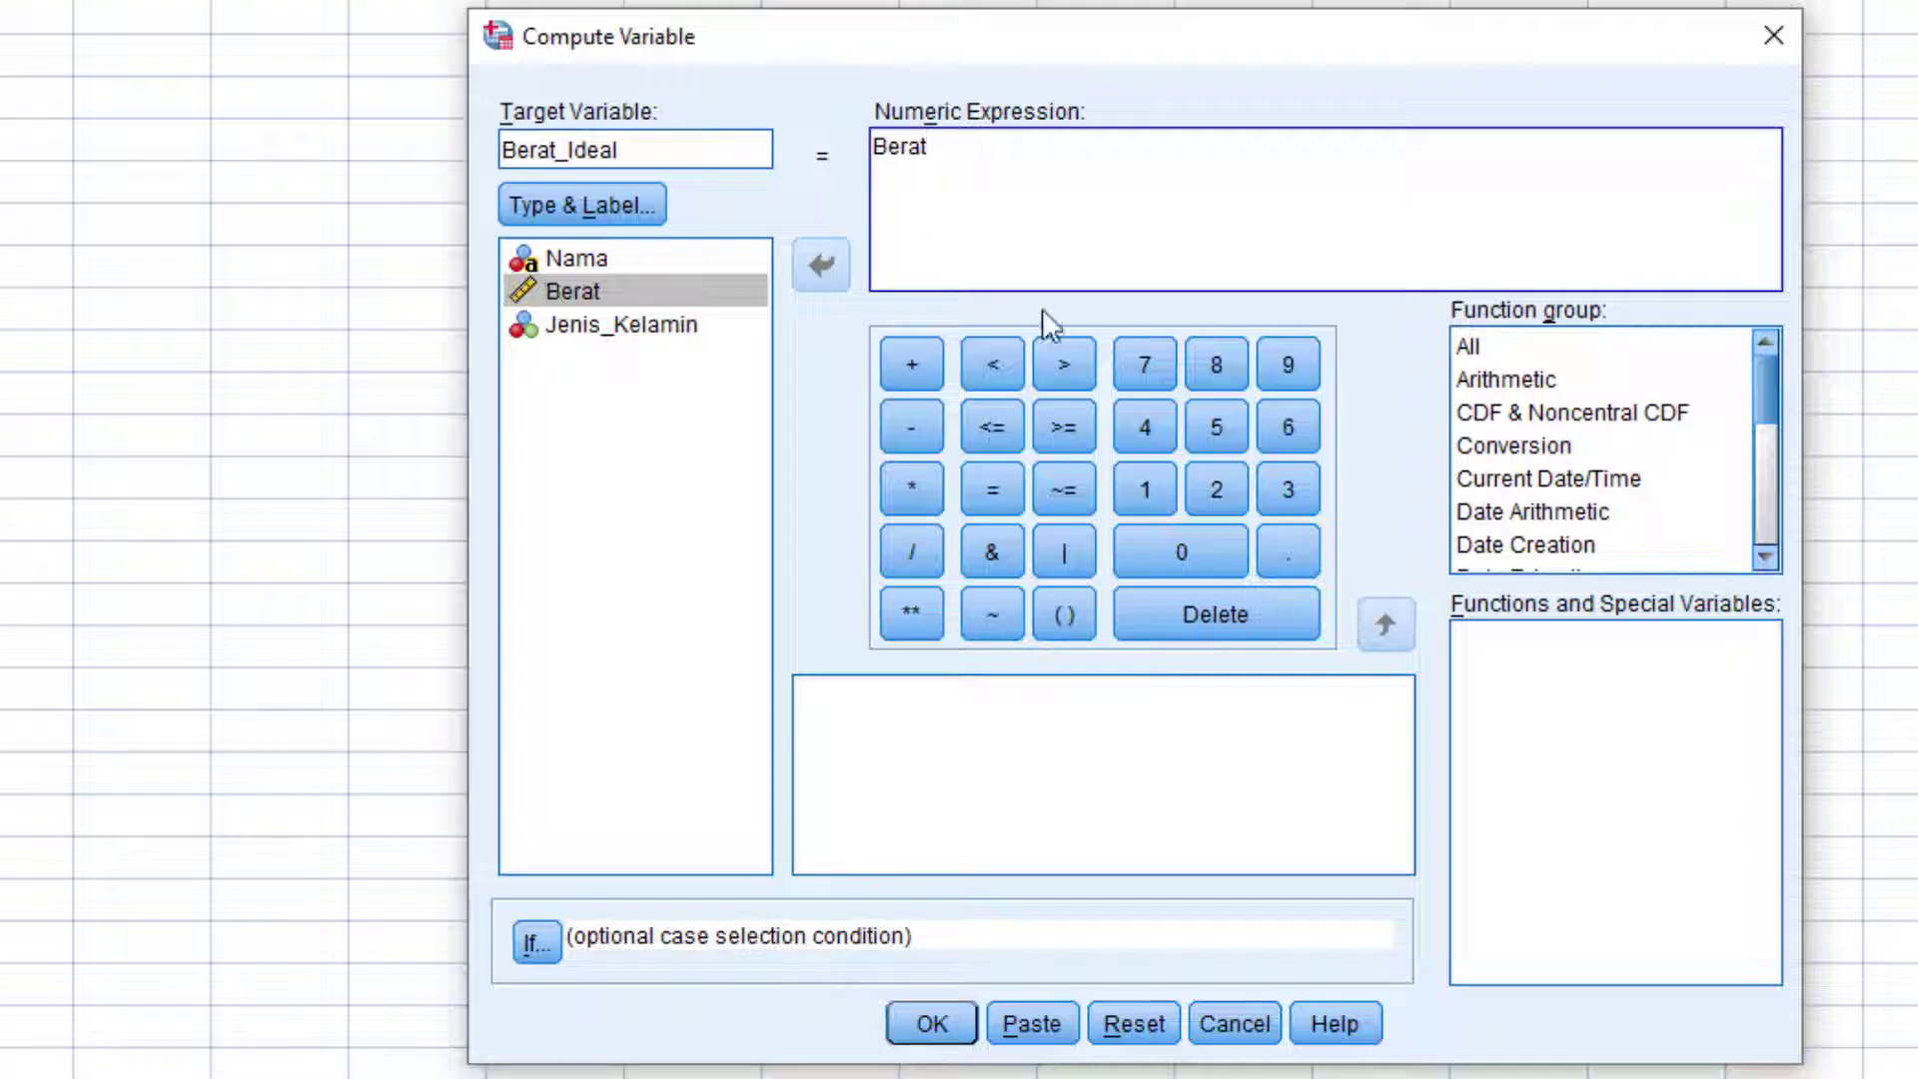
click(912, 488)
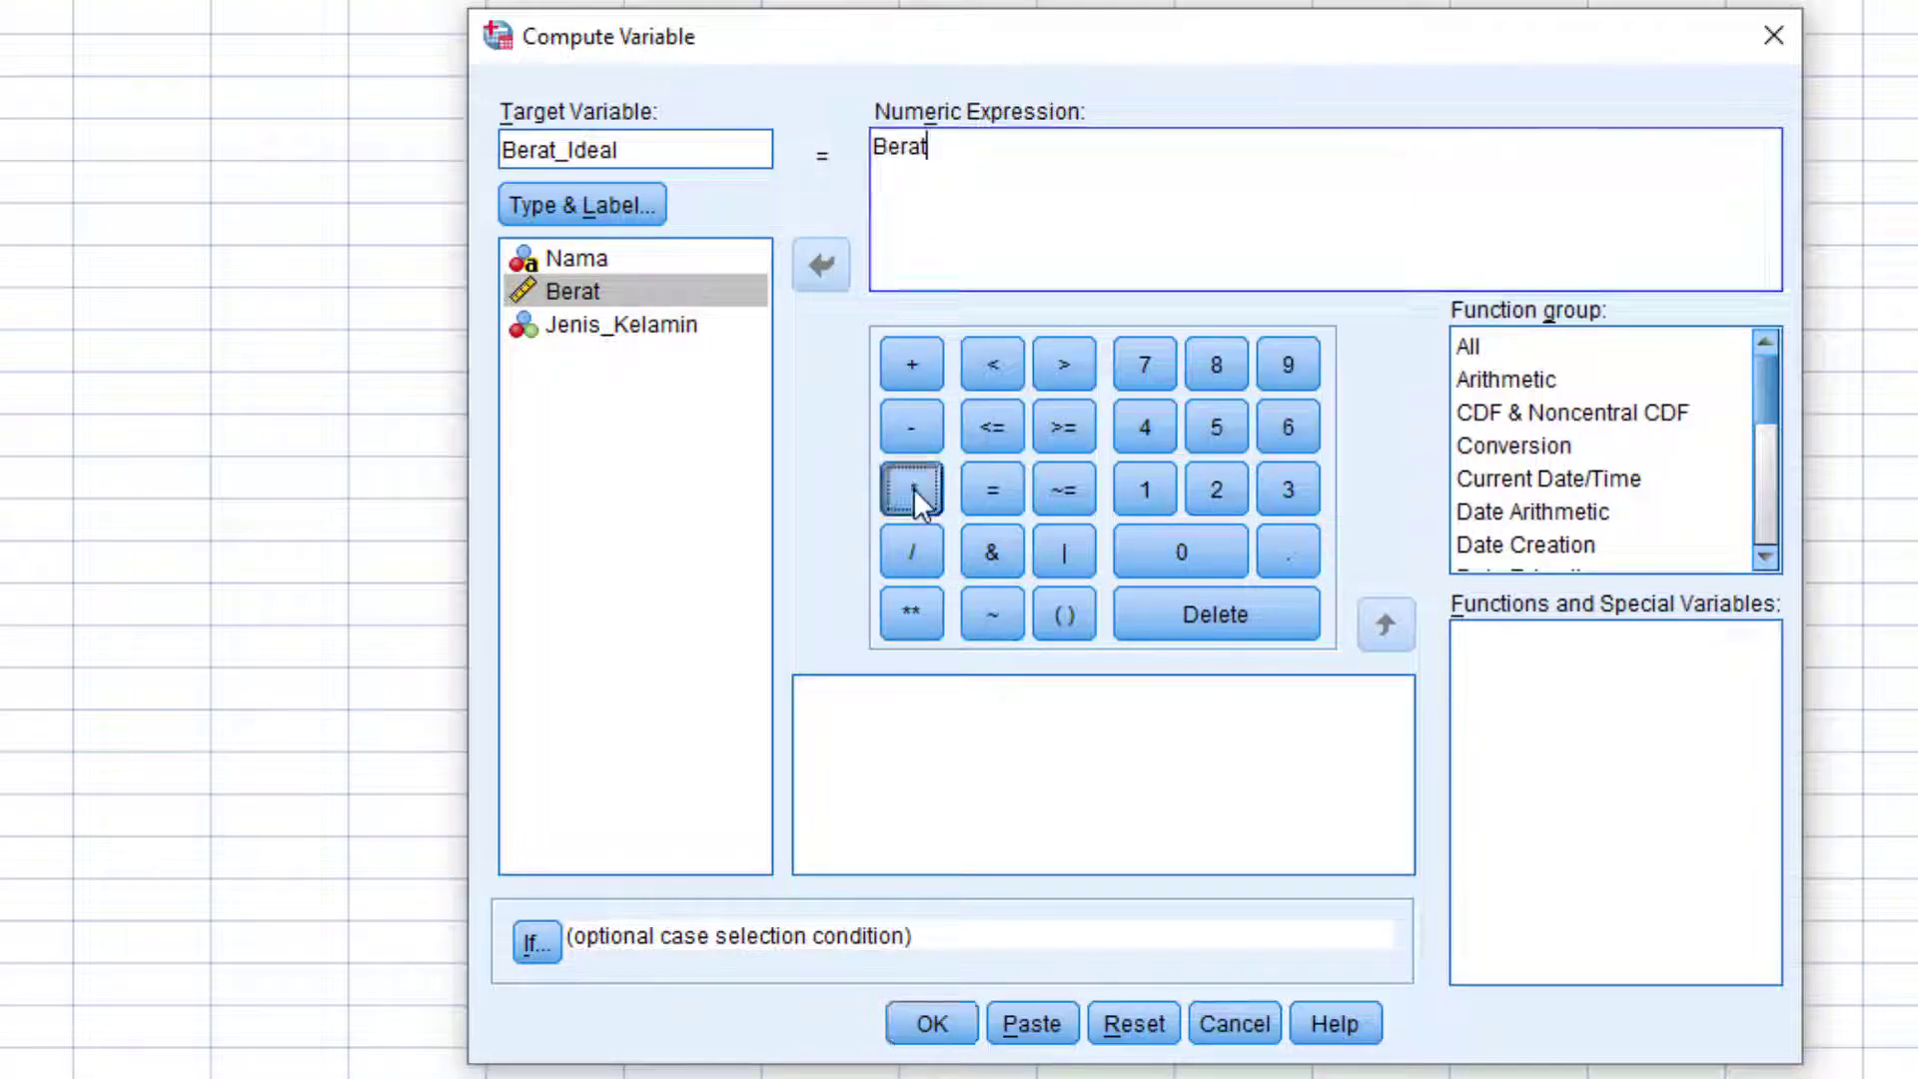
text(0.9)
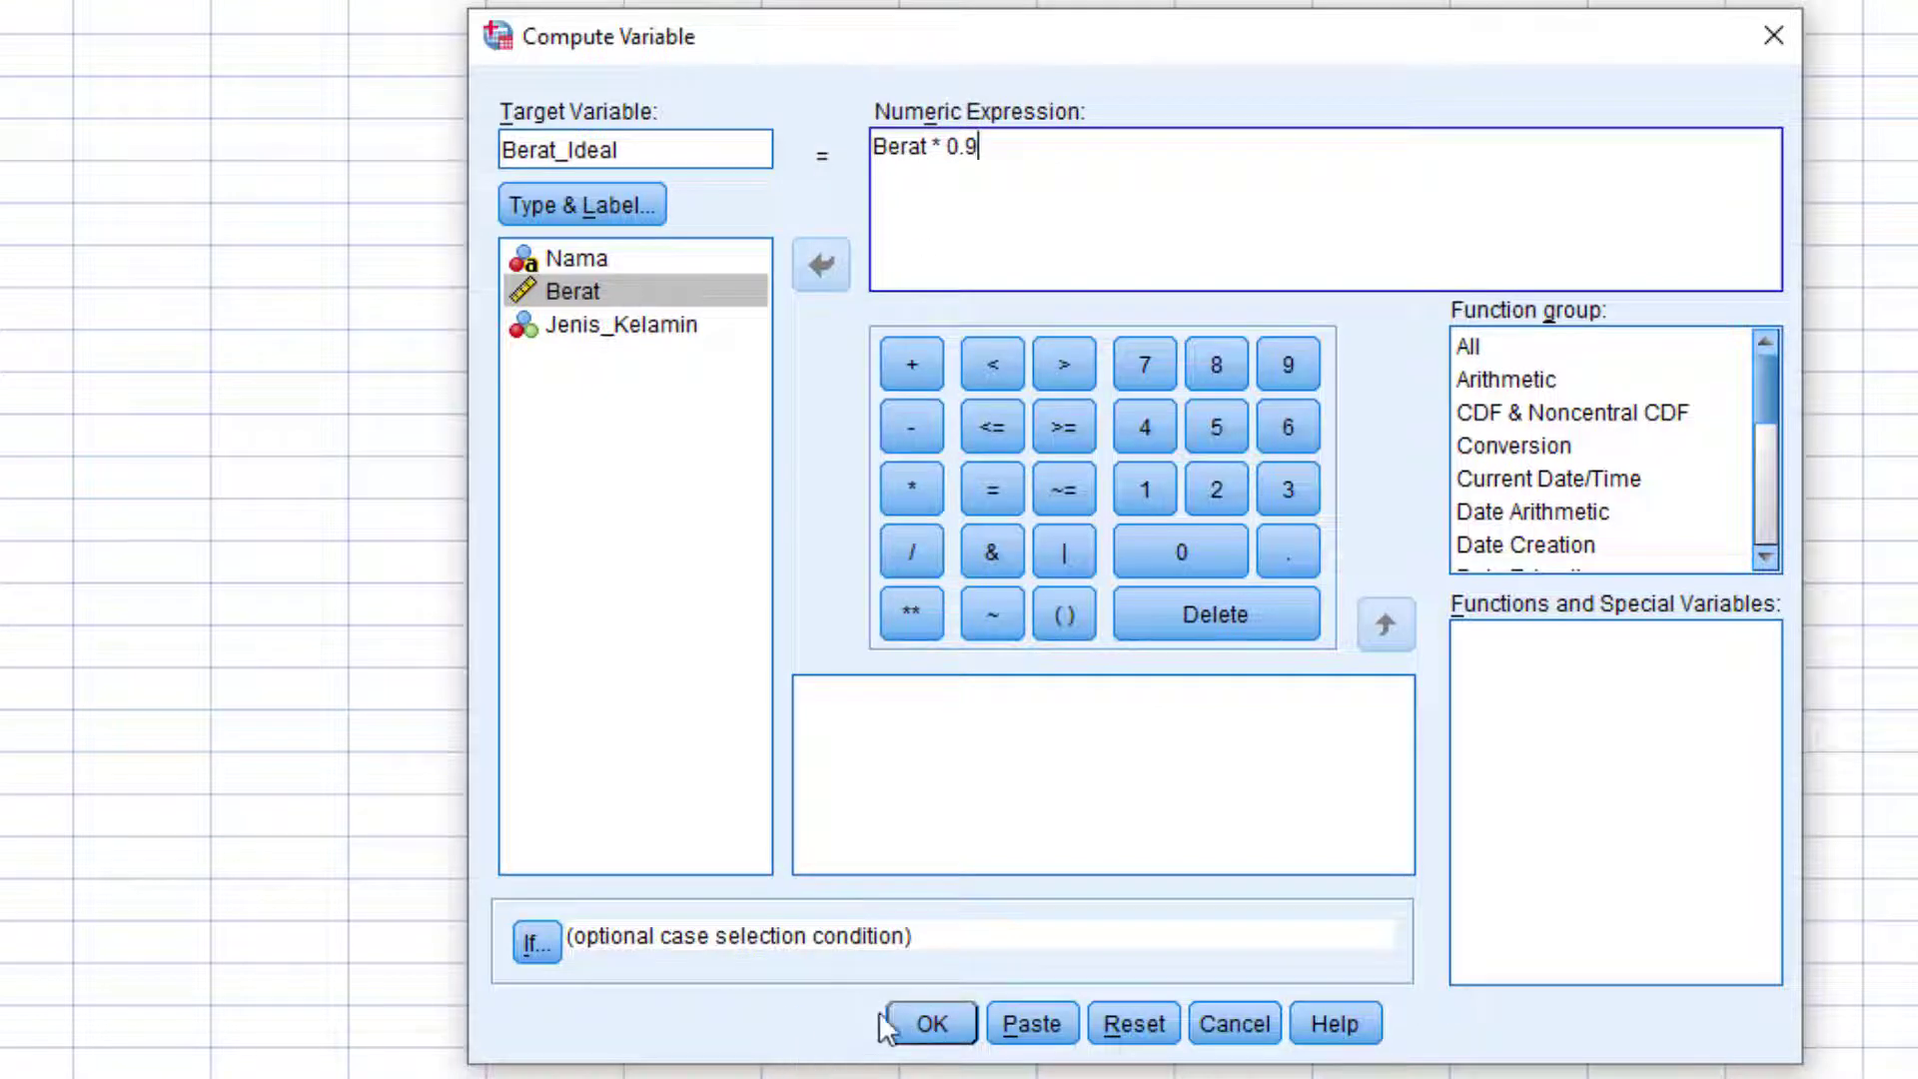
click(909, 1016)
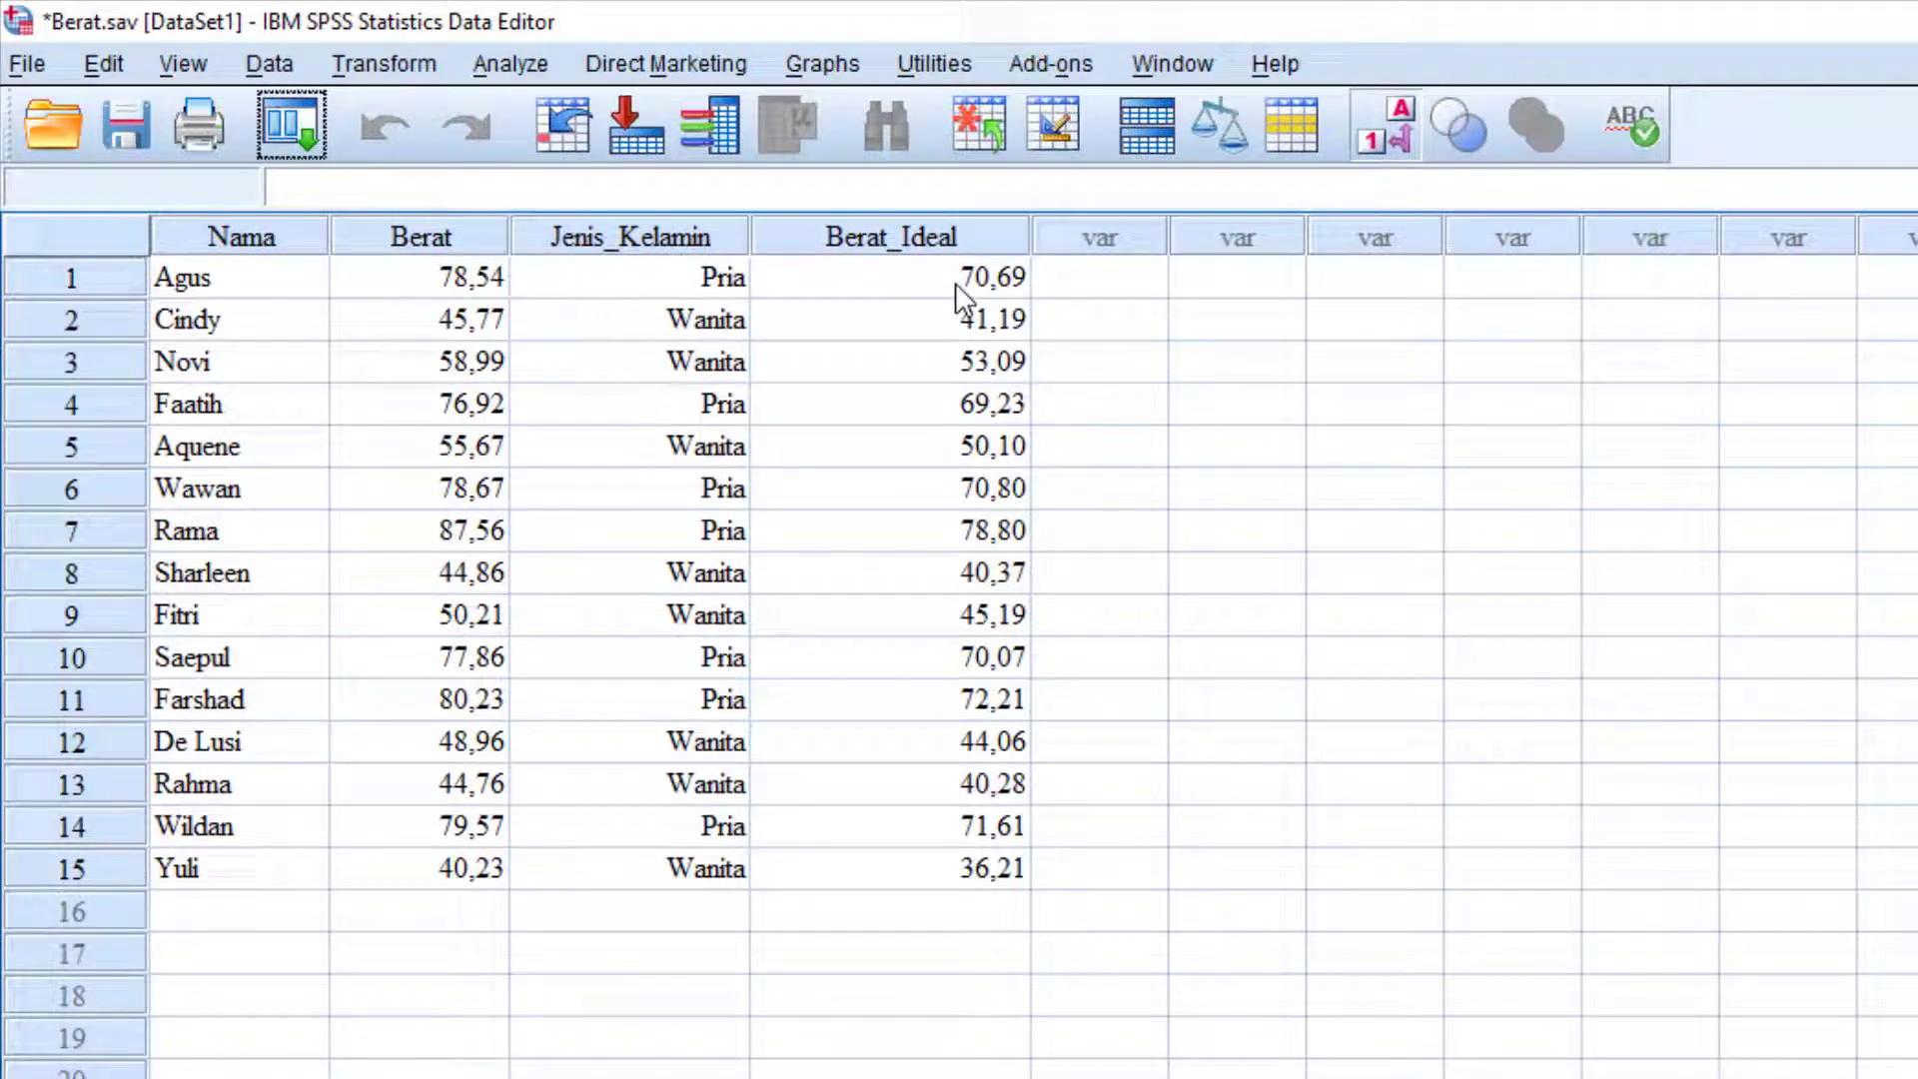
Step: Examine the computed Berat_Ideal values and compare them with the original Berat values
click(662, 165)
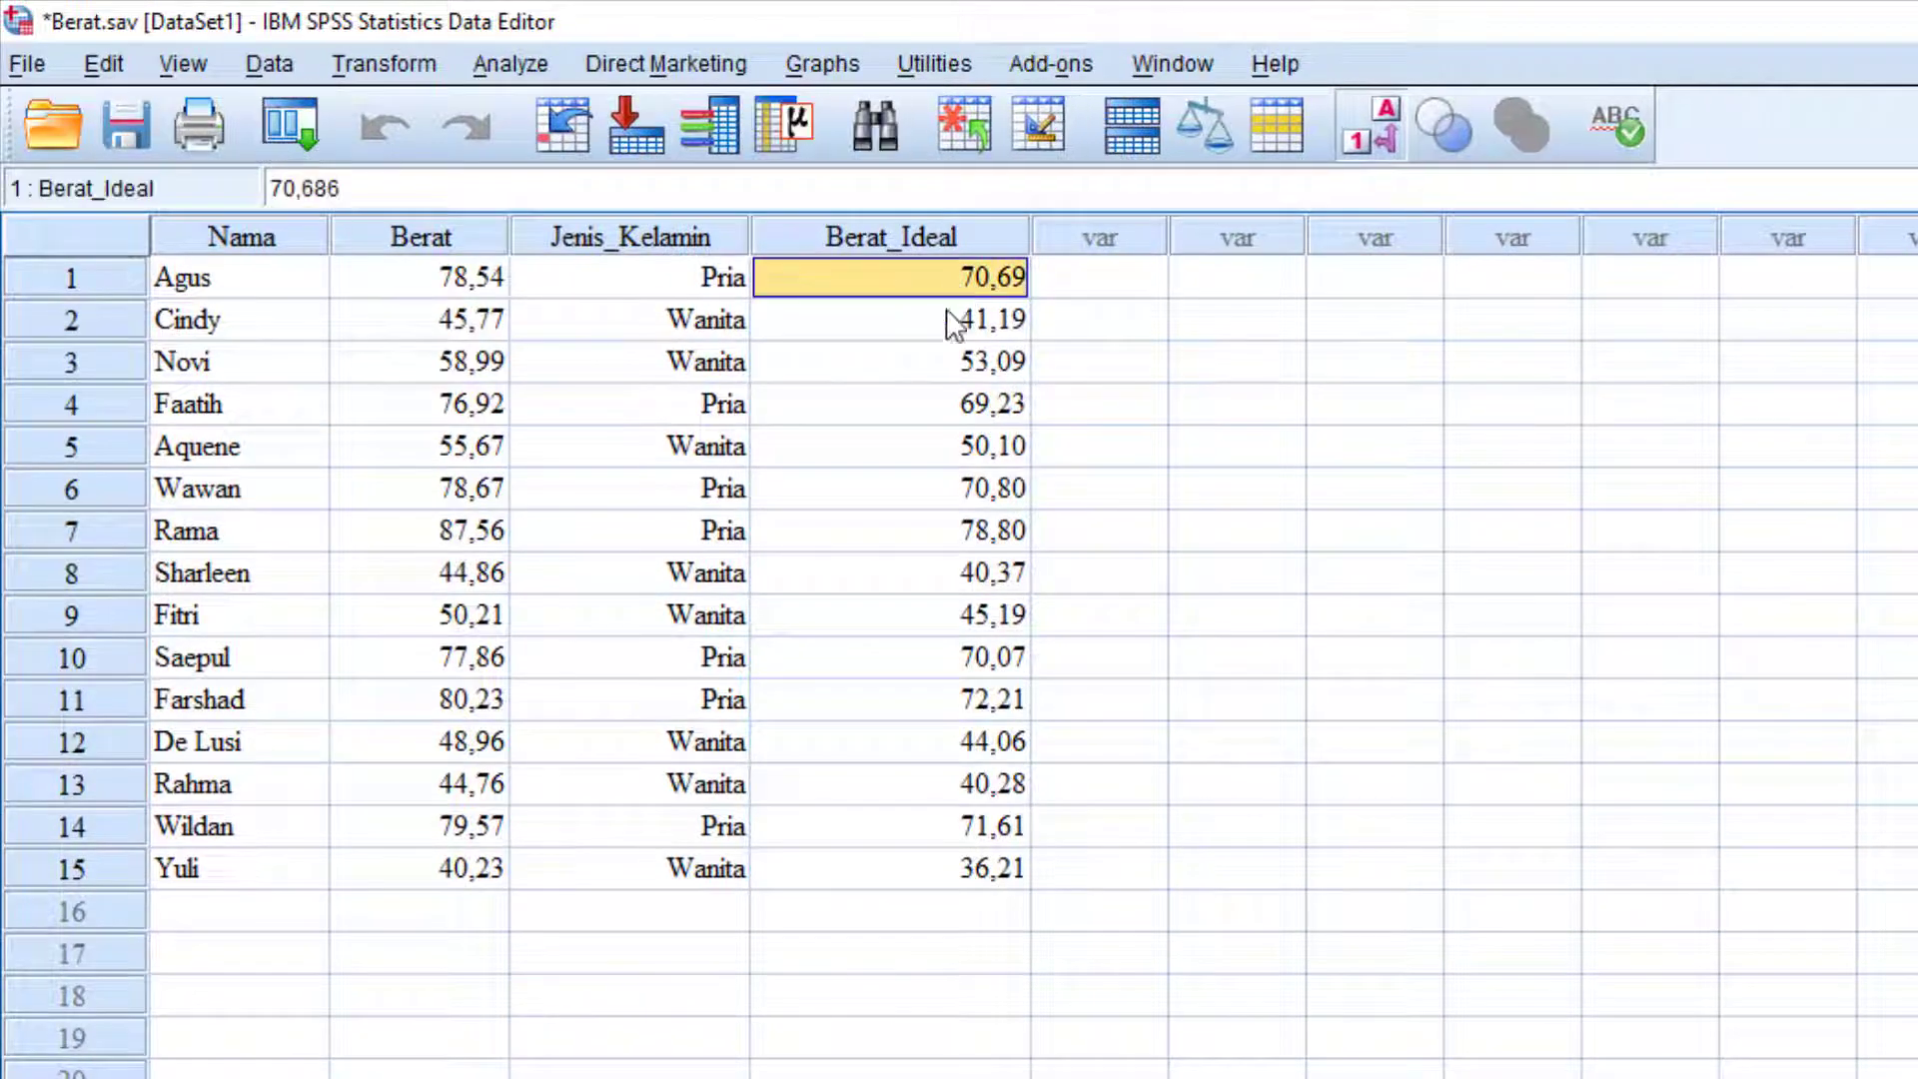
drag(959, 824, 959, 868)
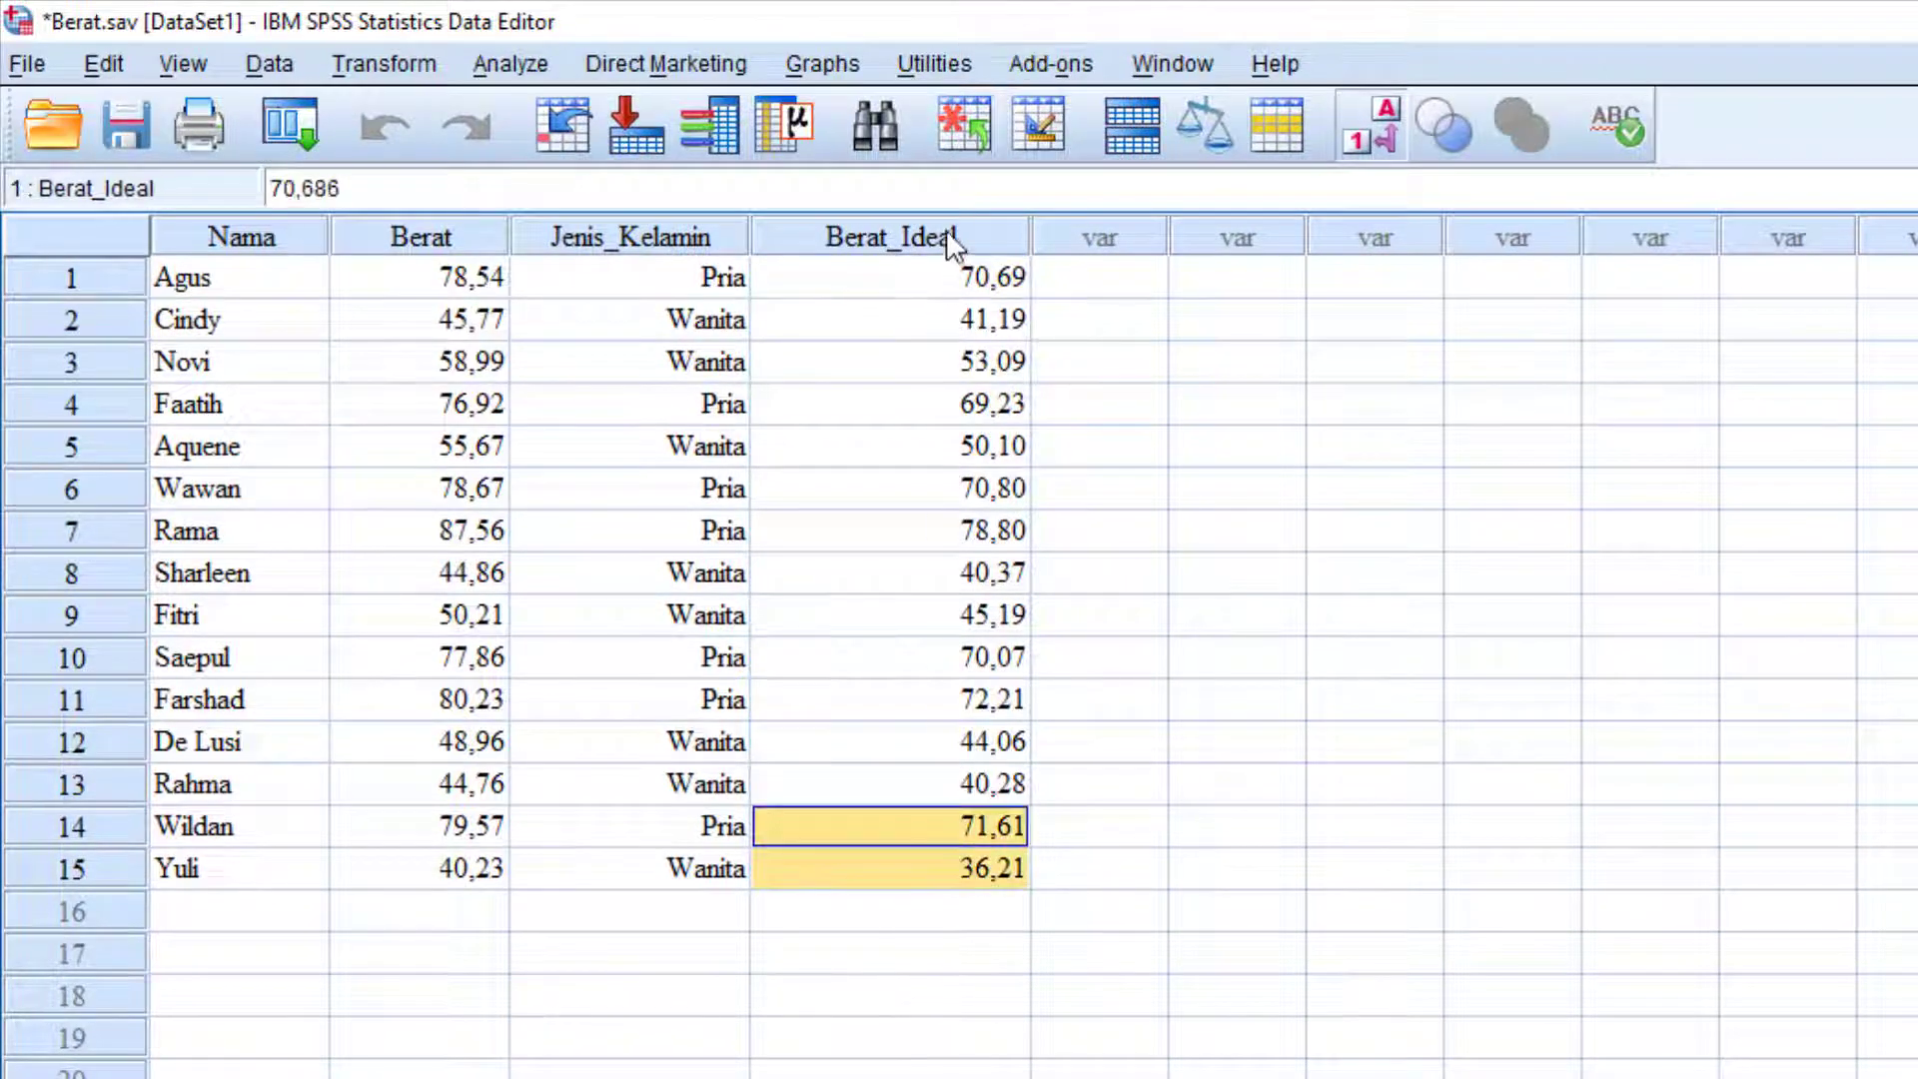
click(947, 242)
click(924, 365)
click(912, 490)
click(959, 657)
click(982, 446)
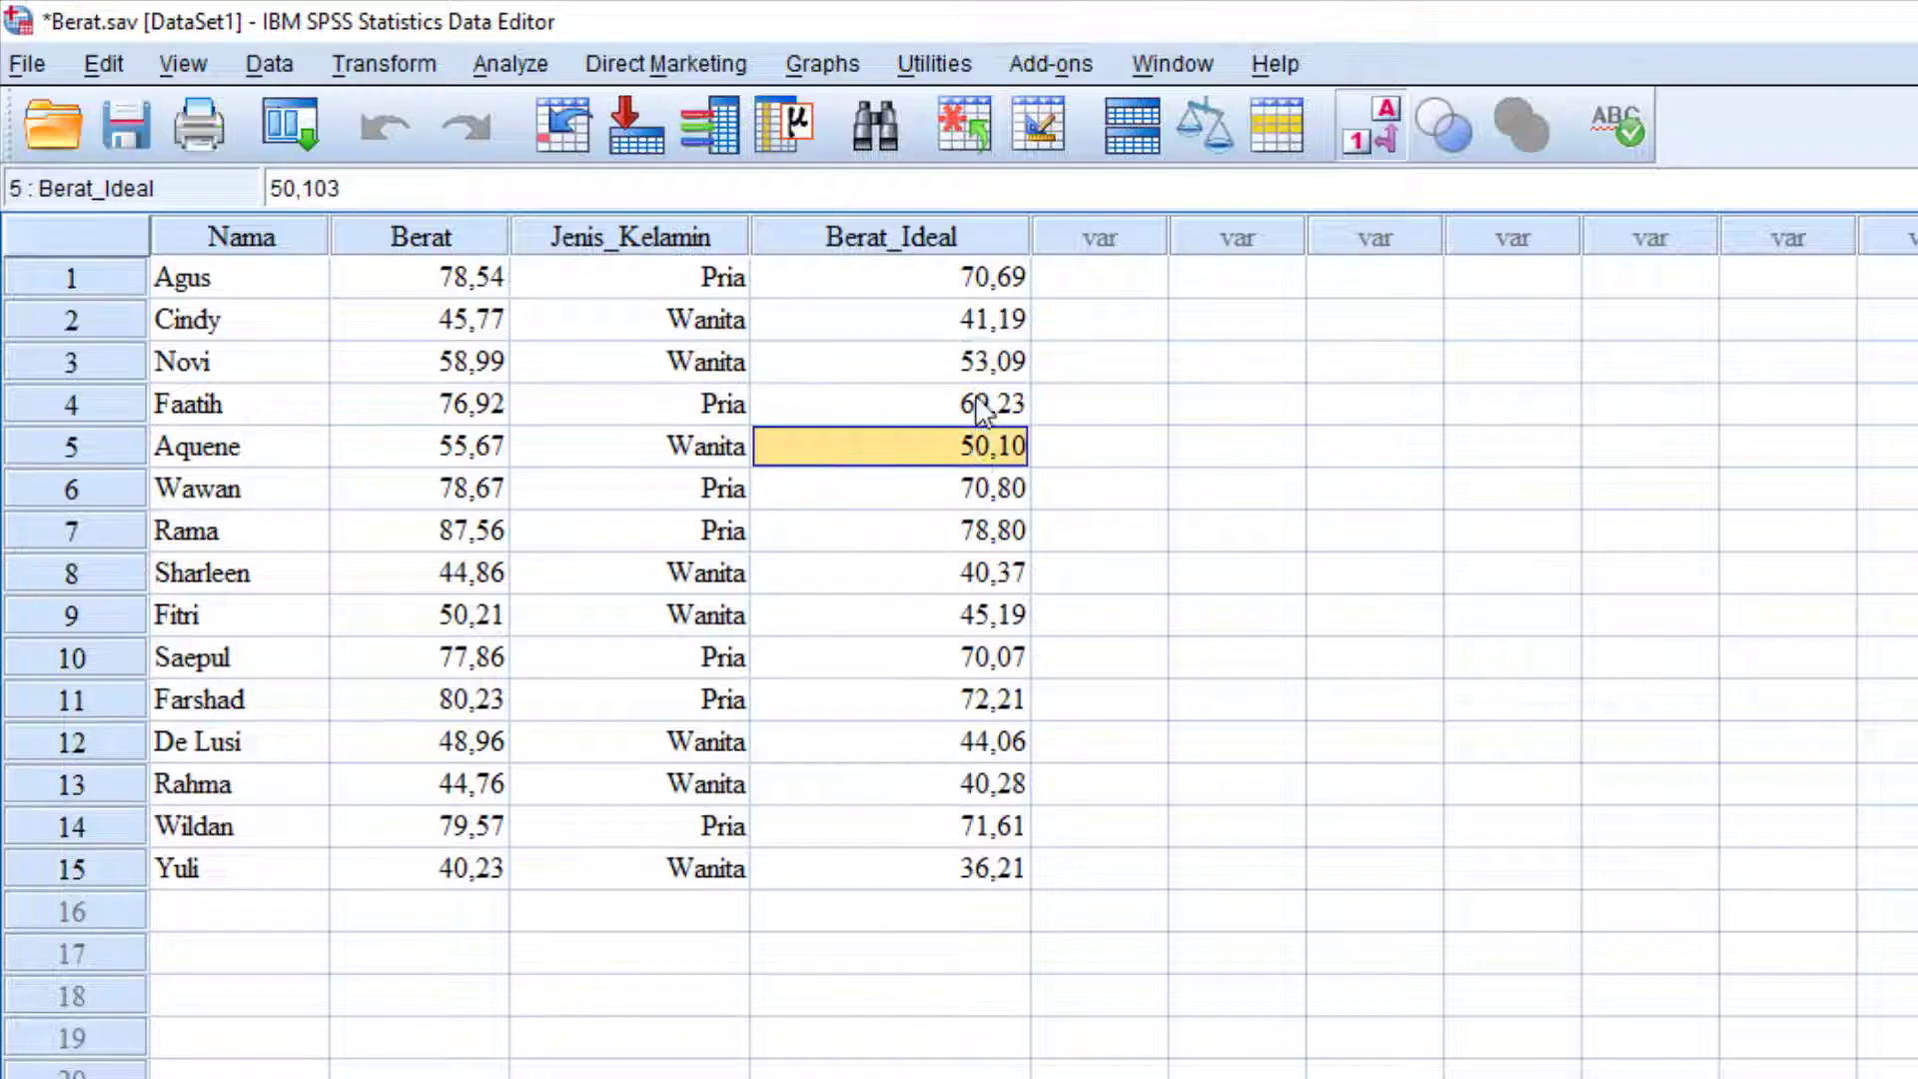
click(973, 320)
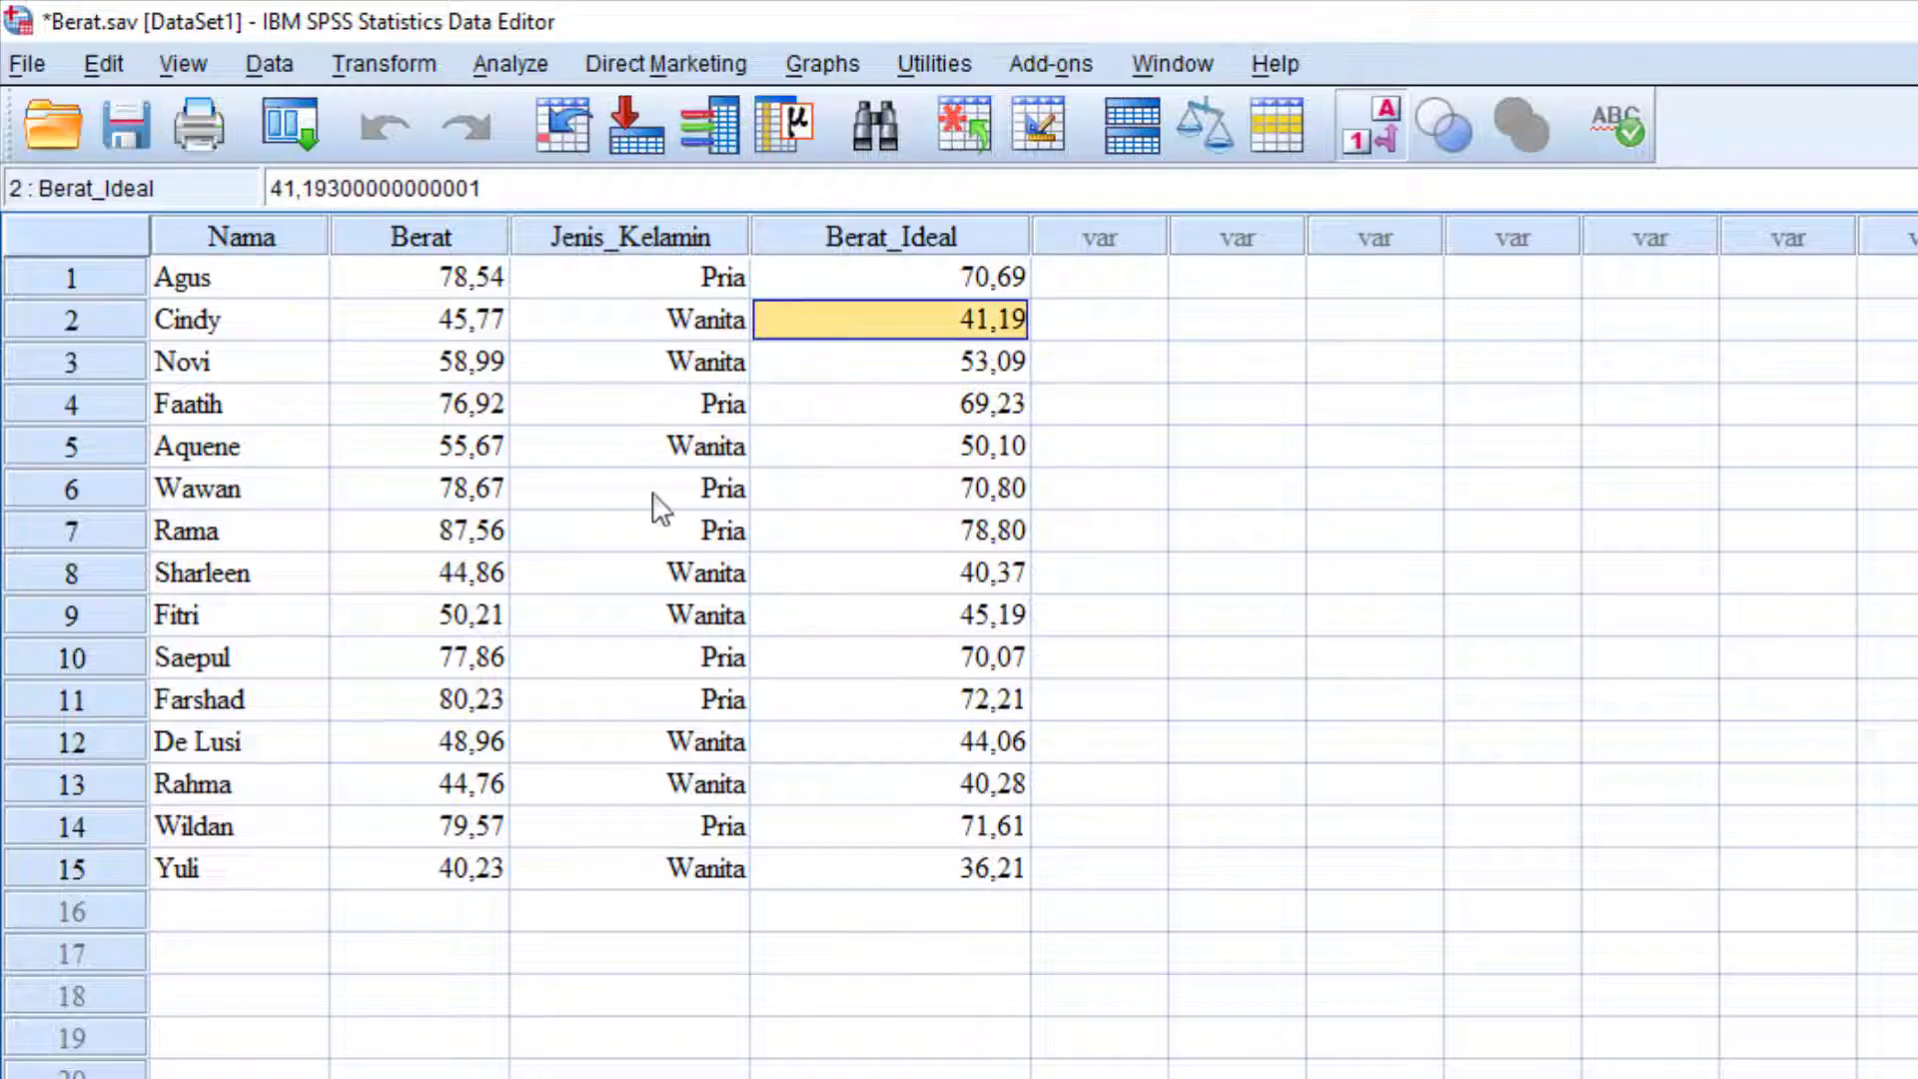
click(466, 579)
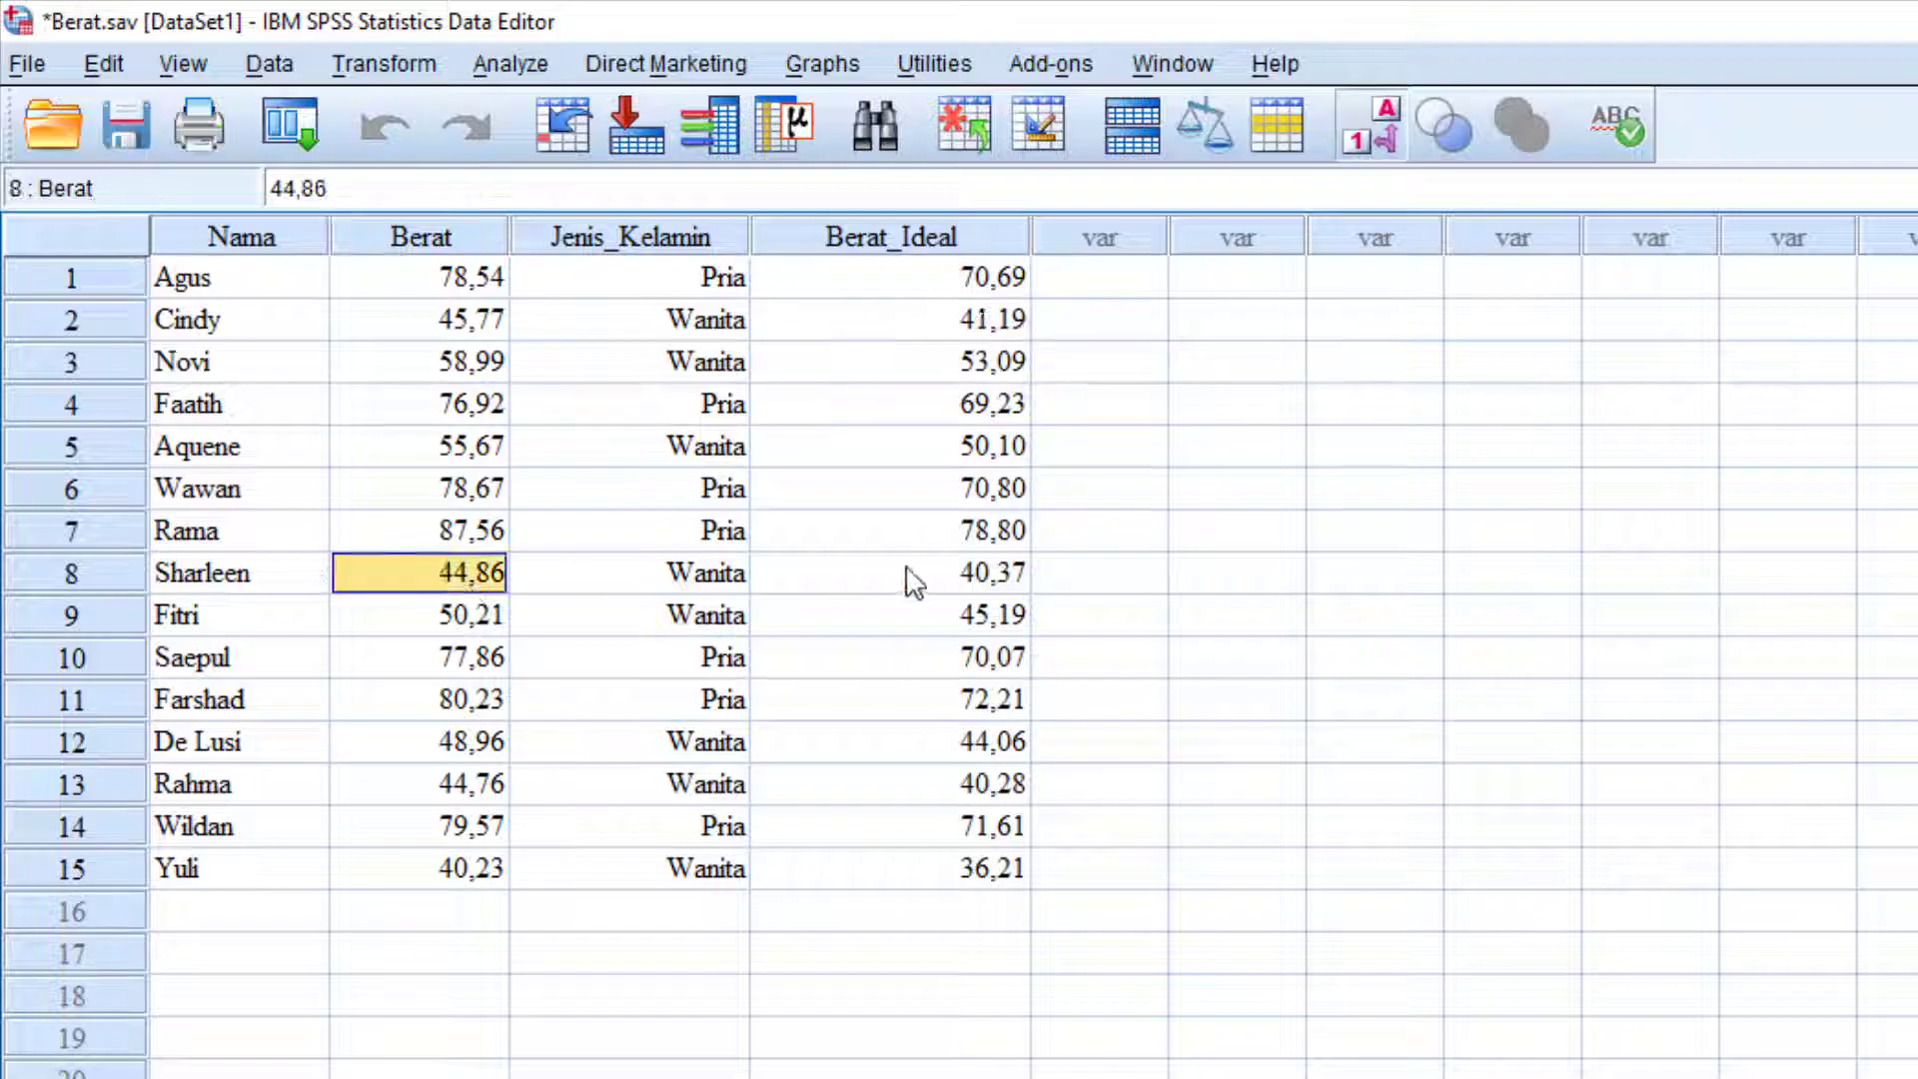
click(907, 575)
click(448, 591)
Step: Delete the Berat_Ideal variable from the dataset
click(907, 239)
right_click(905, 236)
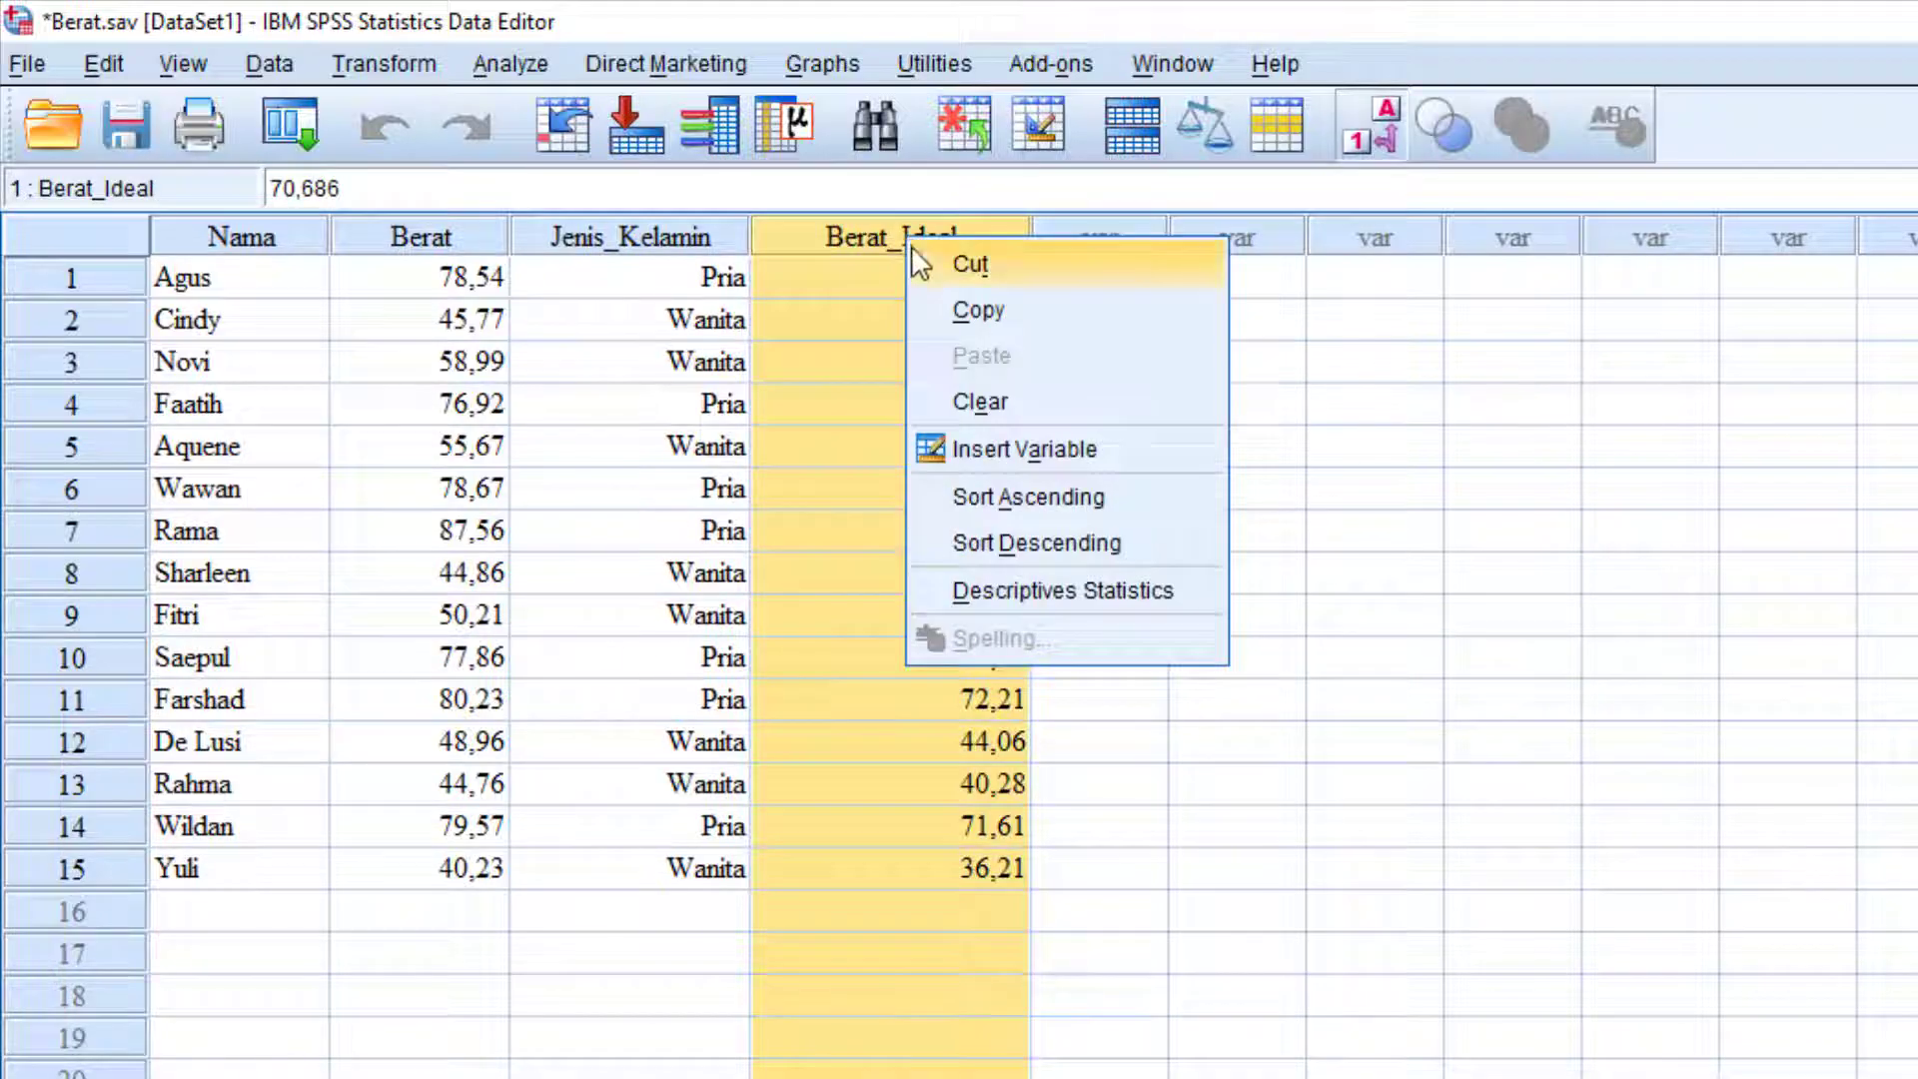
click(981, 392)
Step: Compute Berat_Ideal again as Berat * 0.9, only for cases that satisfy the condition Berat >= 50
click(404, 67)
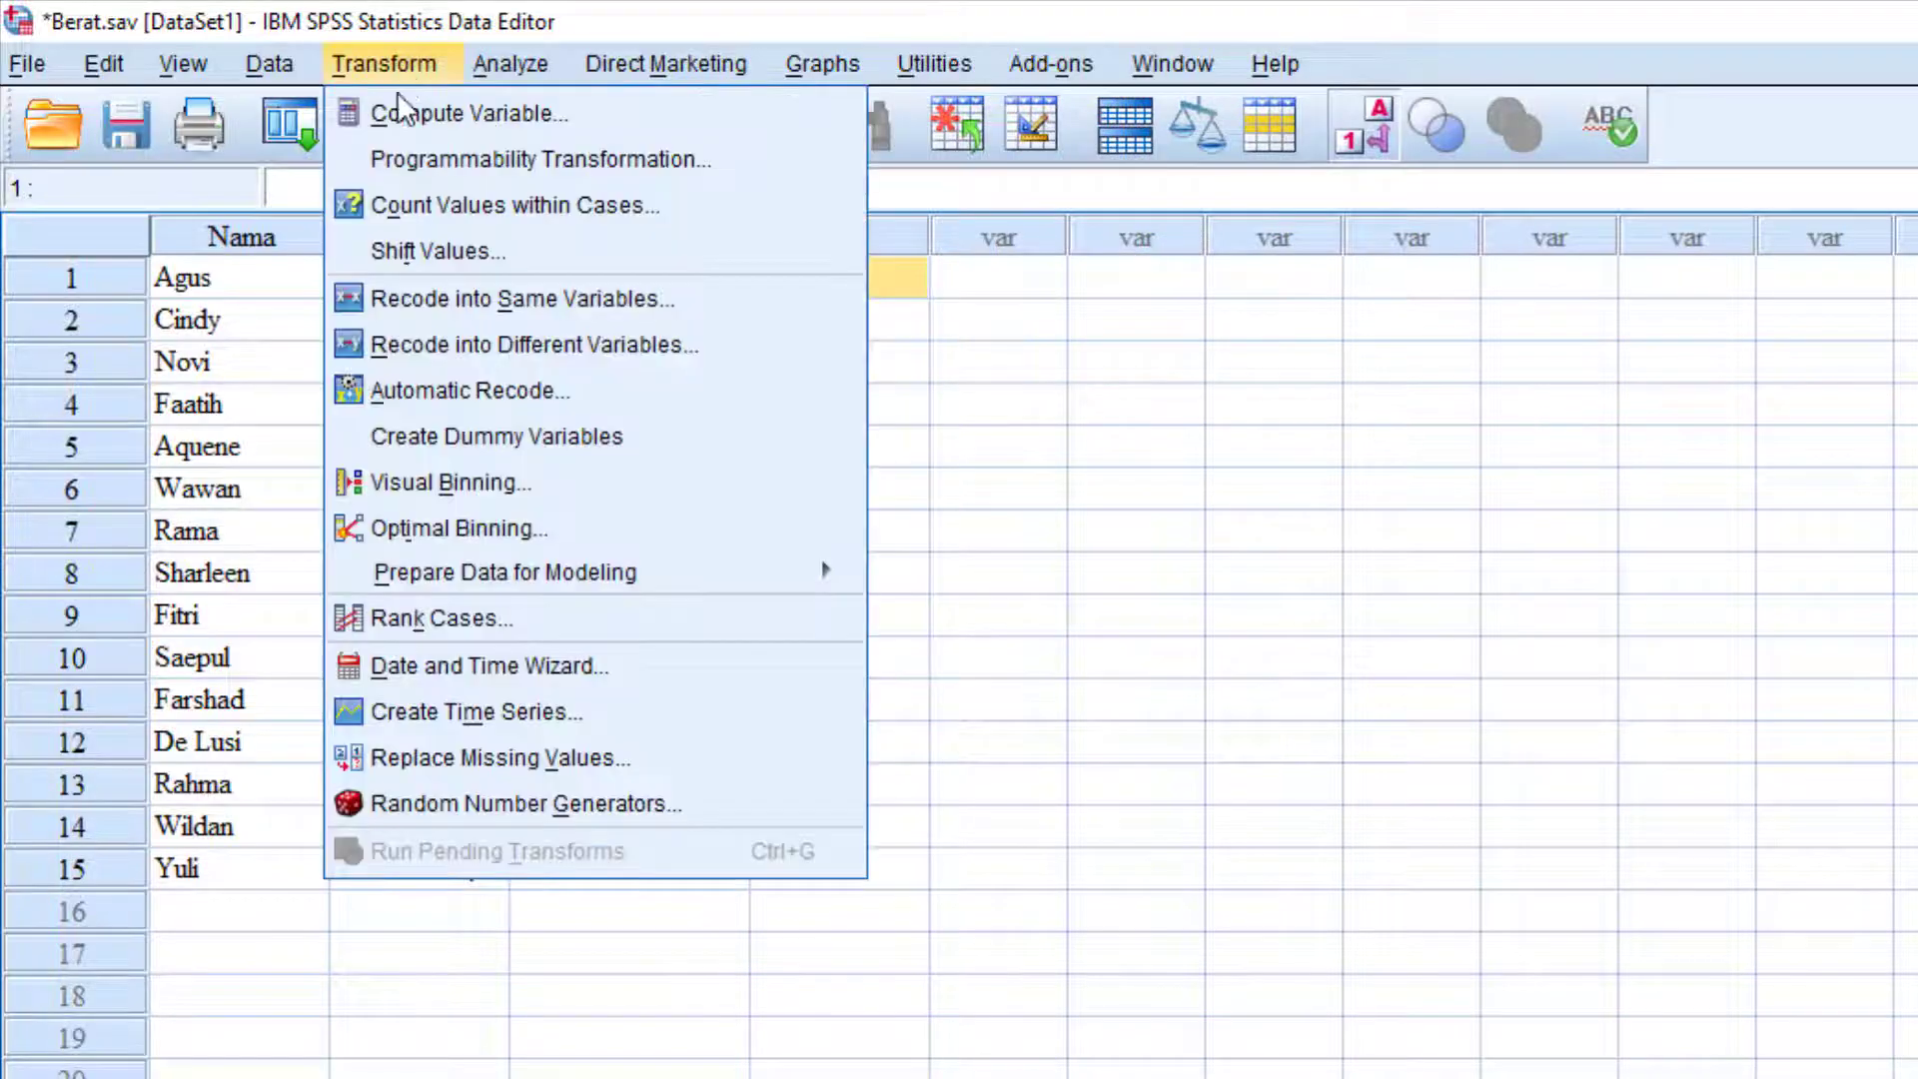
click(392, 111)
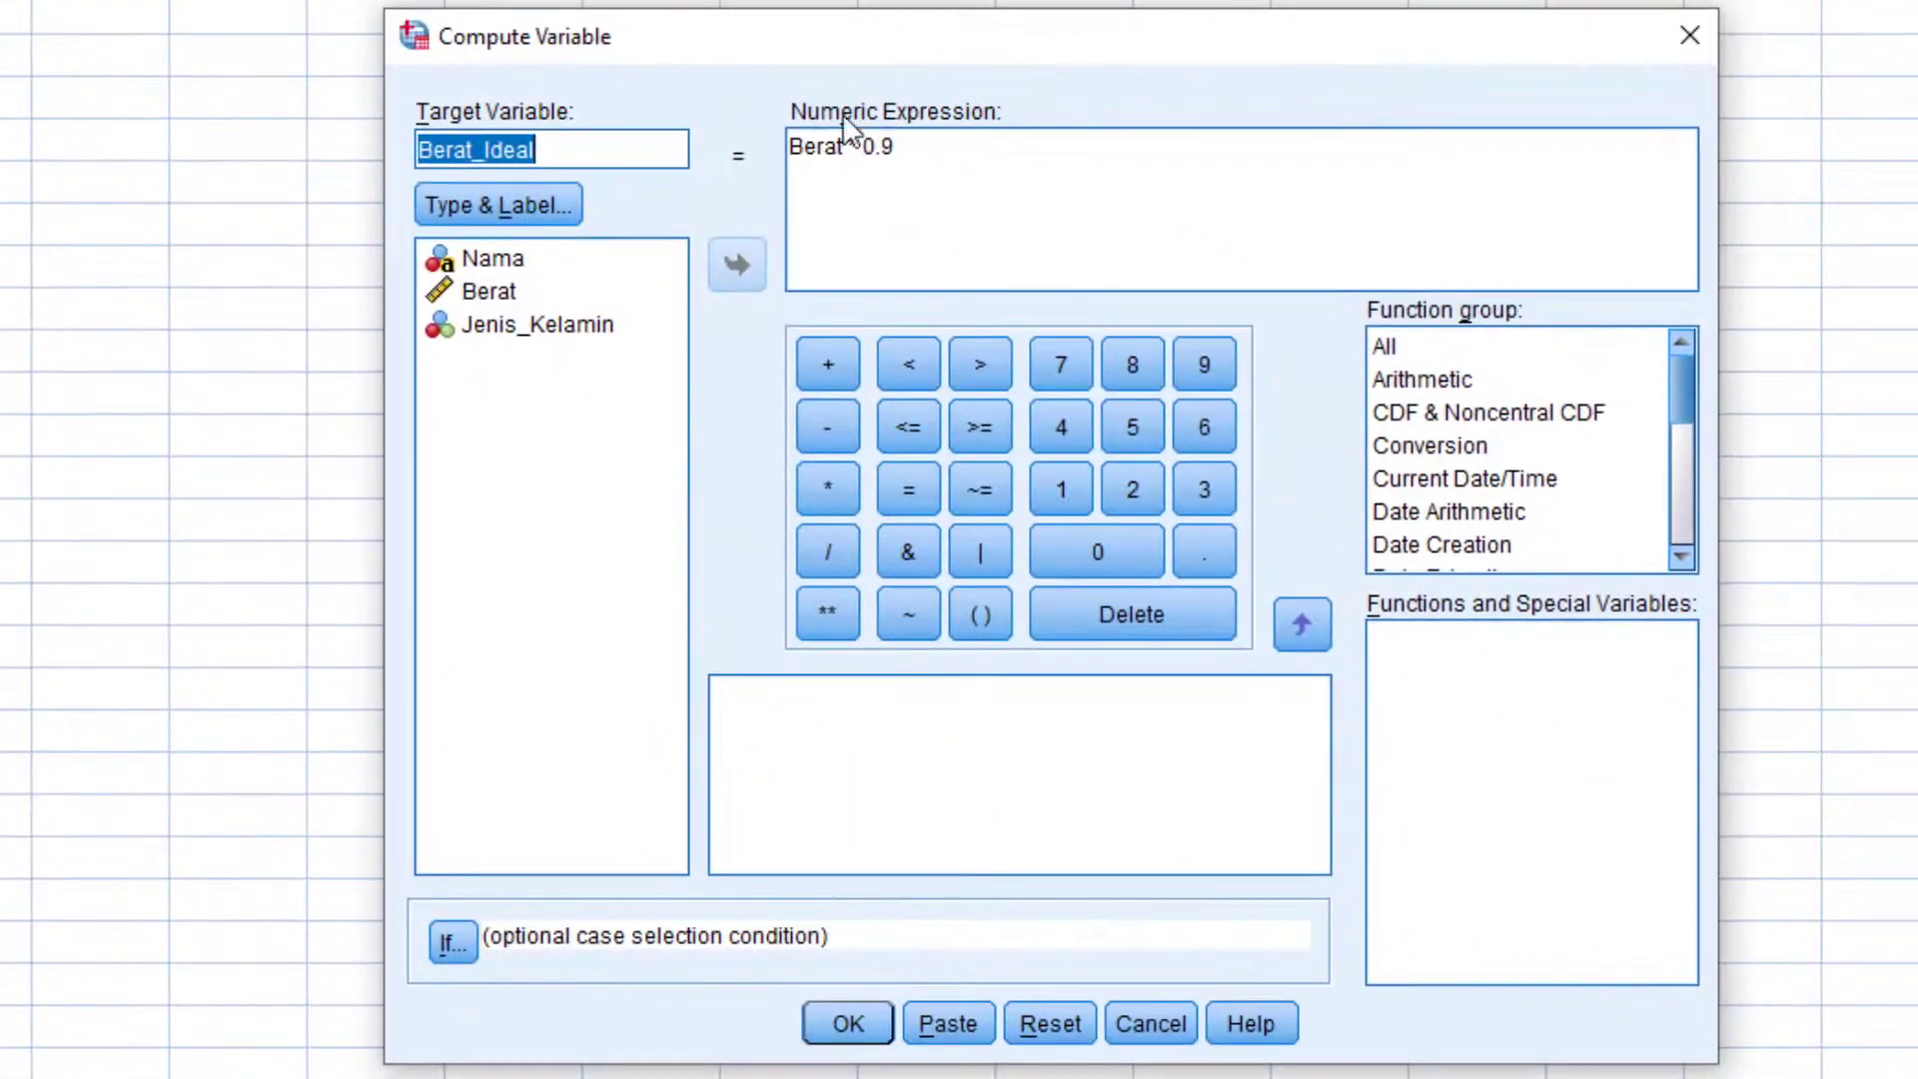
click(452, 941)
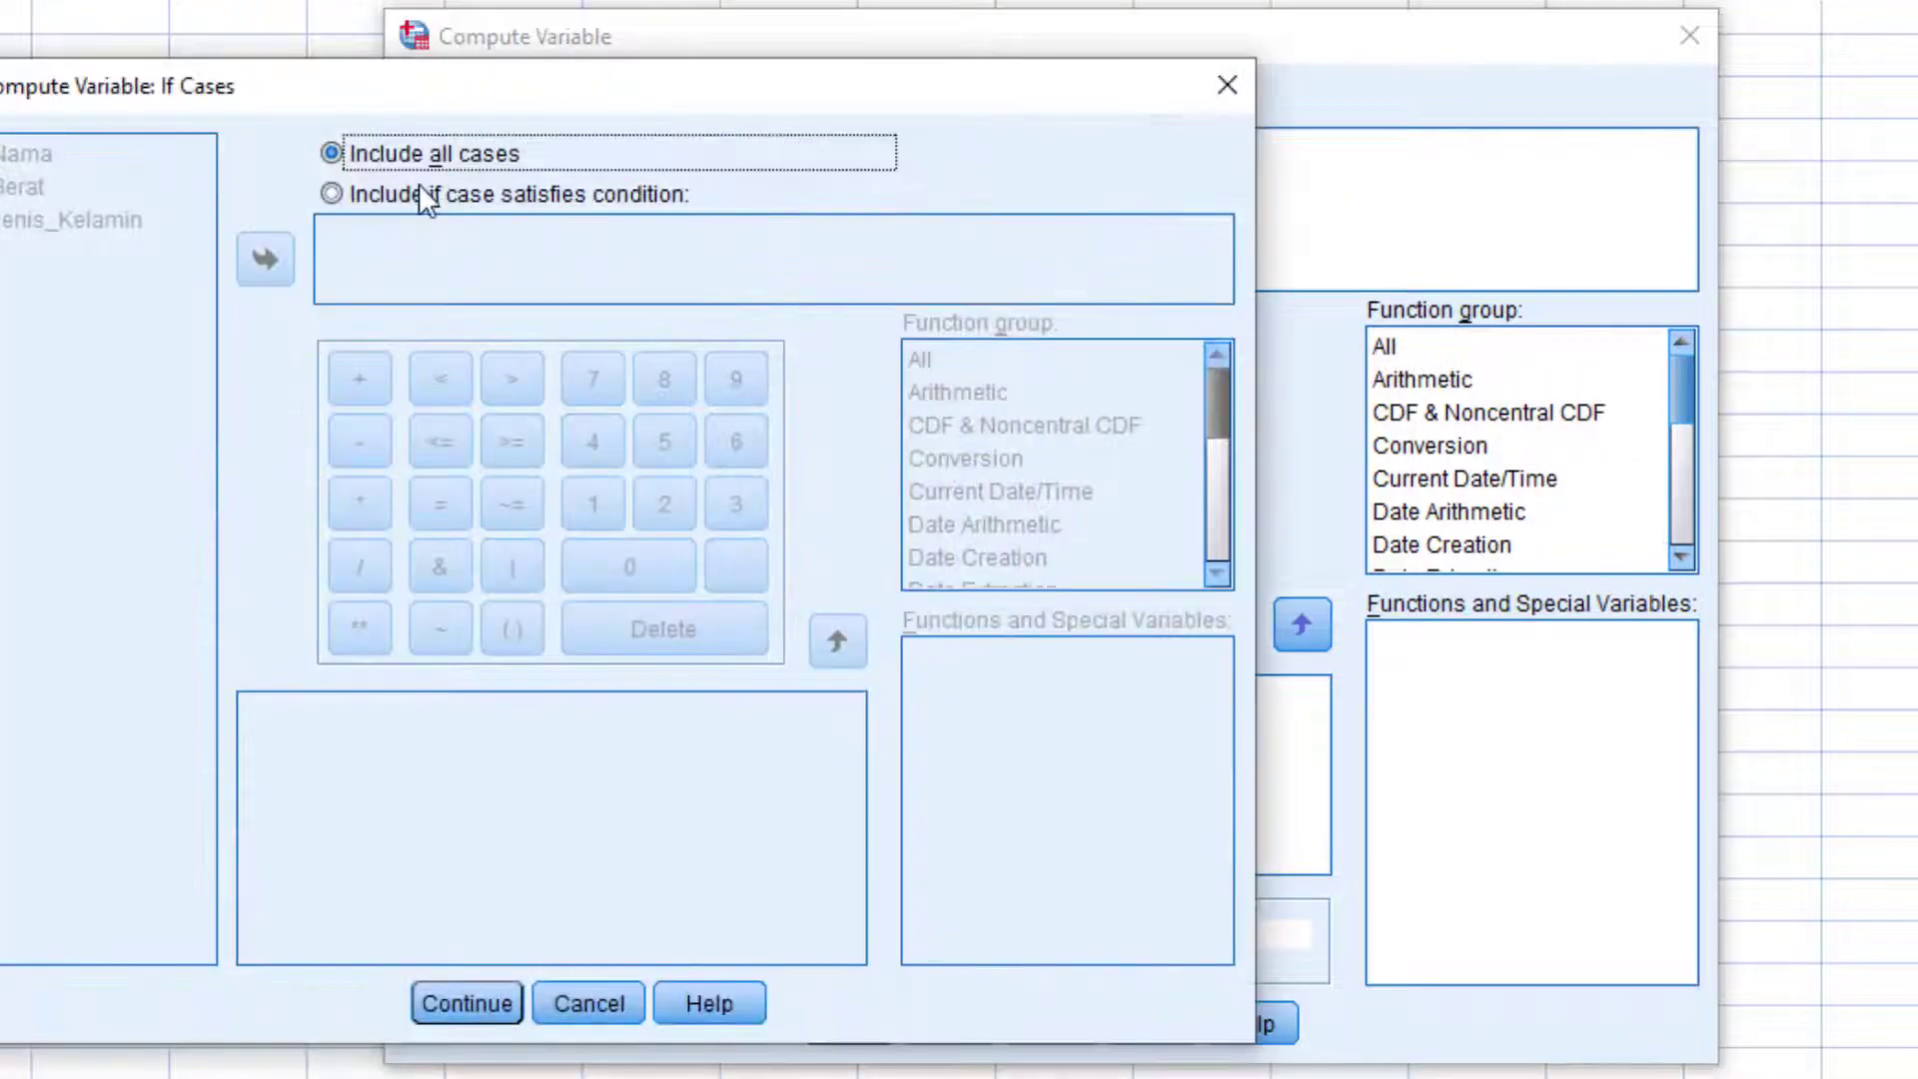
click(419, 191)
click(30, 188)
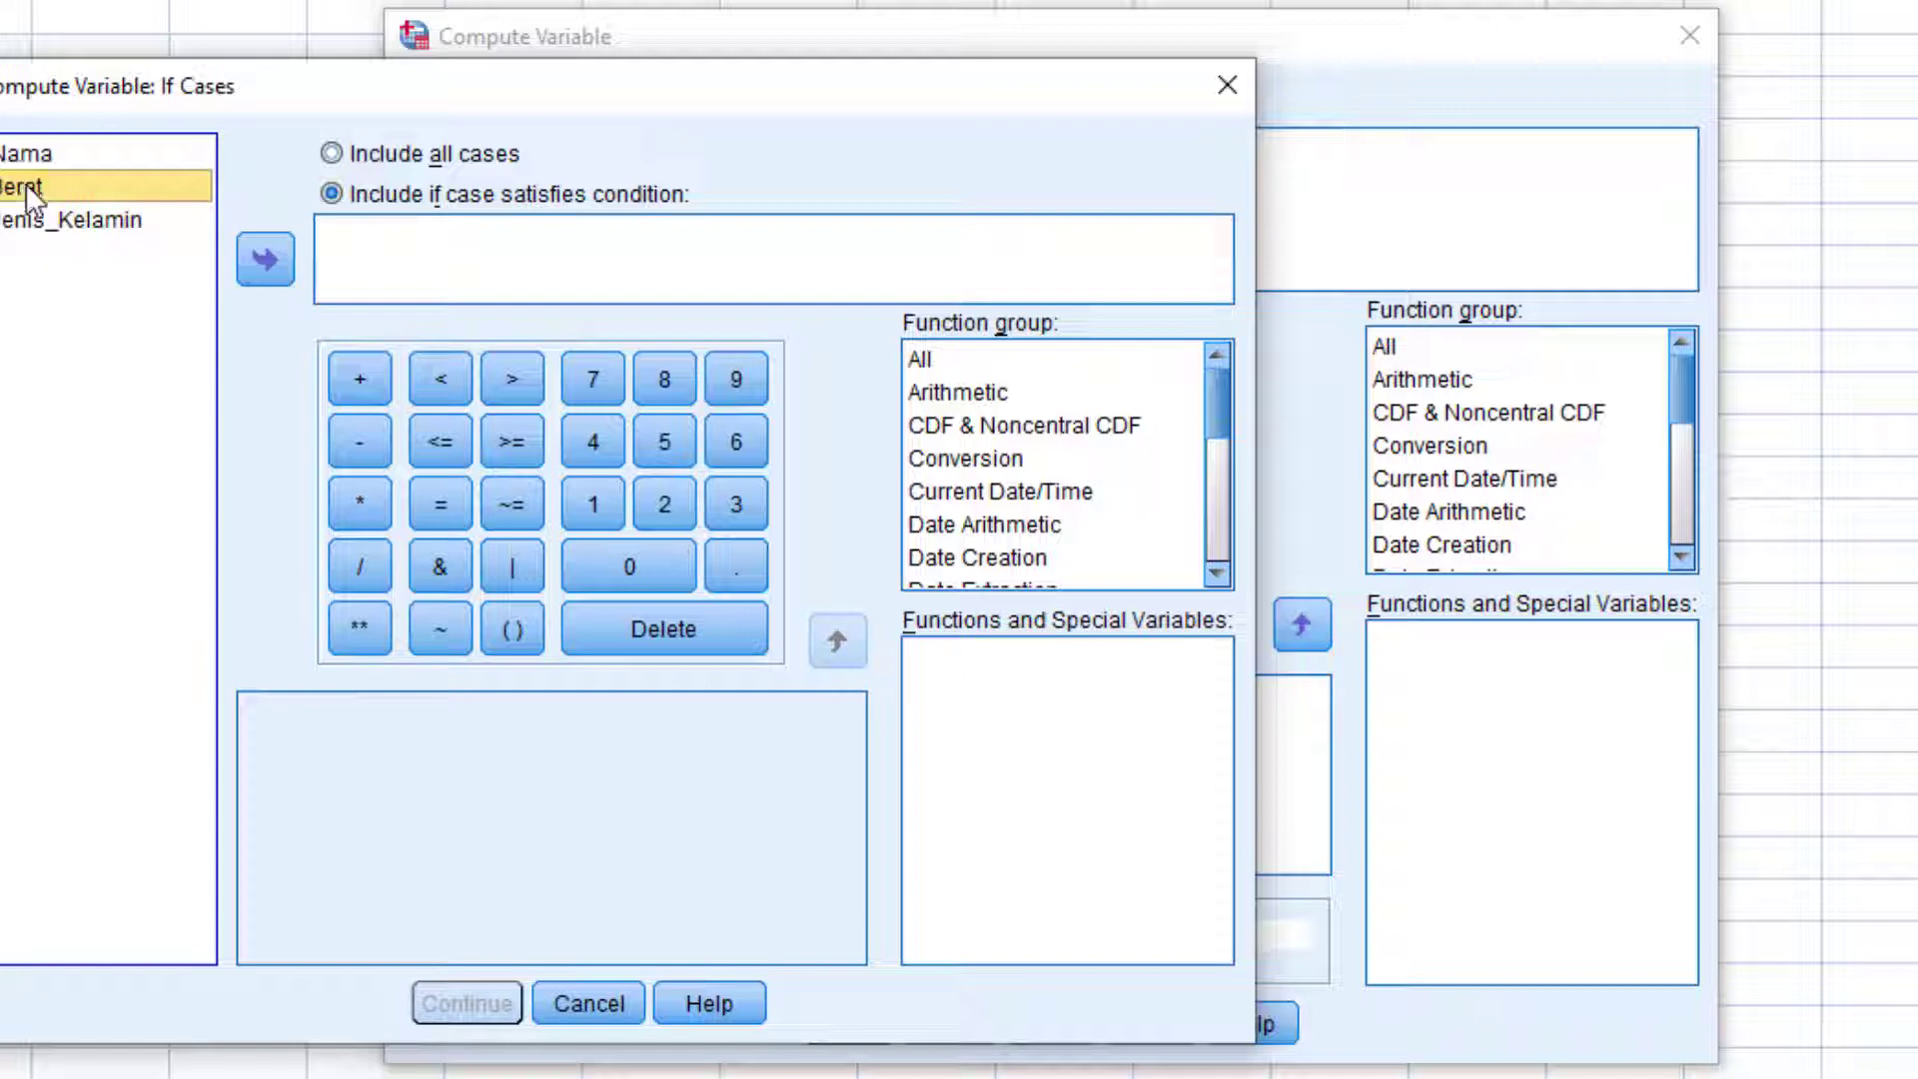
click(266, 260)
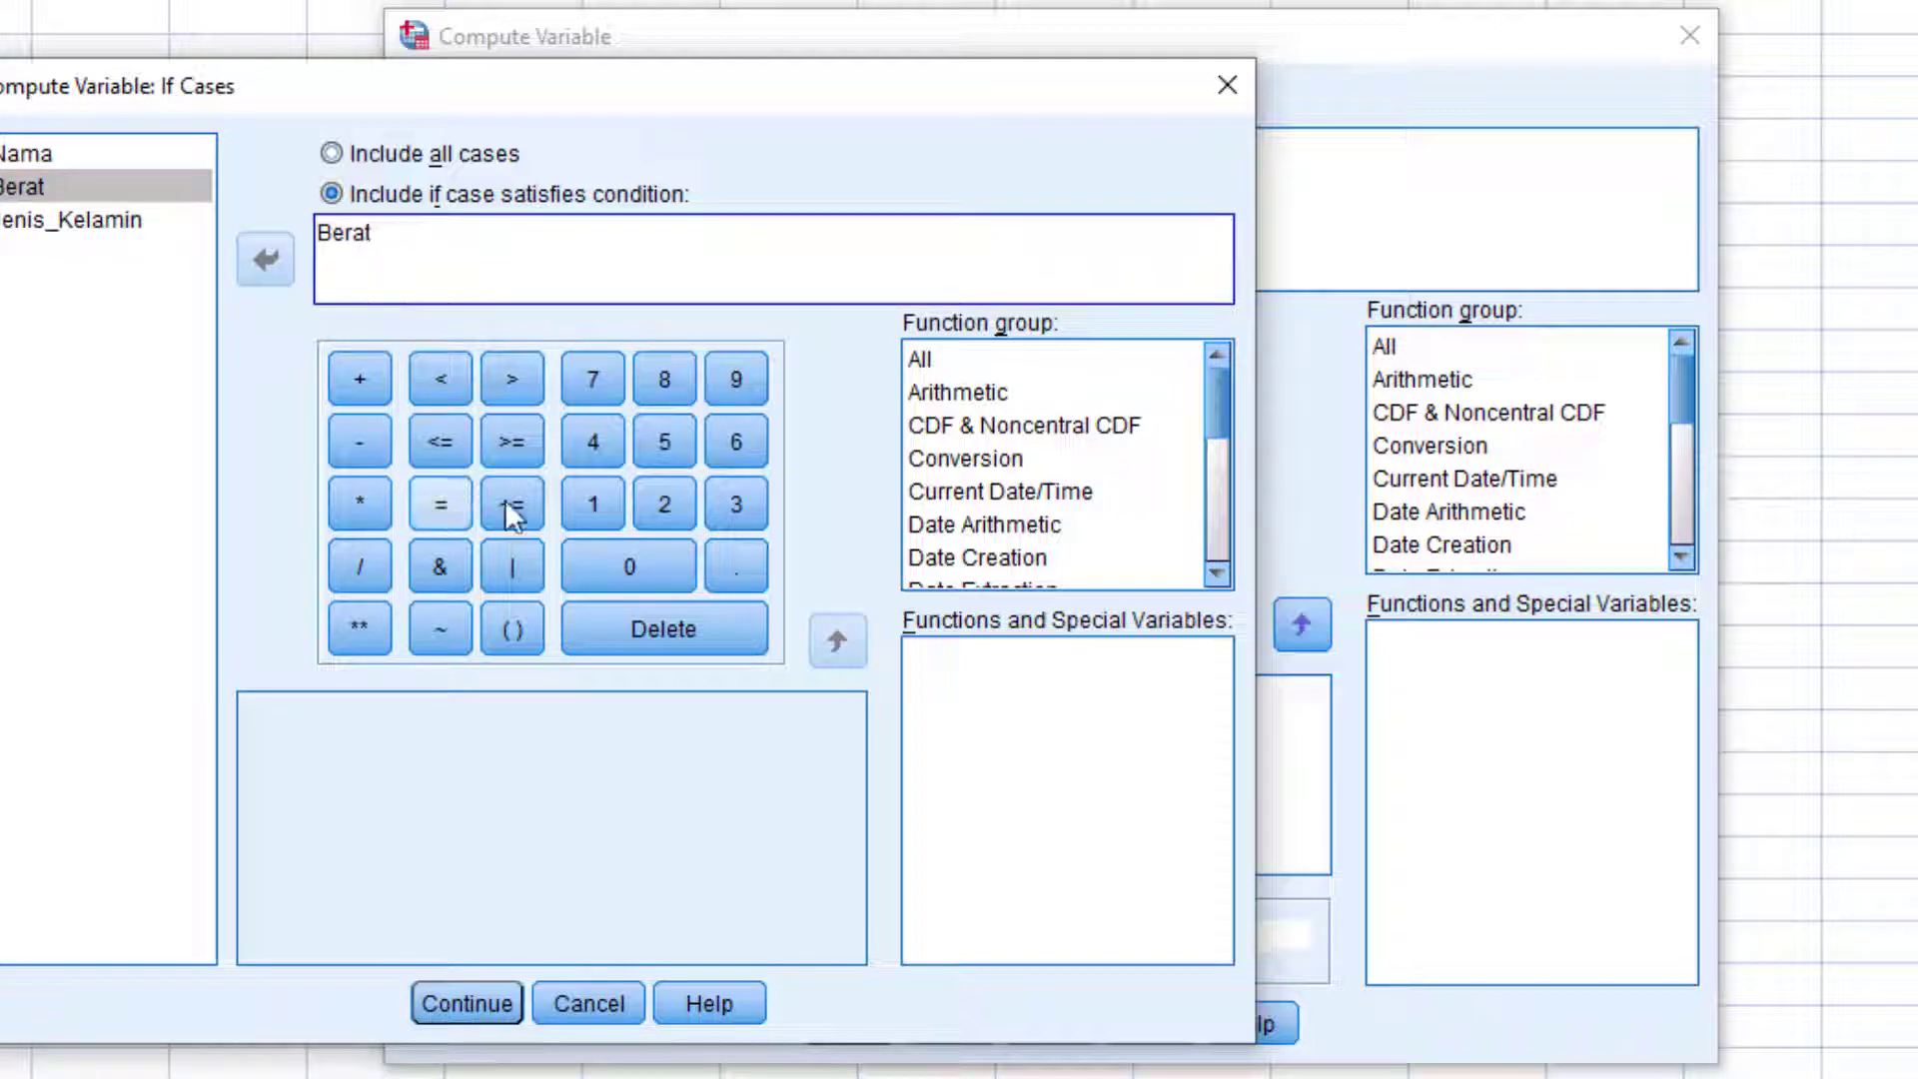
click(523, 448)
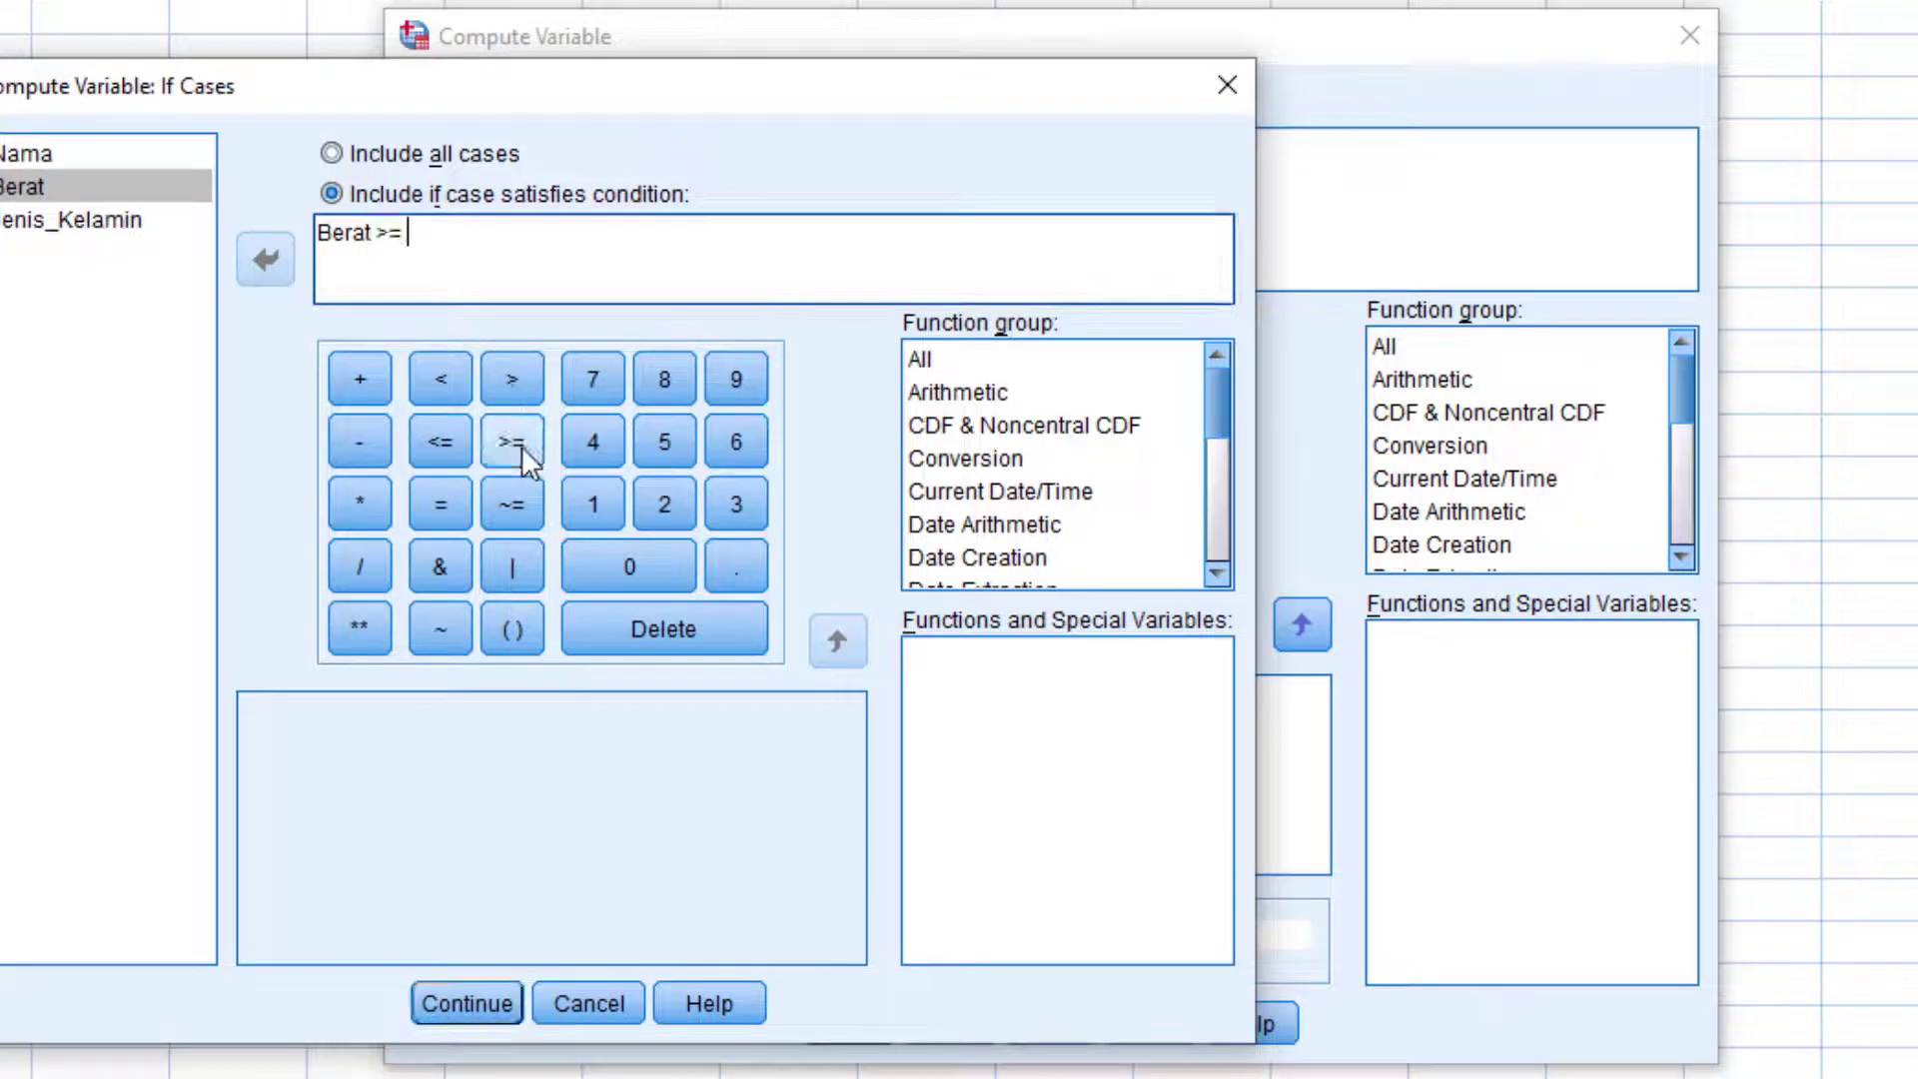
click(665, 442)
click(624, 565)
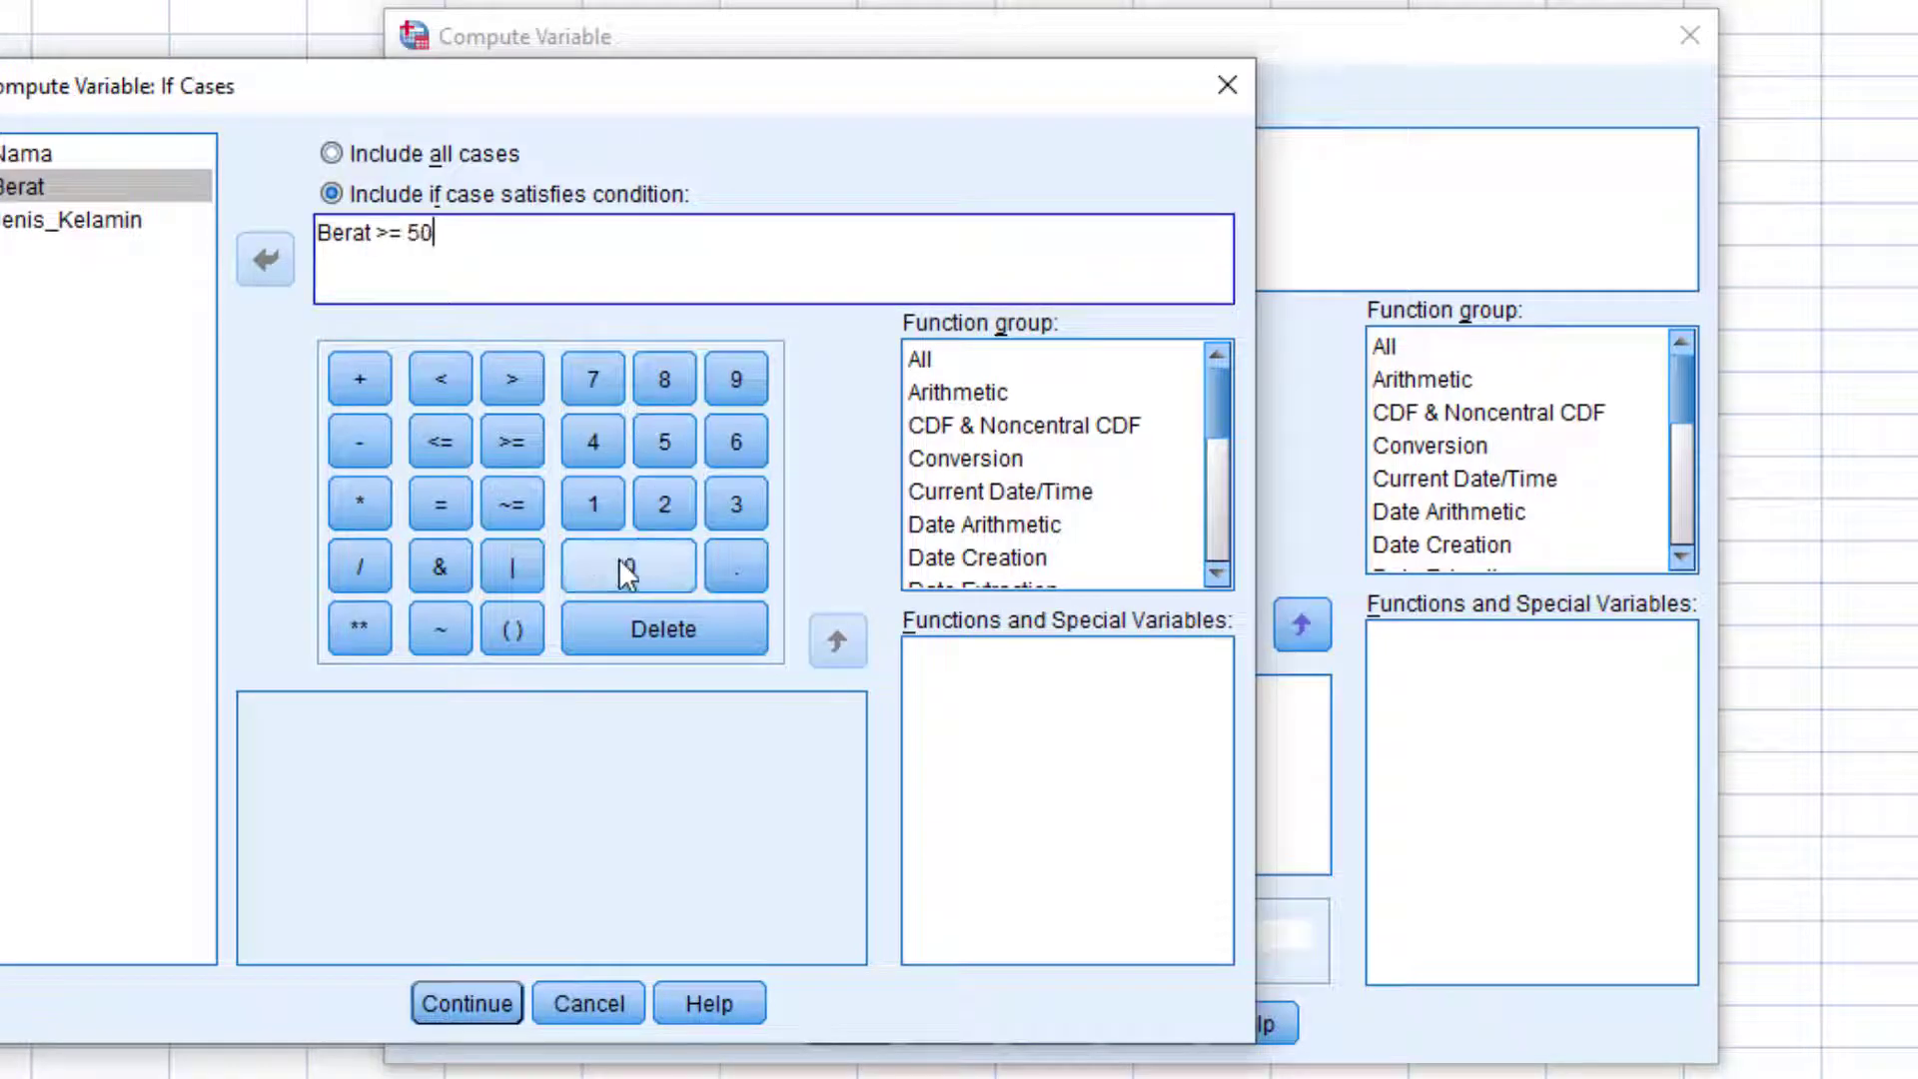
click(483, 994)
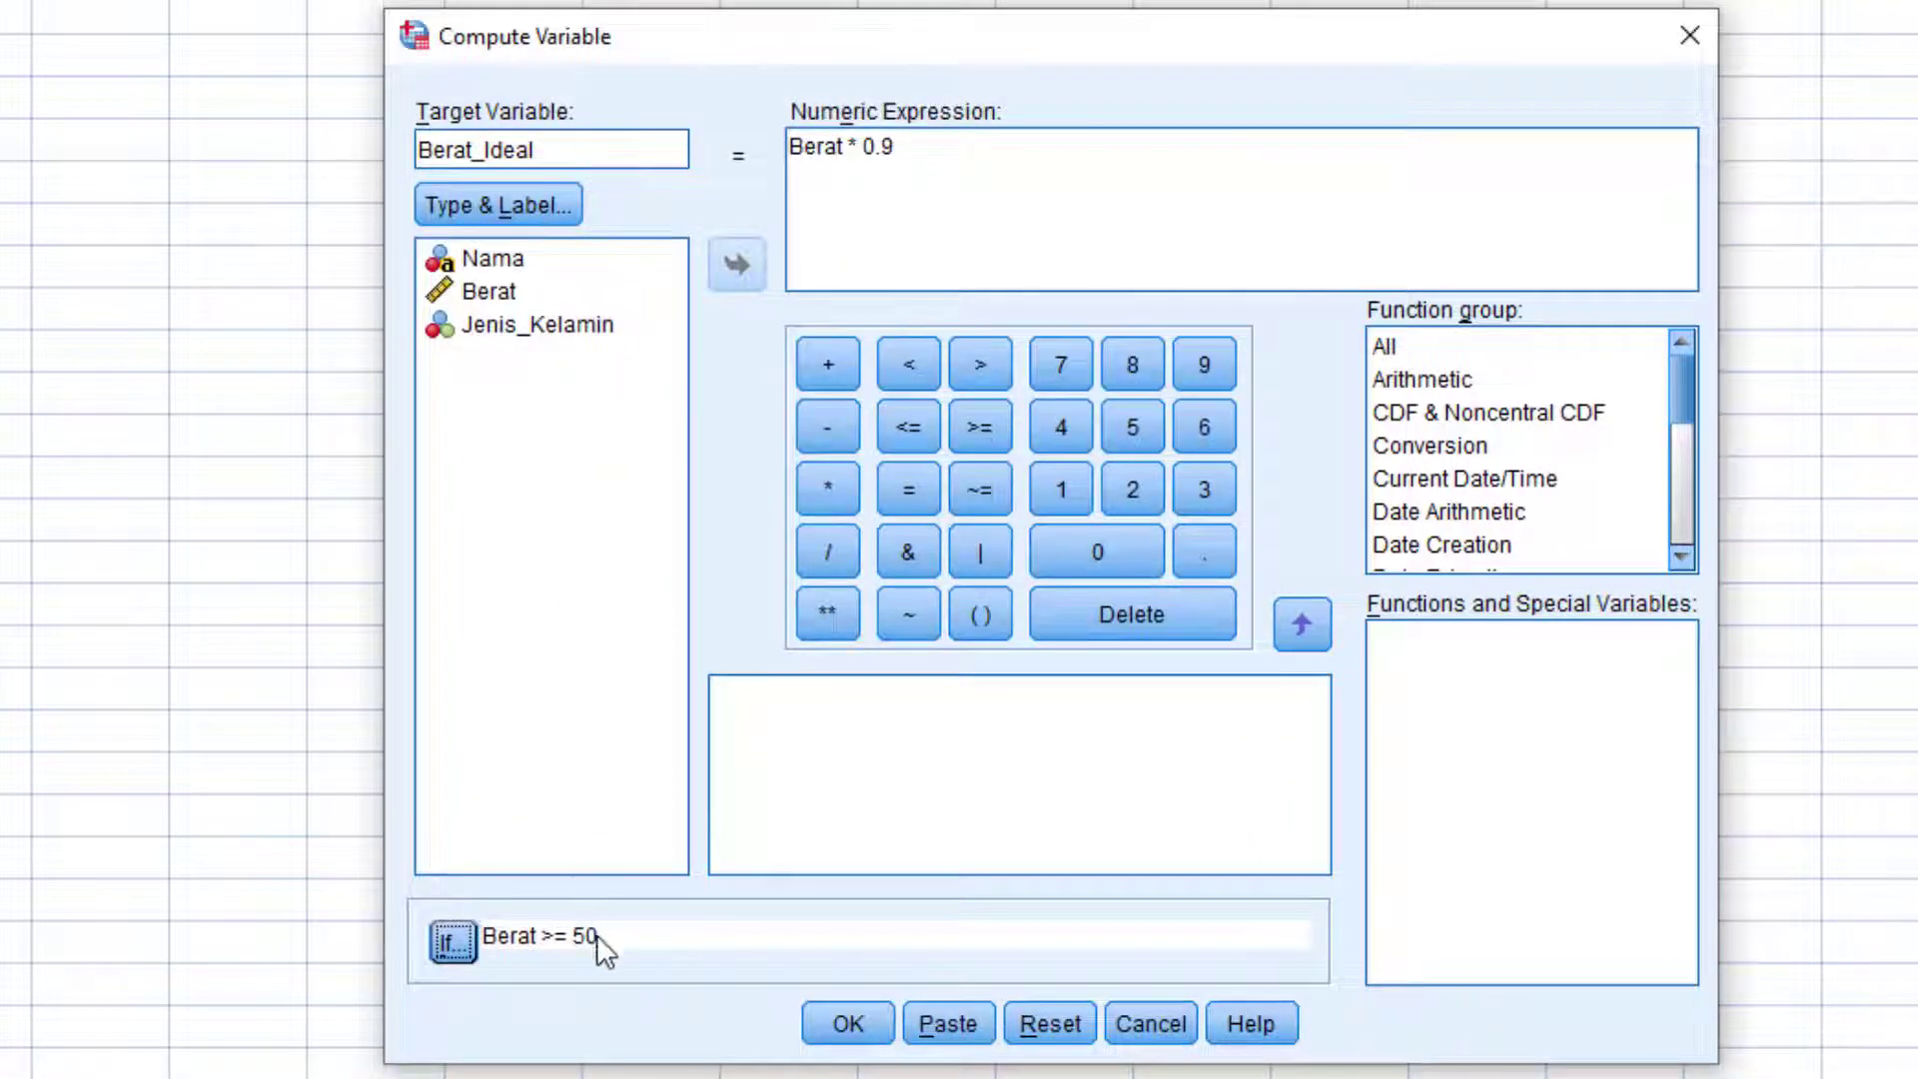
click(859, 1026)
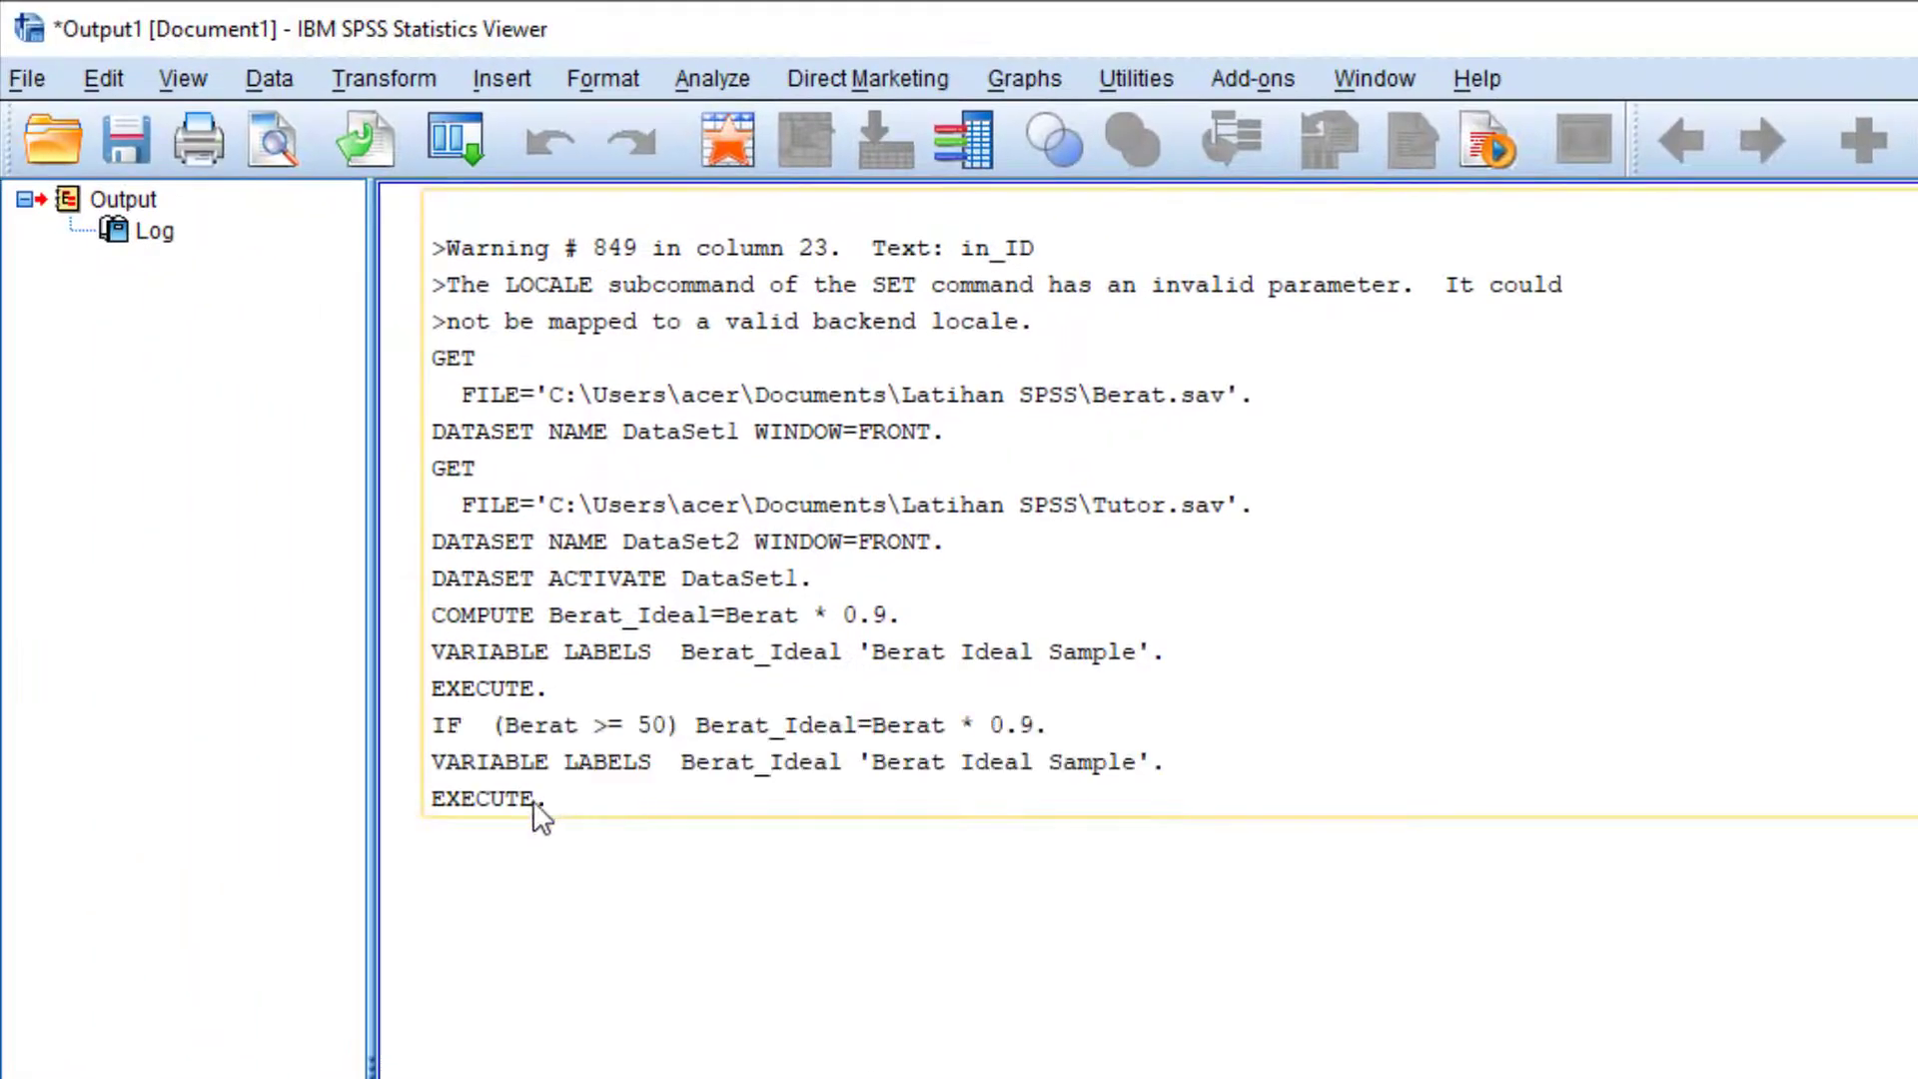
Step: Examine the Berat_Ideal column in the Berat.sav data, comparing the empty and filled cells with each case's Berat value
key(alt+Tab)
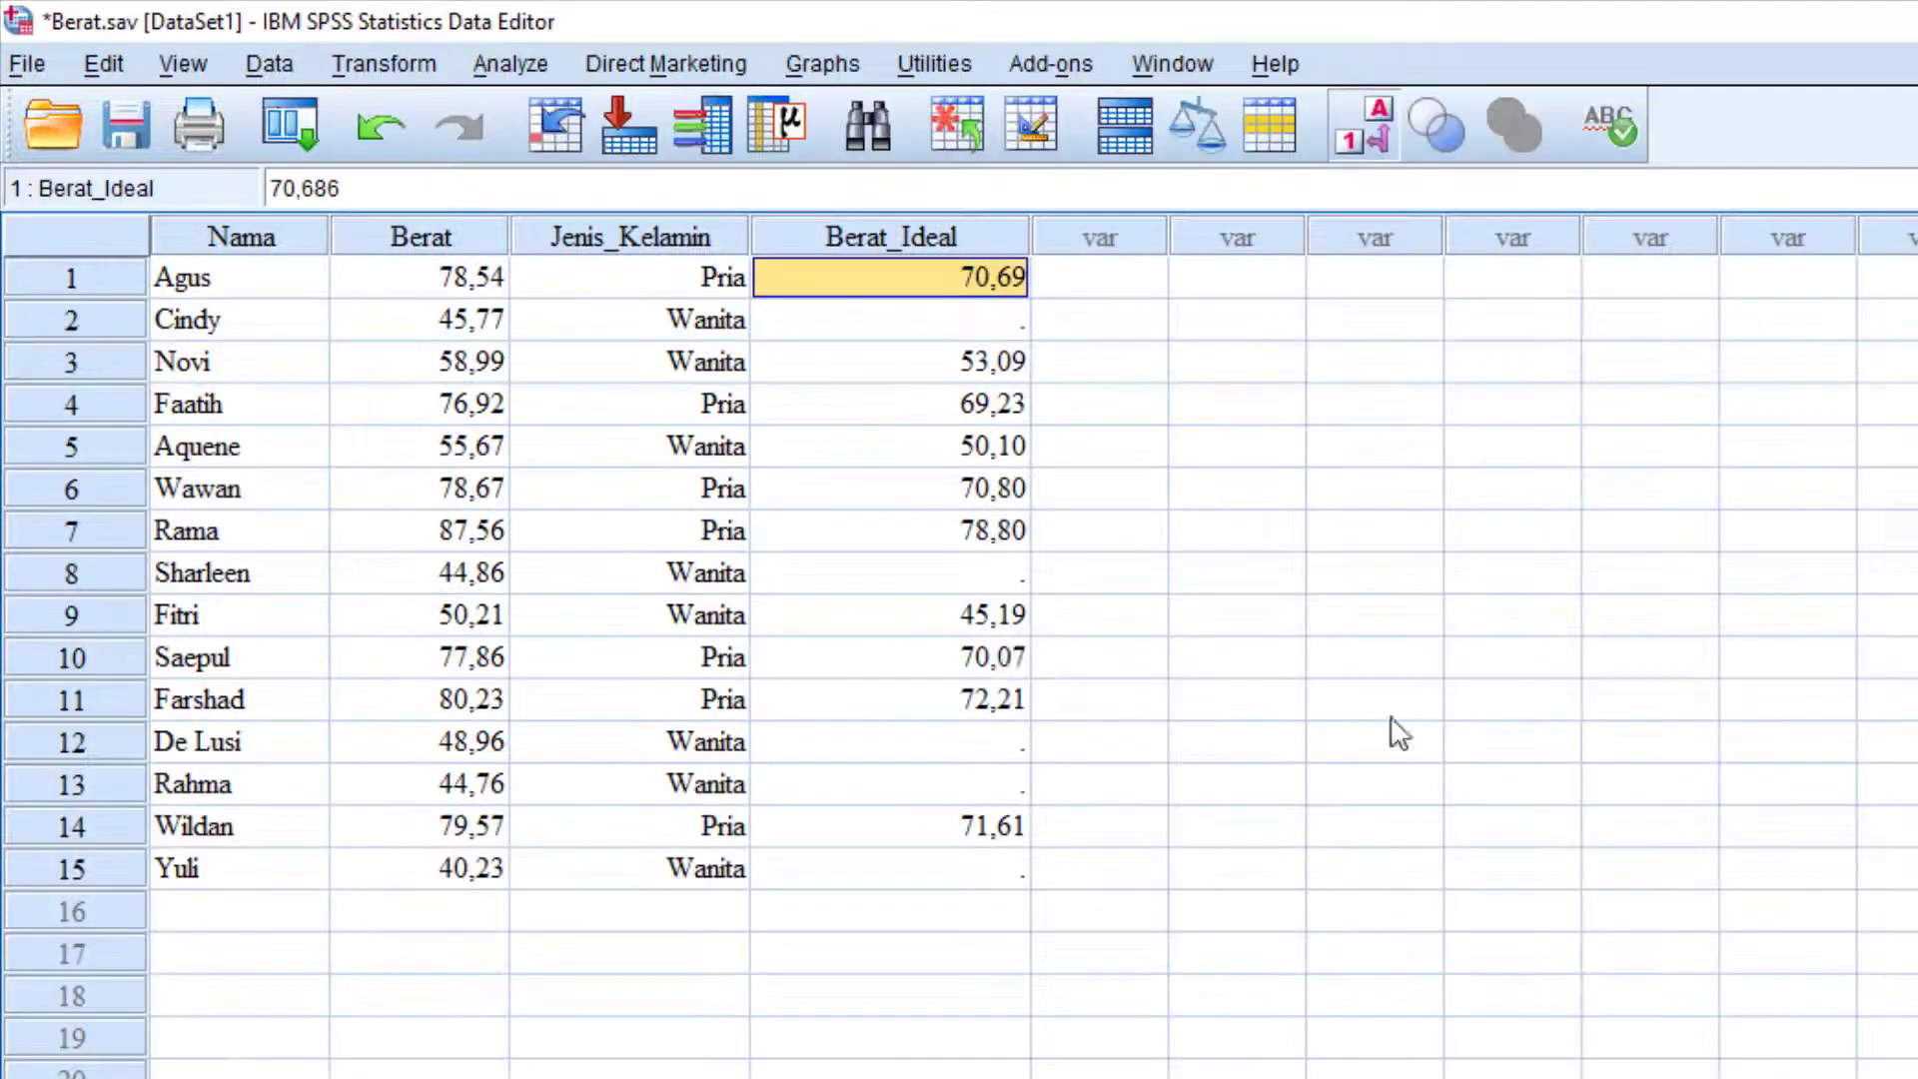
click(998, 321)
click(977, 547)
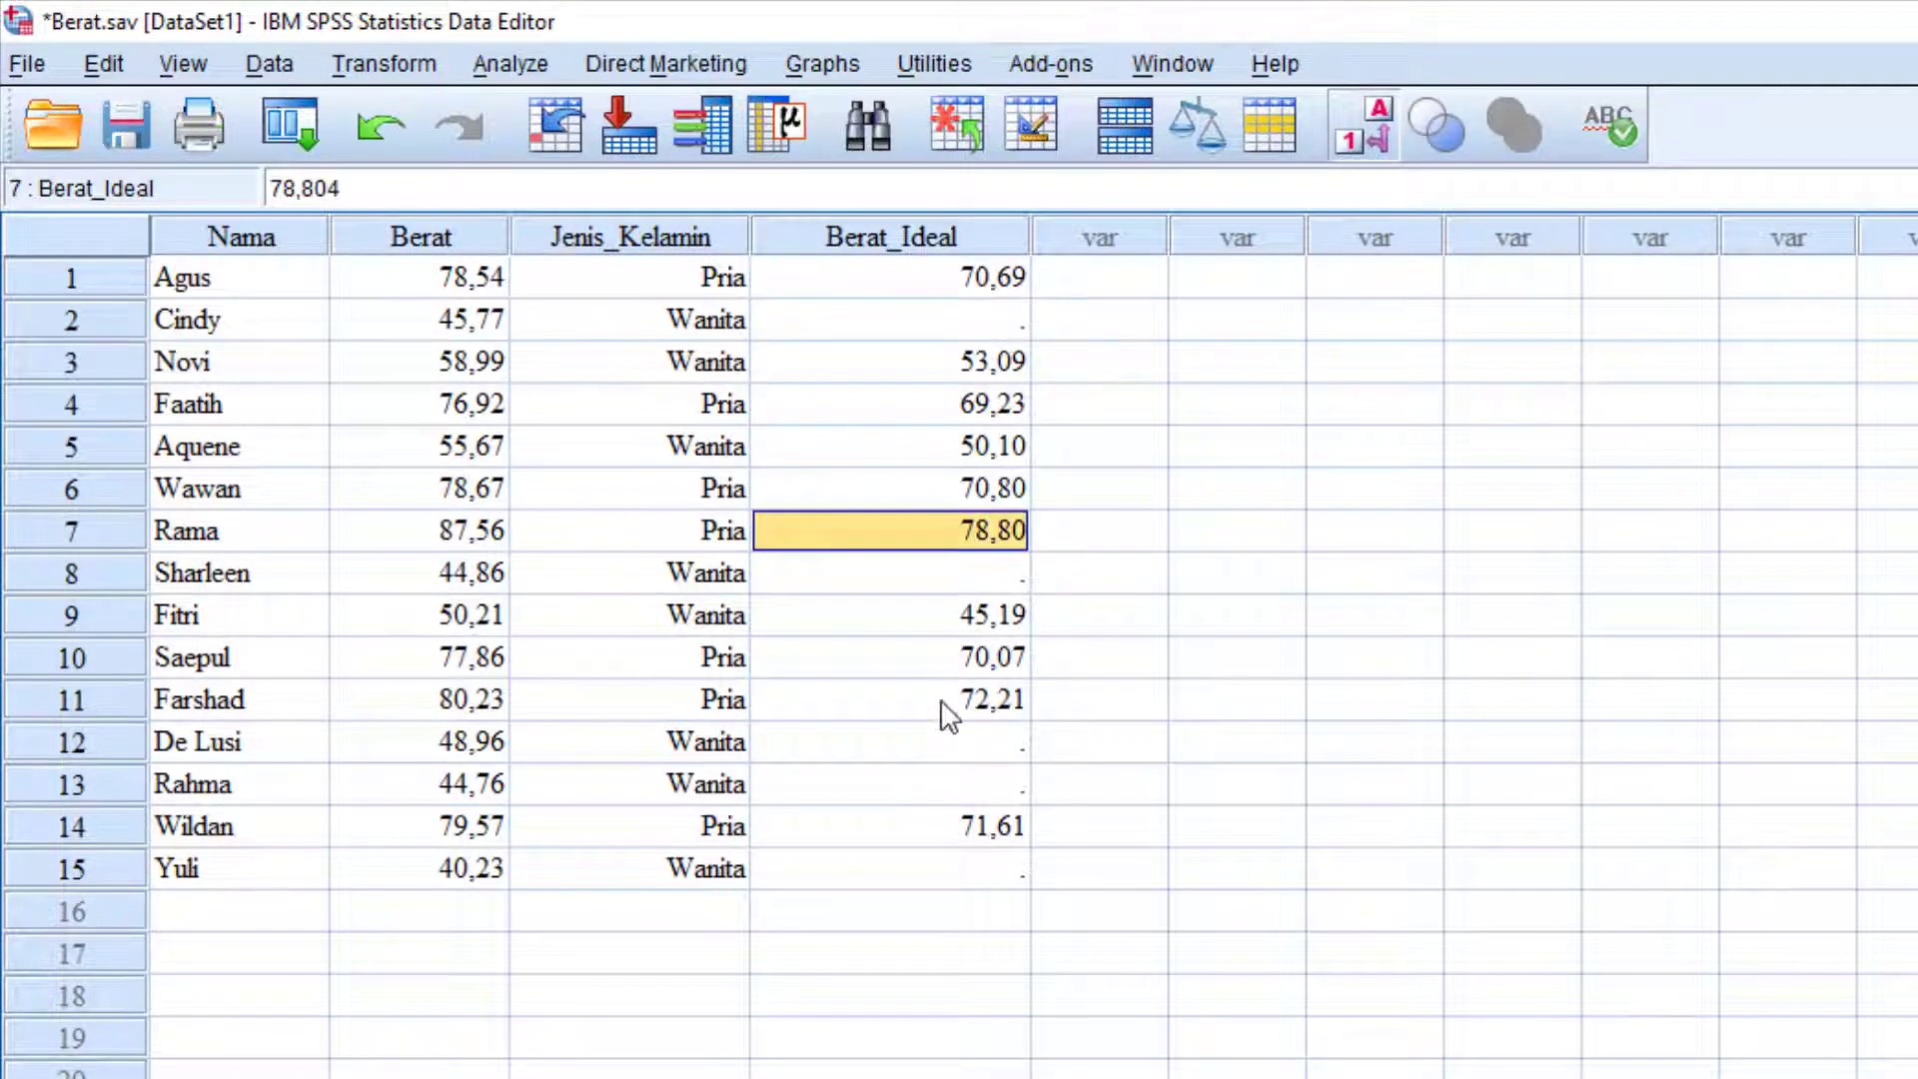
click(941, 744)
click(944, 784)
click(931, 751)
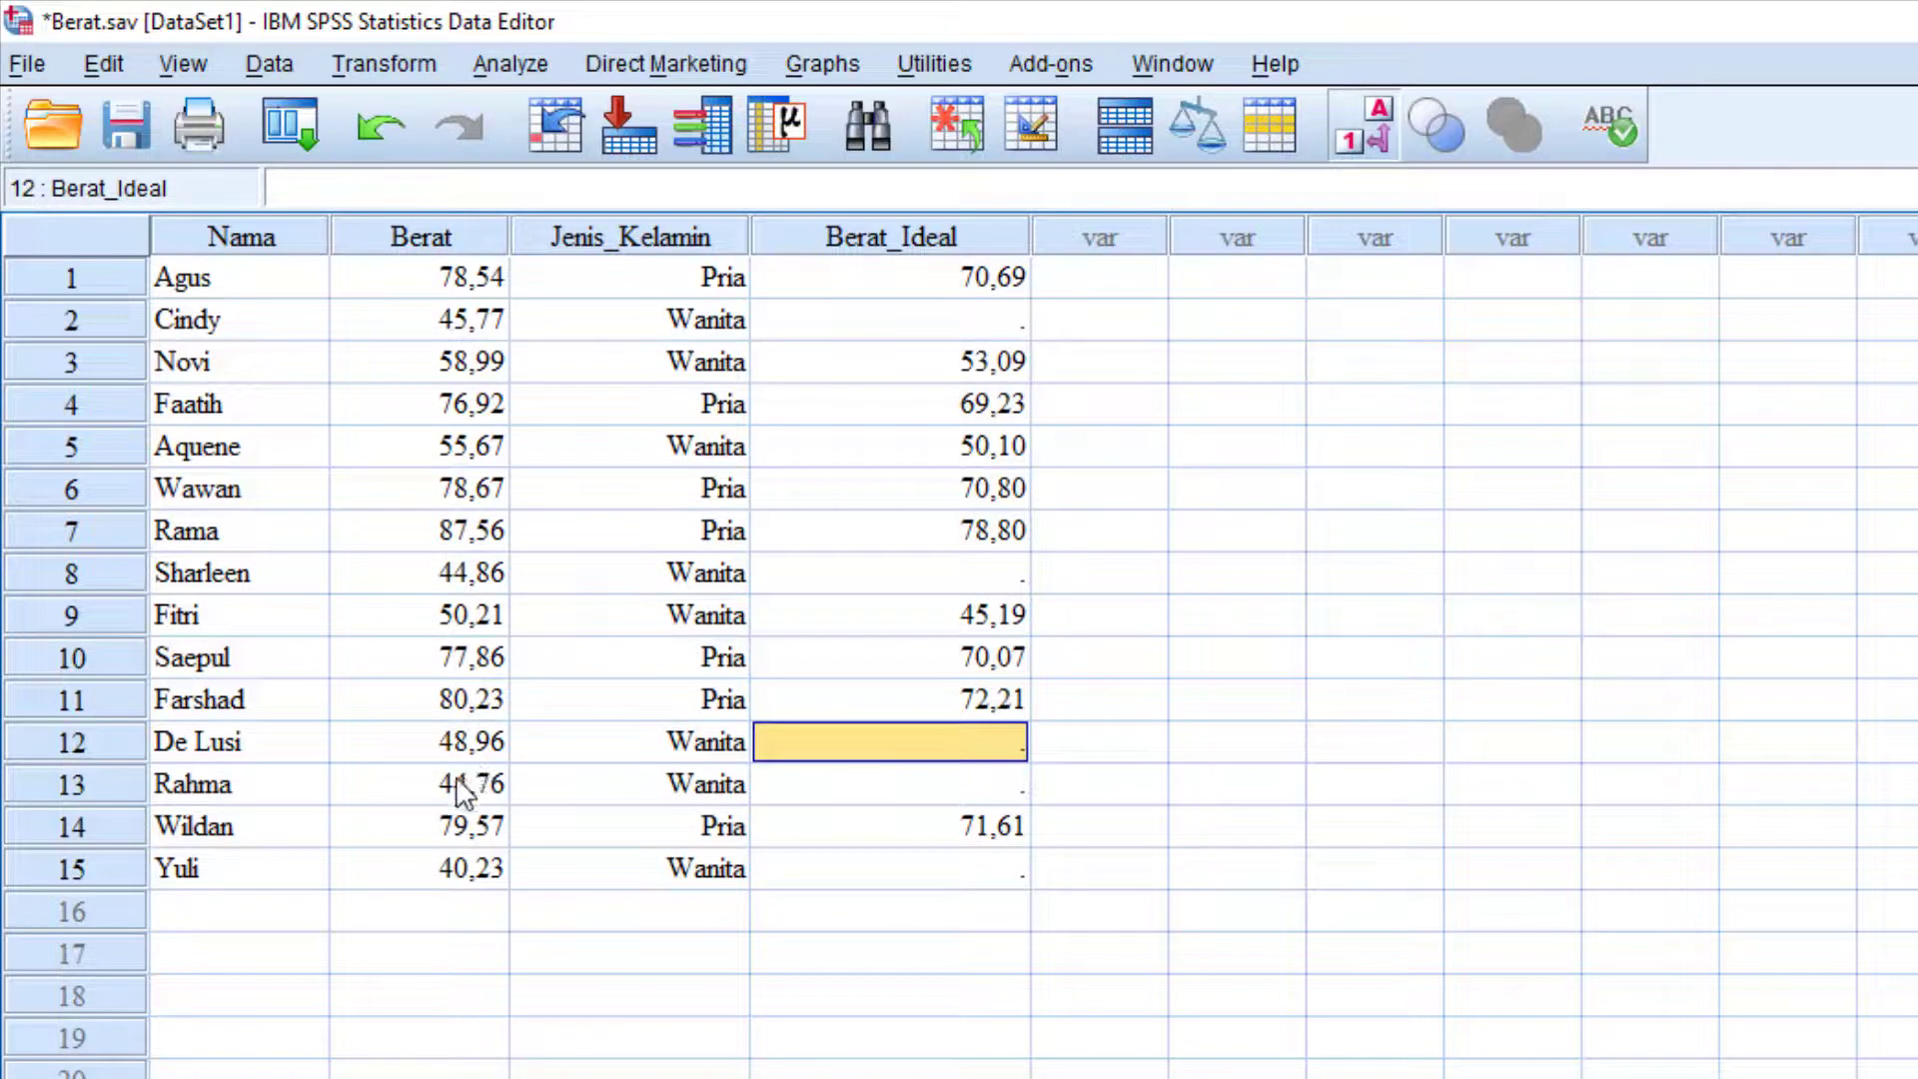
click(796, 783)
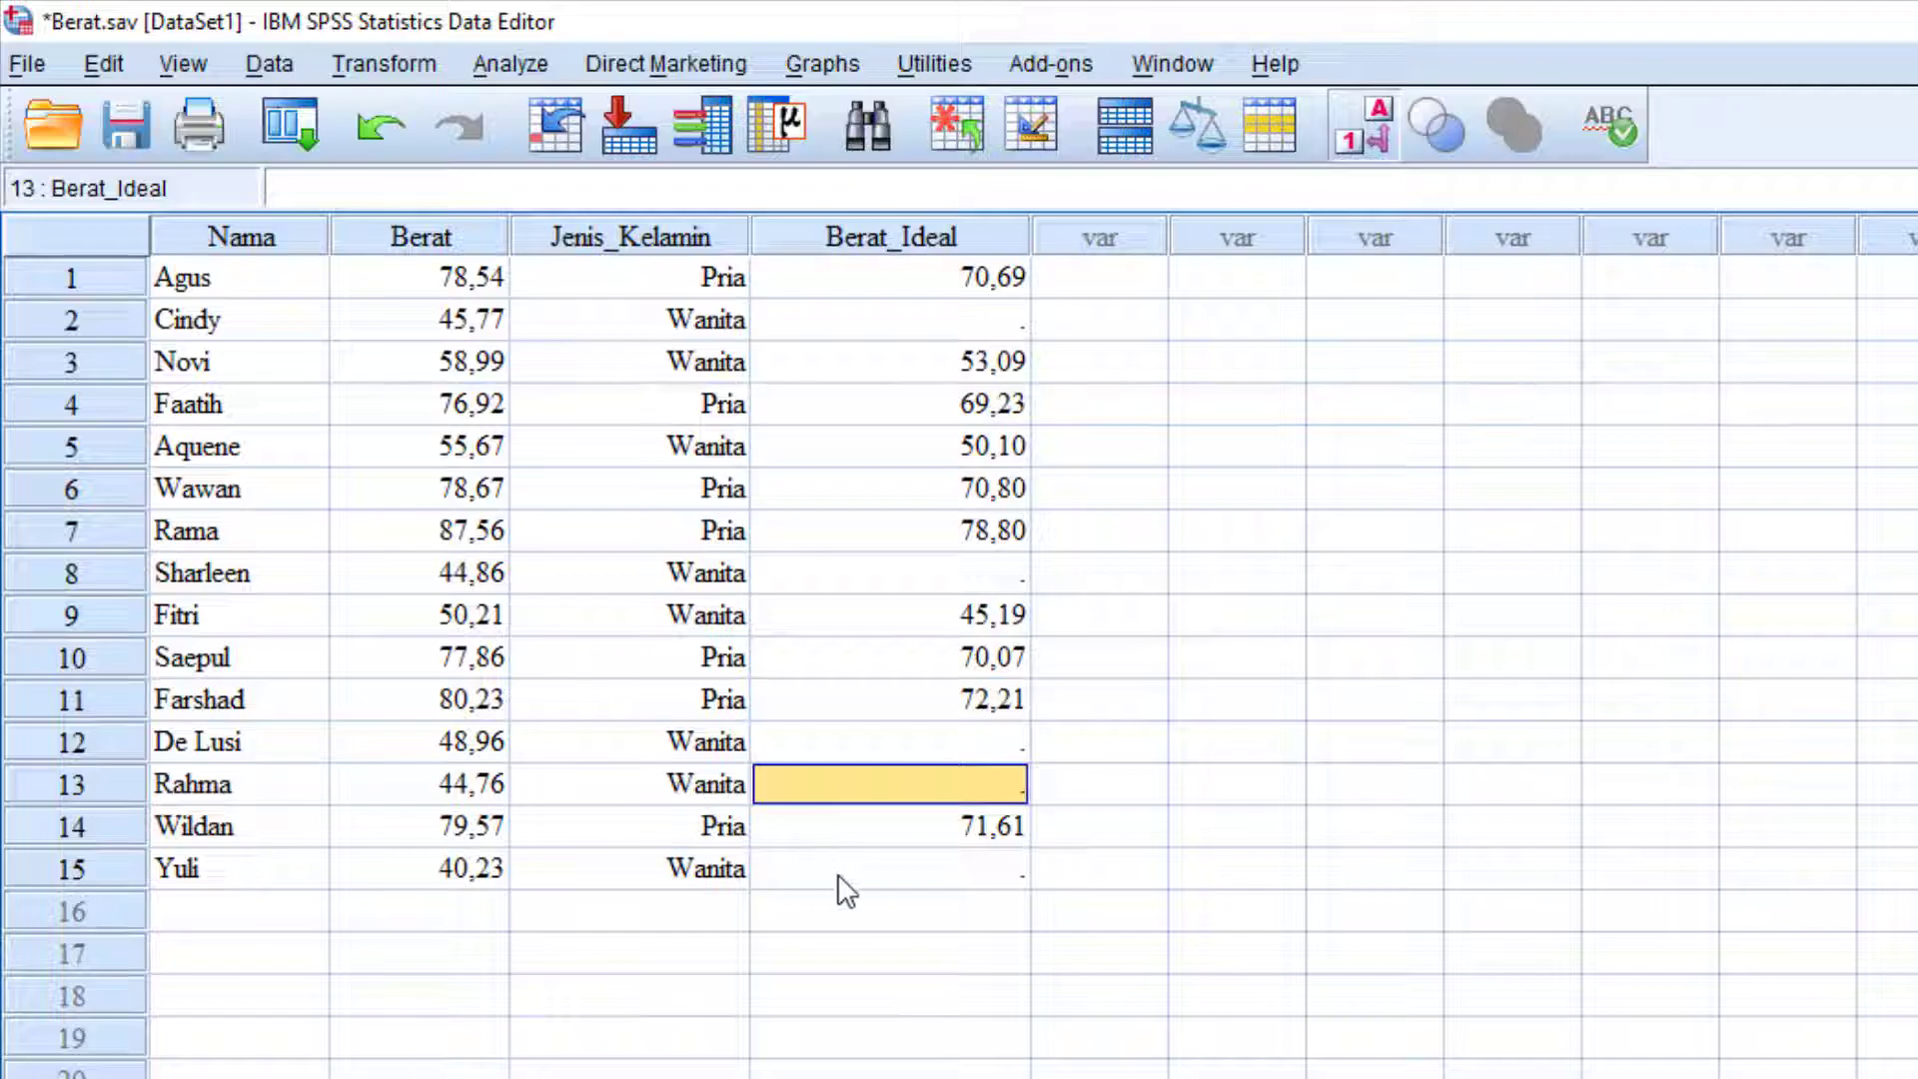
click(847, 878)
click(948, 609)
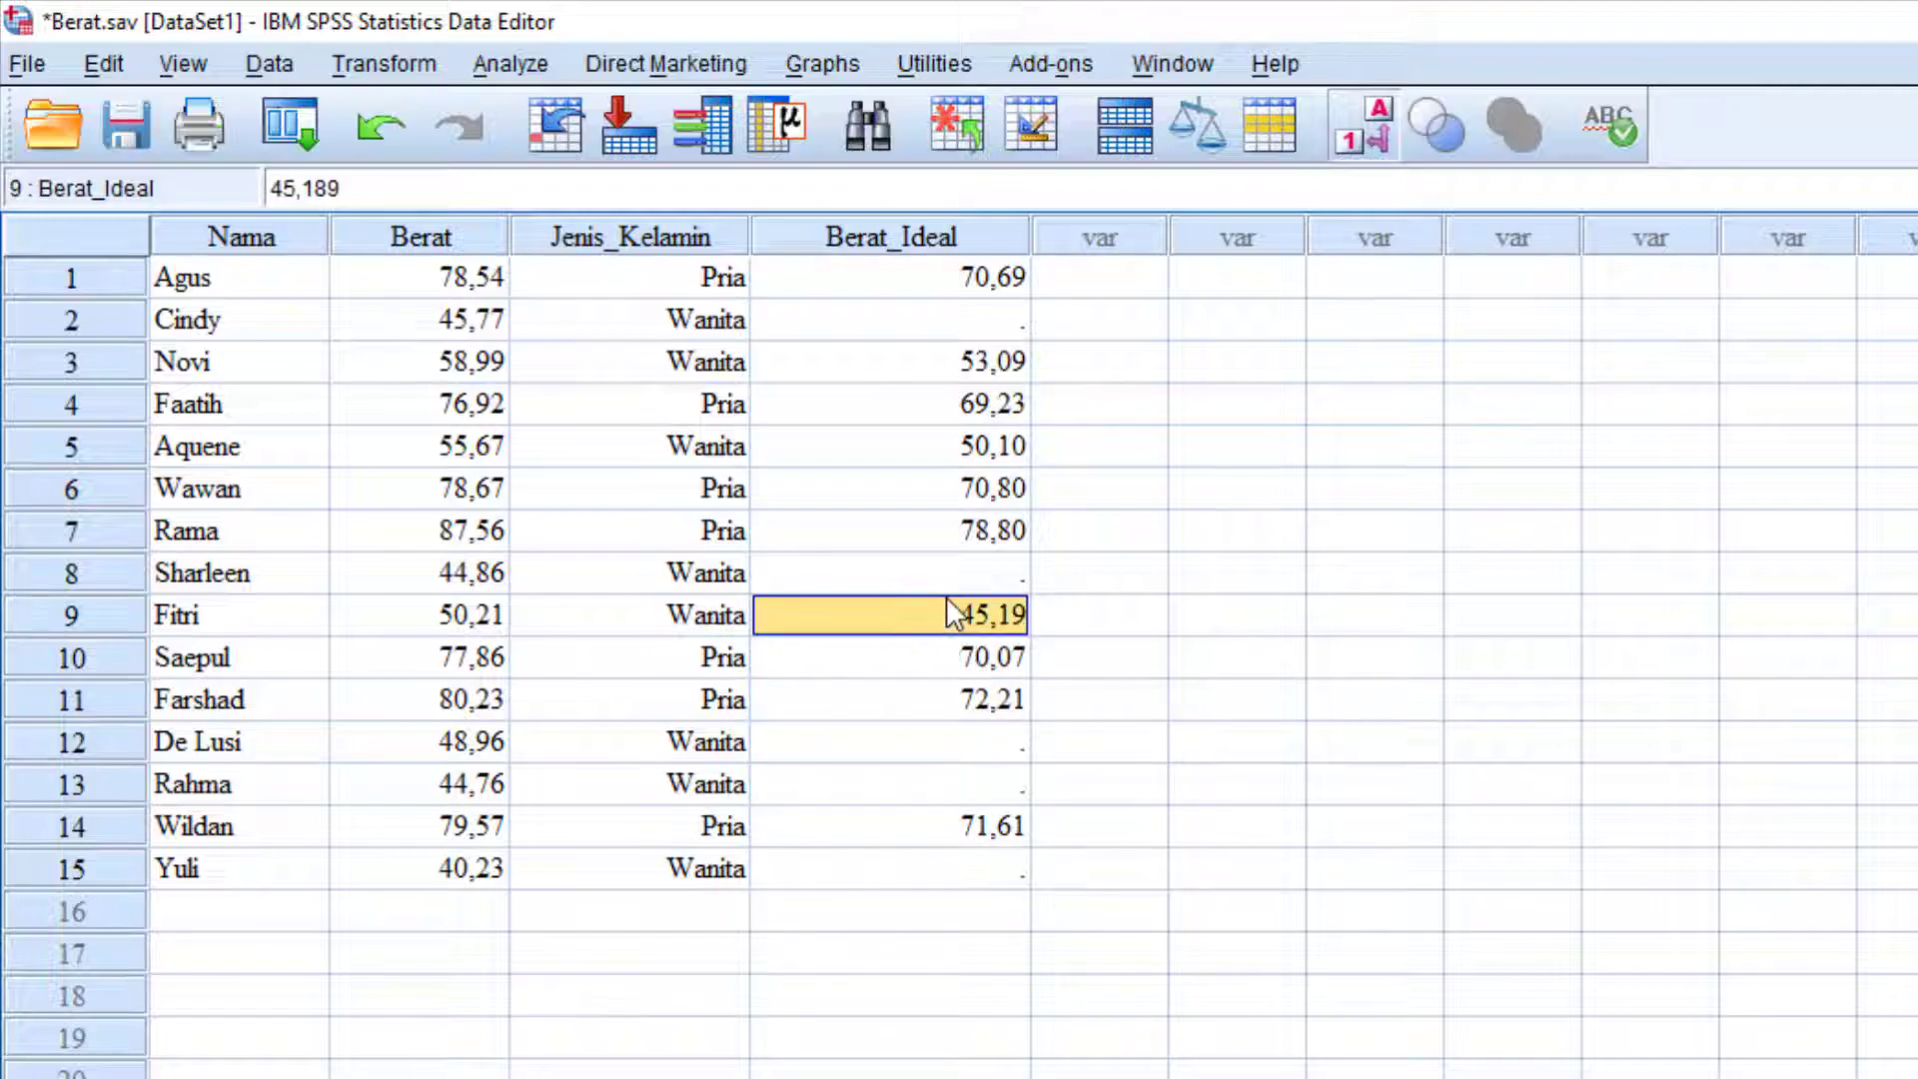
click(949, 574)
click(968, 336)
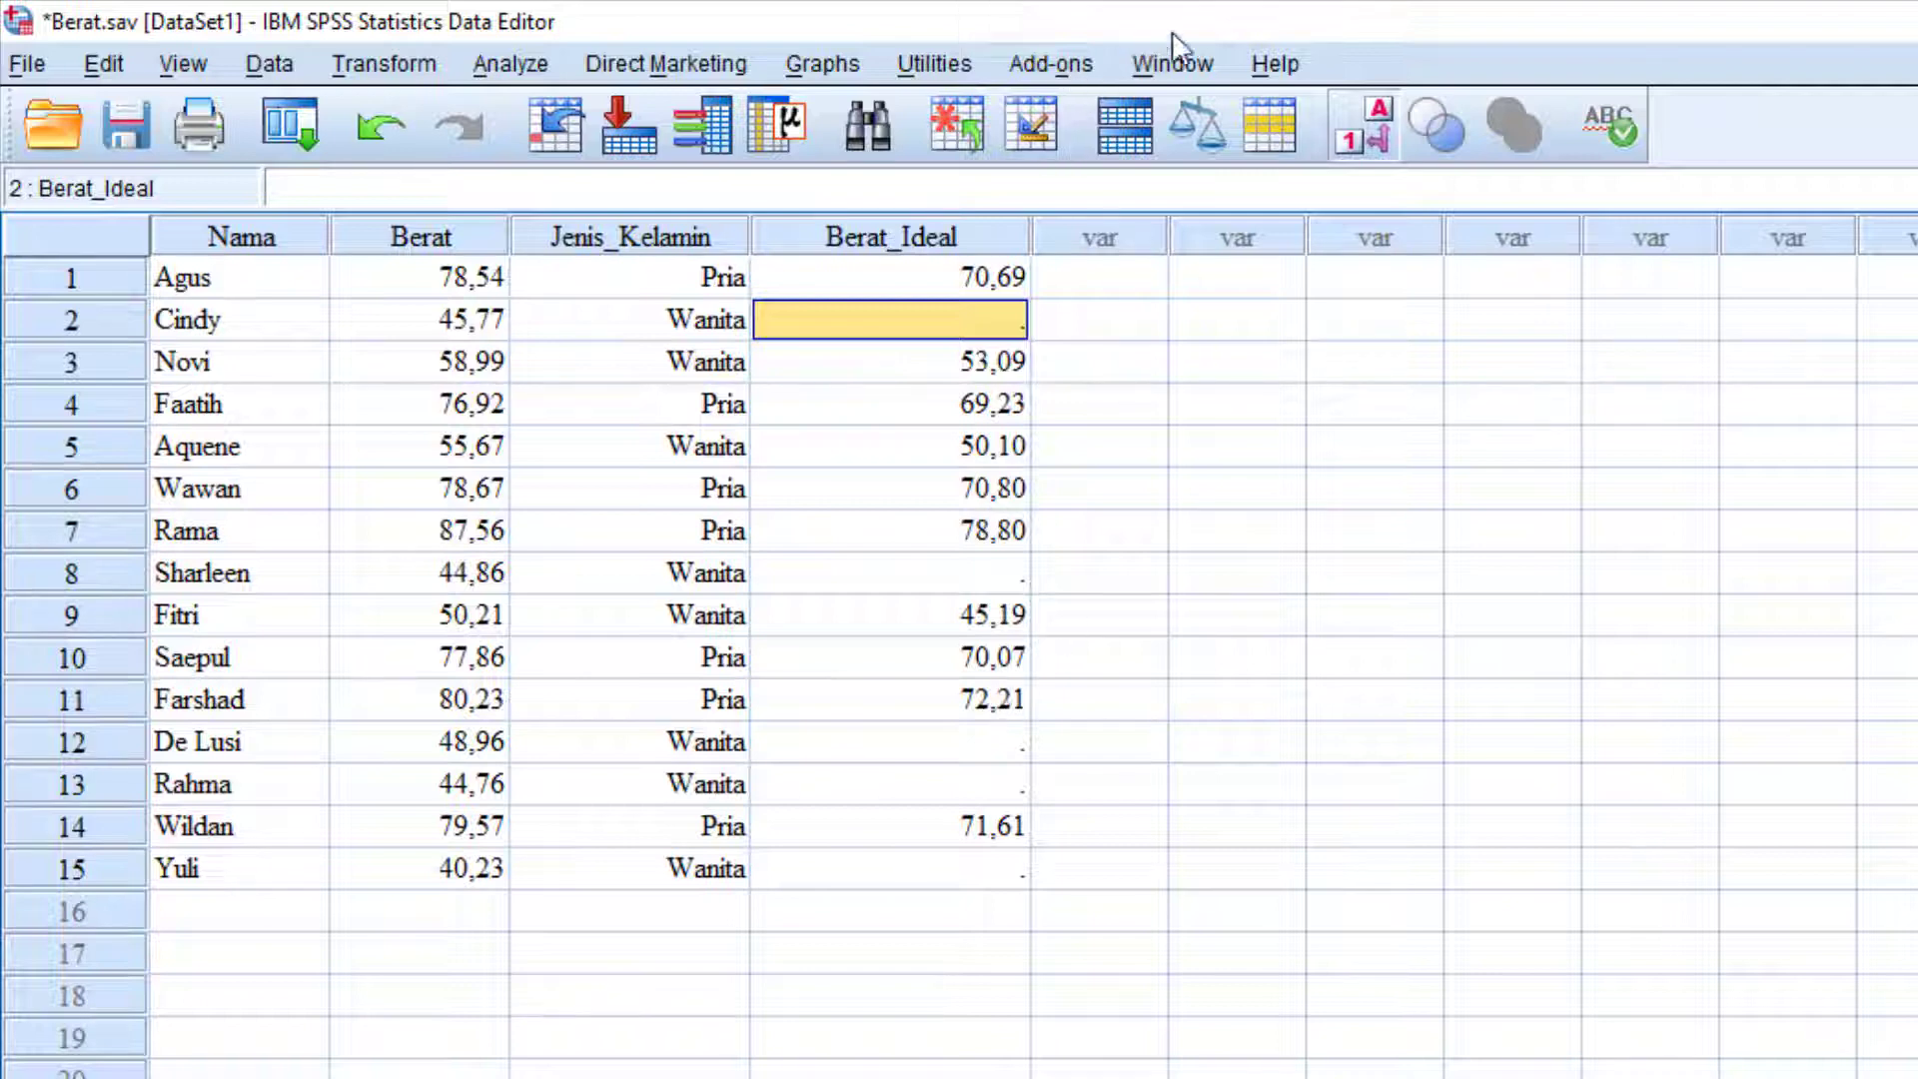
Step: Switch to the Tutor.sav dataset and begin a variable computation with Level as the target variable
click(1168, 63)
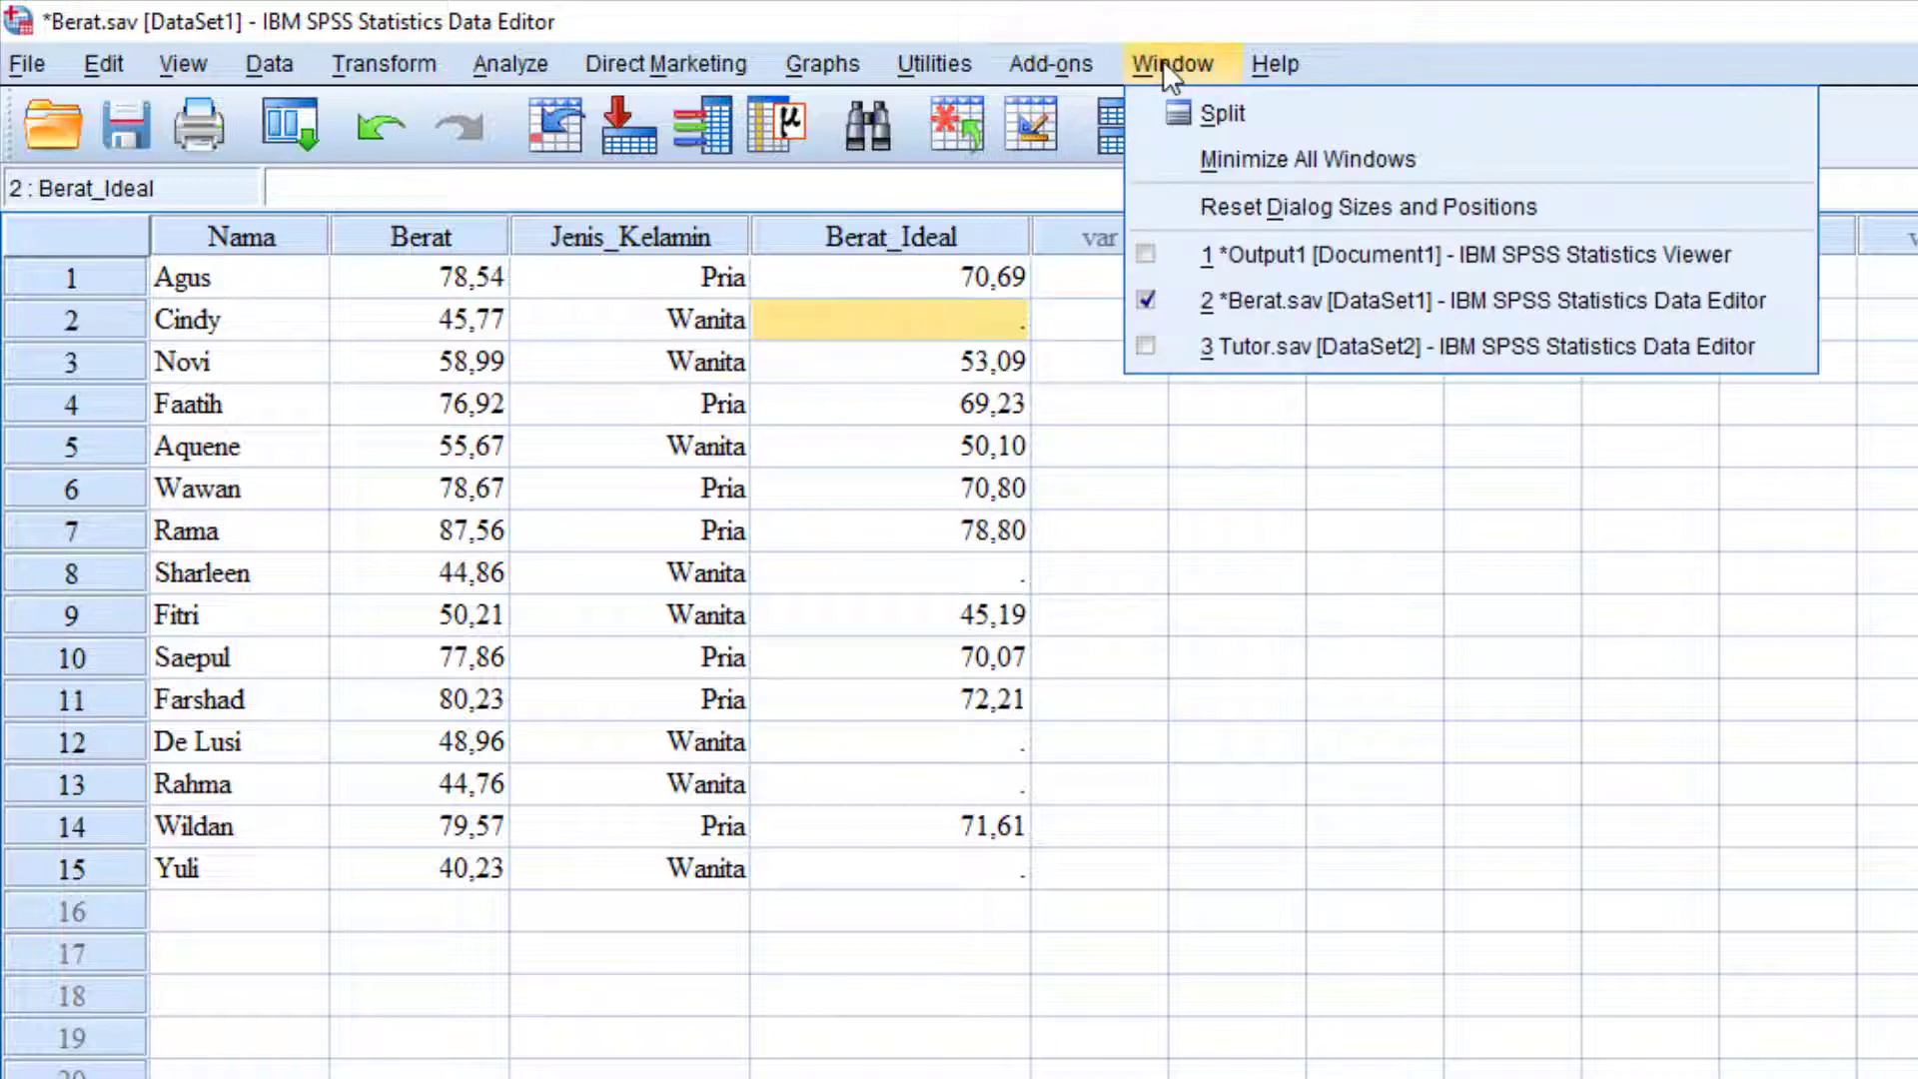
click(1233, 344)
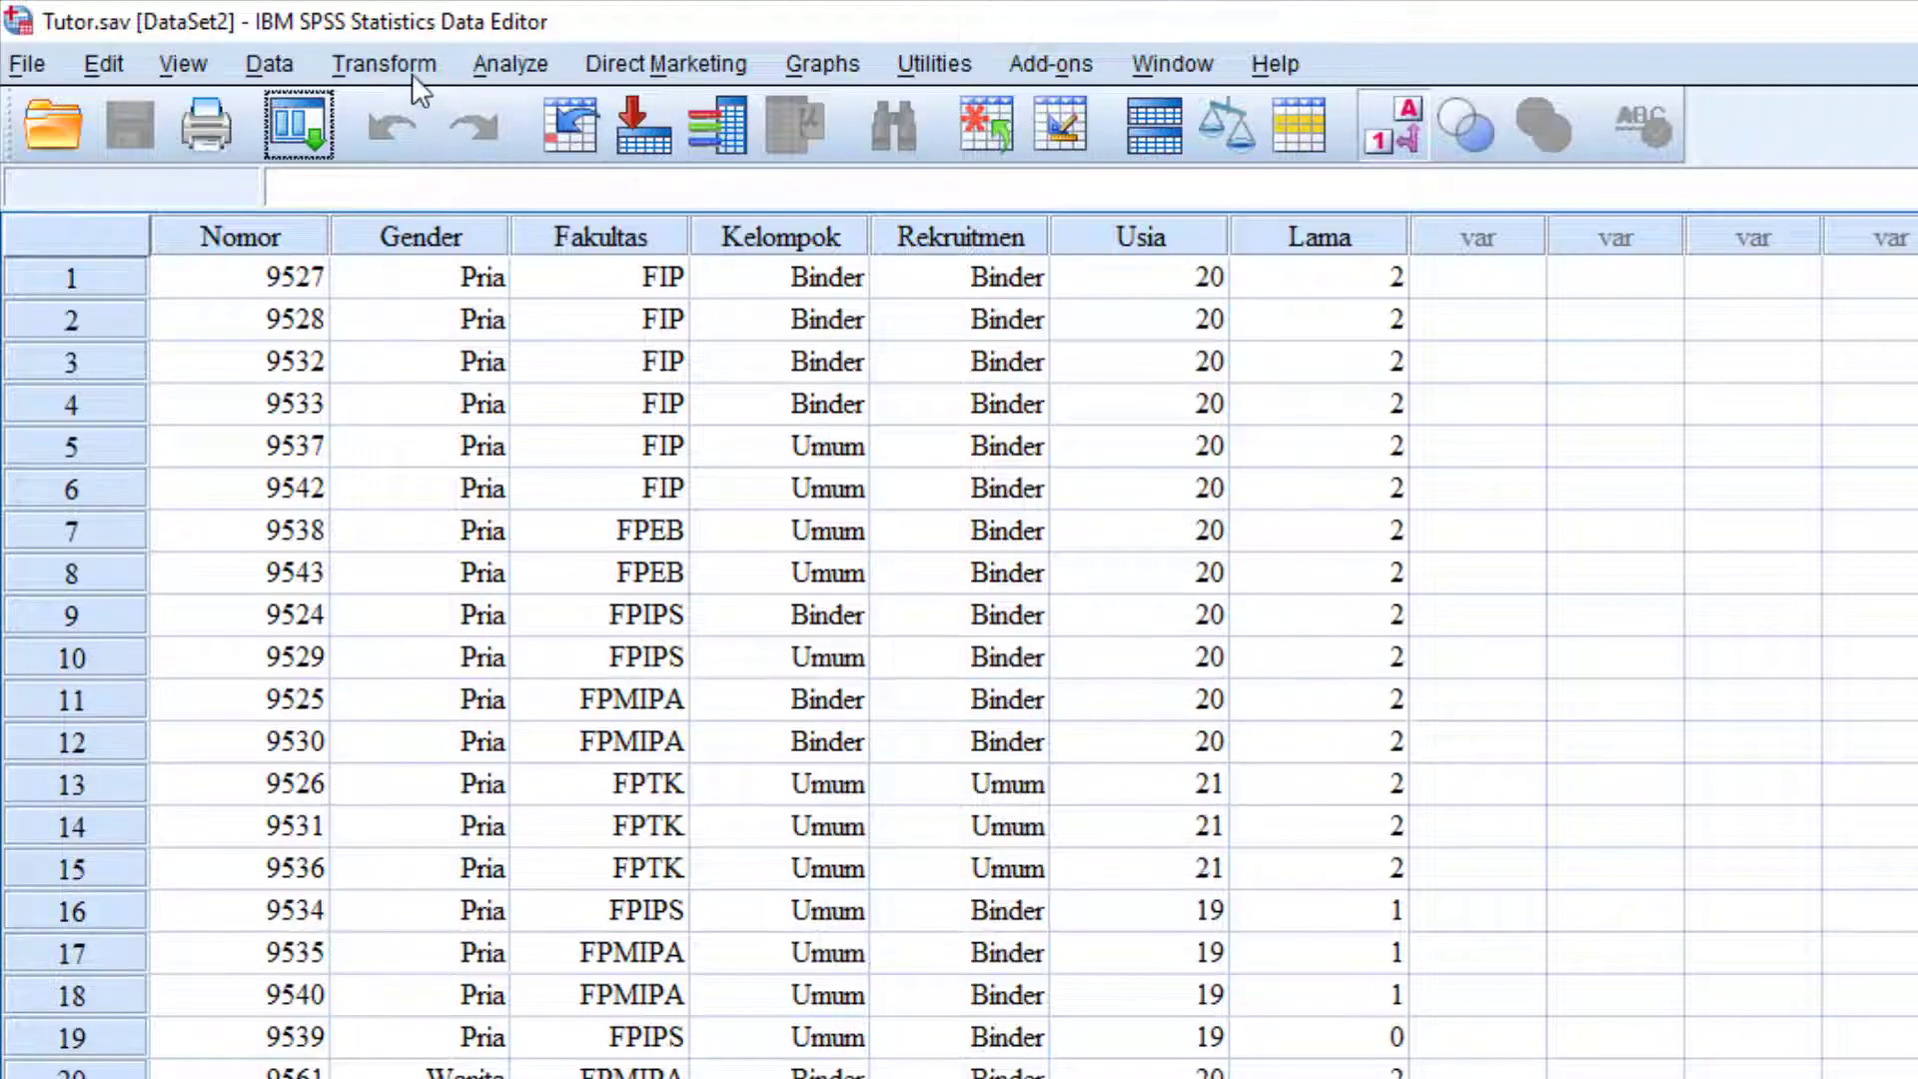
click(384, 63)
click(492, 129)
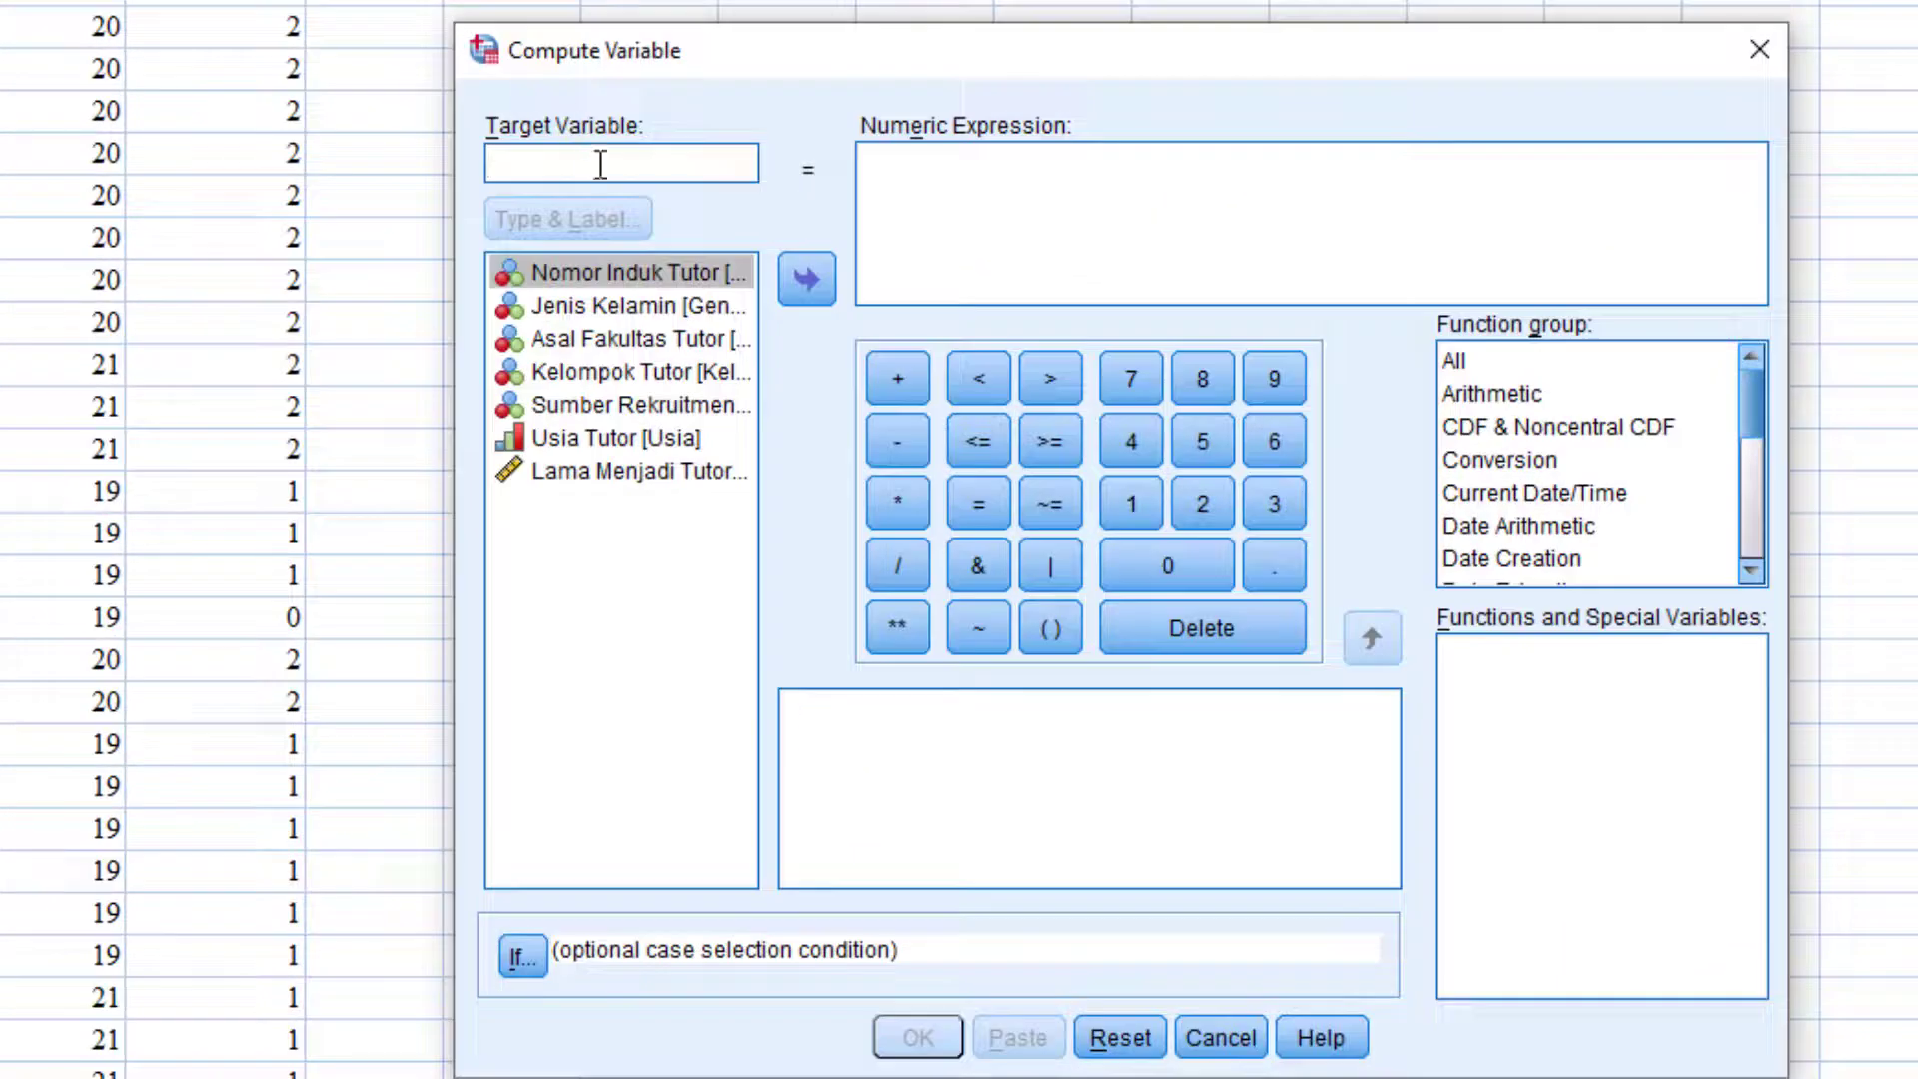
text(Level)
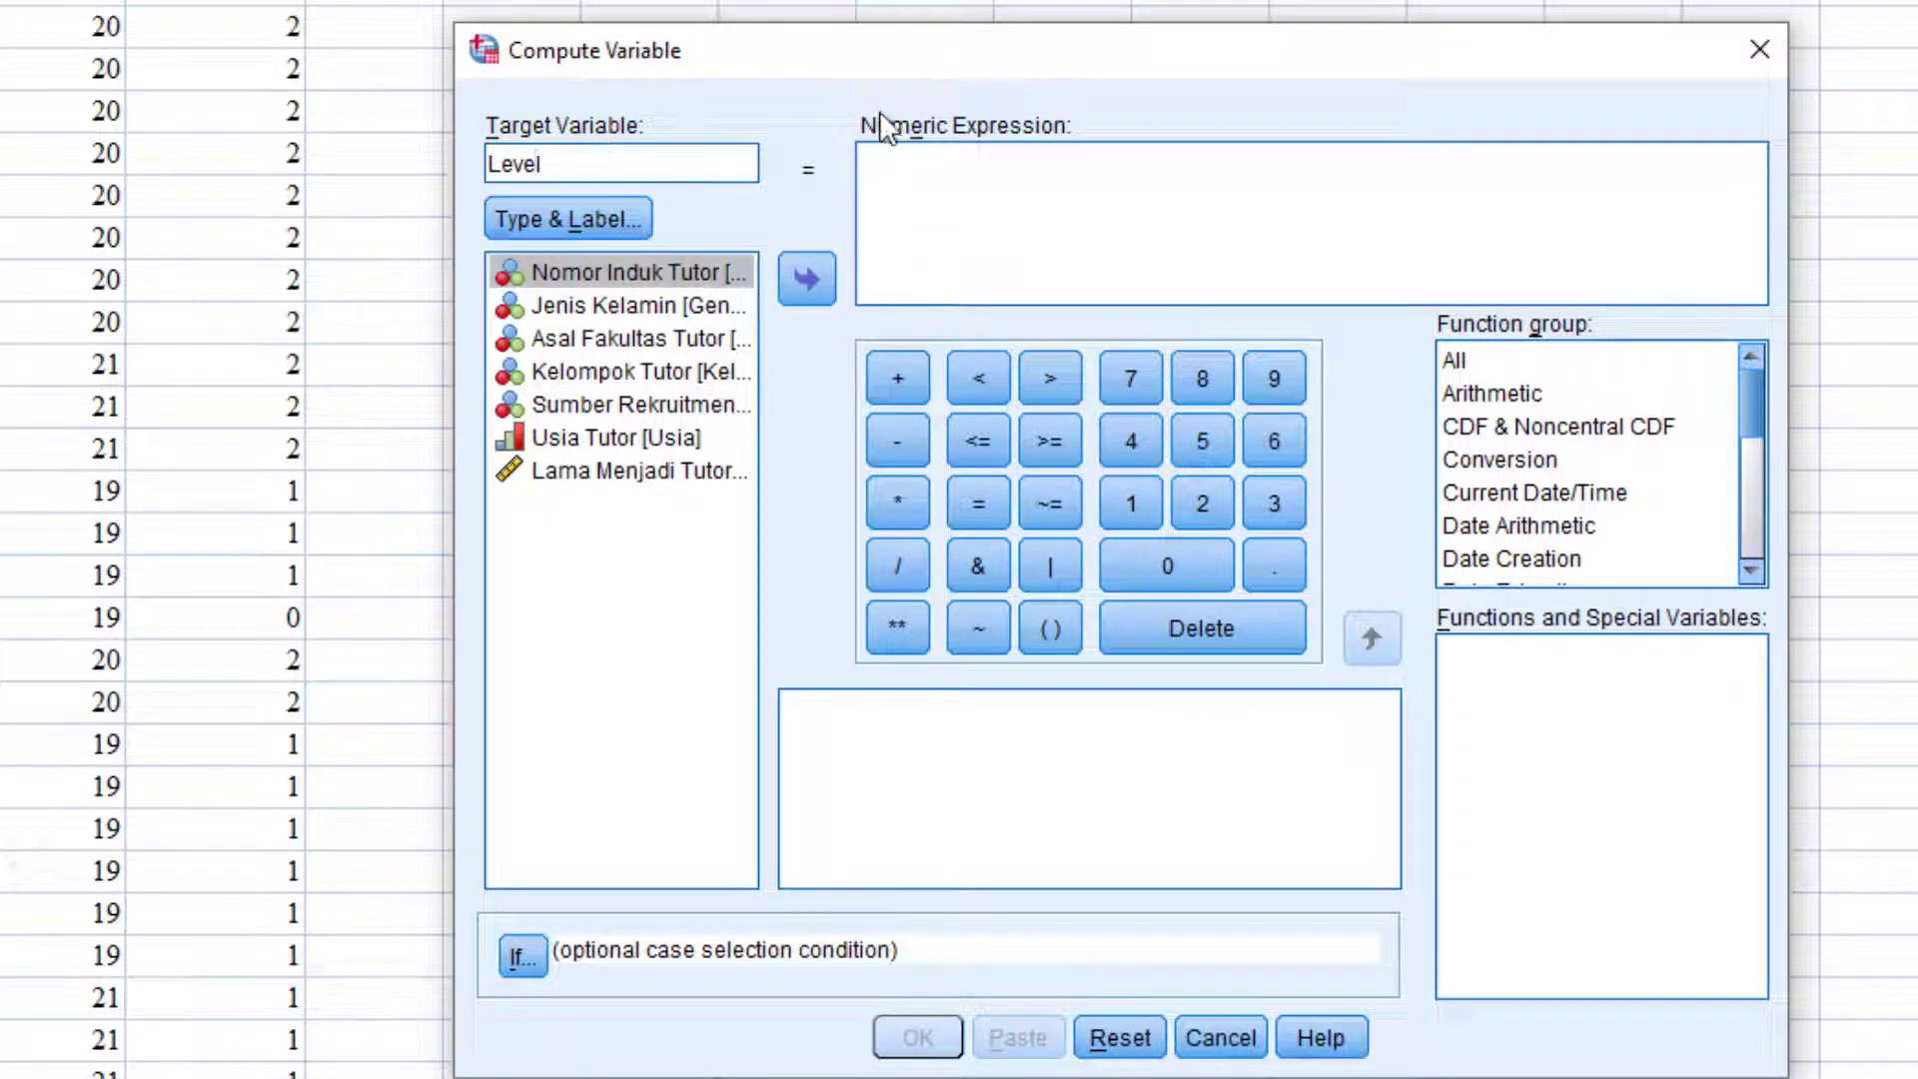
Step: Give the target variable Level the label "Tingkat Tutor" and keep its type numeric
click(574, 219)
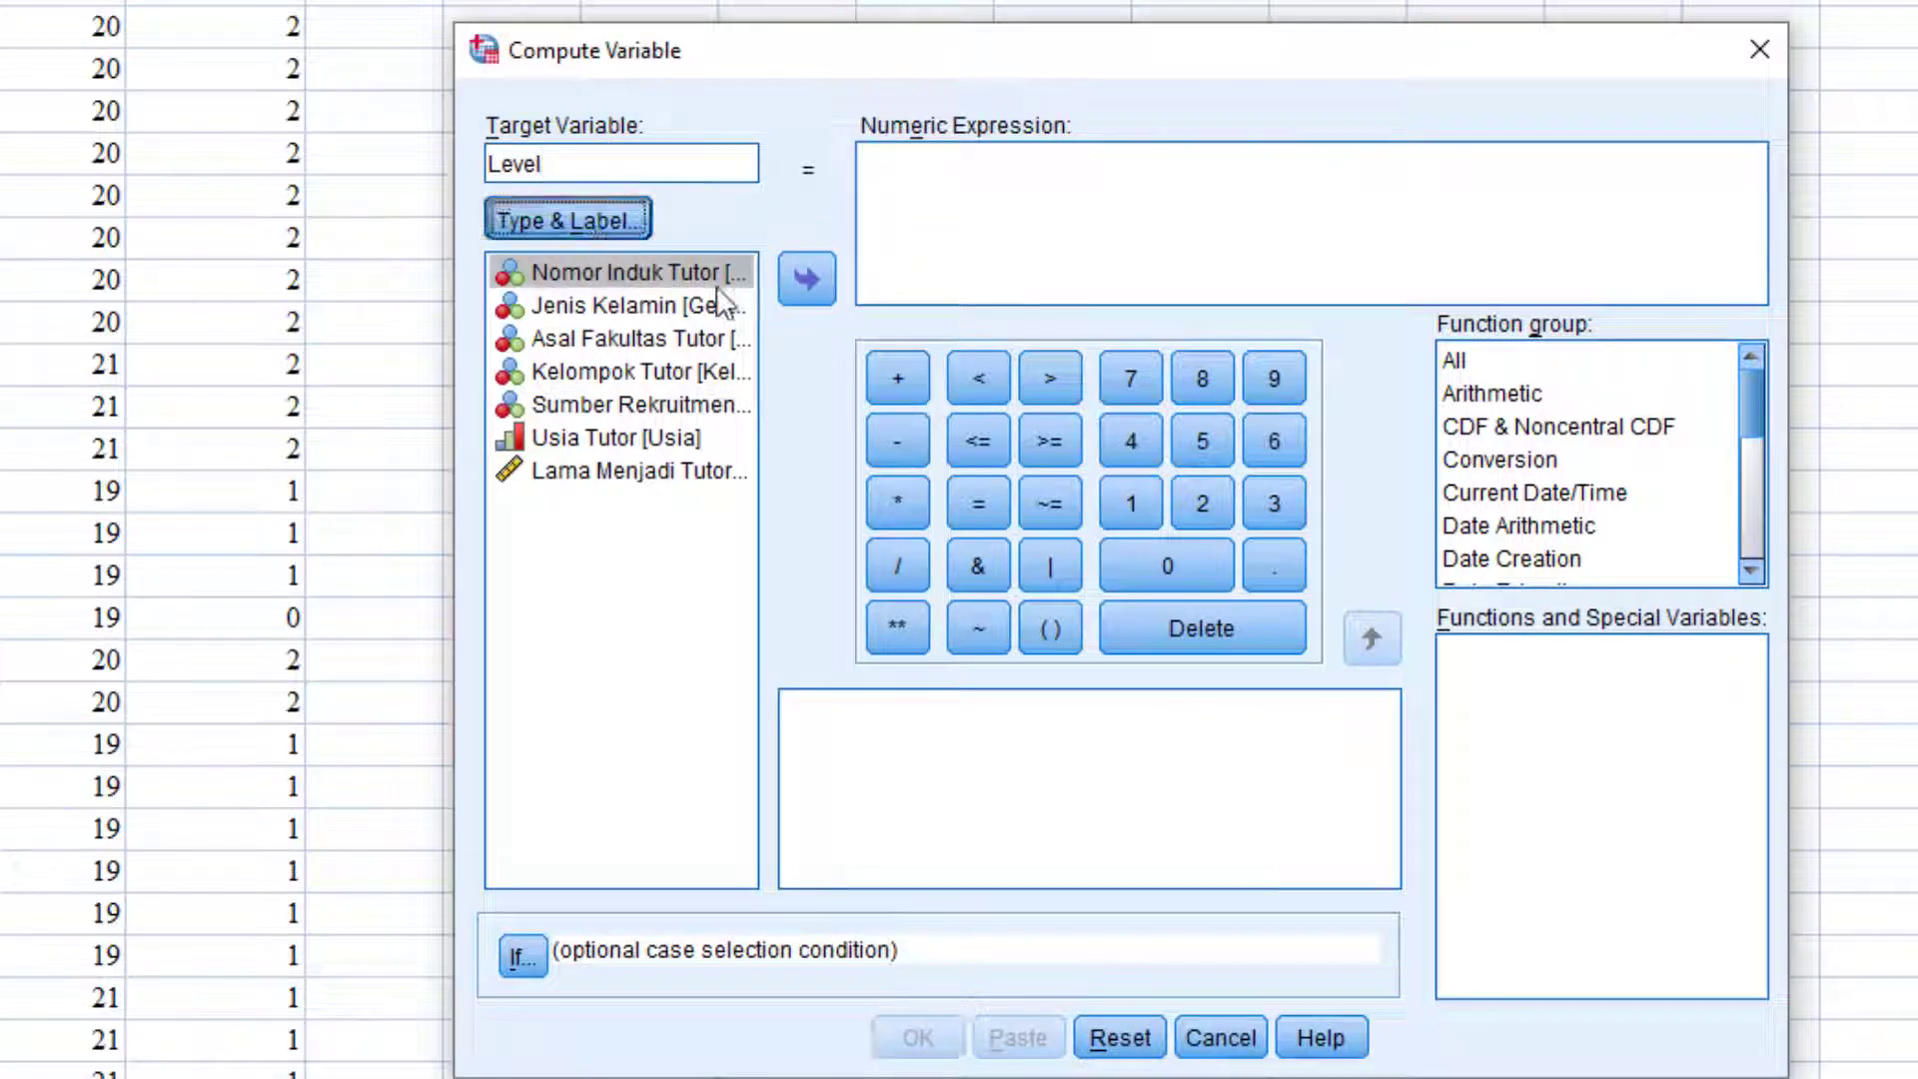
click(1149, 516)
text(T)
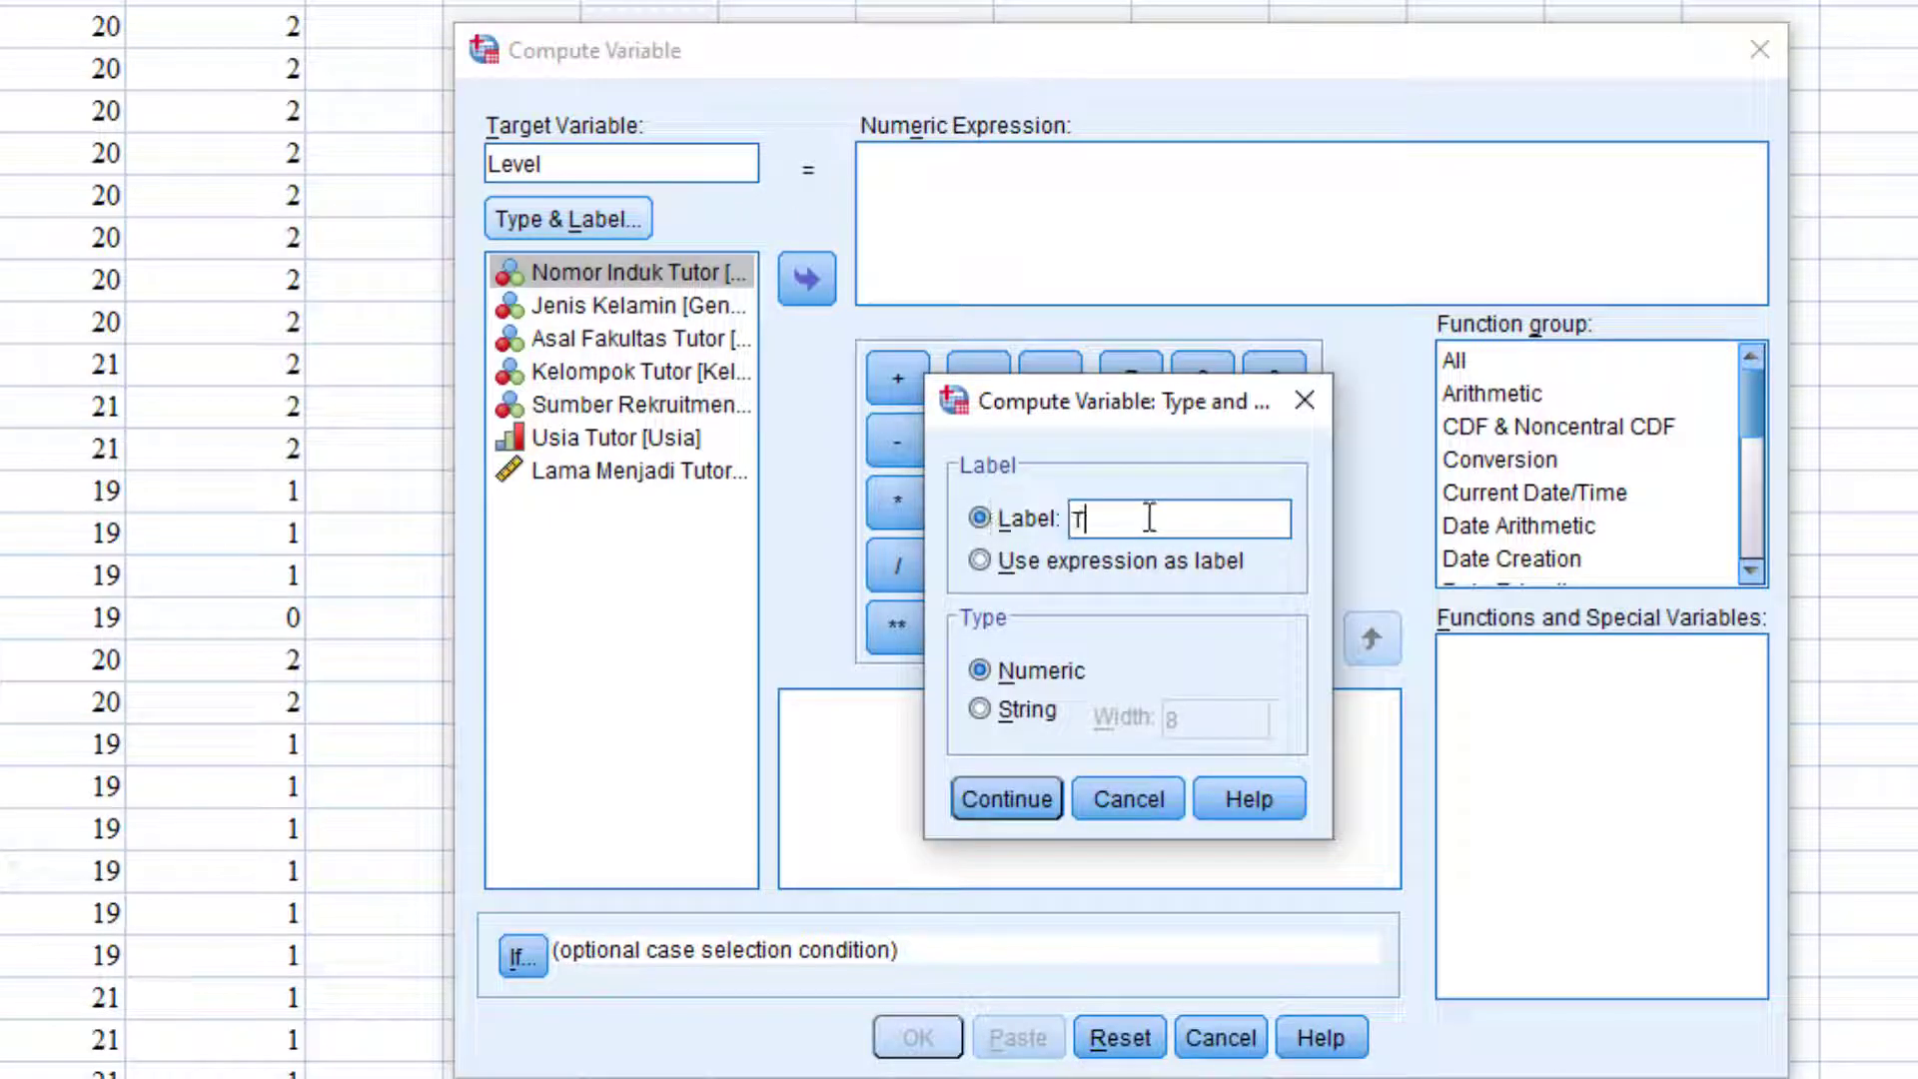
text(ingkat Tutor)
click(1003, 798)
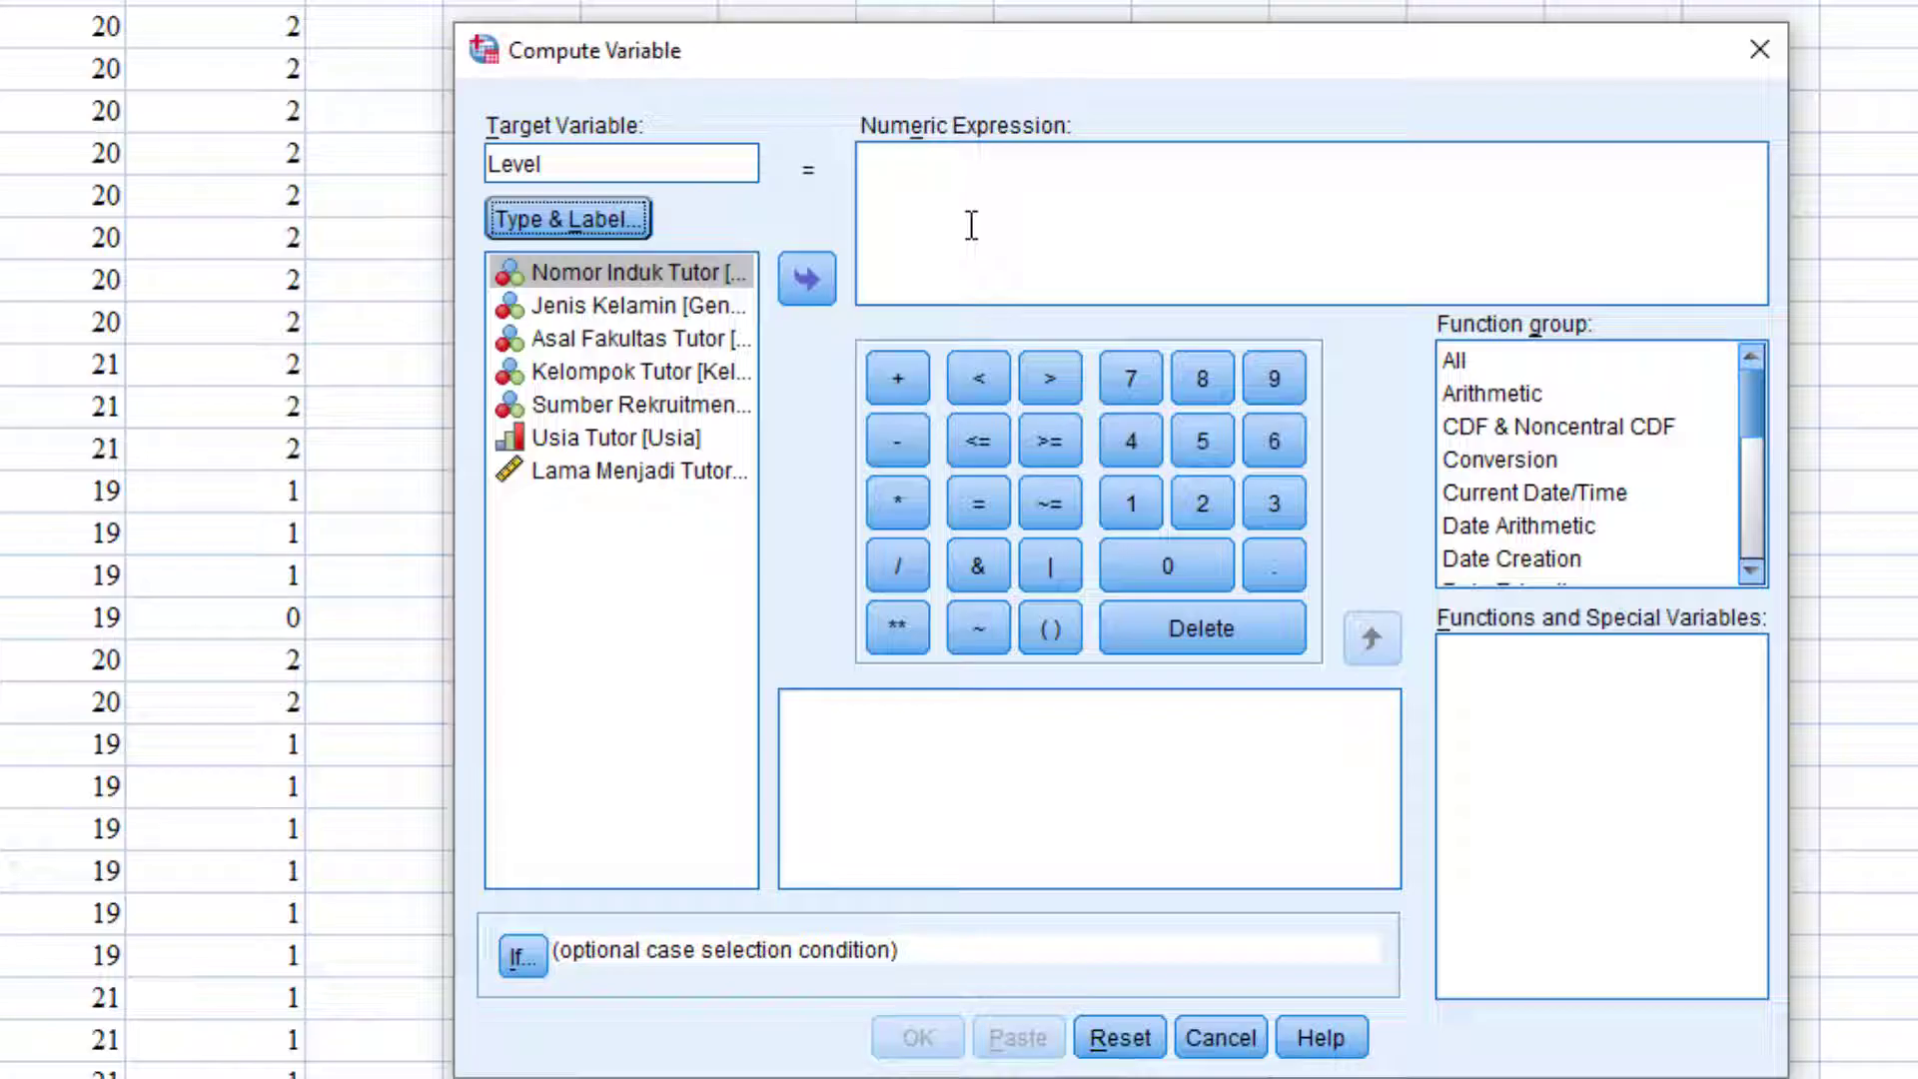
Step: Restrict the Level computation to cases that satisfy the condition Lama <= 2
click(521, 956)
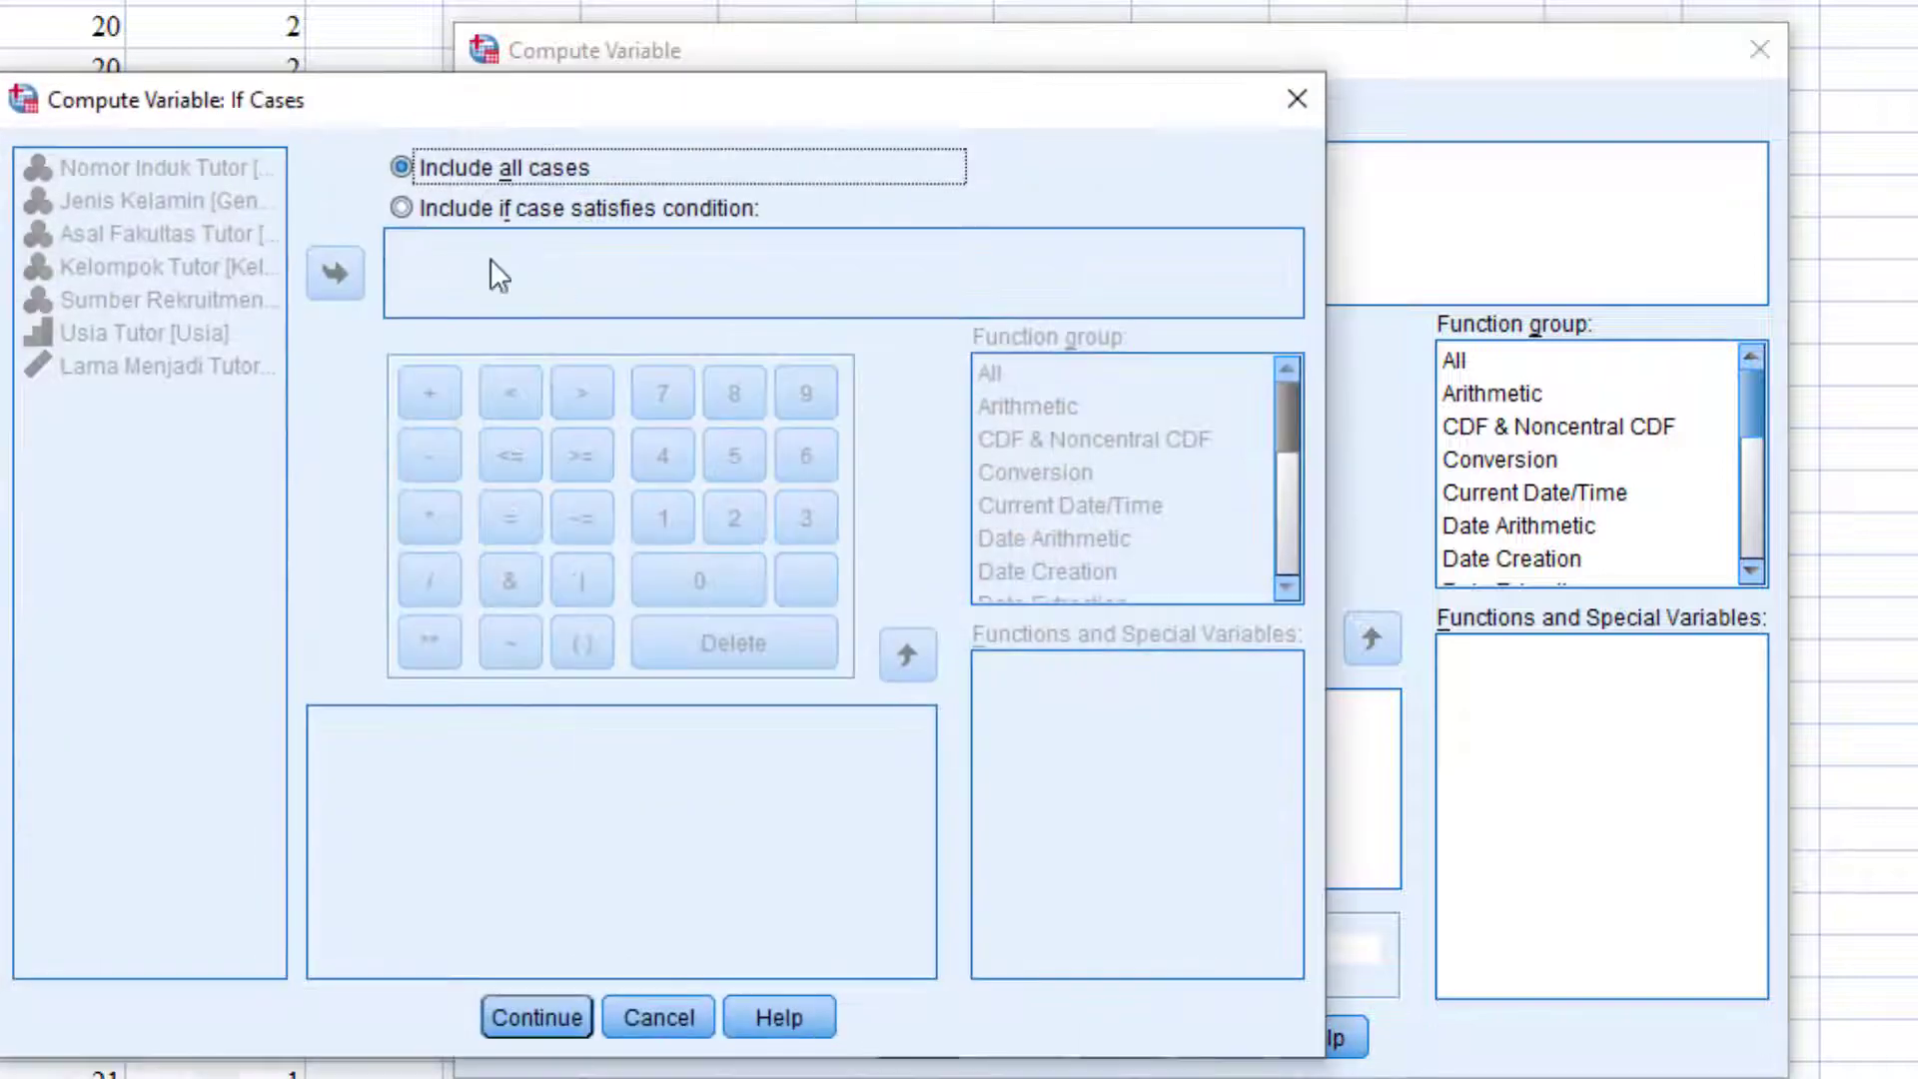
click(441, 210)
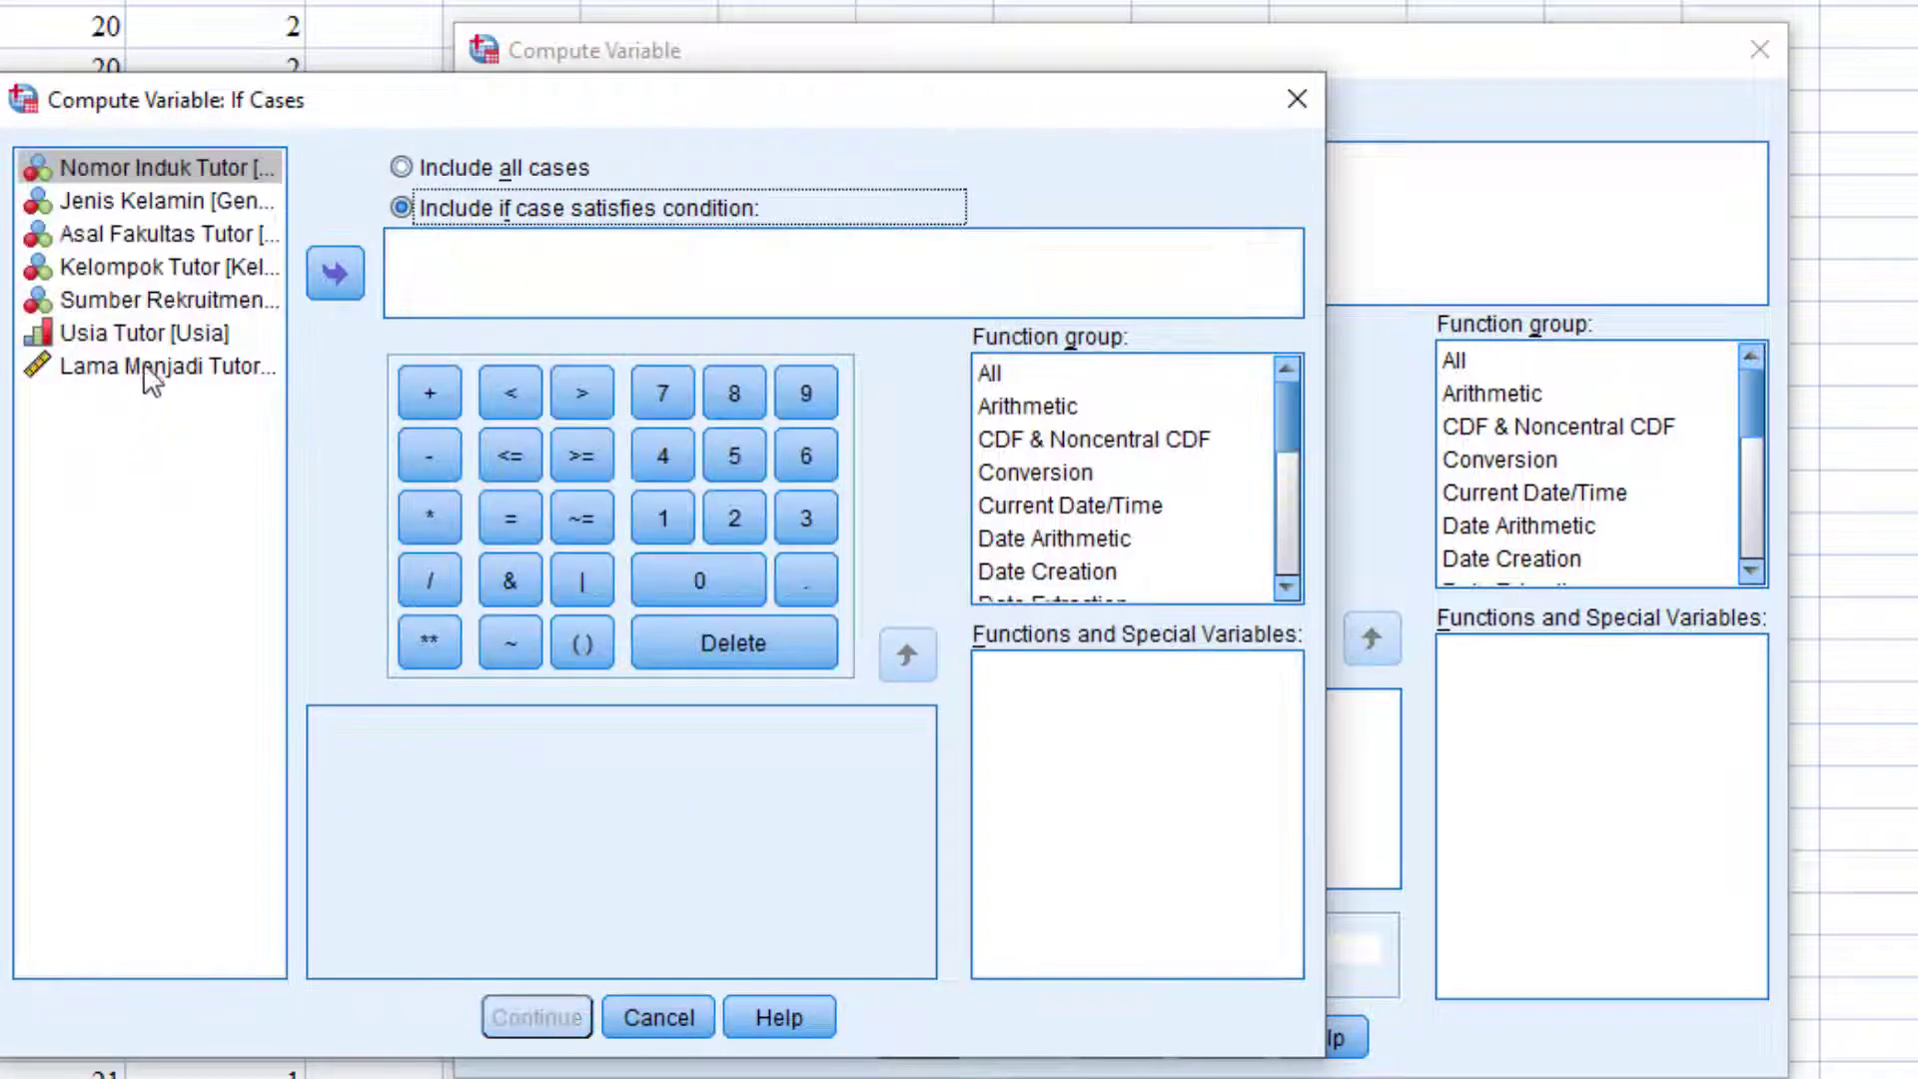
click(175, 362)
click(349, 275)
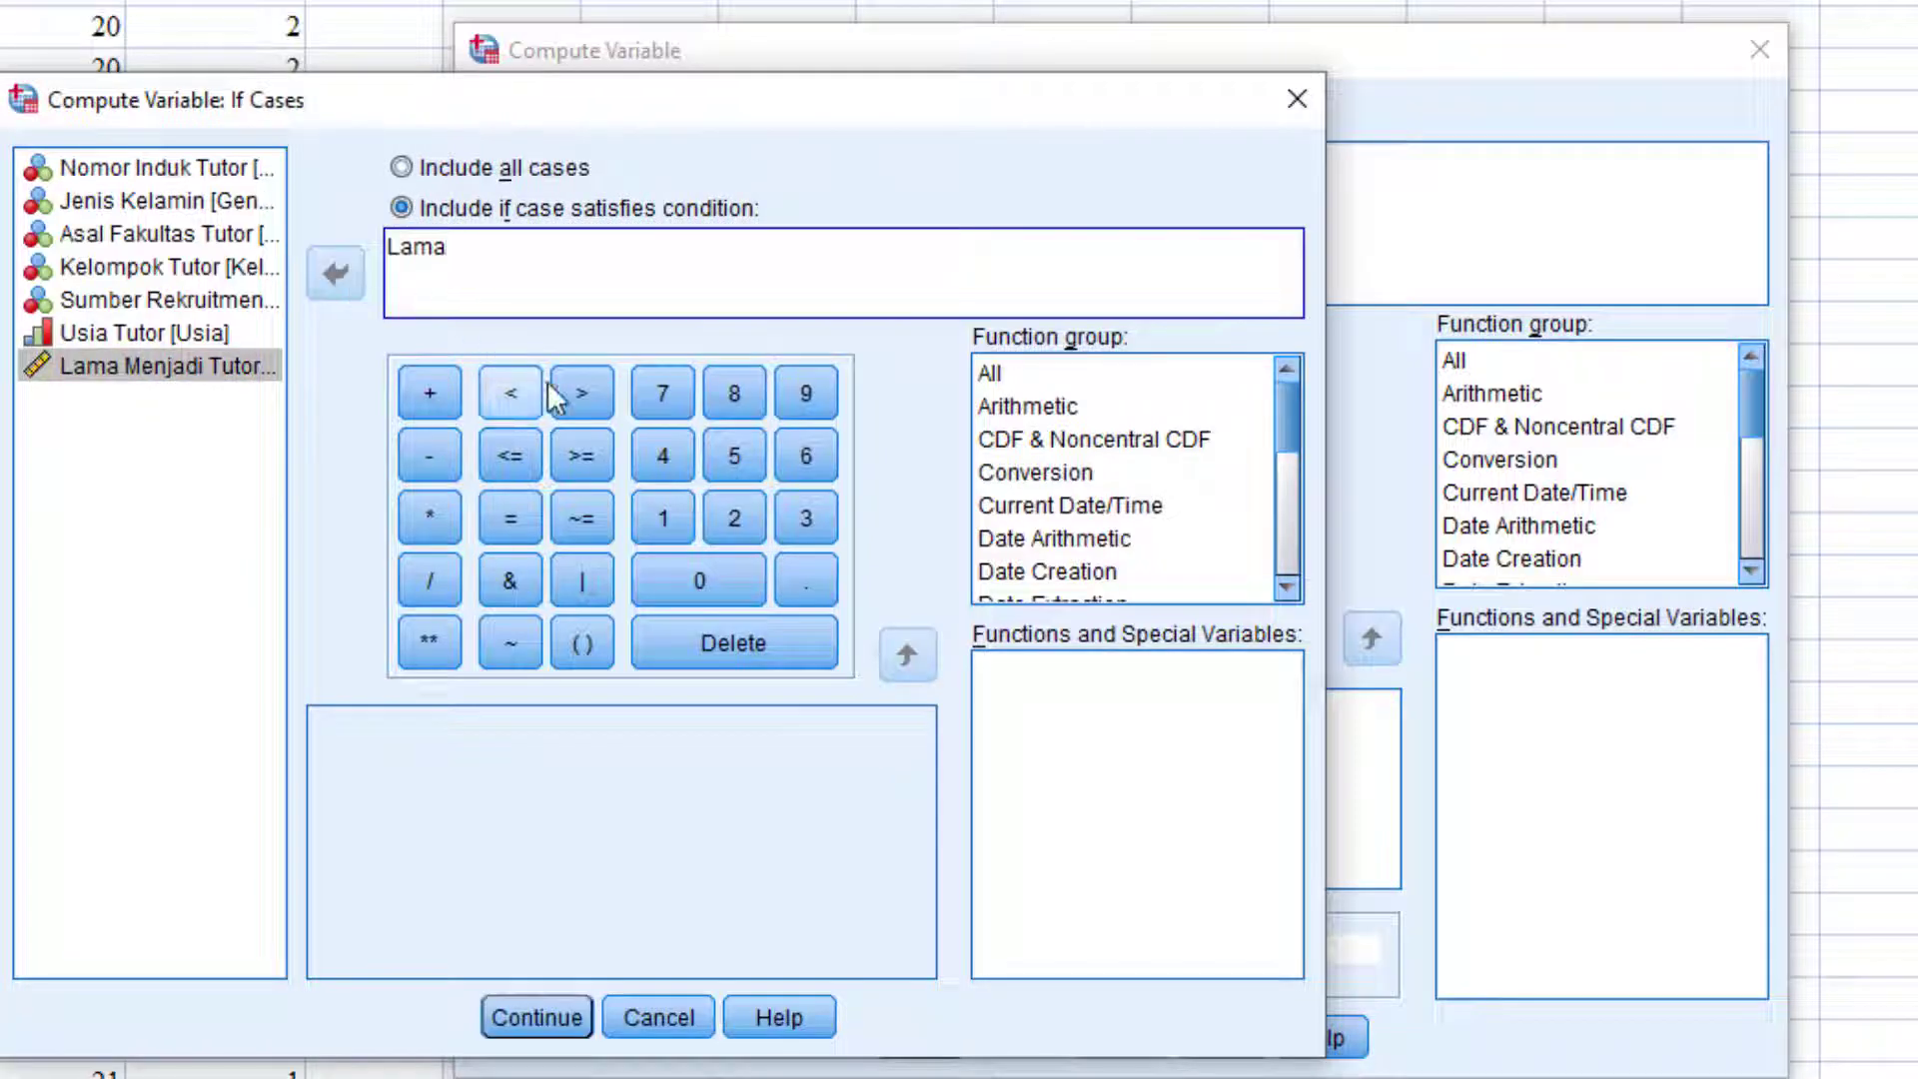
click(511, 461)
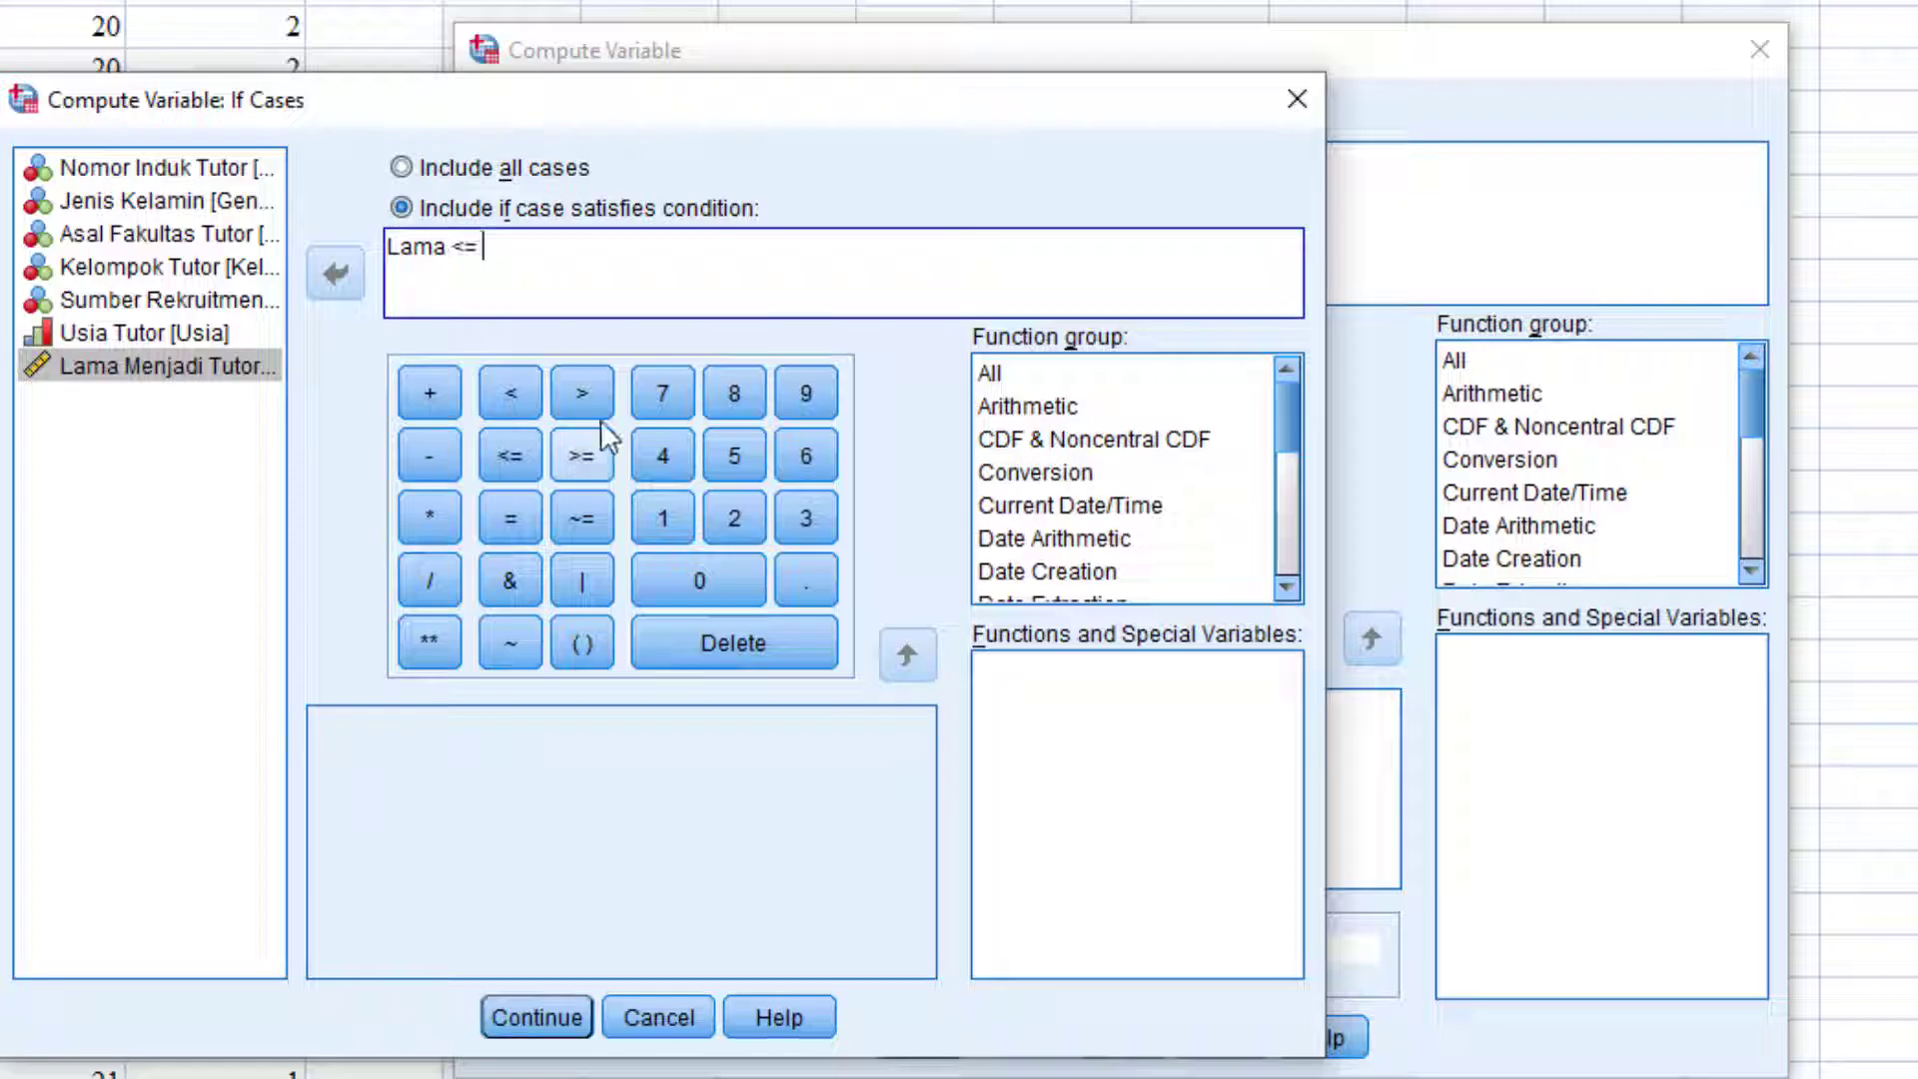
click(734, 518)
click(571, 1011)
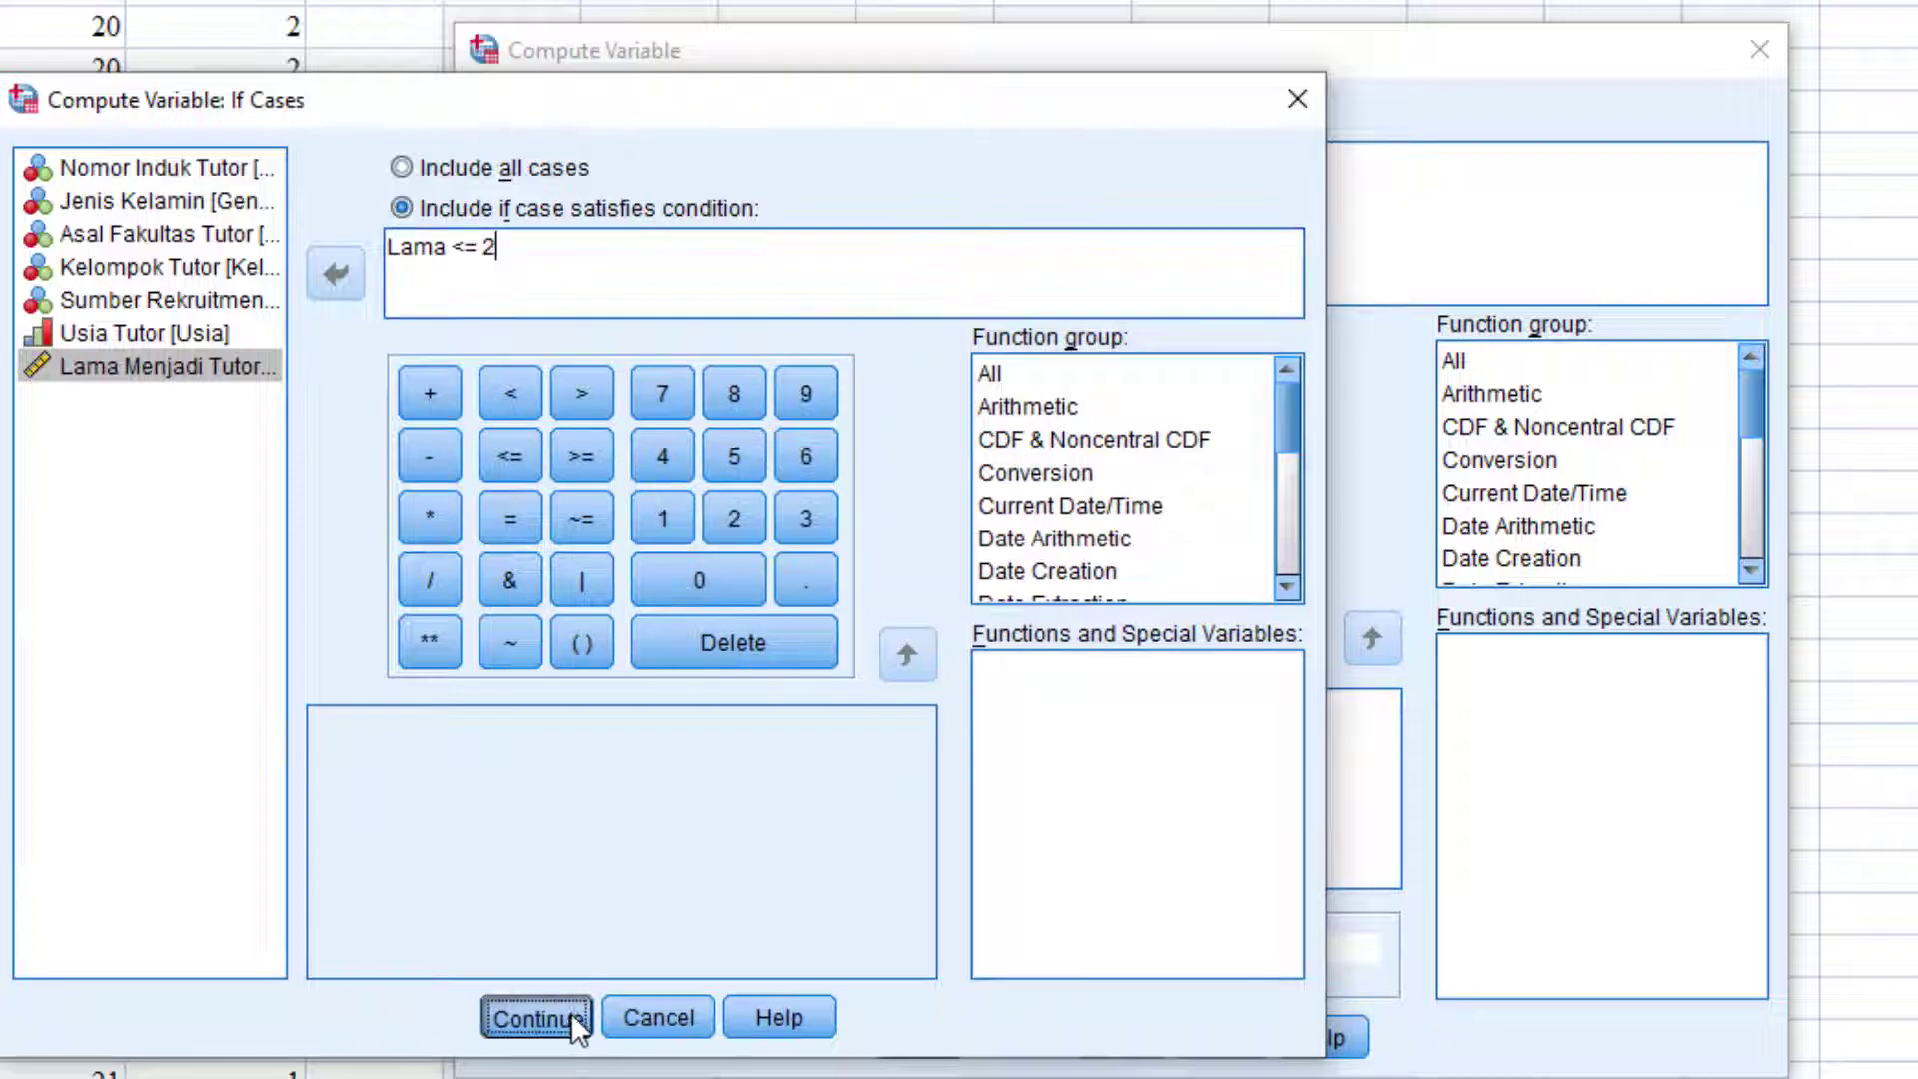
Step: Set the numeric expression for Level to 1 and run the conditional computation
click(966, 215)
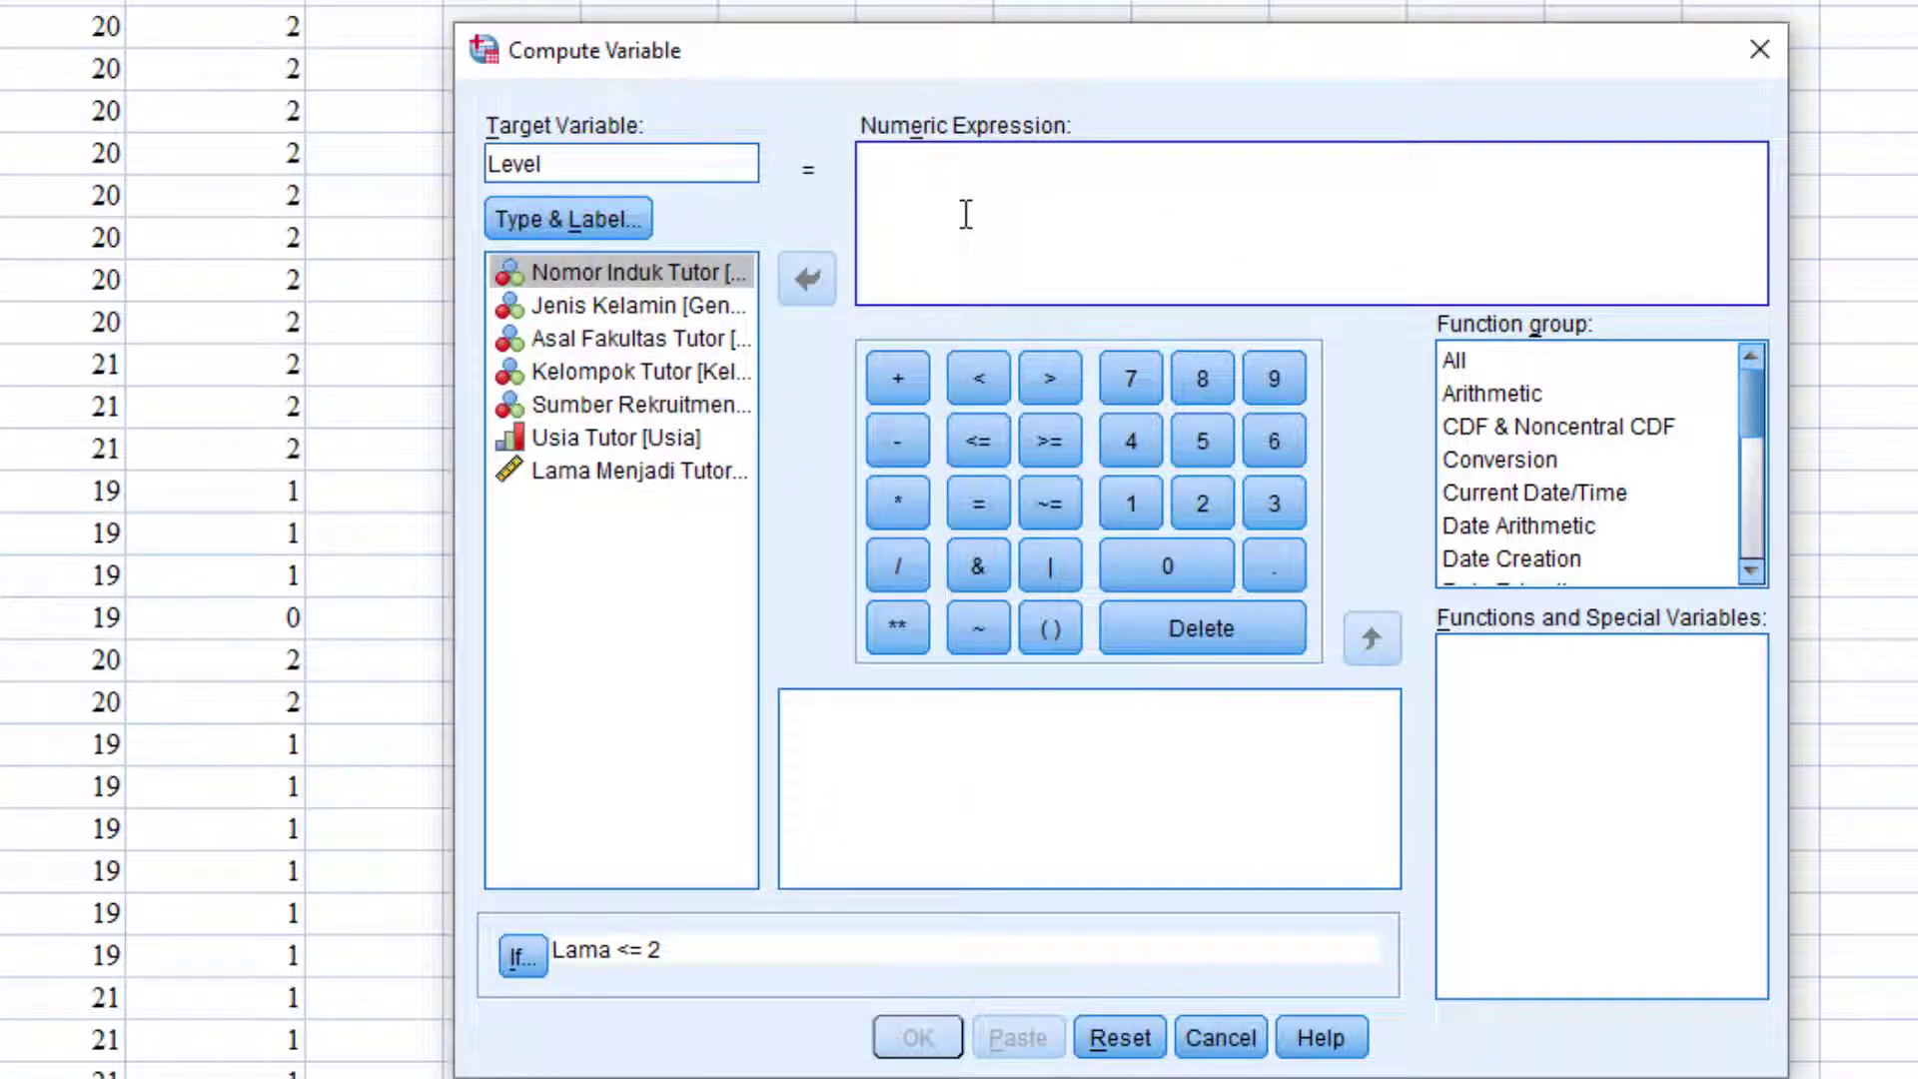
text(1)
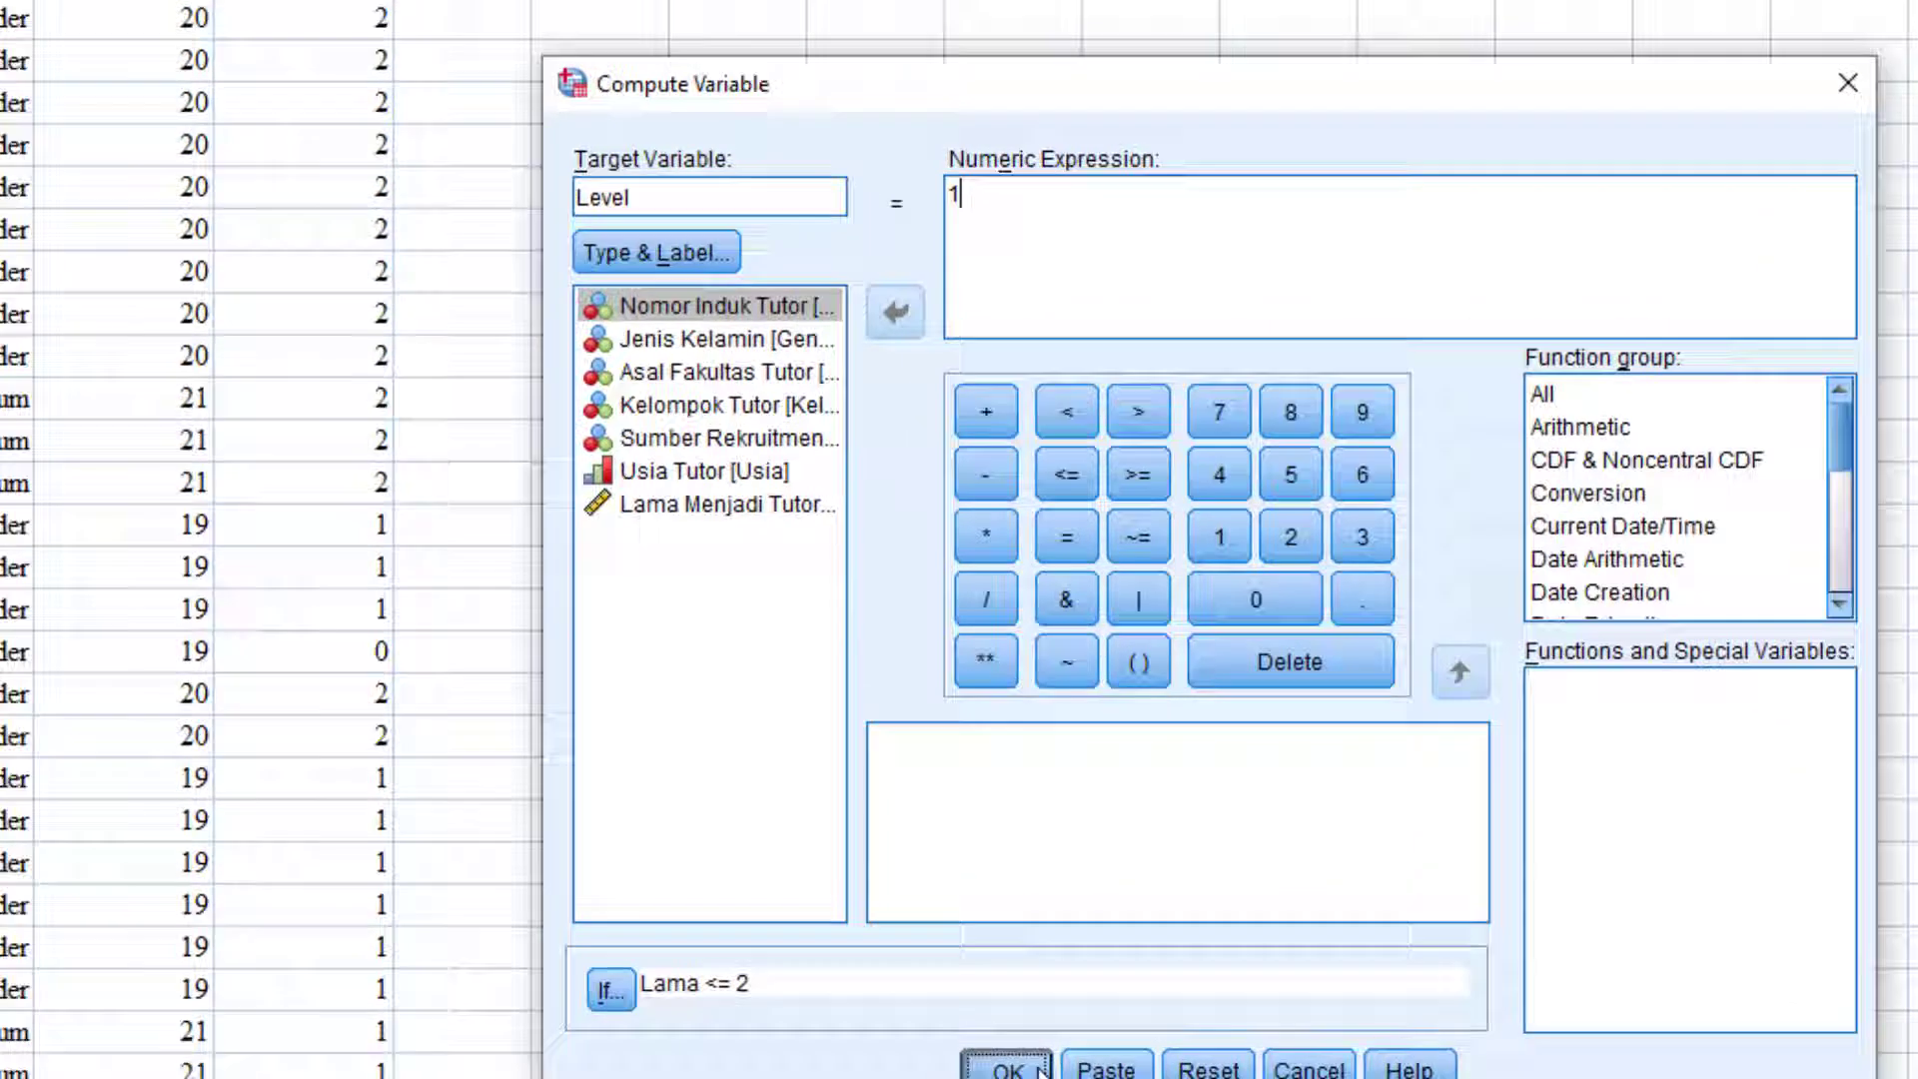
click(950, 1039)
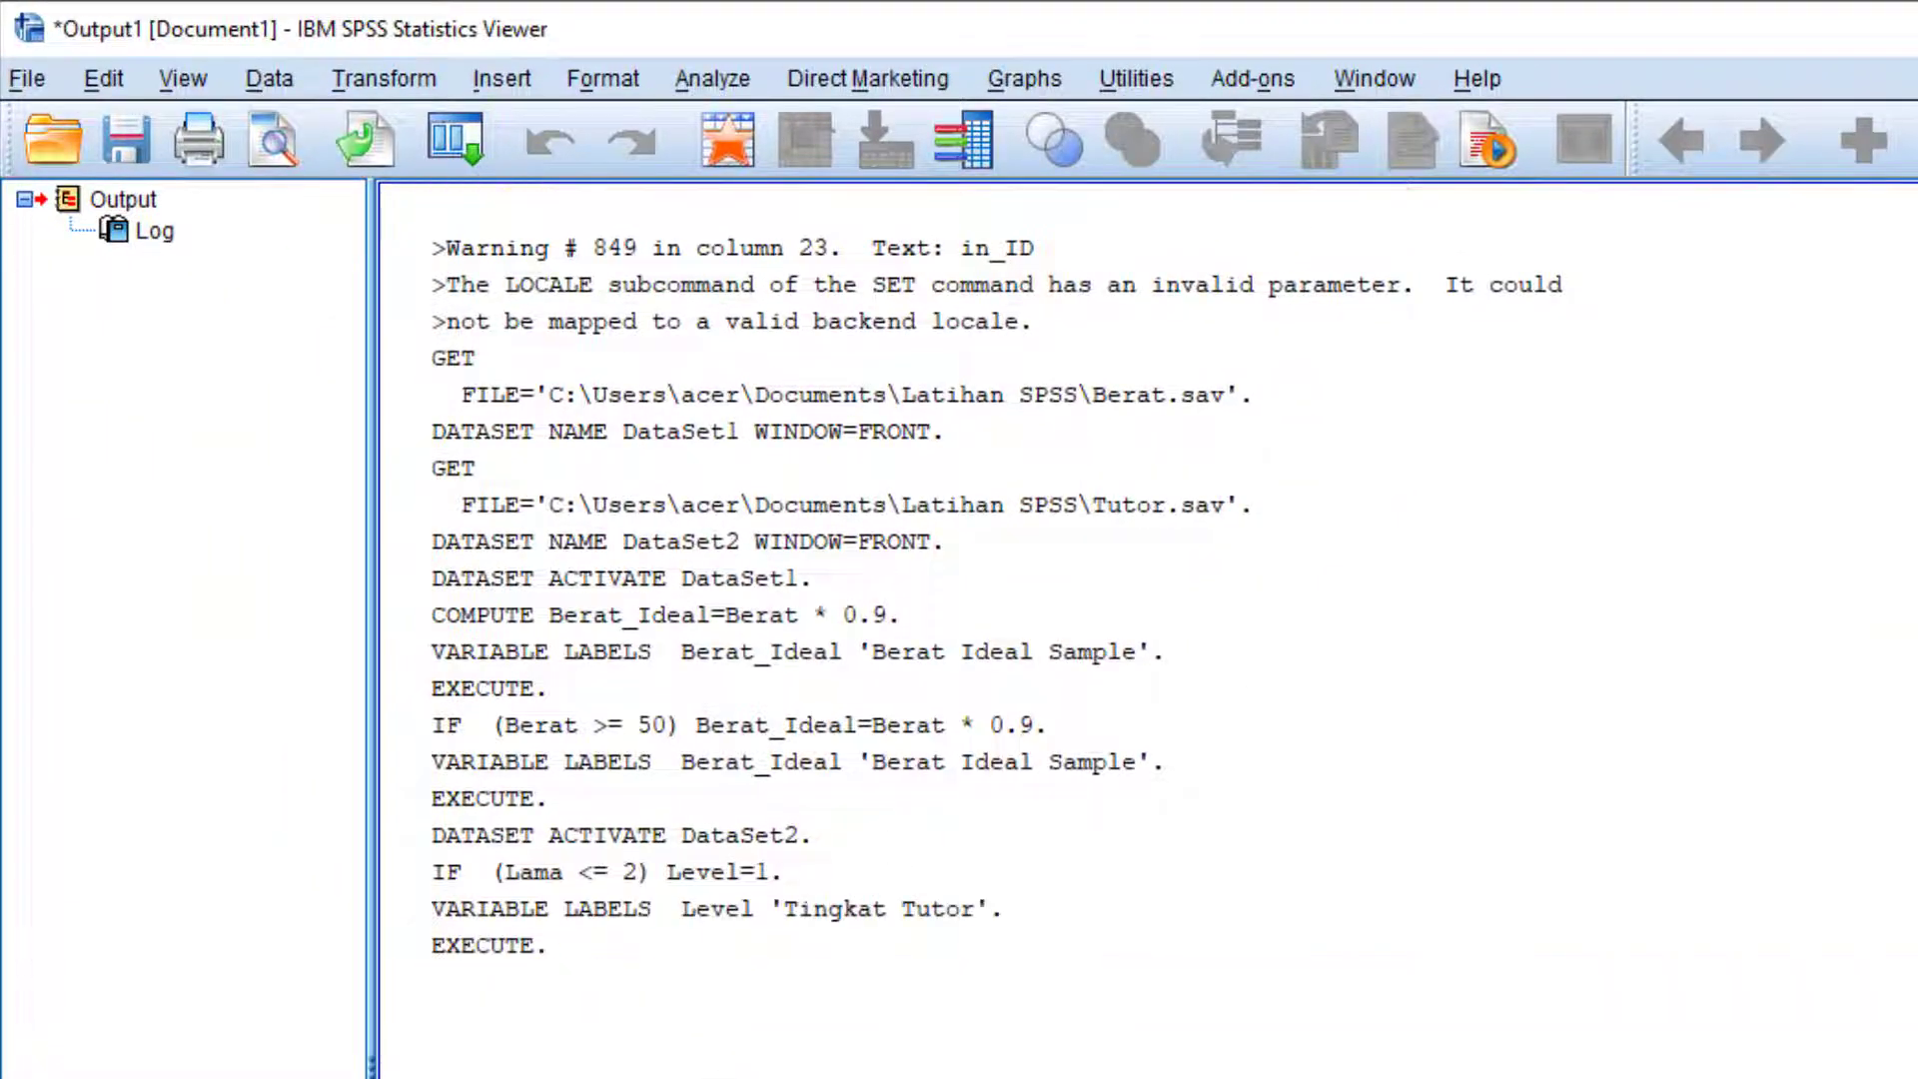
Step: Review the Level values against Lama across the cases of the Tutor.sav dataset
key(alt+Tab)
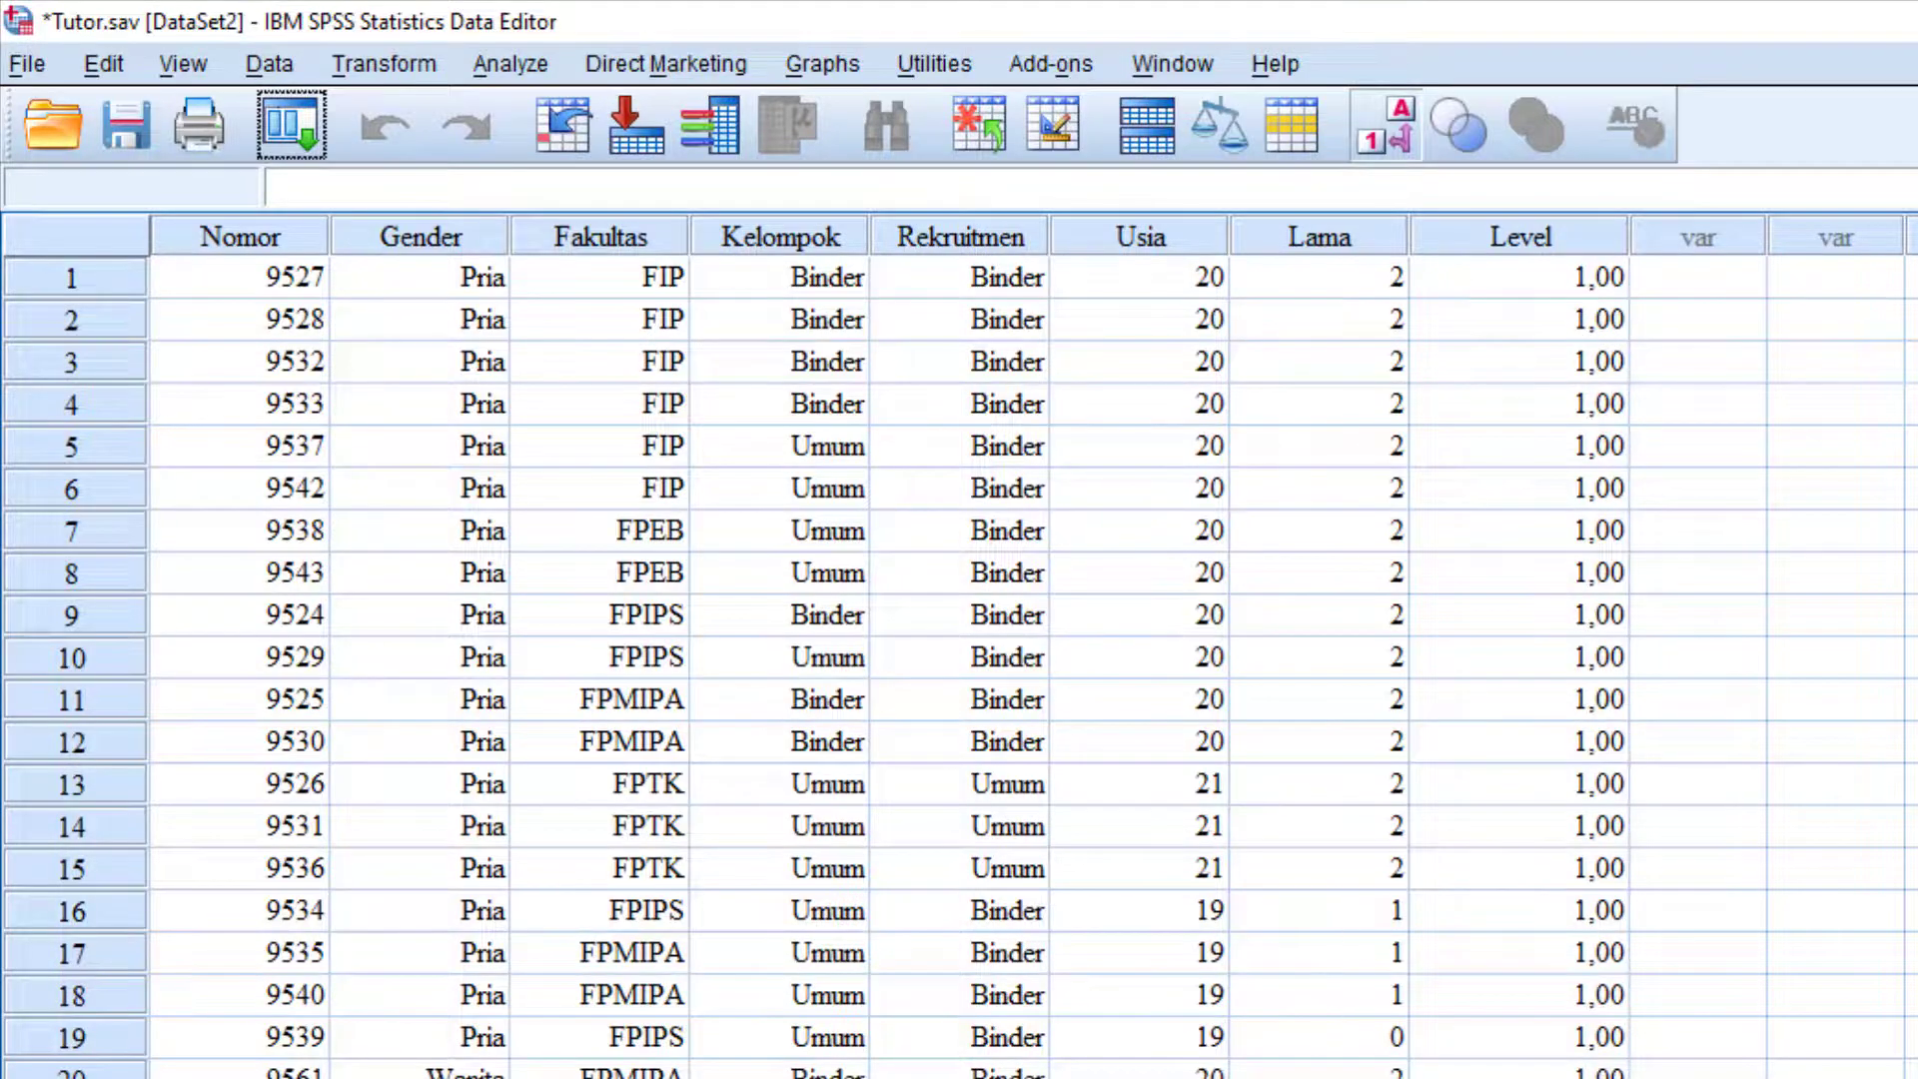
scroll(1581, 869, down, 1)
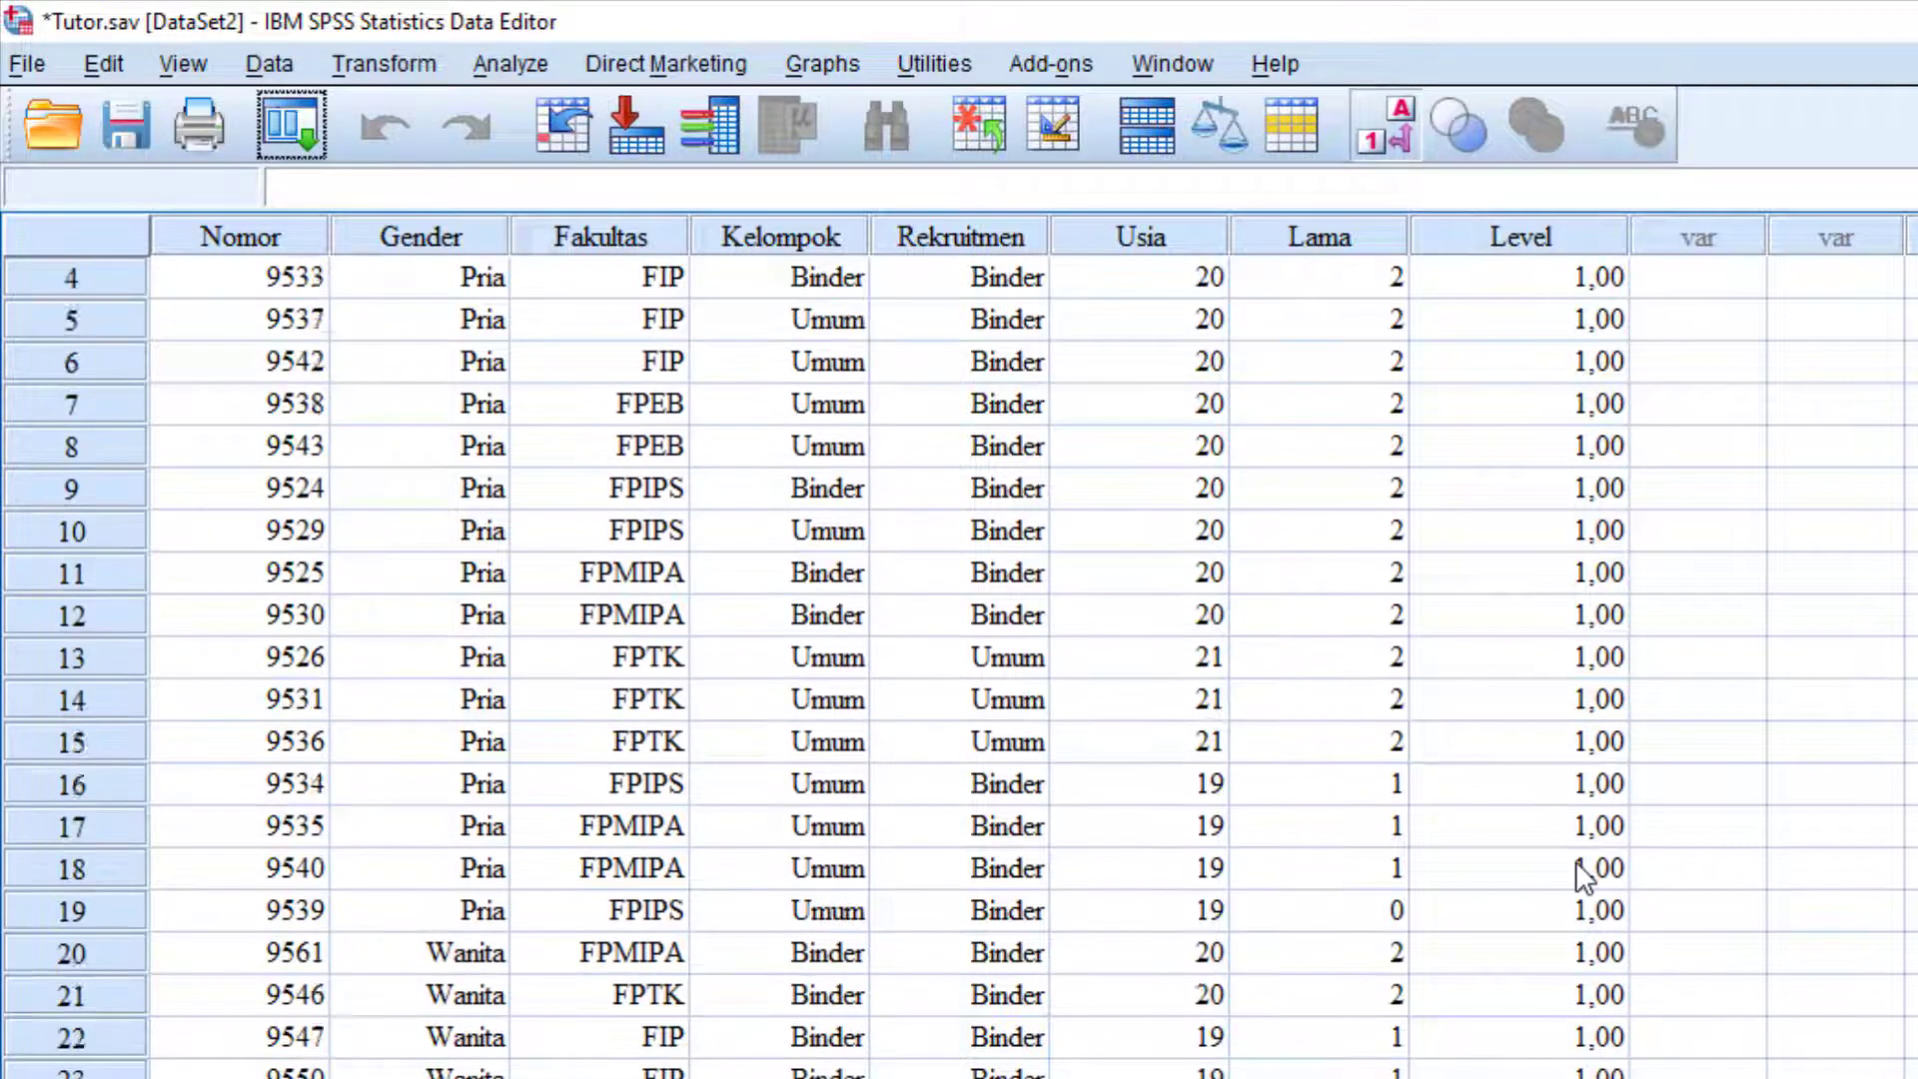
scroll(1582, 875, down, 9)
scroll(1584, 875, up, 5)
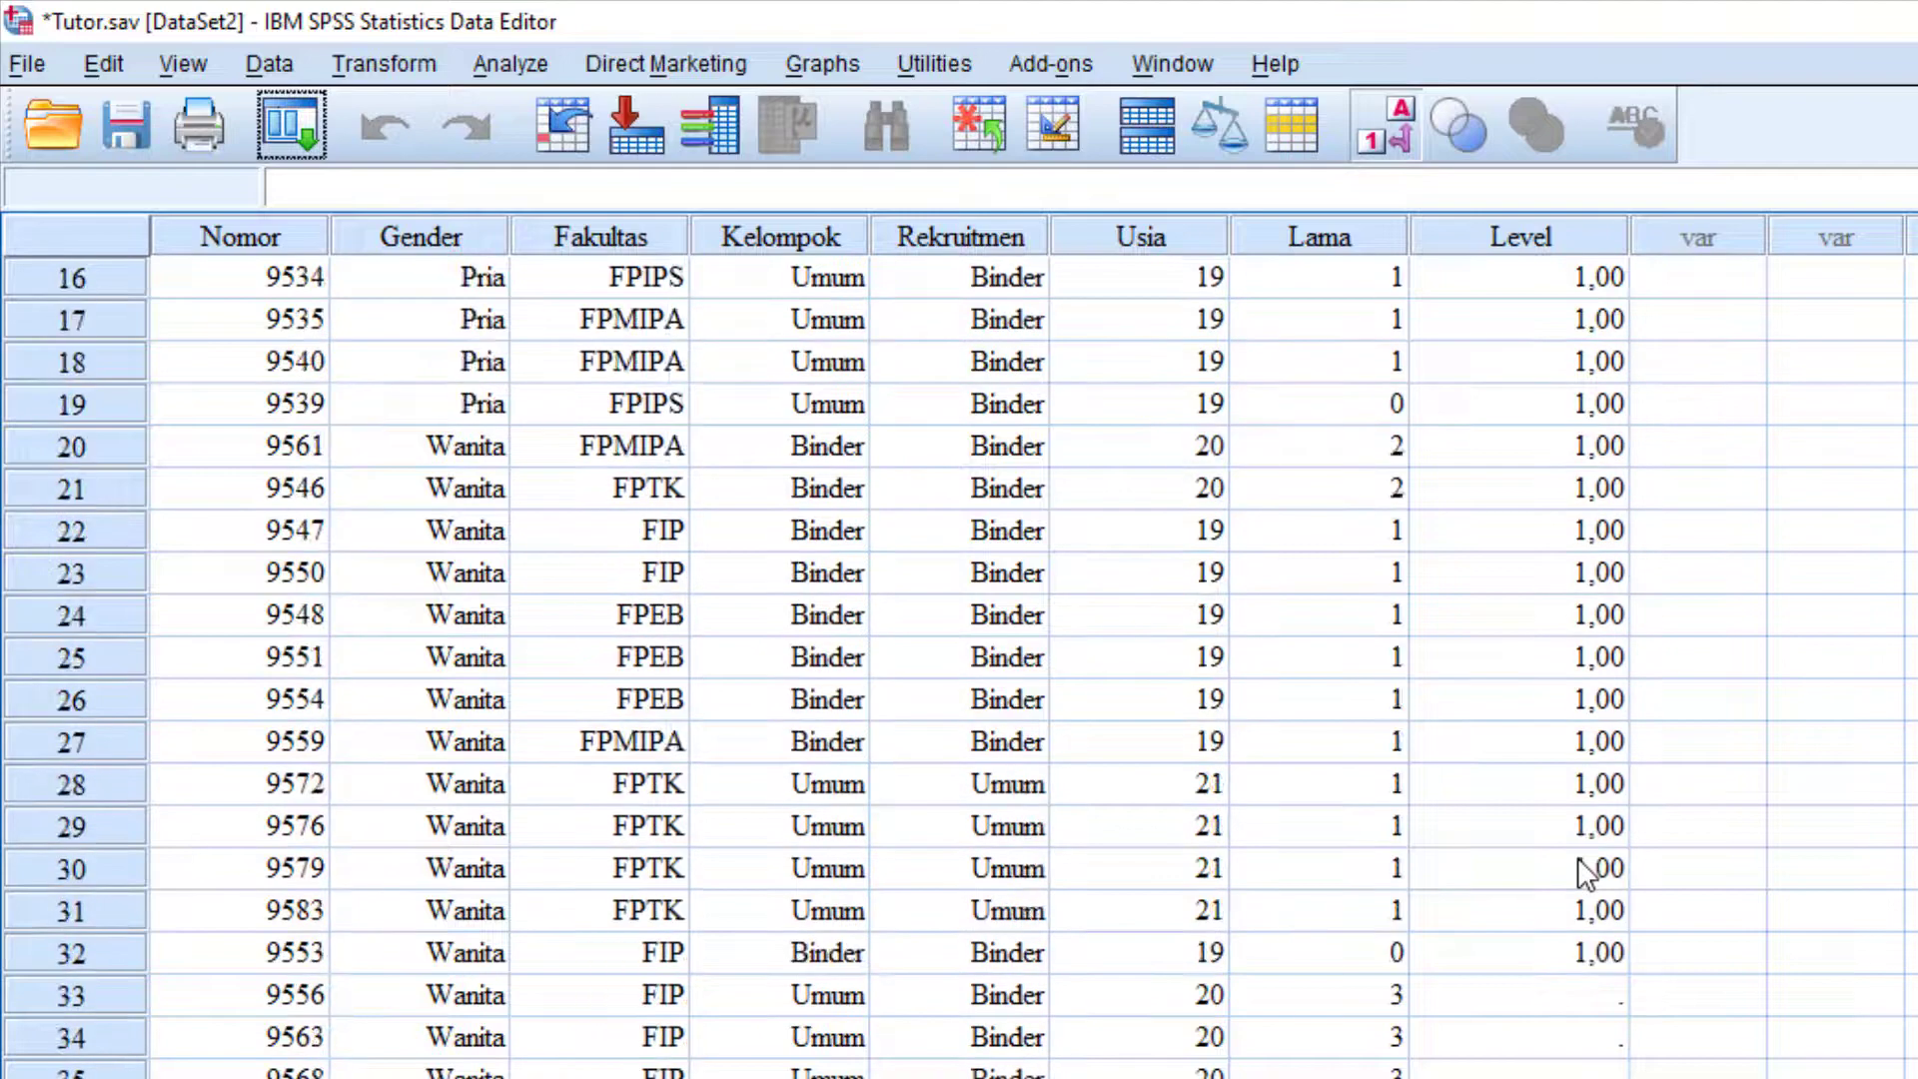
scroll(1586, 875, up, 5)
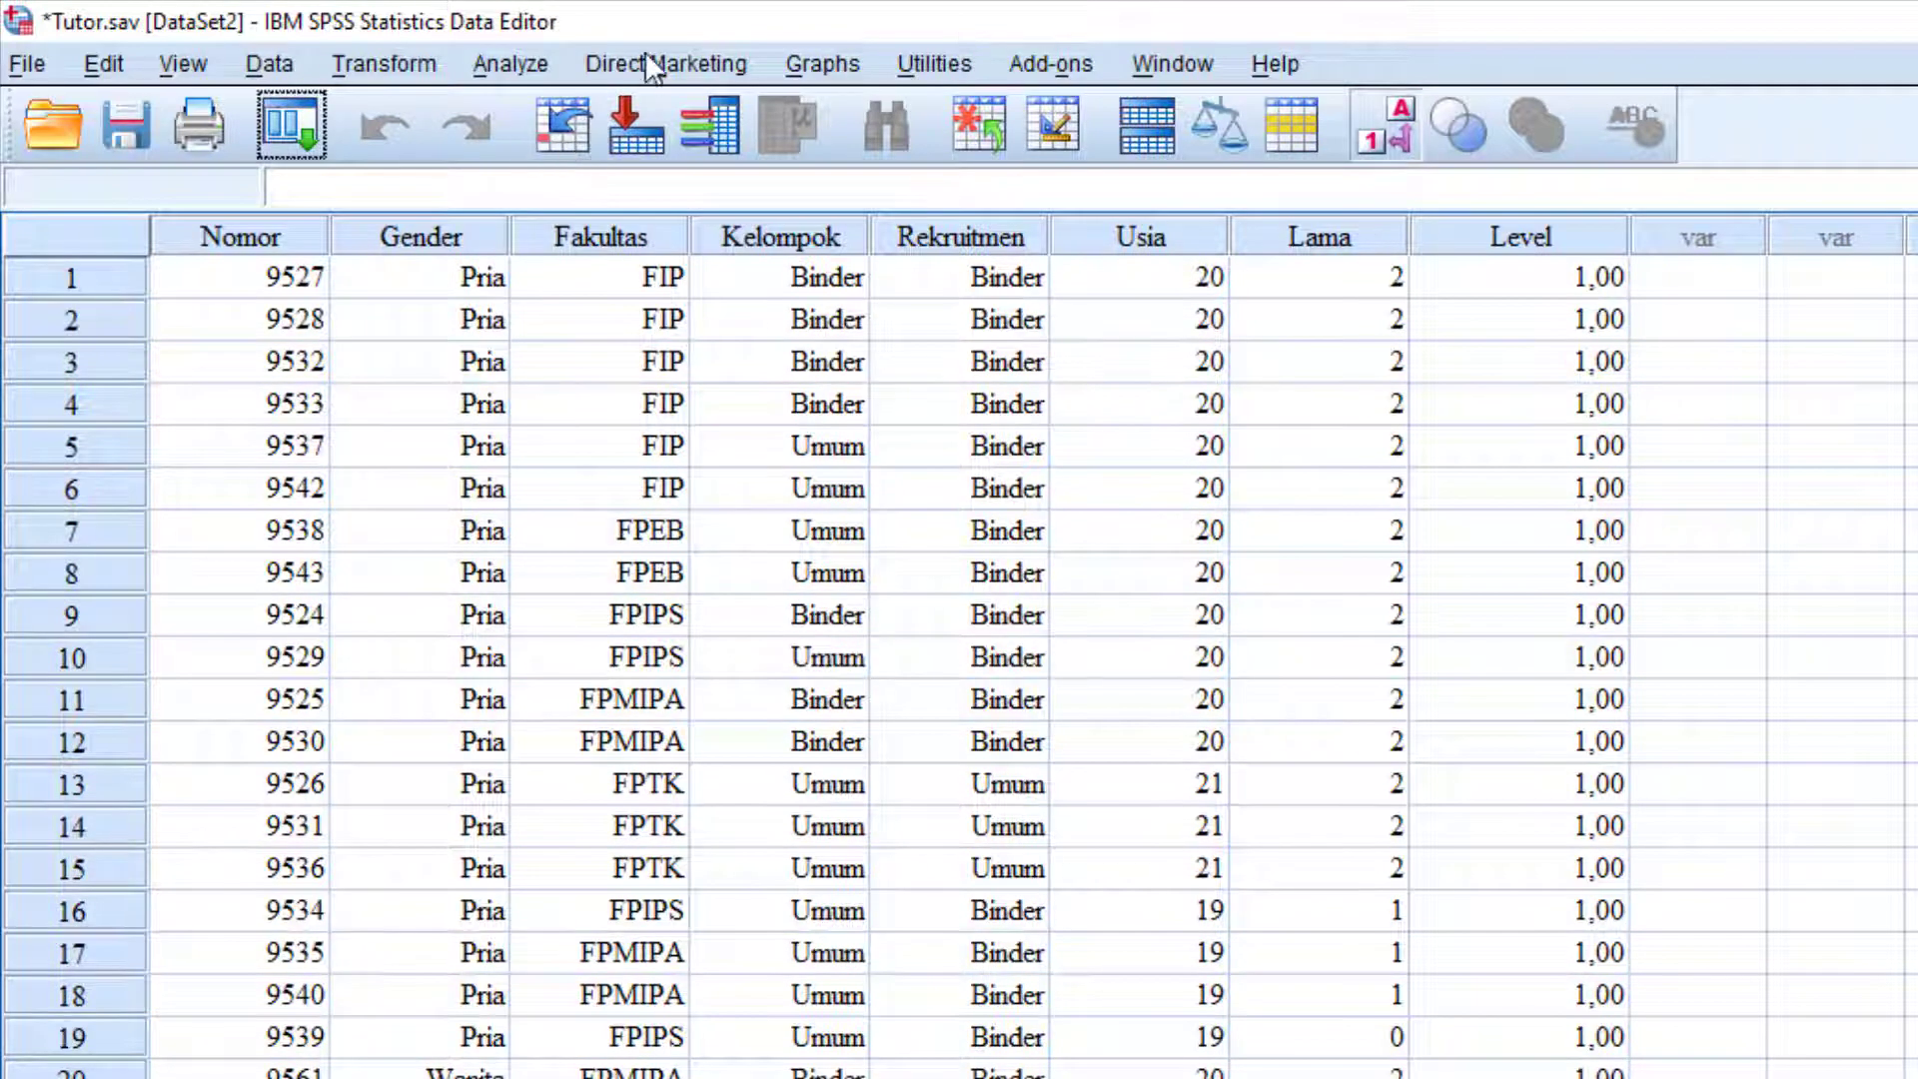
Step: Start another Compute Variable run for Level and set its numeric expression to 2
click(545, 68)
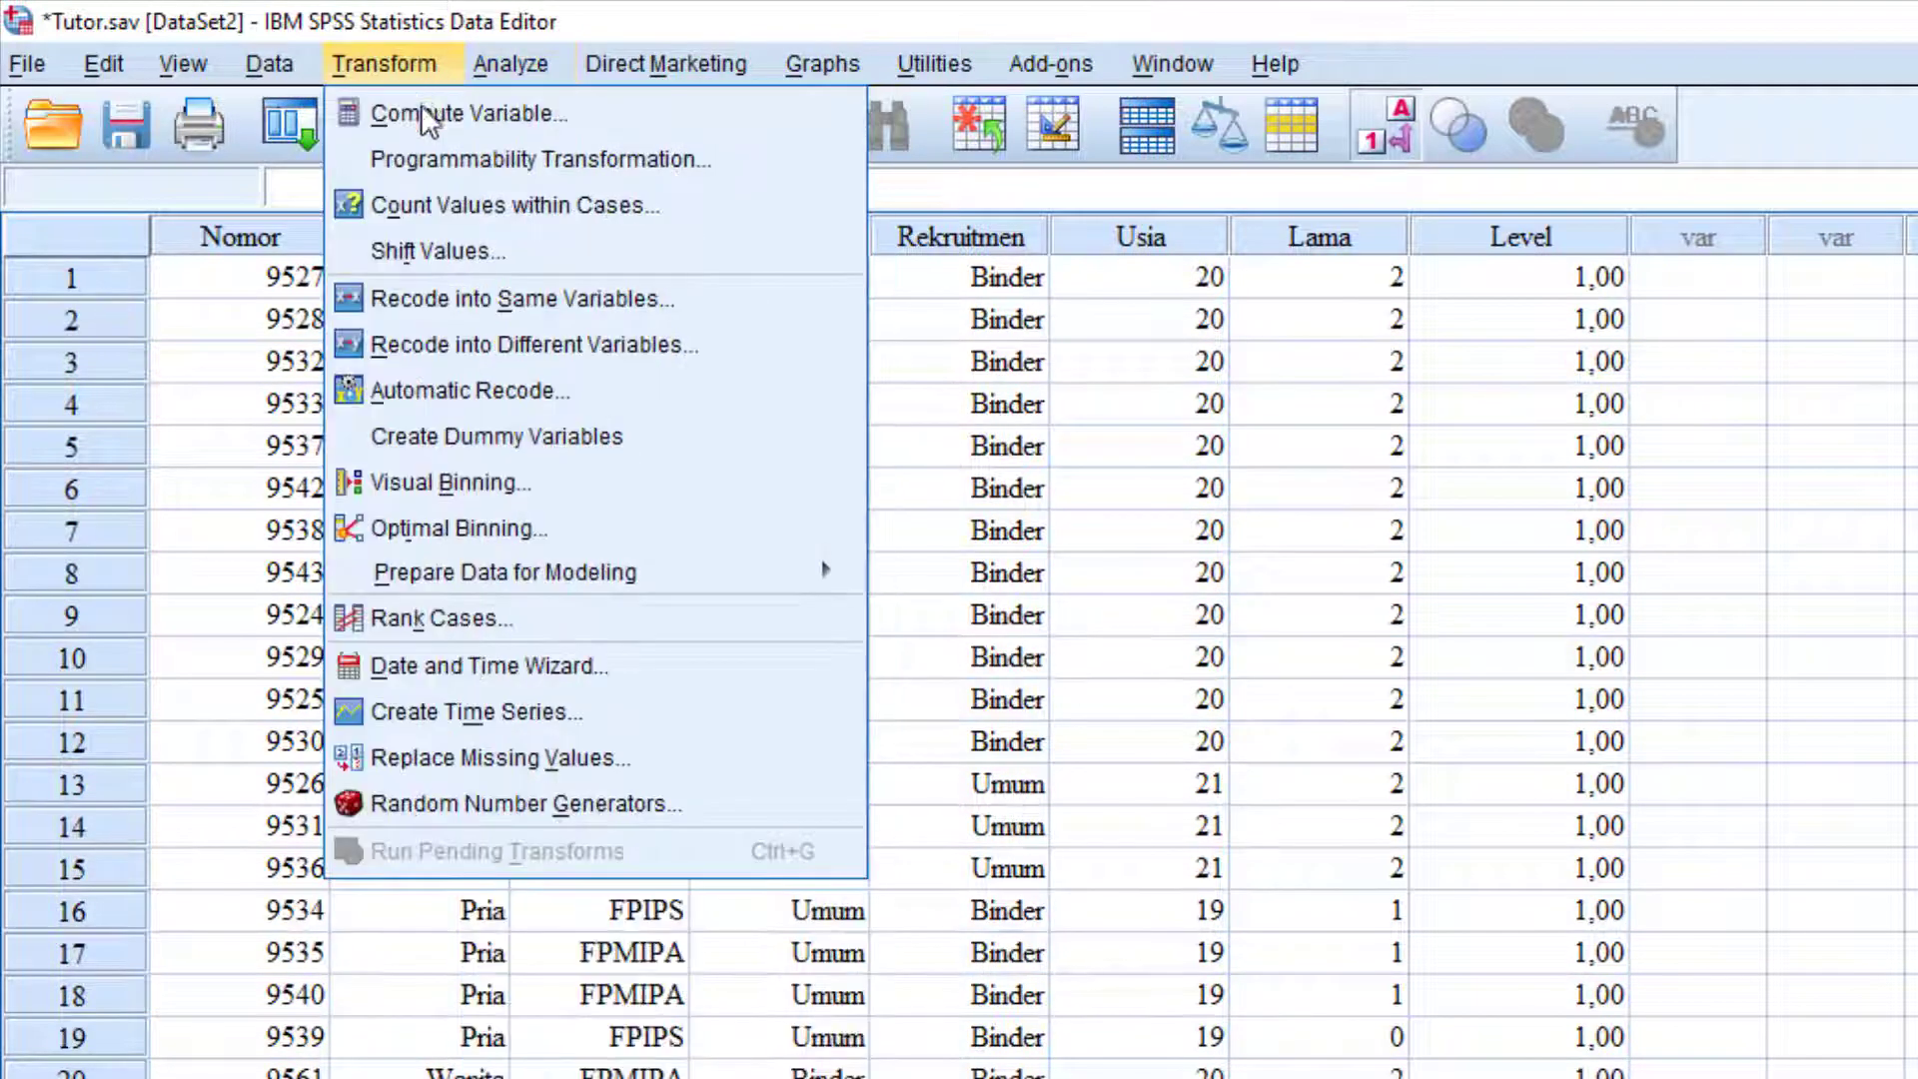
click(429, 111)
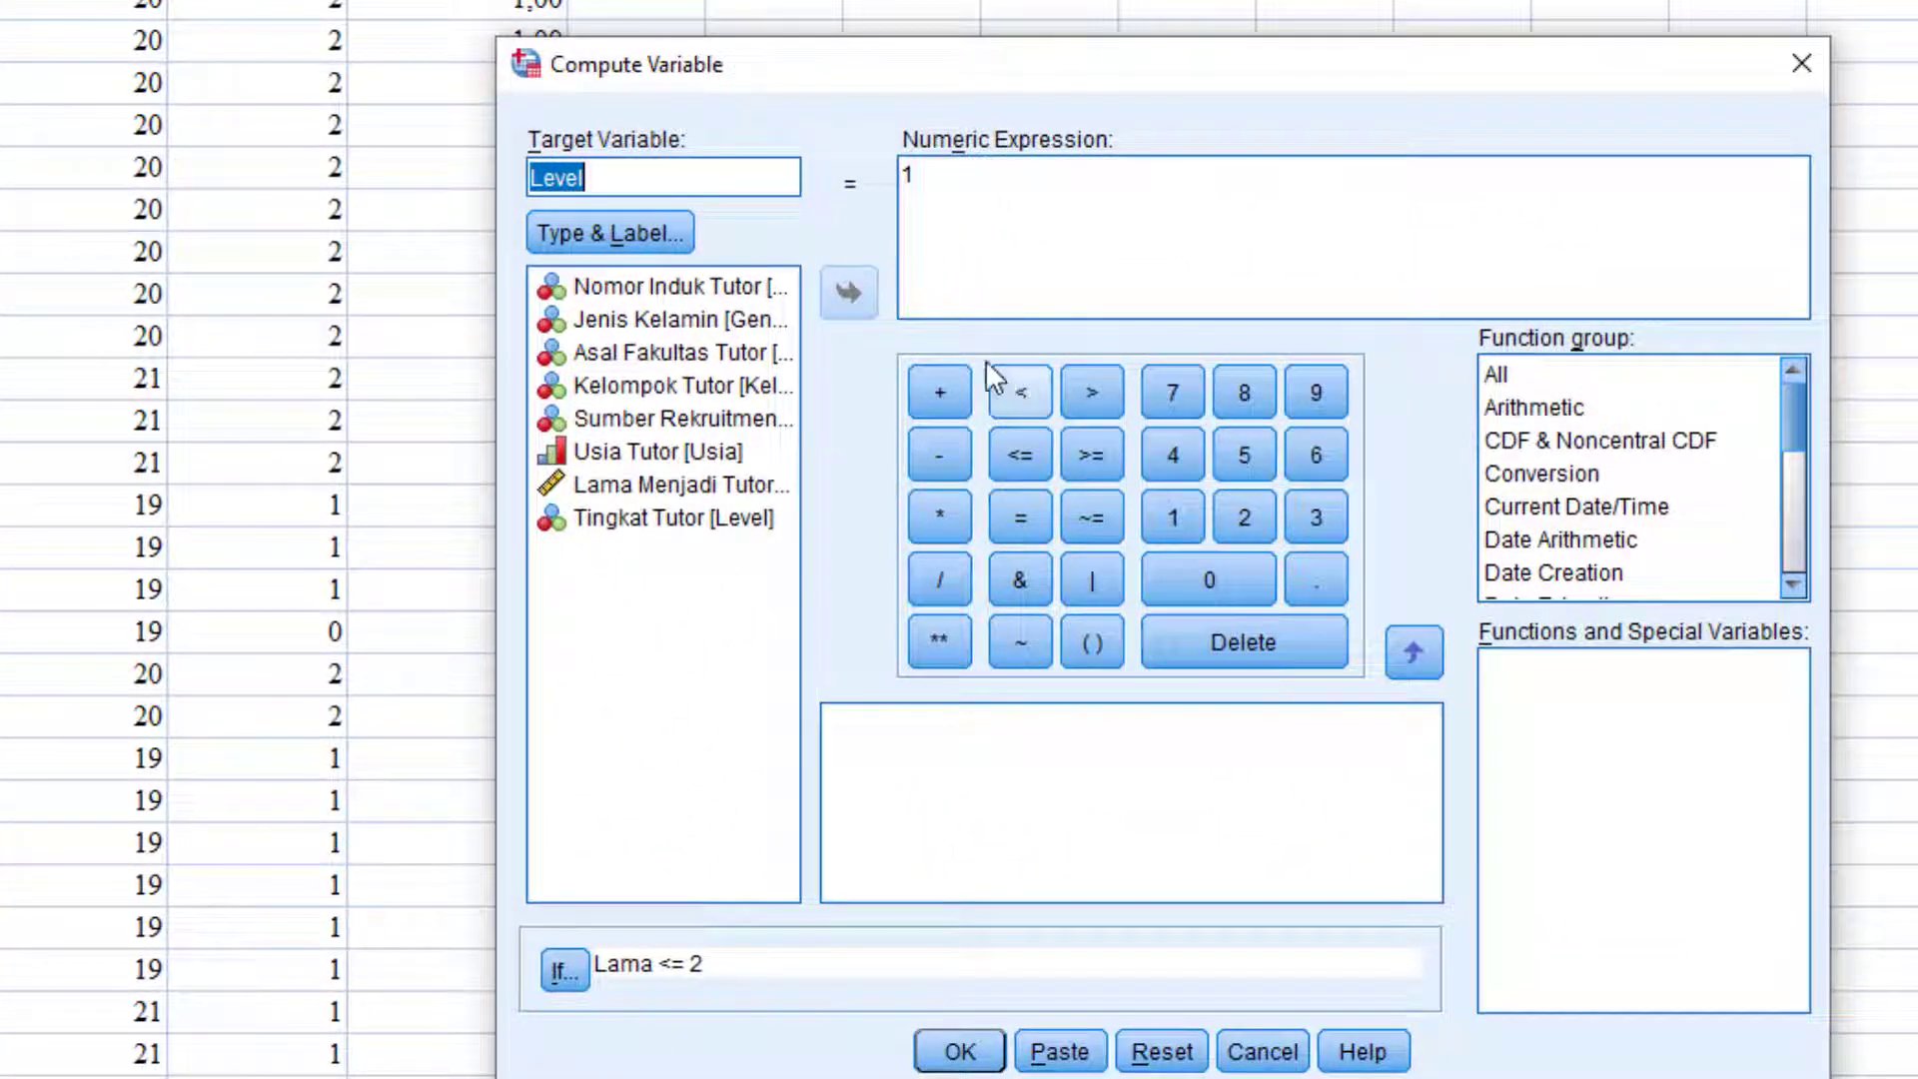
click(987, 218)
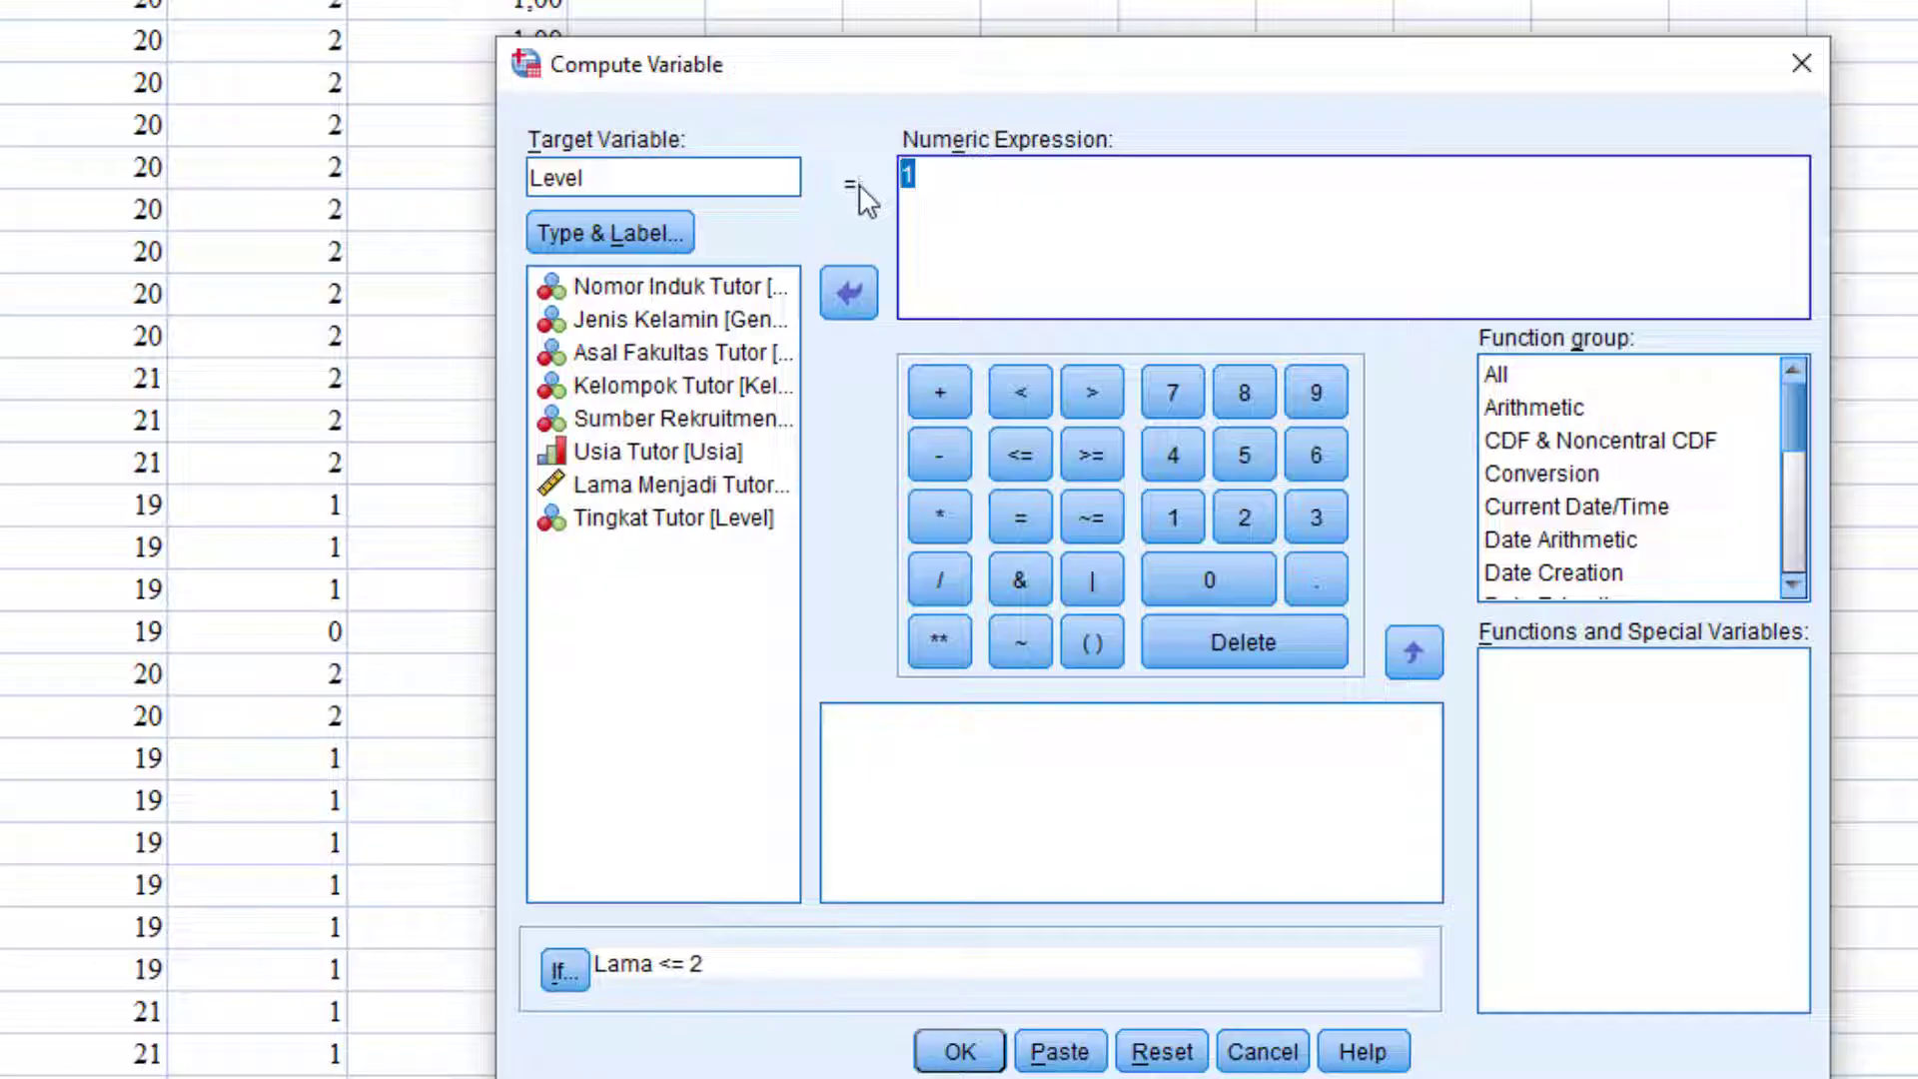
text(2)
Step: Try to change the case selection condition to Lama > 2 and <= 4
click(577, 972)
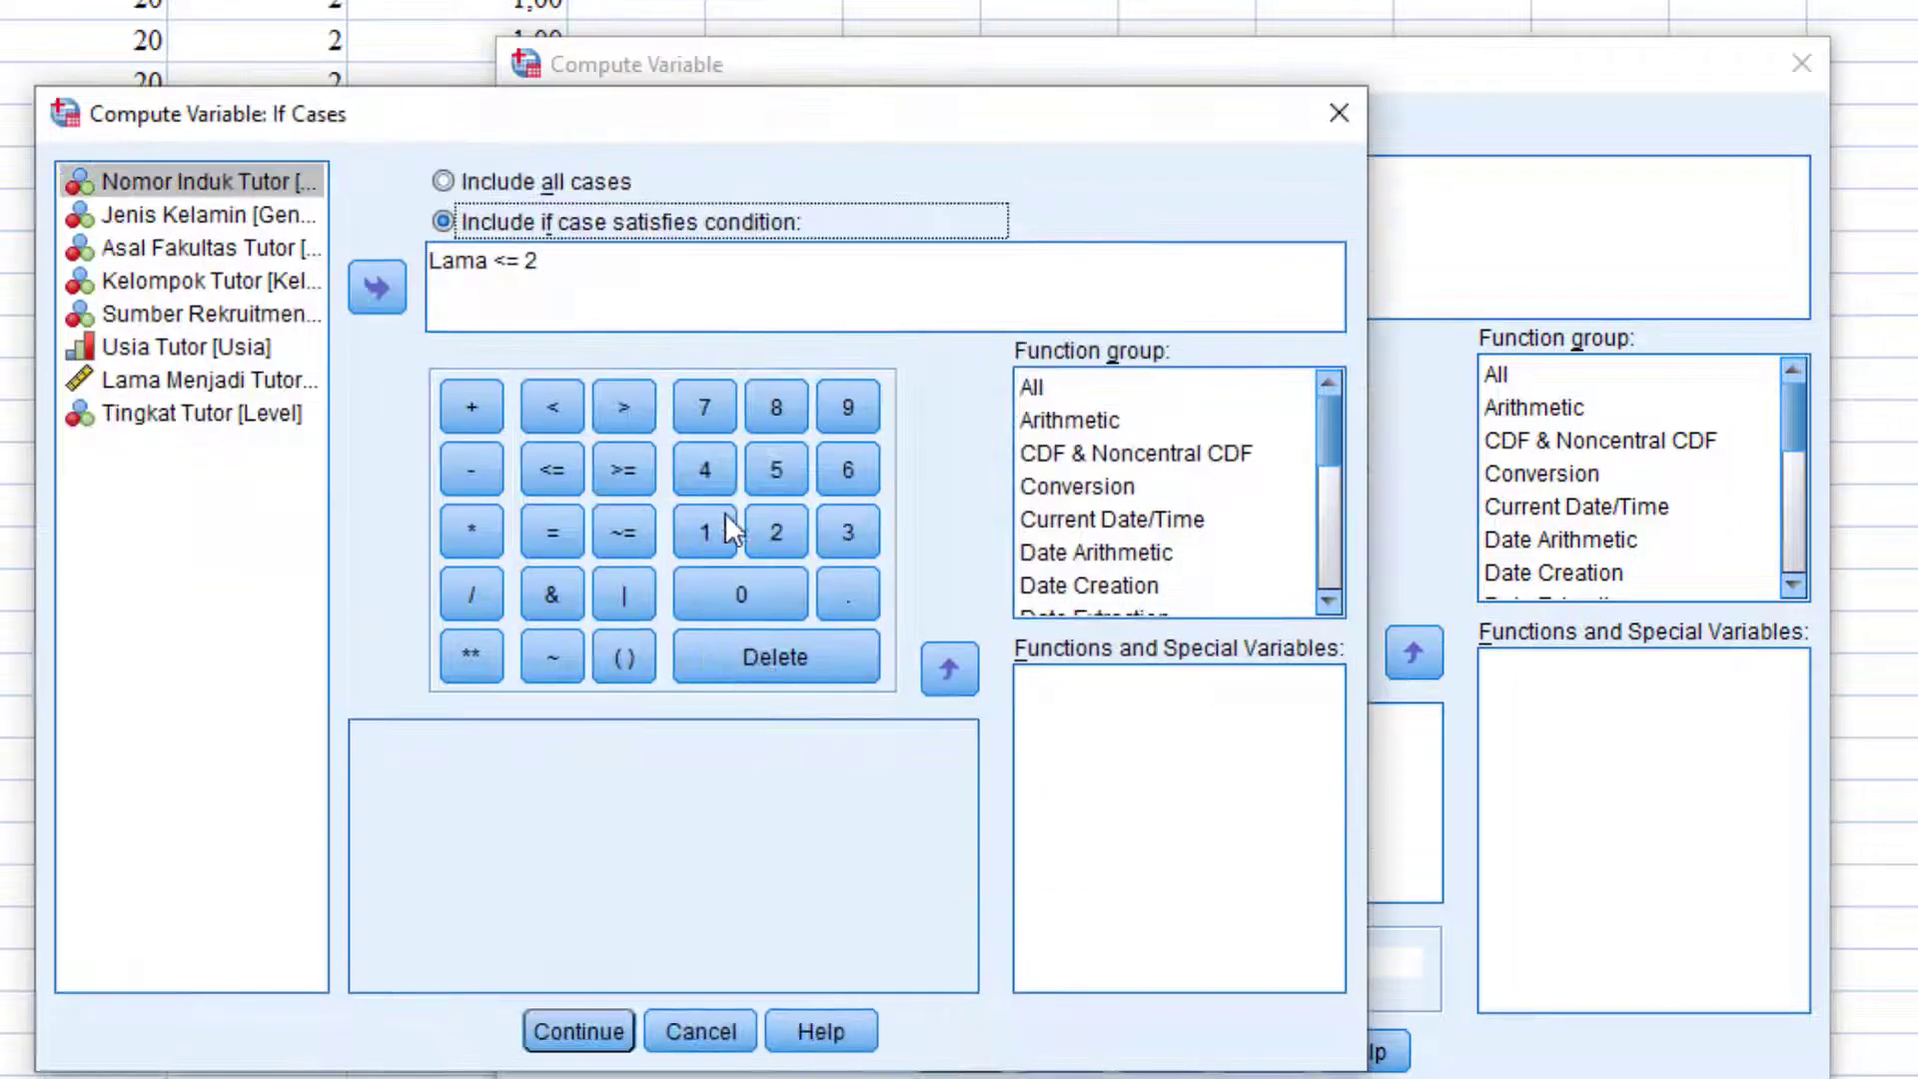
click(519, 270)
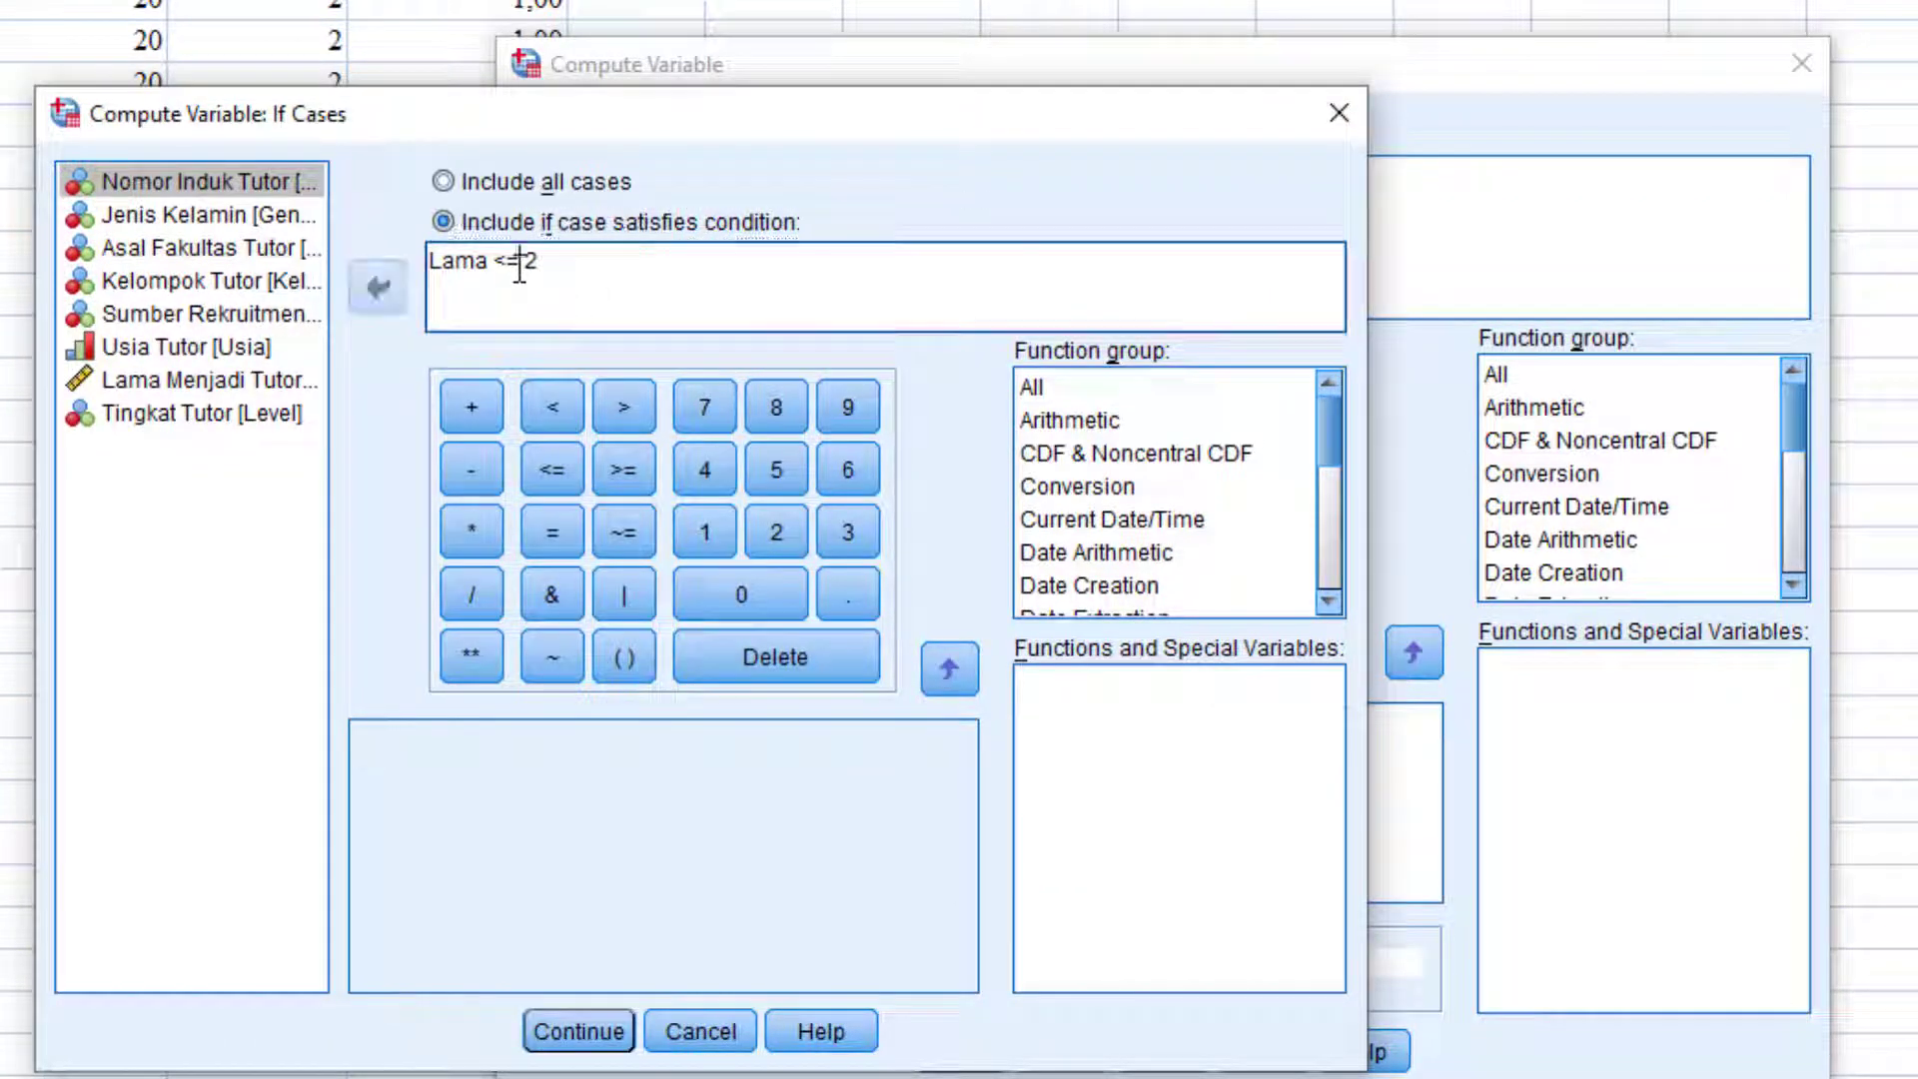
key(BackSpace)
key(BackSpace)
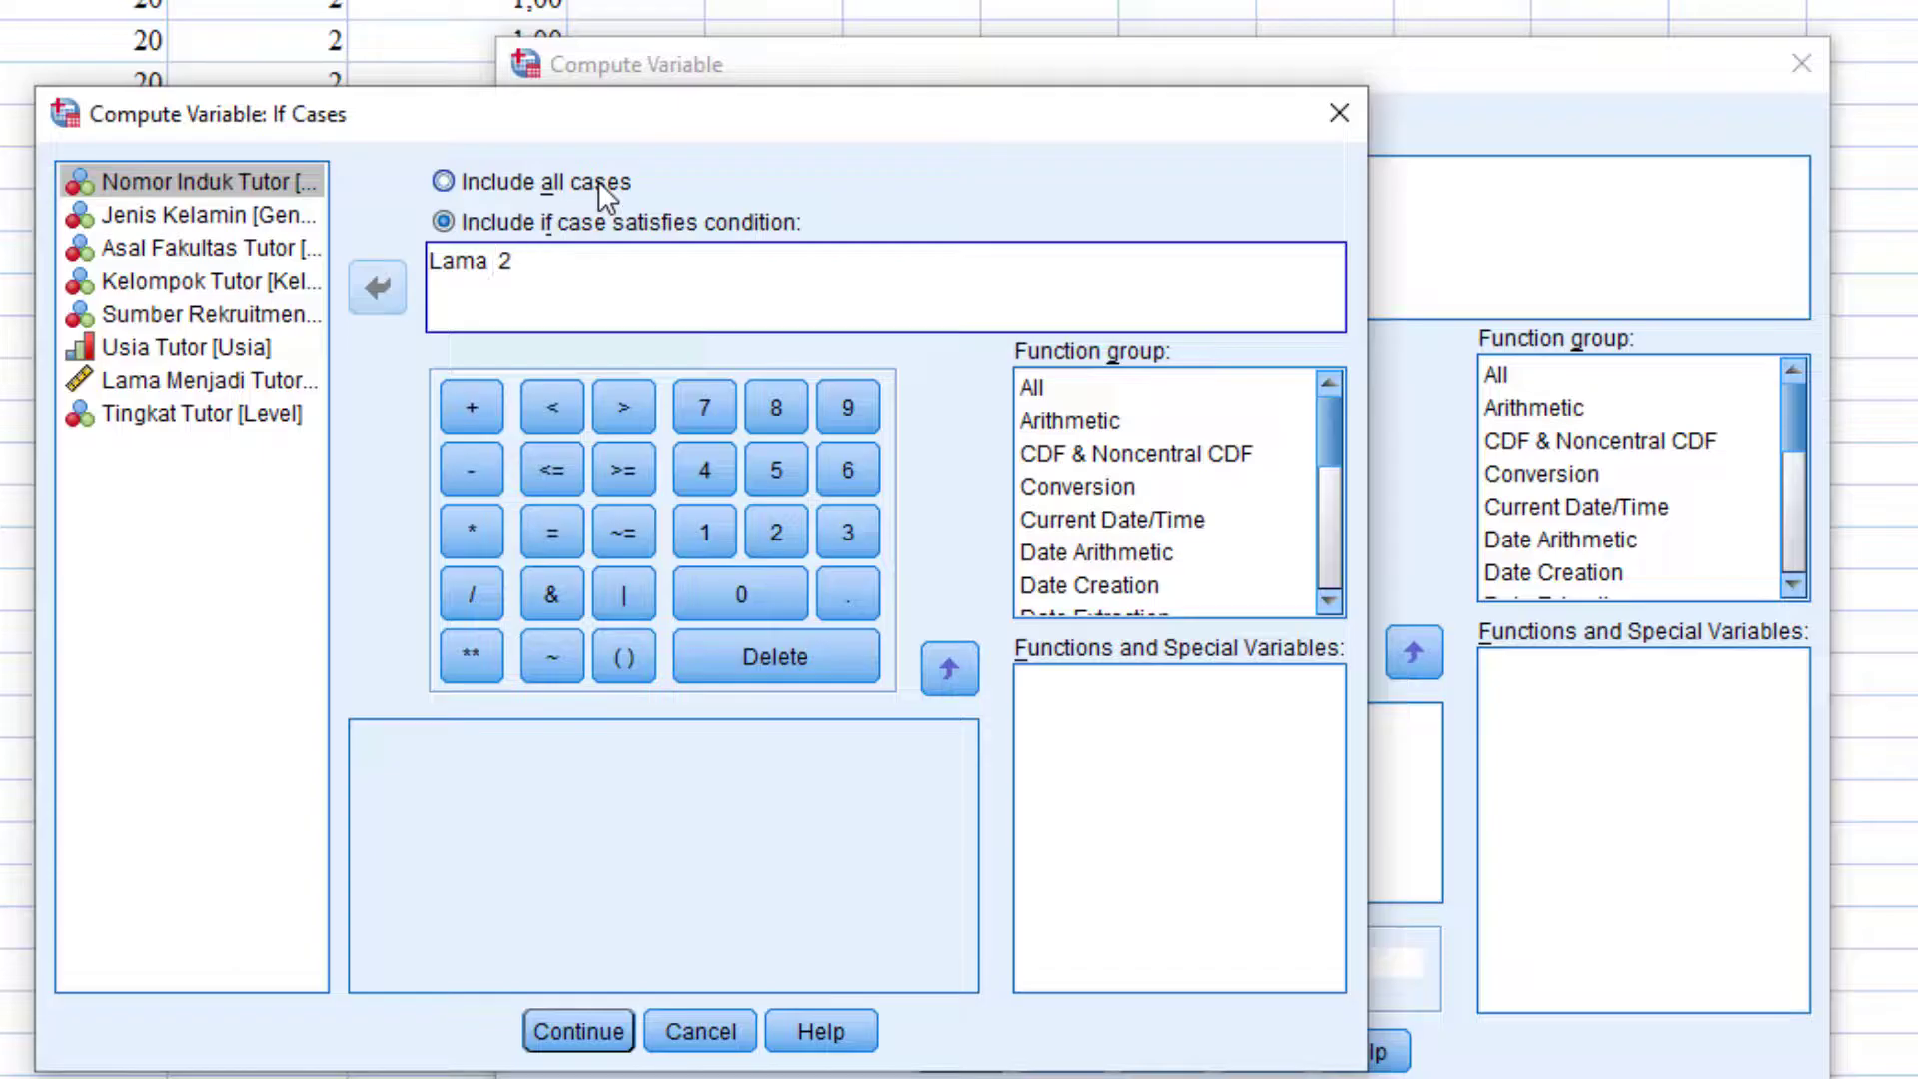
click(623, 407)
click(640, 270)
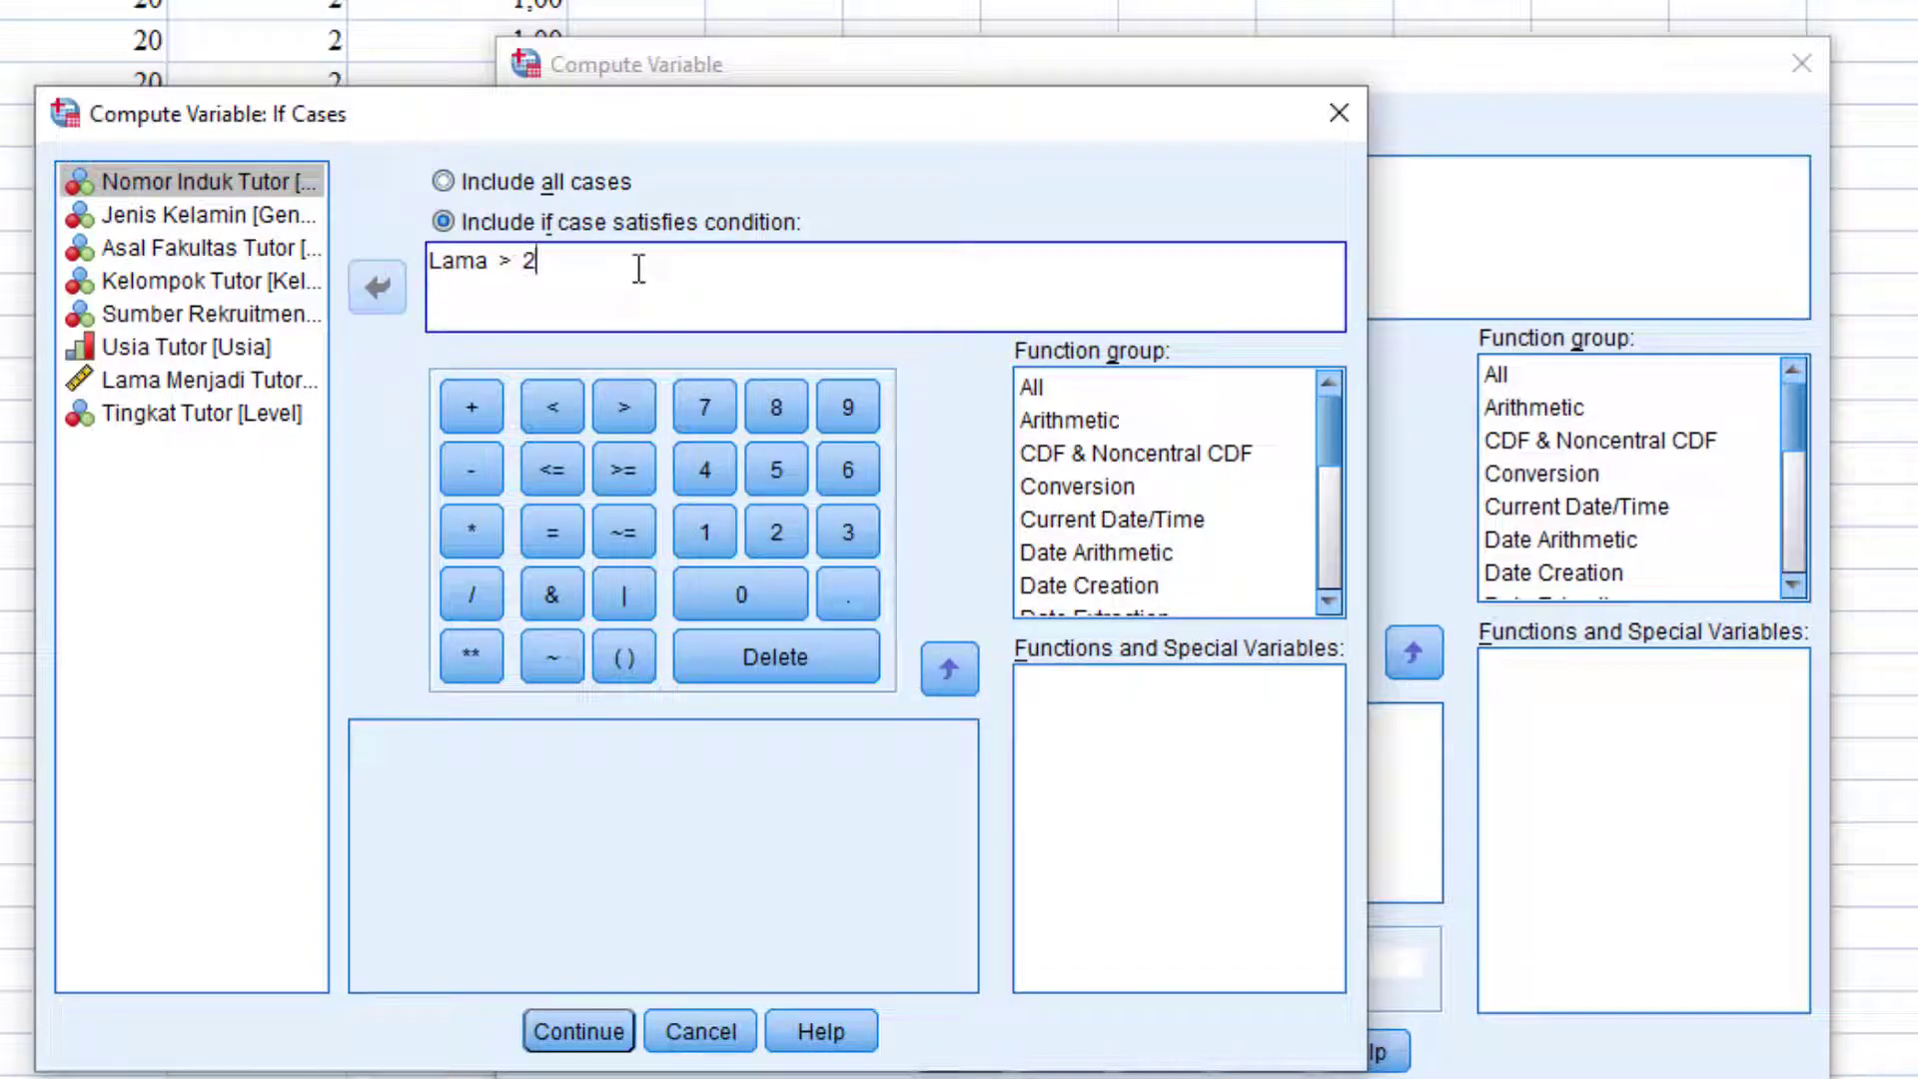
text(and)
click(563, 473)
click(715, 466)
click(596, 1015)
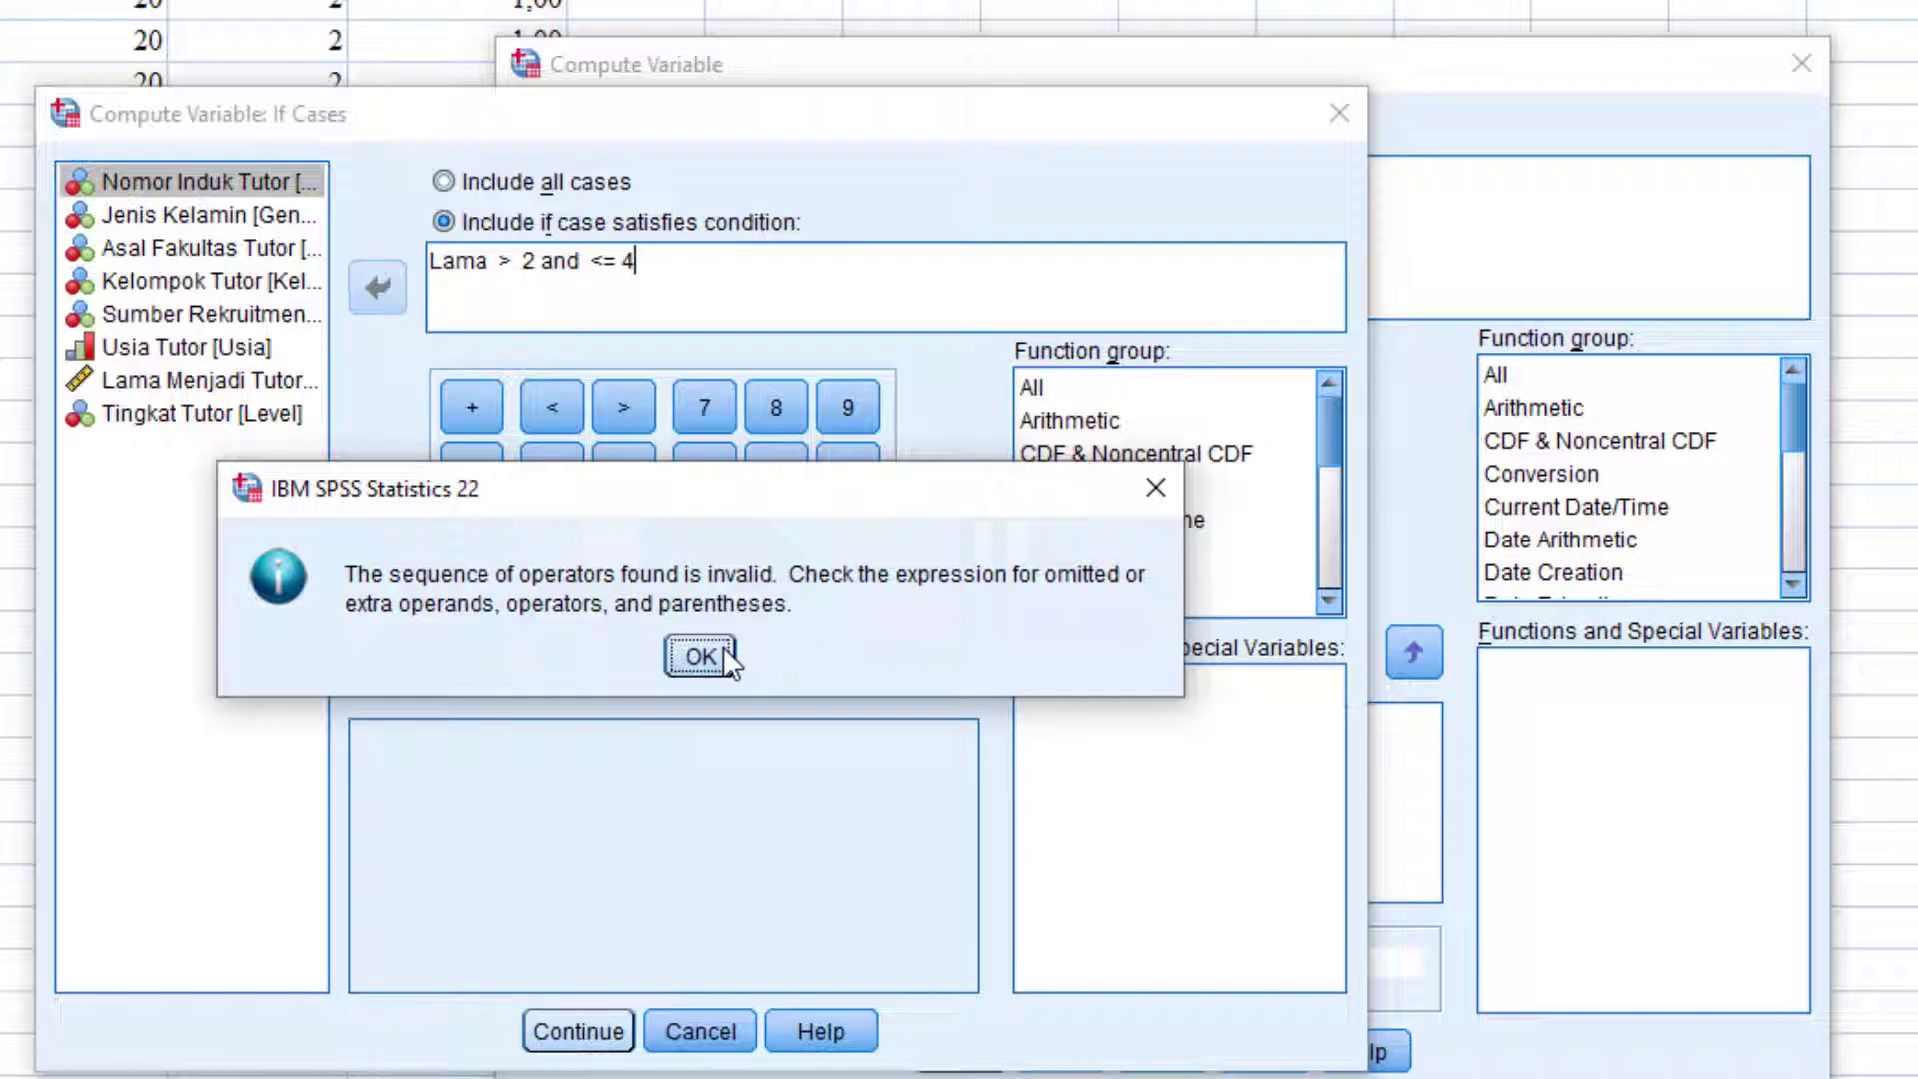
click(702, 656)
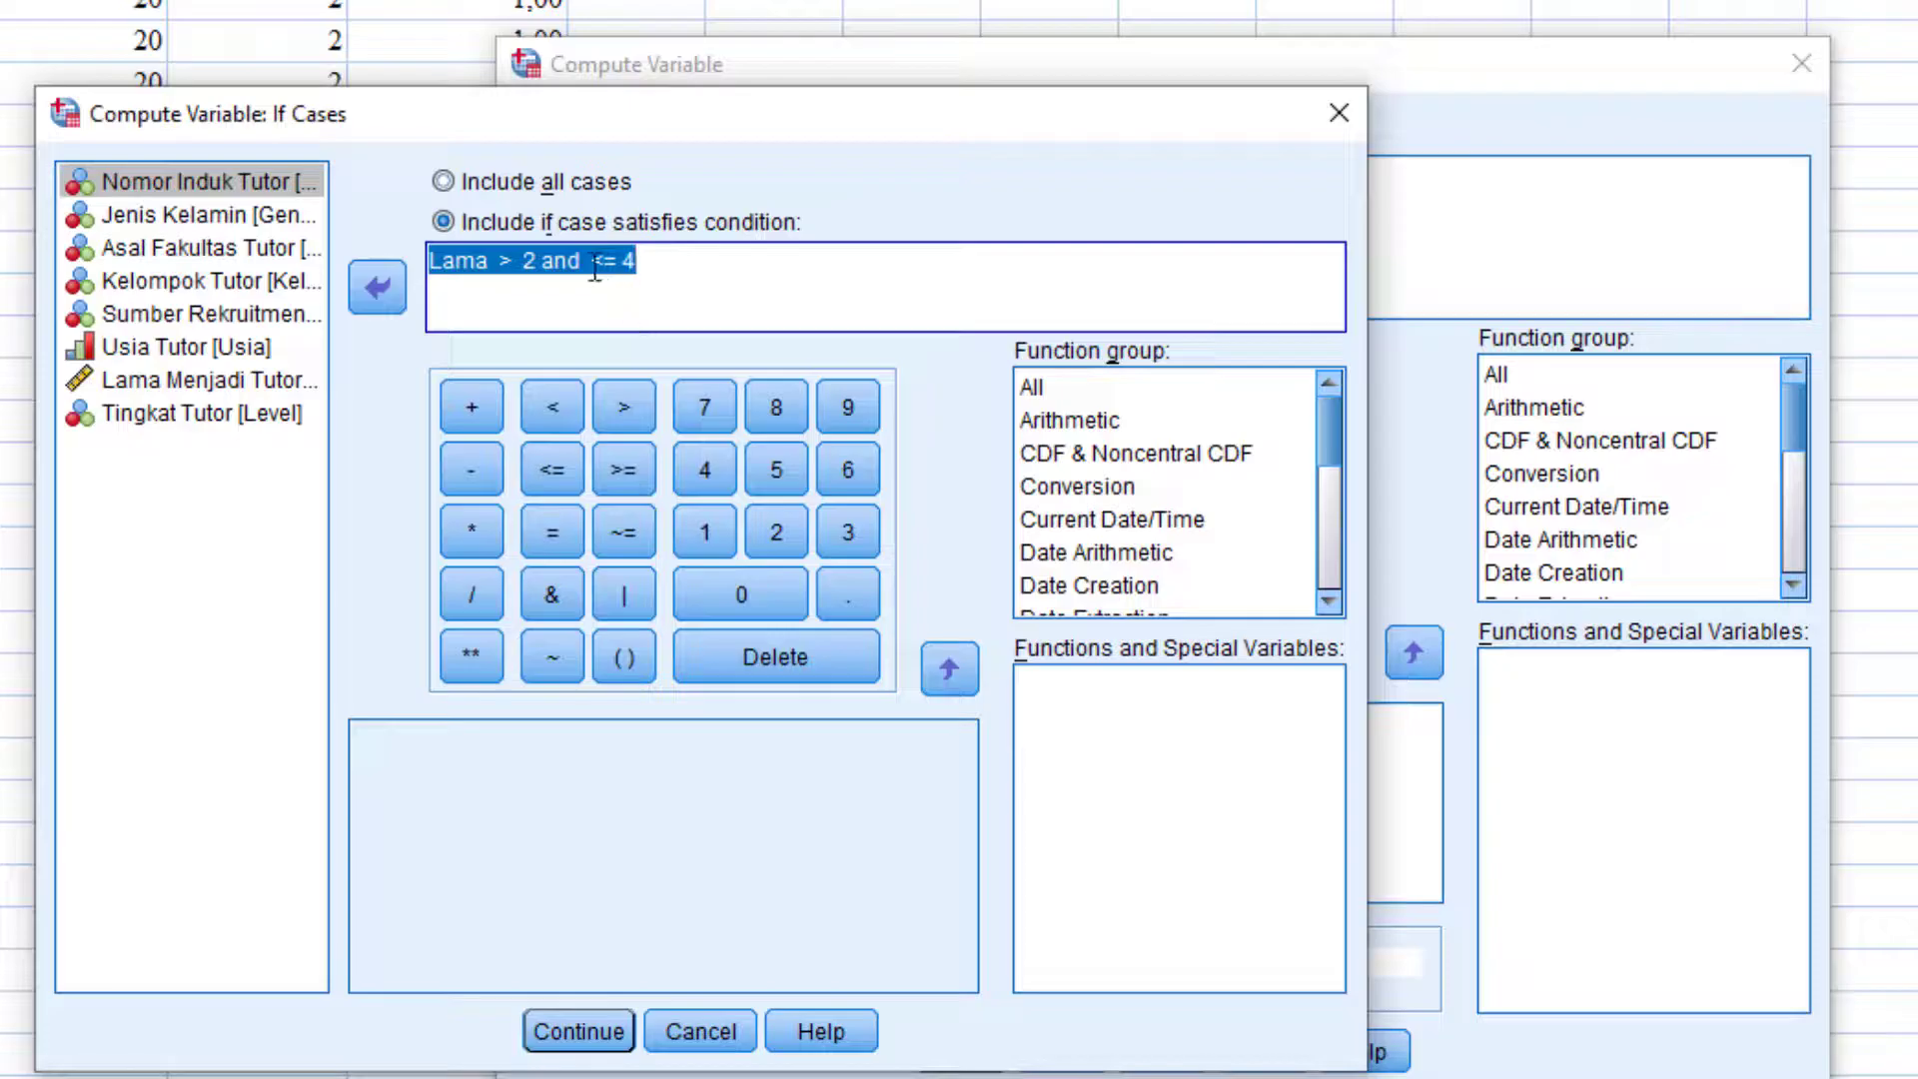
Step: Insert the Lama variable before <= 4 to make the case condition Lama > 2 and Lama <= 4
click(591, 263)
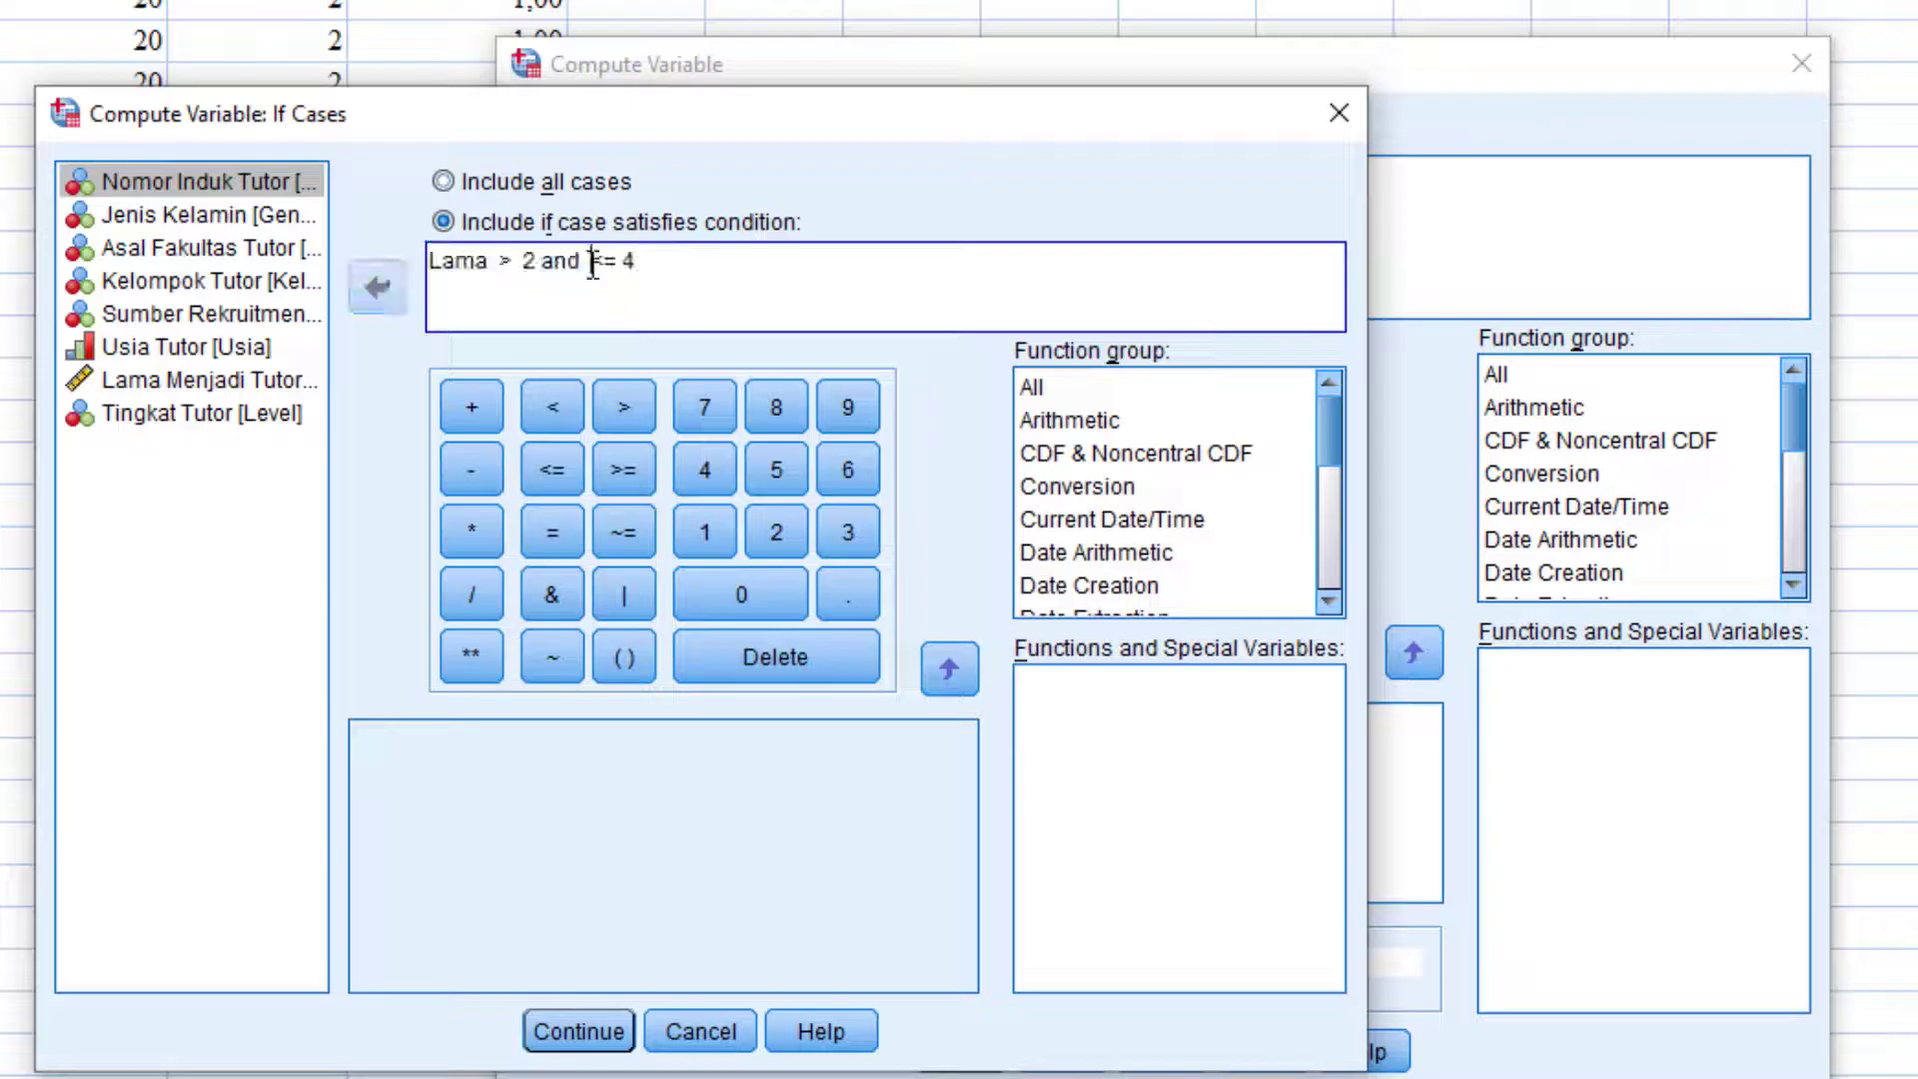
click(108, 377)
double_click(108, 378)
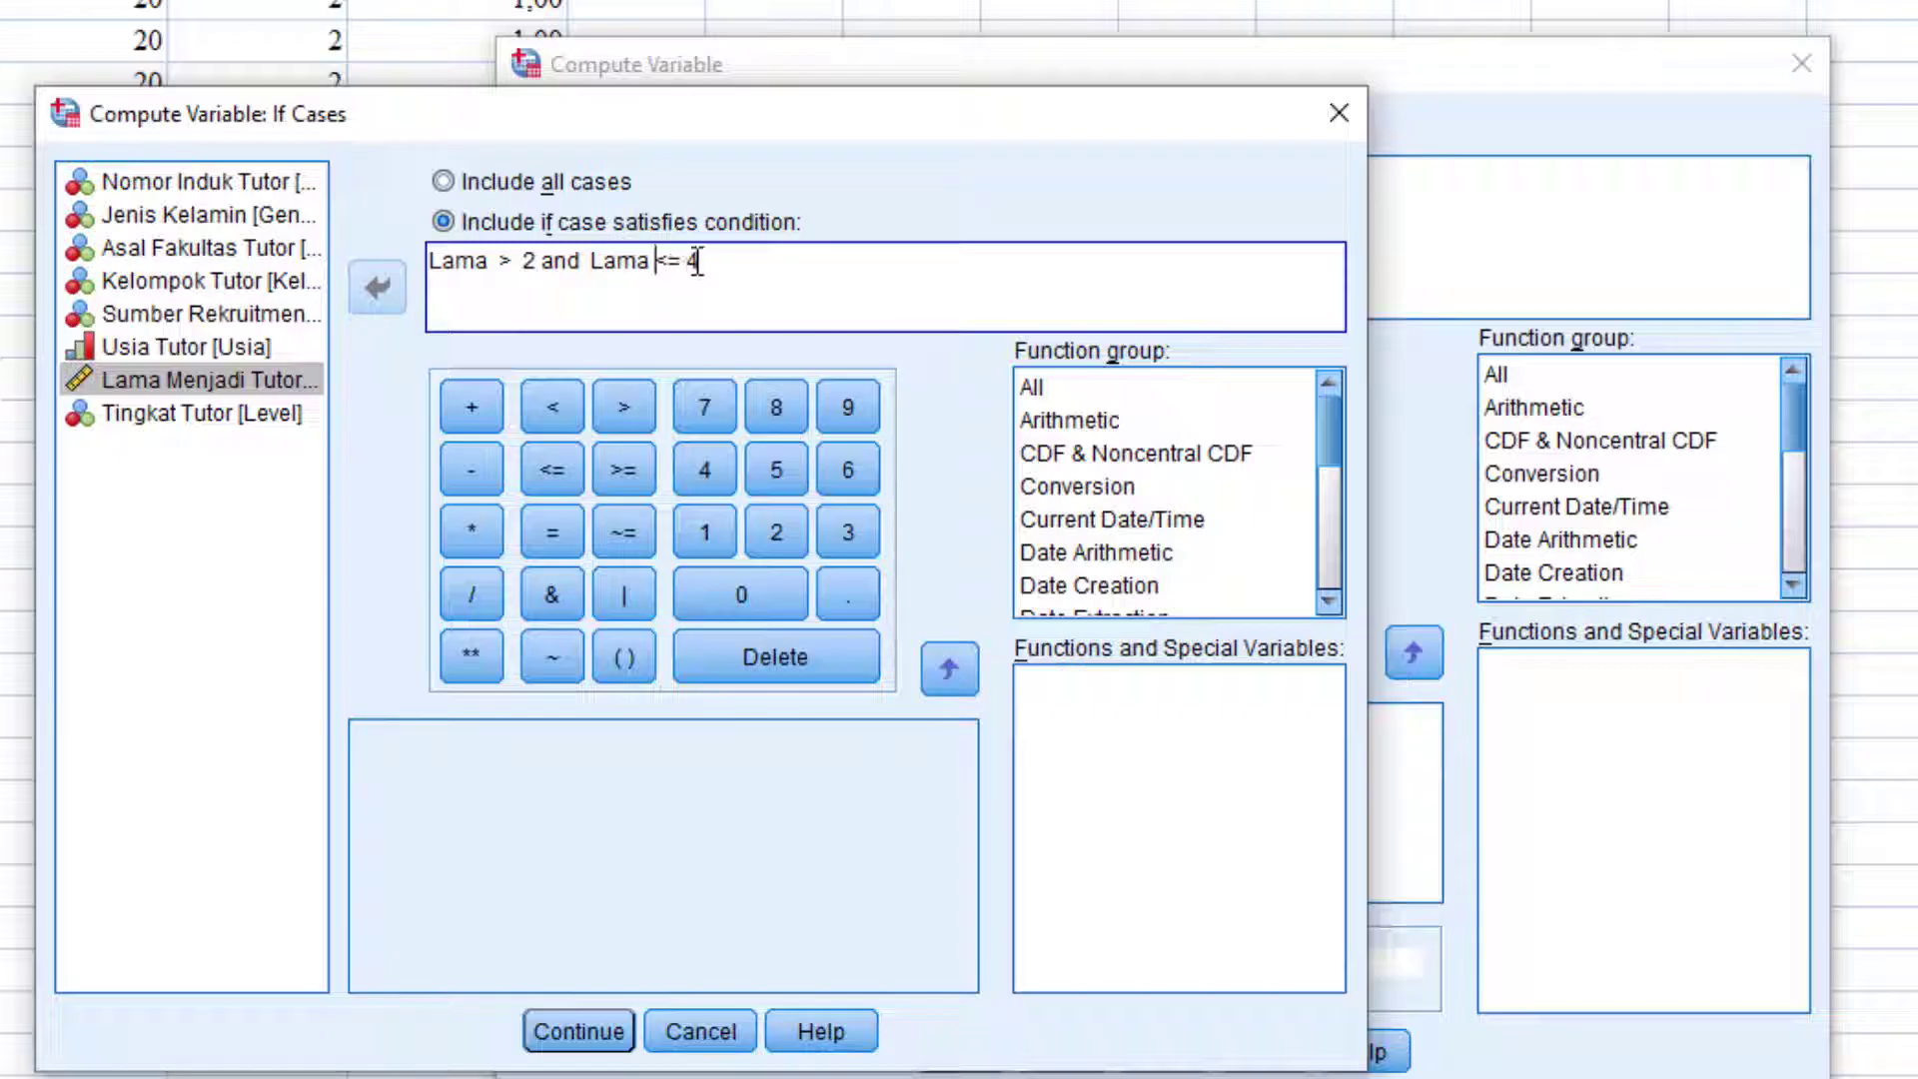
click(579, 1030)
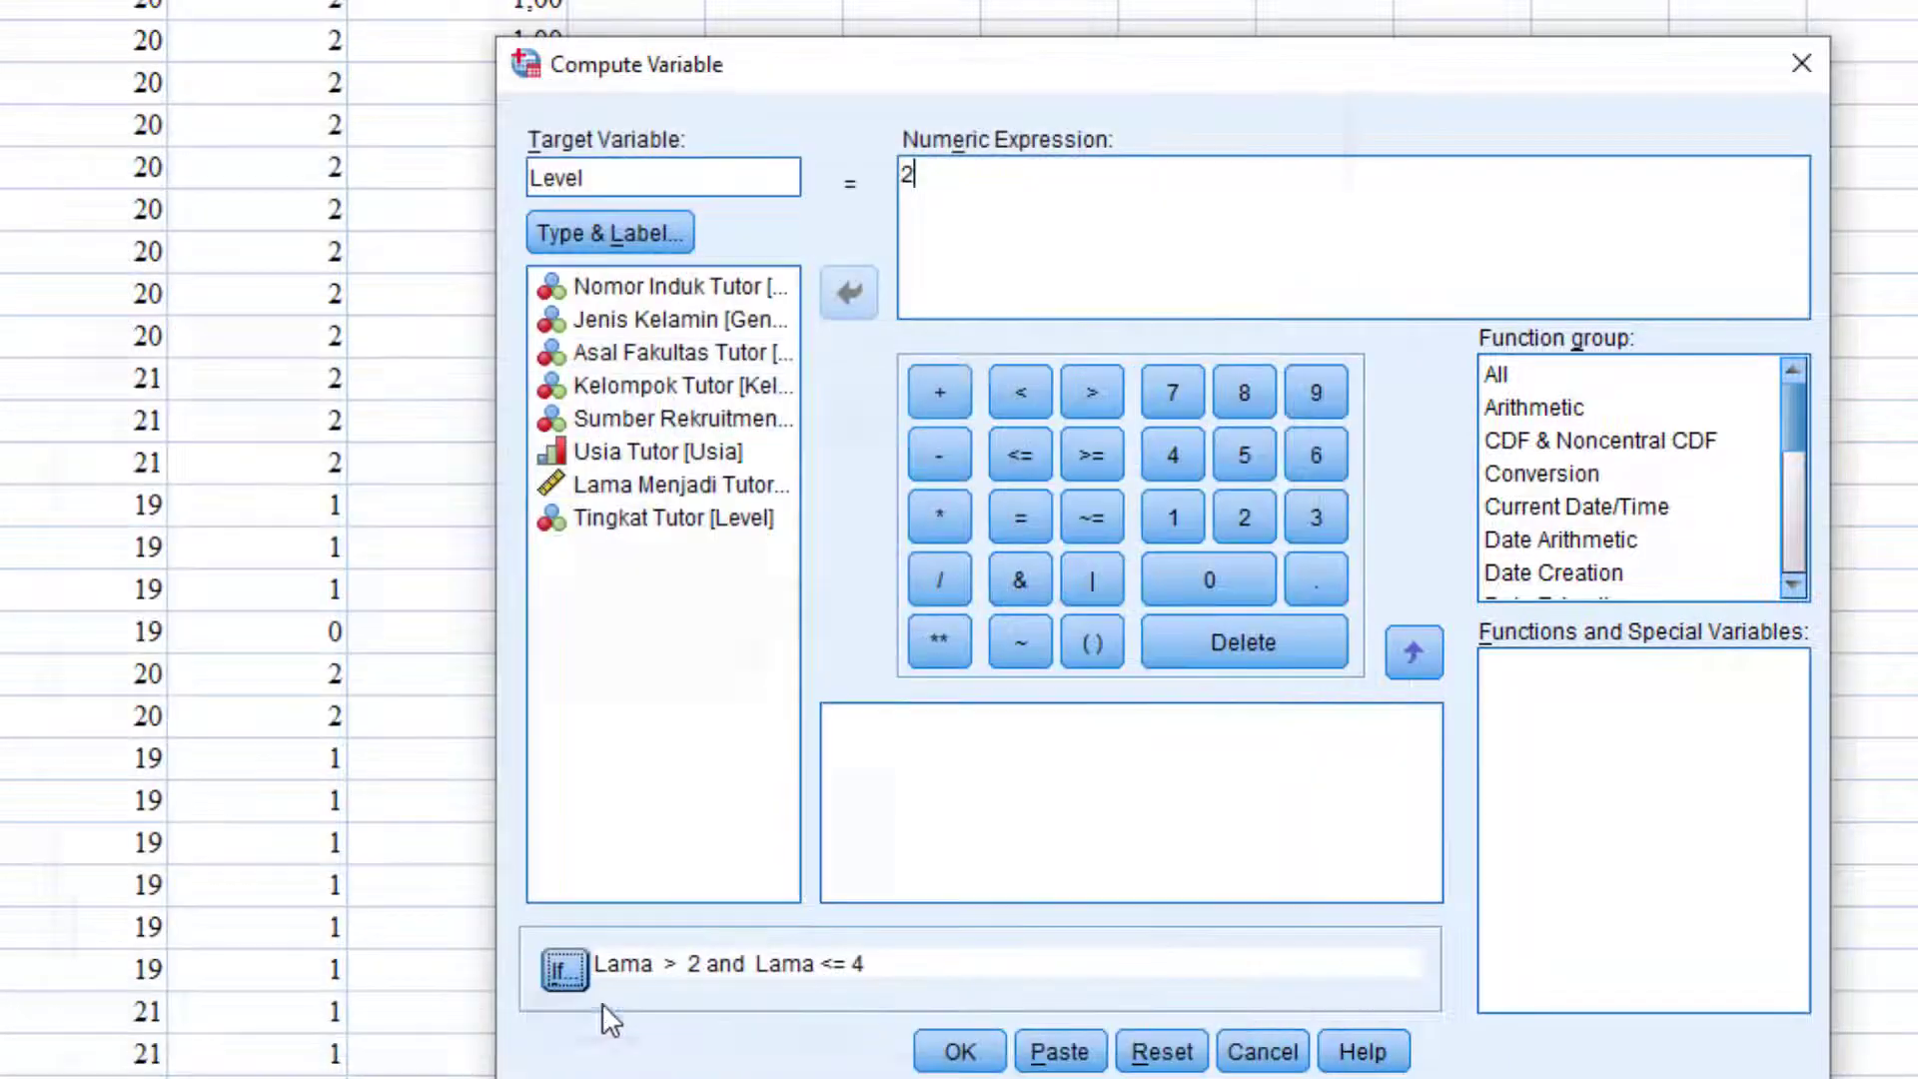
Step: Run the conditional computation, overwriting the existing Level variable, and check the Level values in the Tutor.sav data
click(943, 1051)
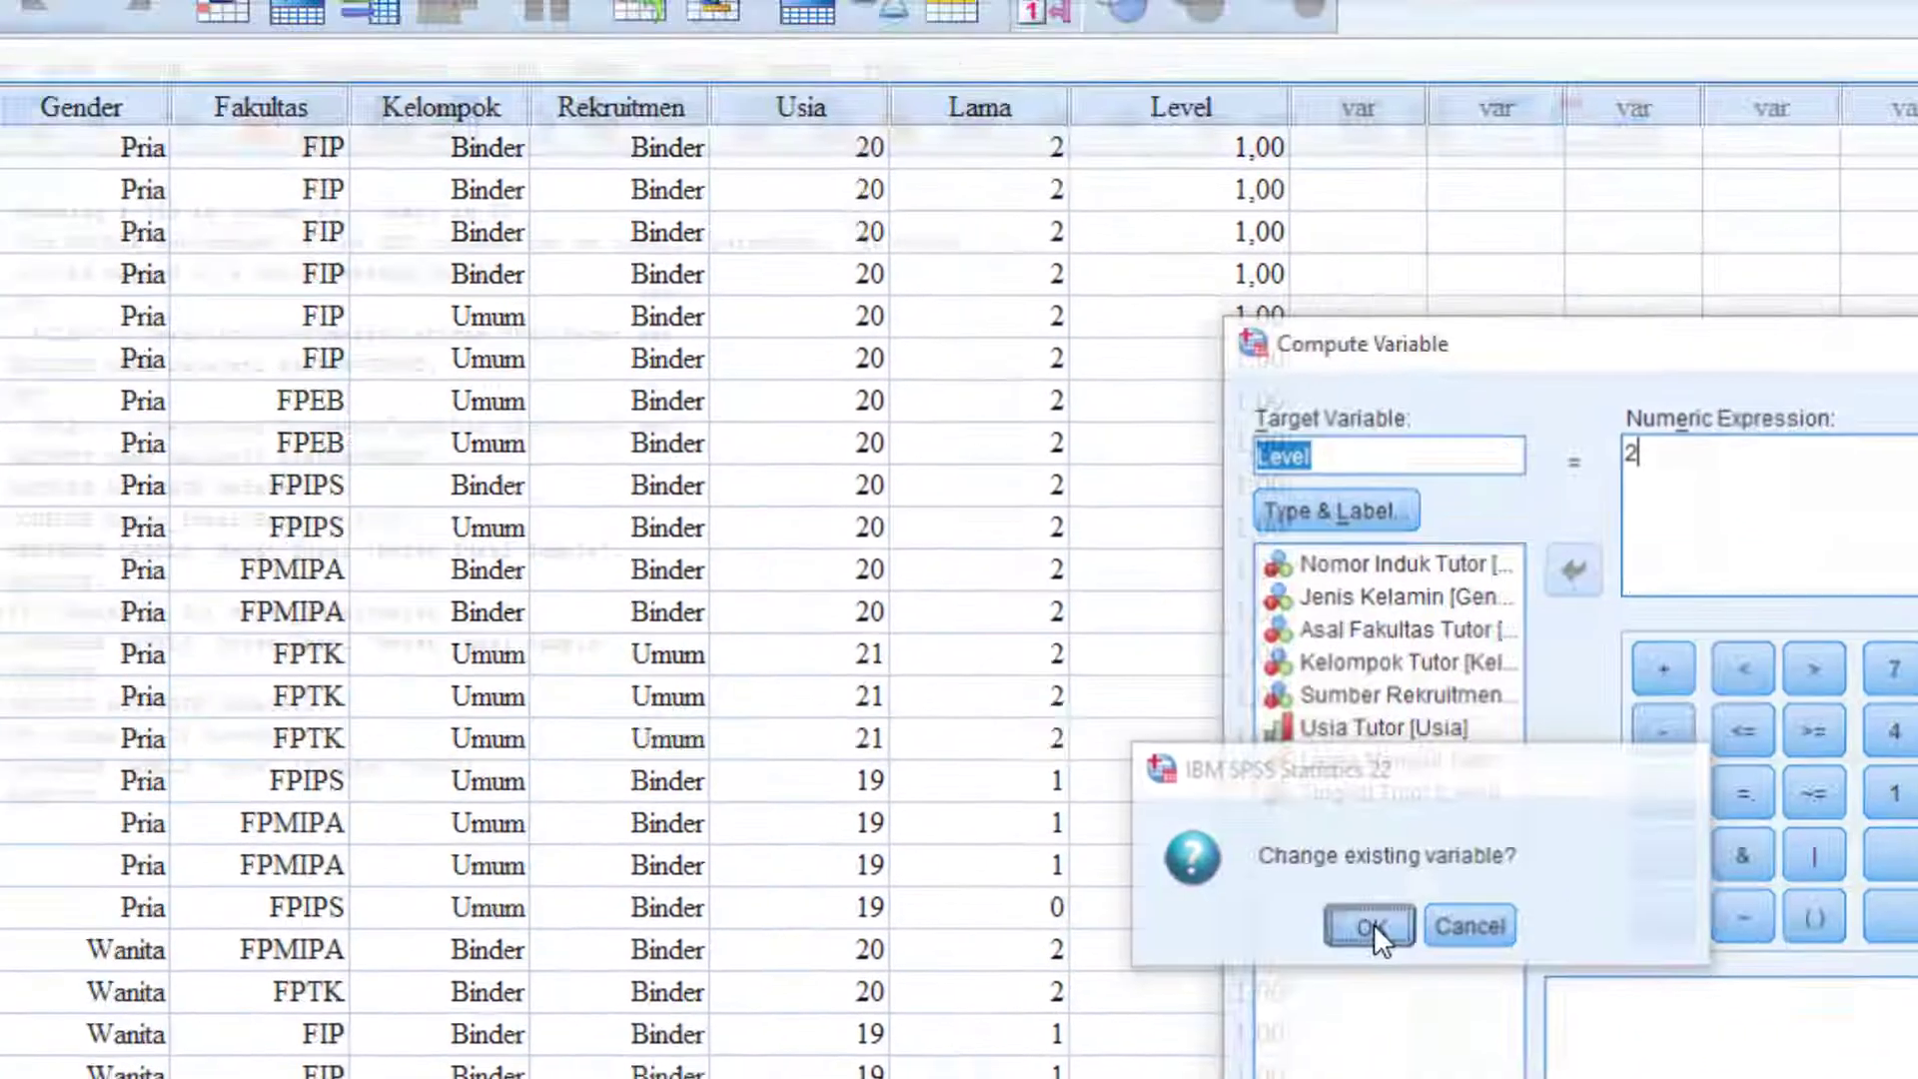
click(647, 650)
click(639, 1077)
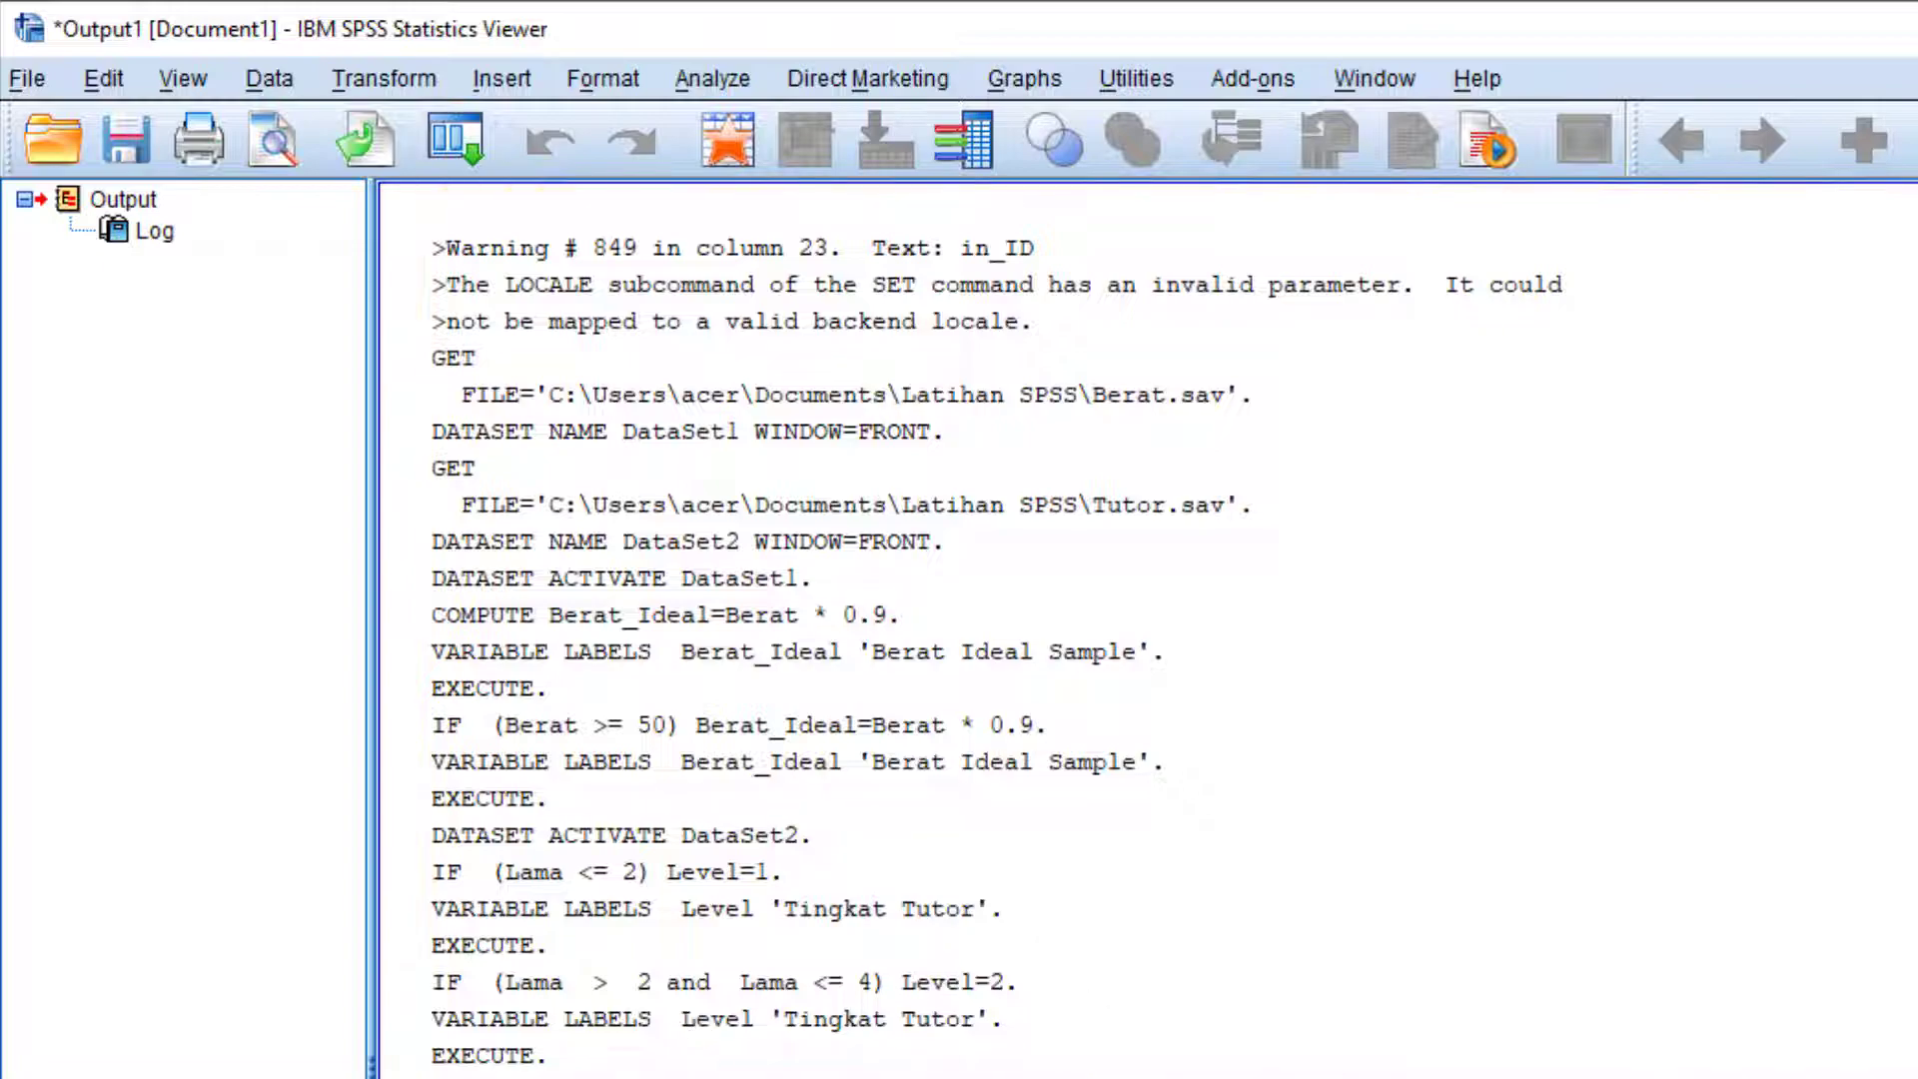
click(849, 1077)
scroll(1545, 741, down, 10)
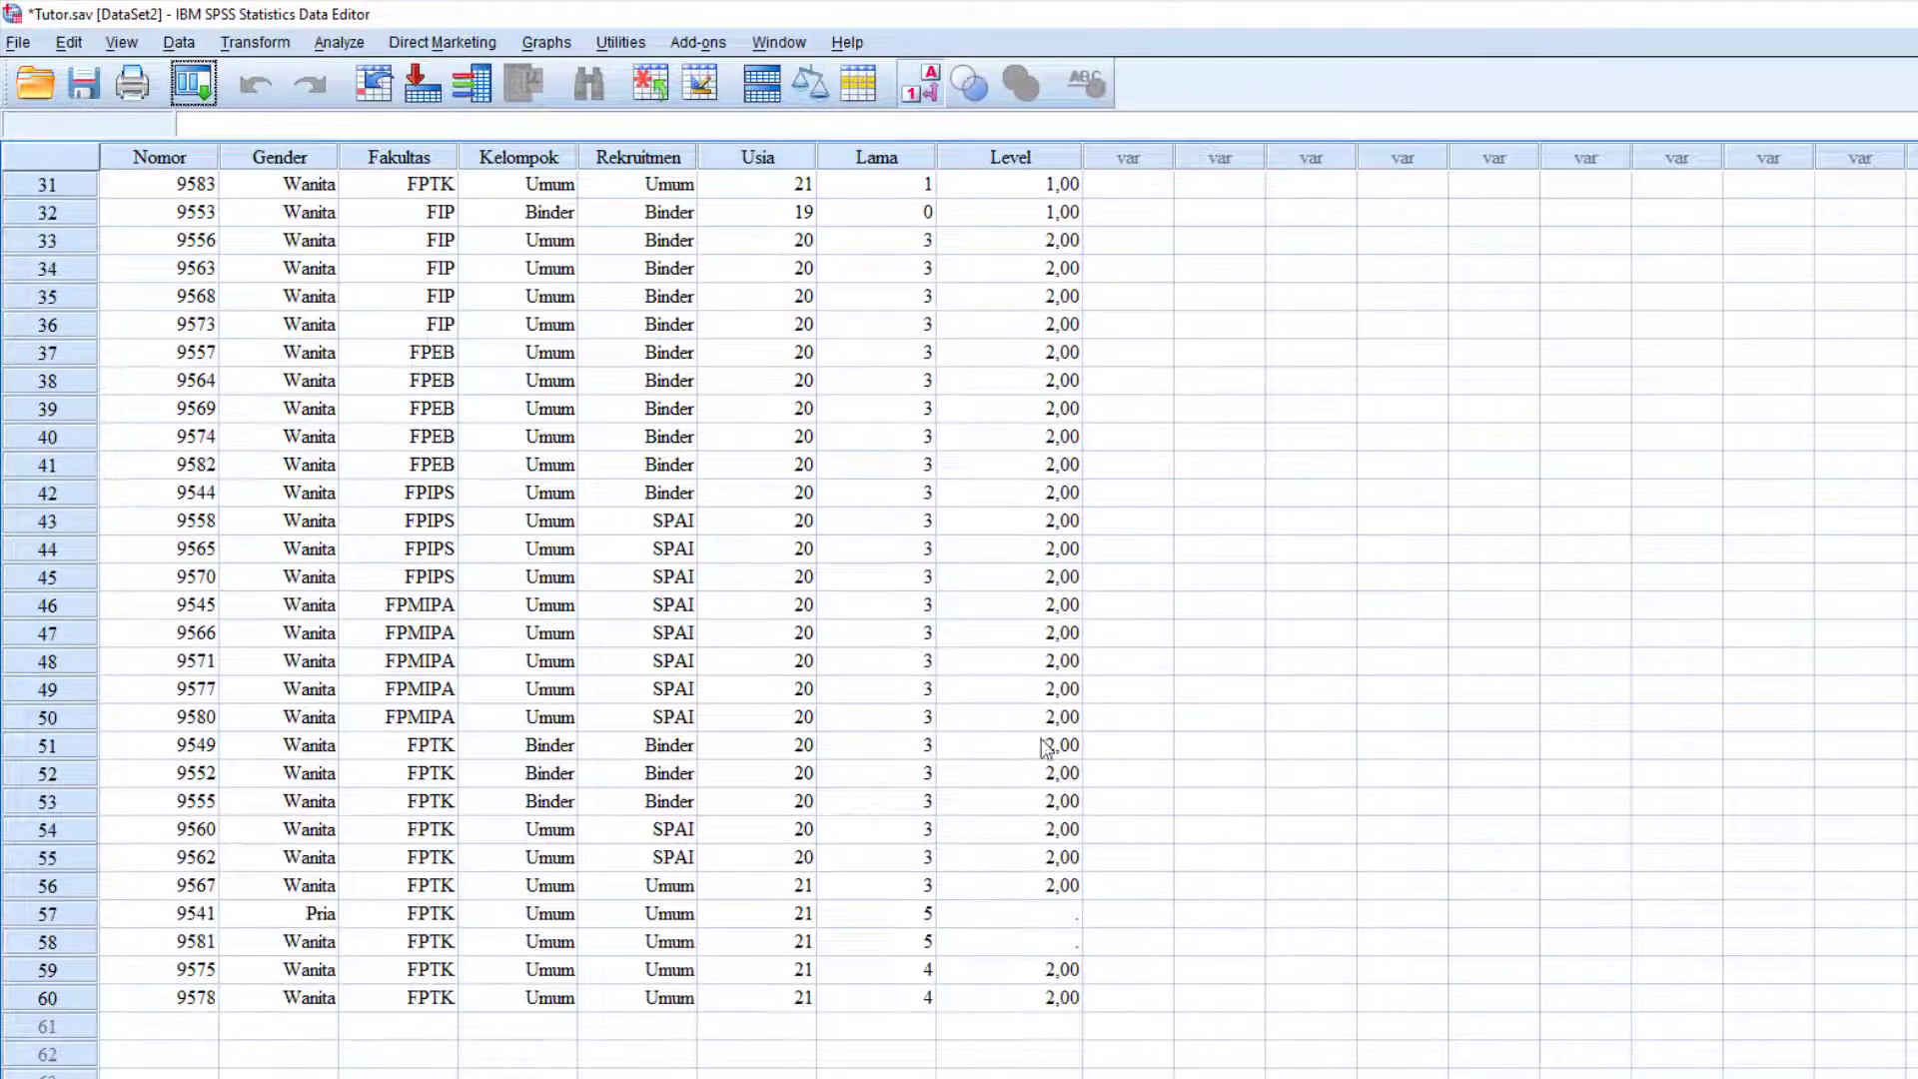
Step: Start a new Compute Variable run for Level and set its numeric expression to 3
click(254, 42)
click(284, 65)
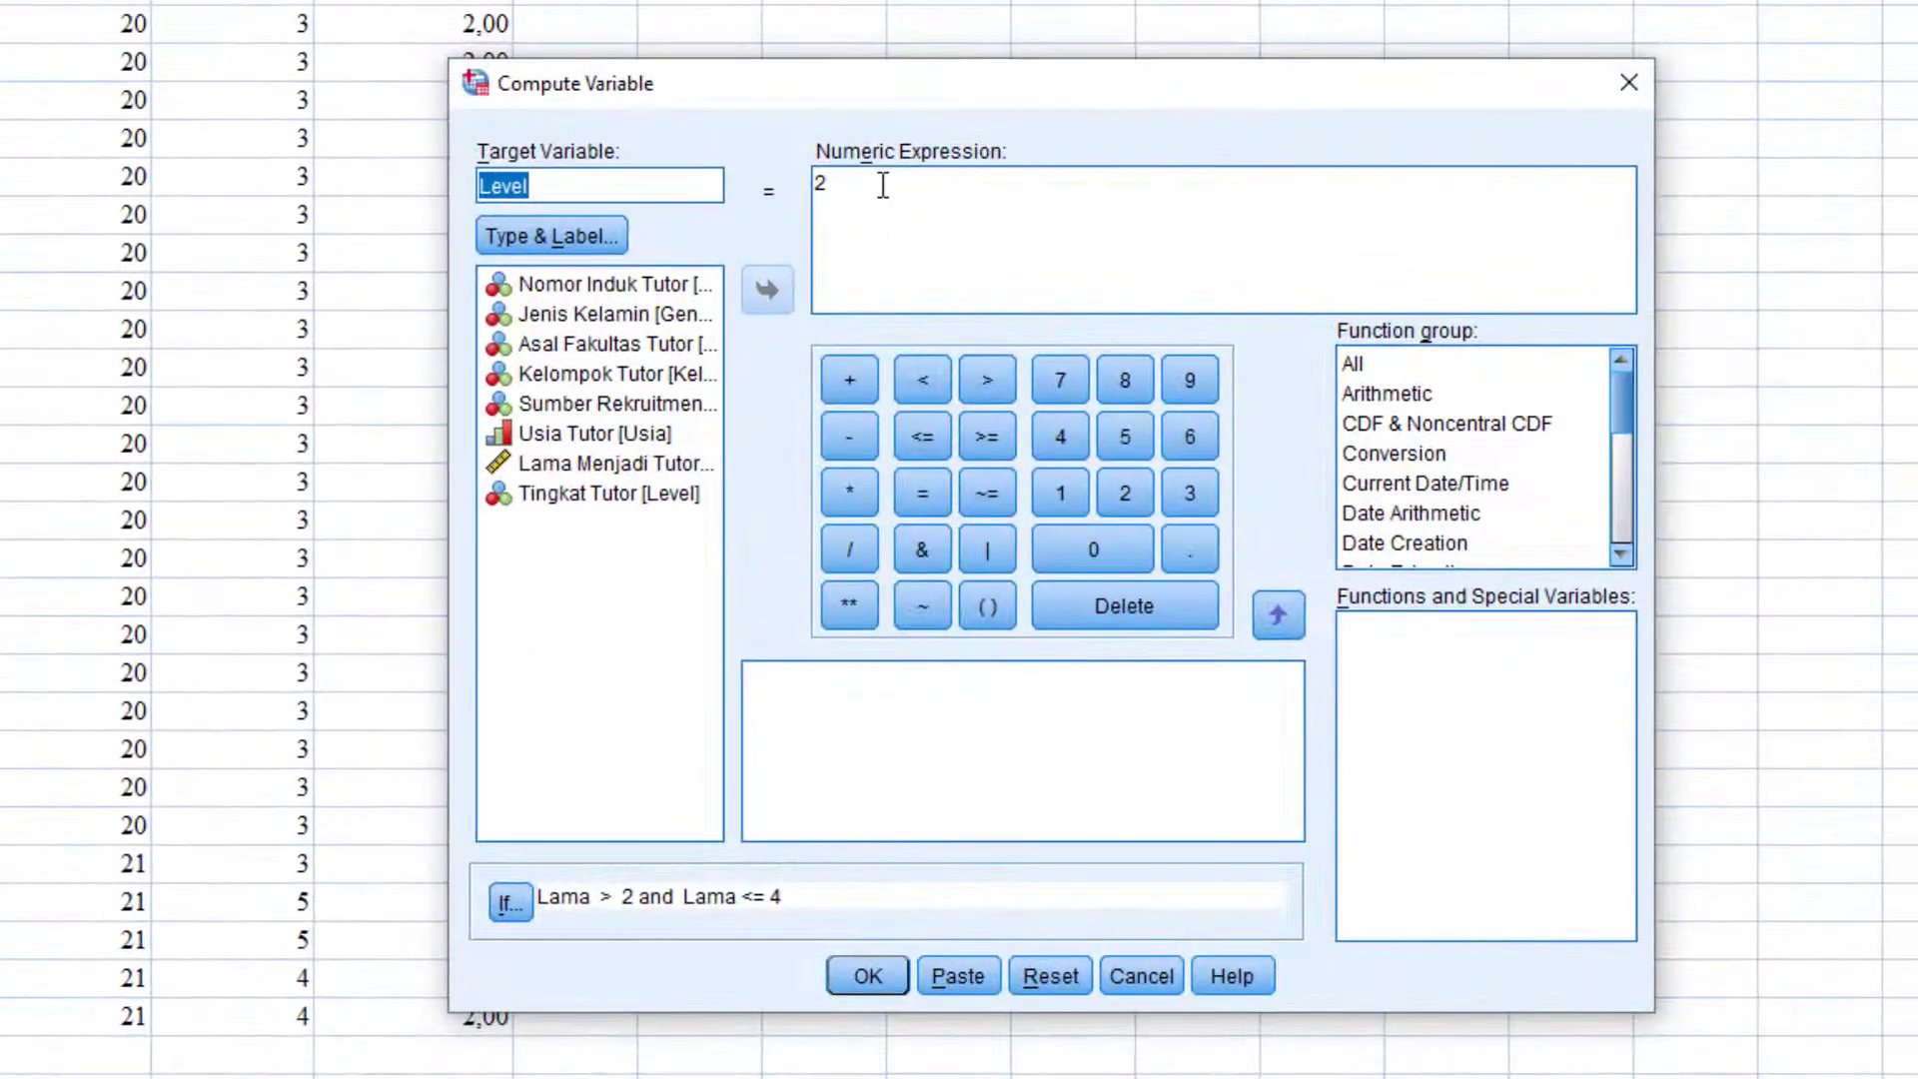
click(966, 222)
key(BackSpace)
text(3)
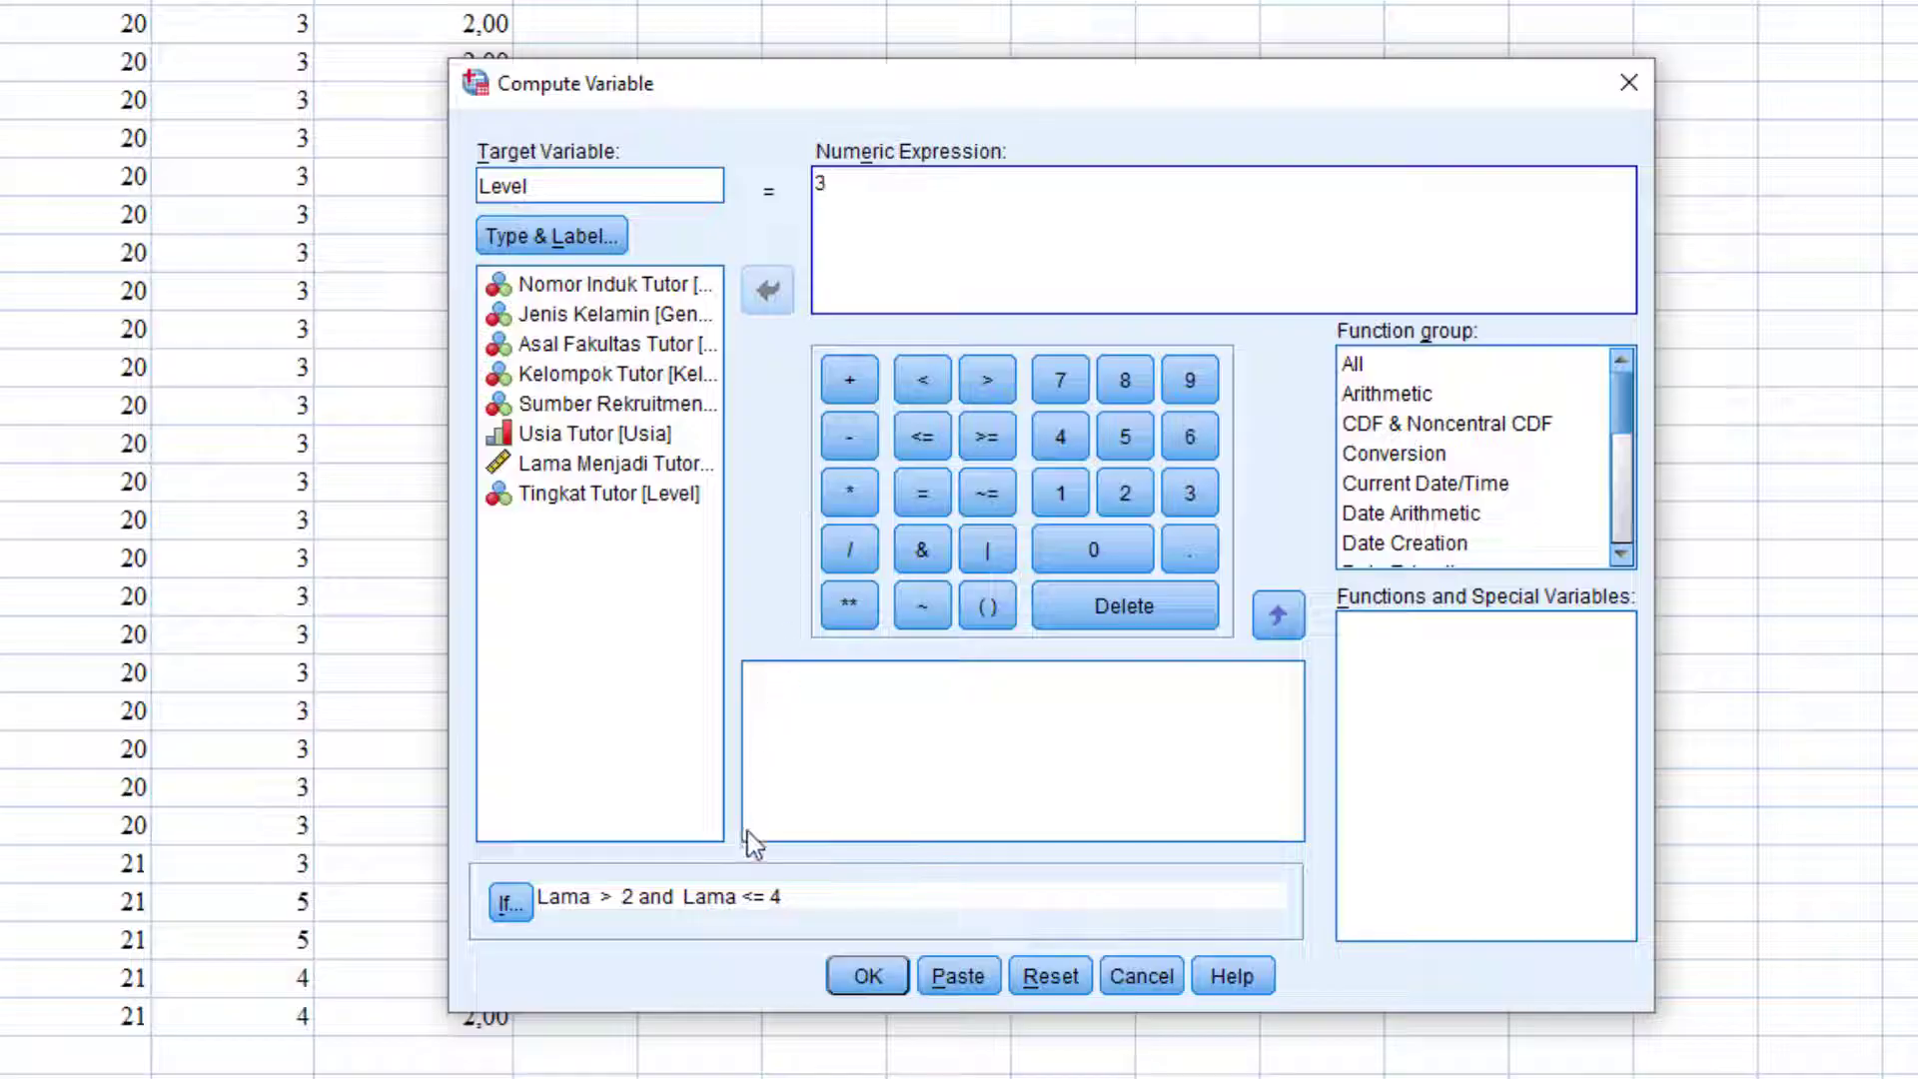
Step: Replace the case condition with Lama >= 5 and run the computation, changing the existing Level variable
click(507, 900)
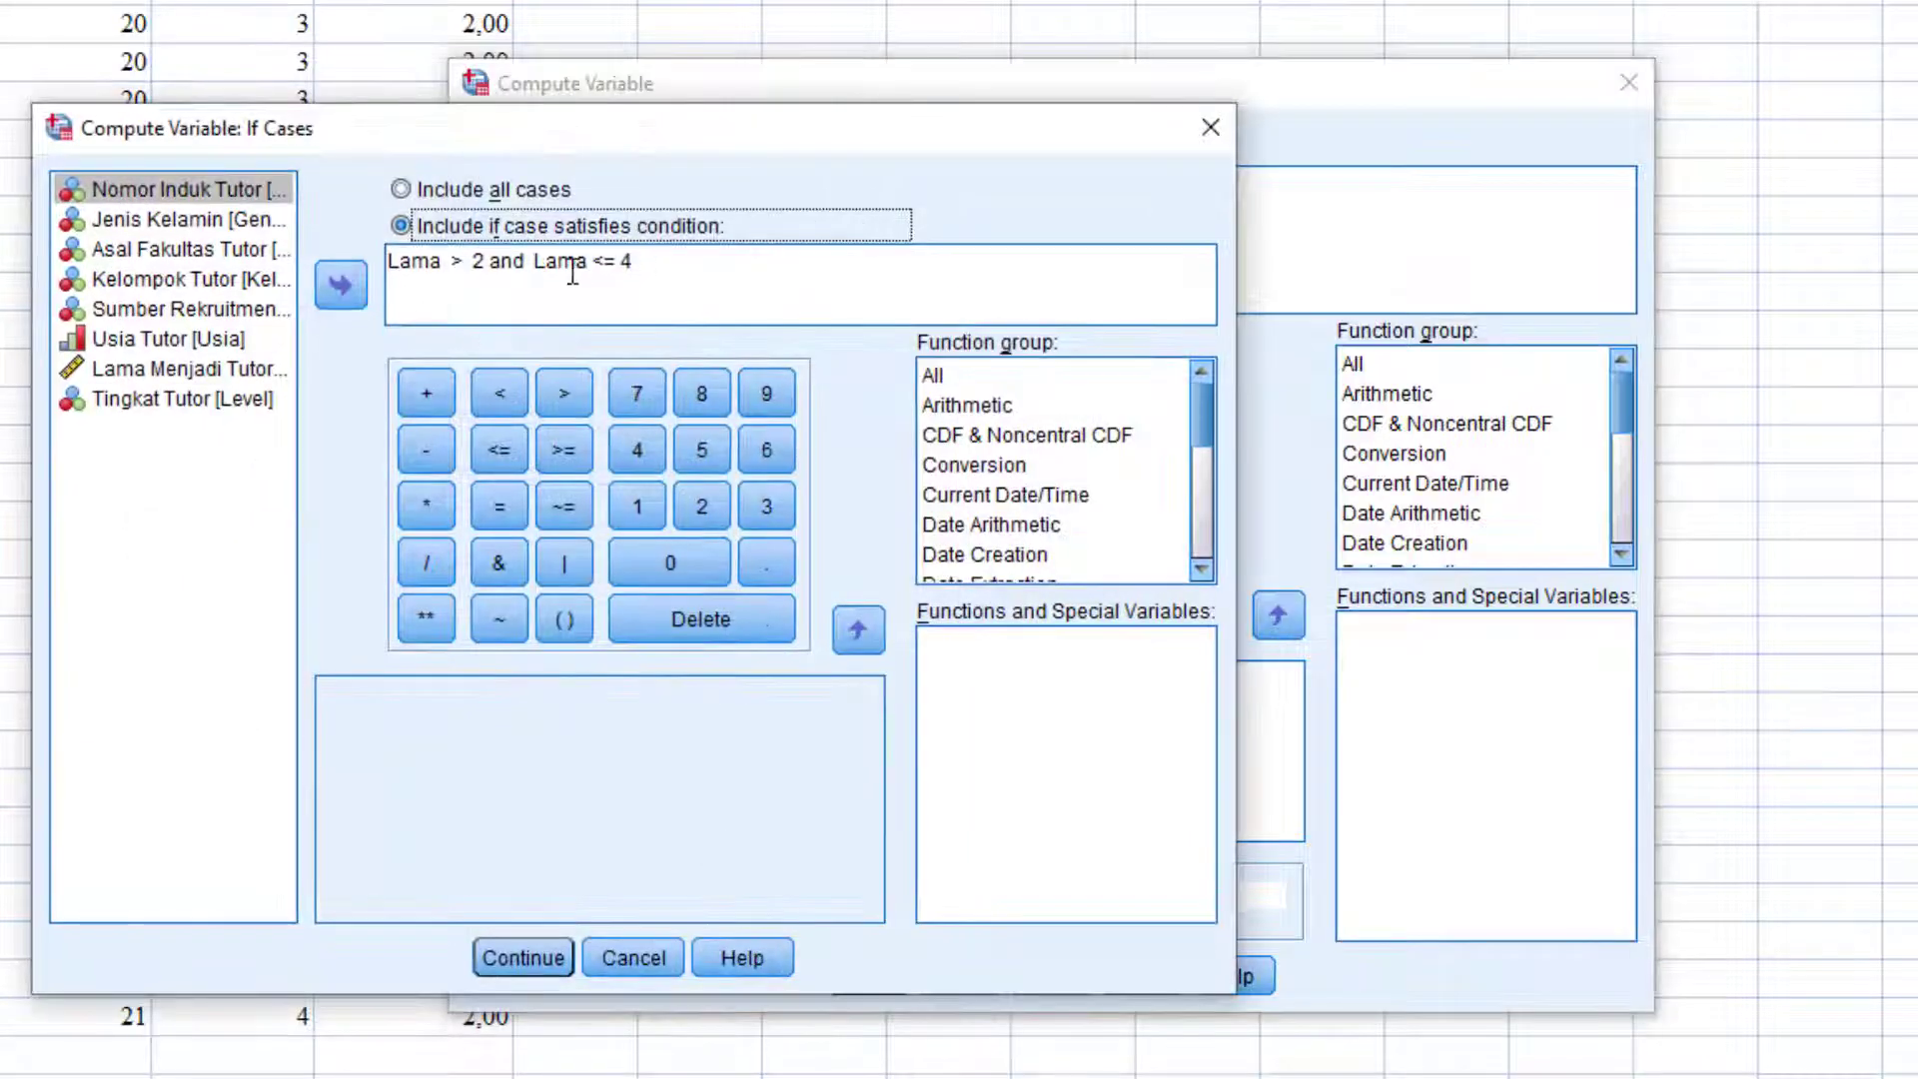
click(534, 268)
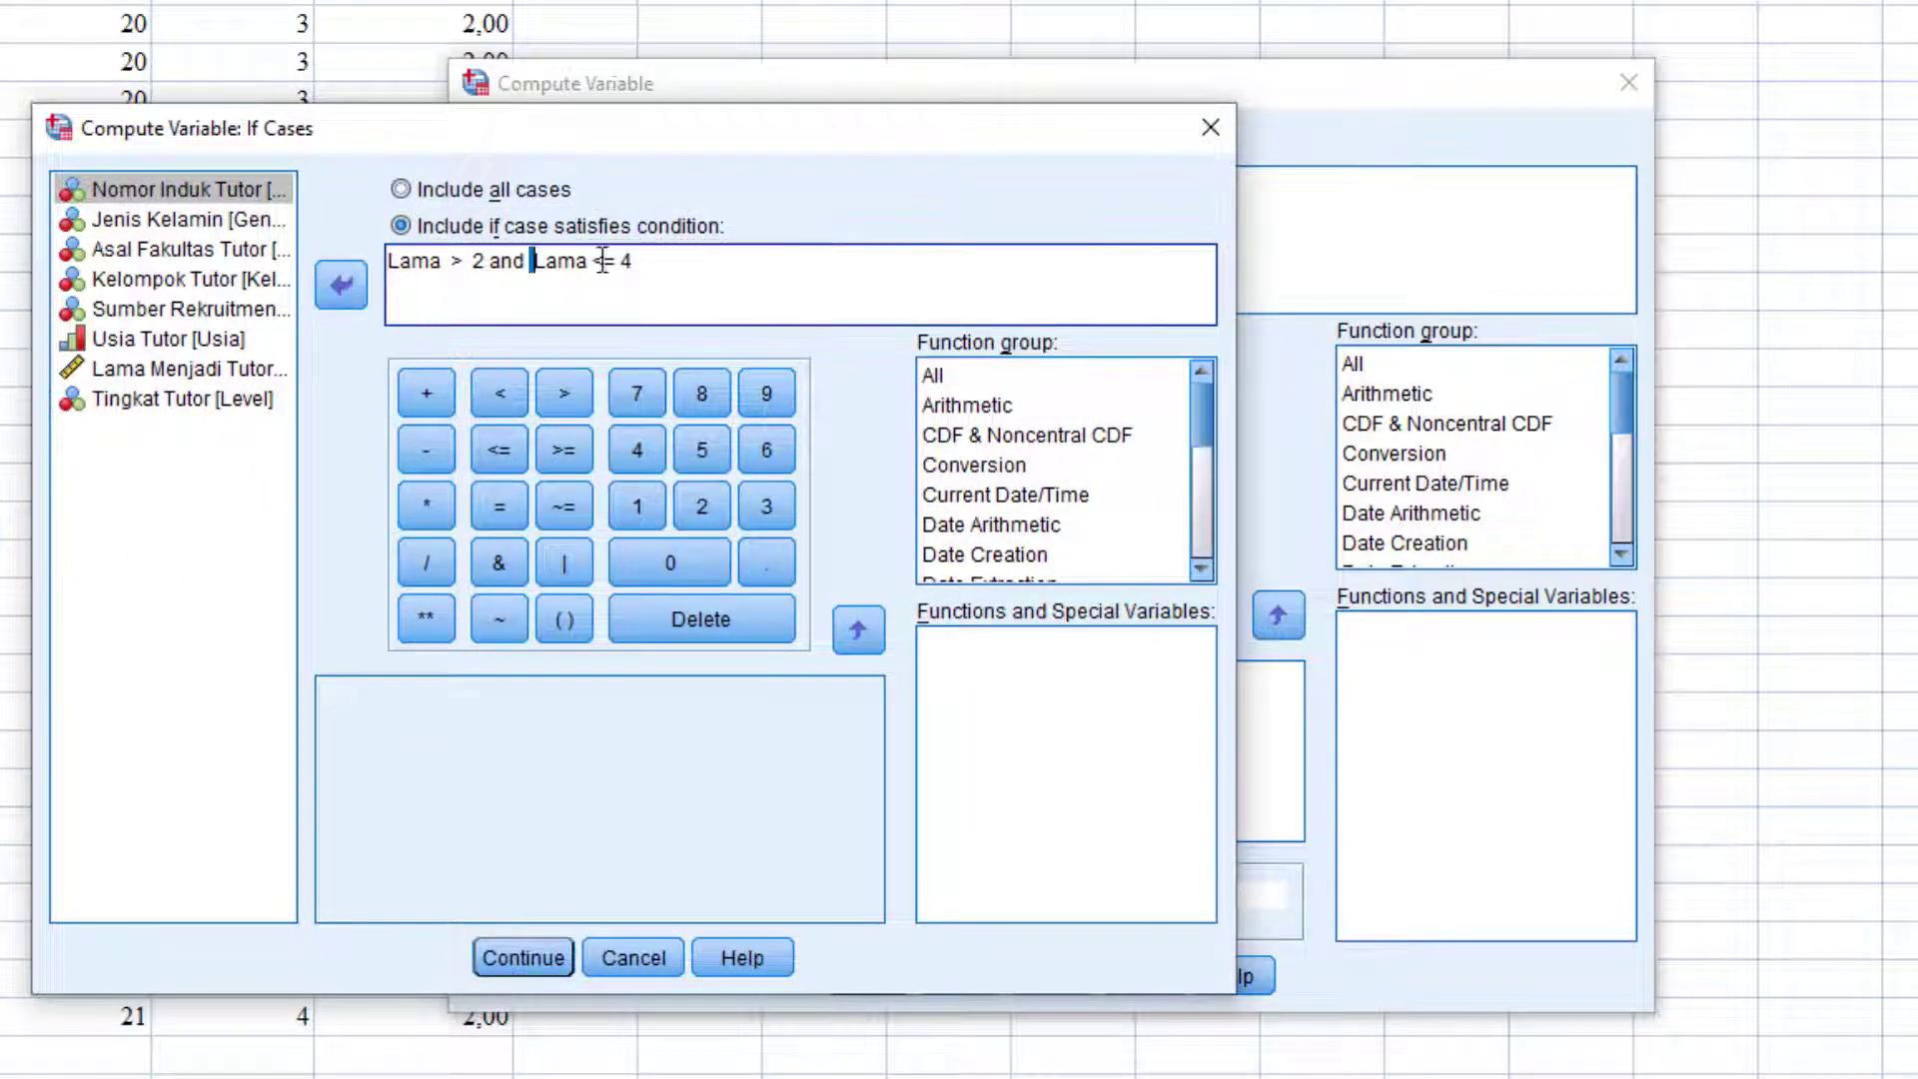
key(End)
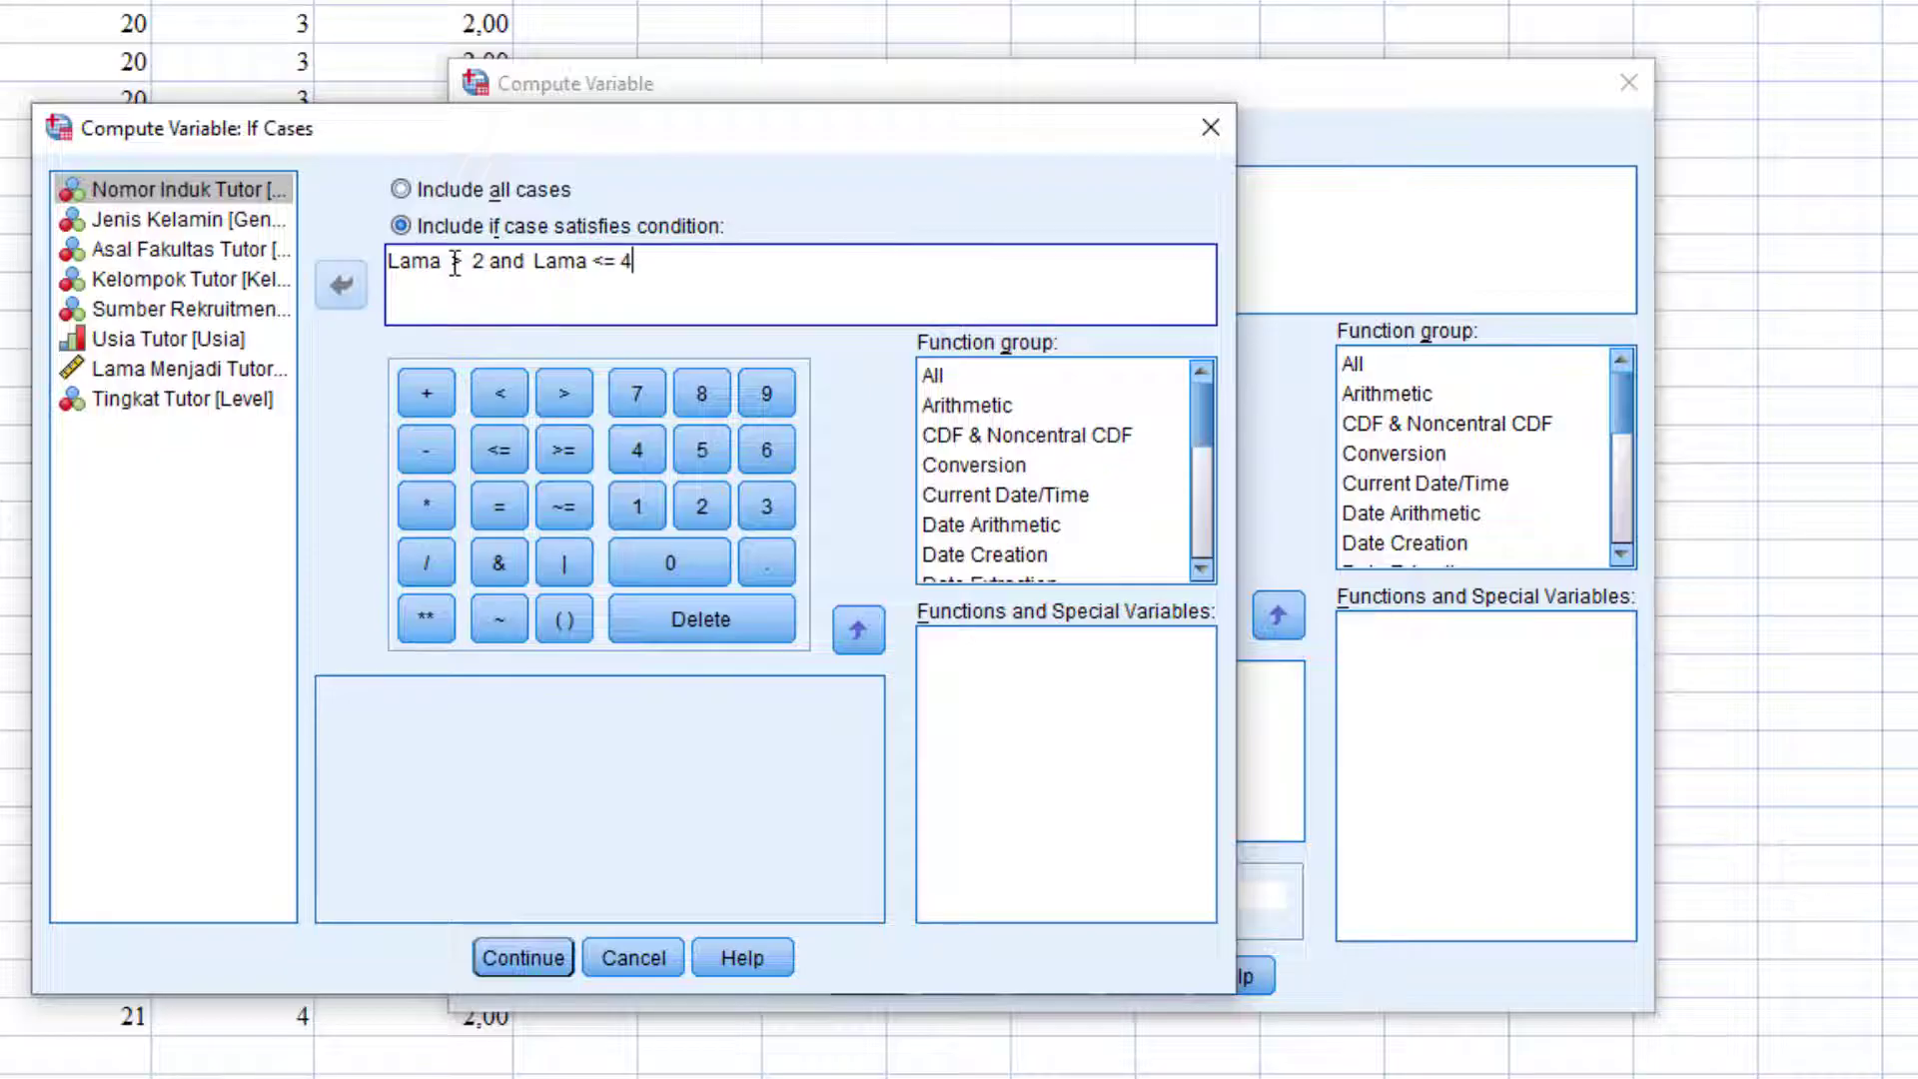
drag(451, 261, 687, 253)
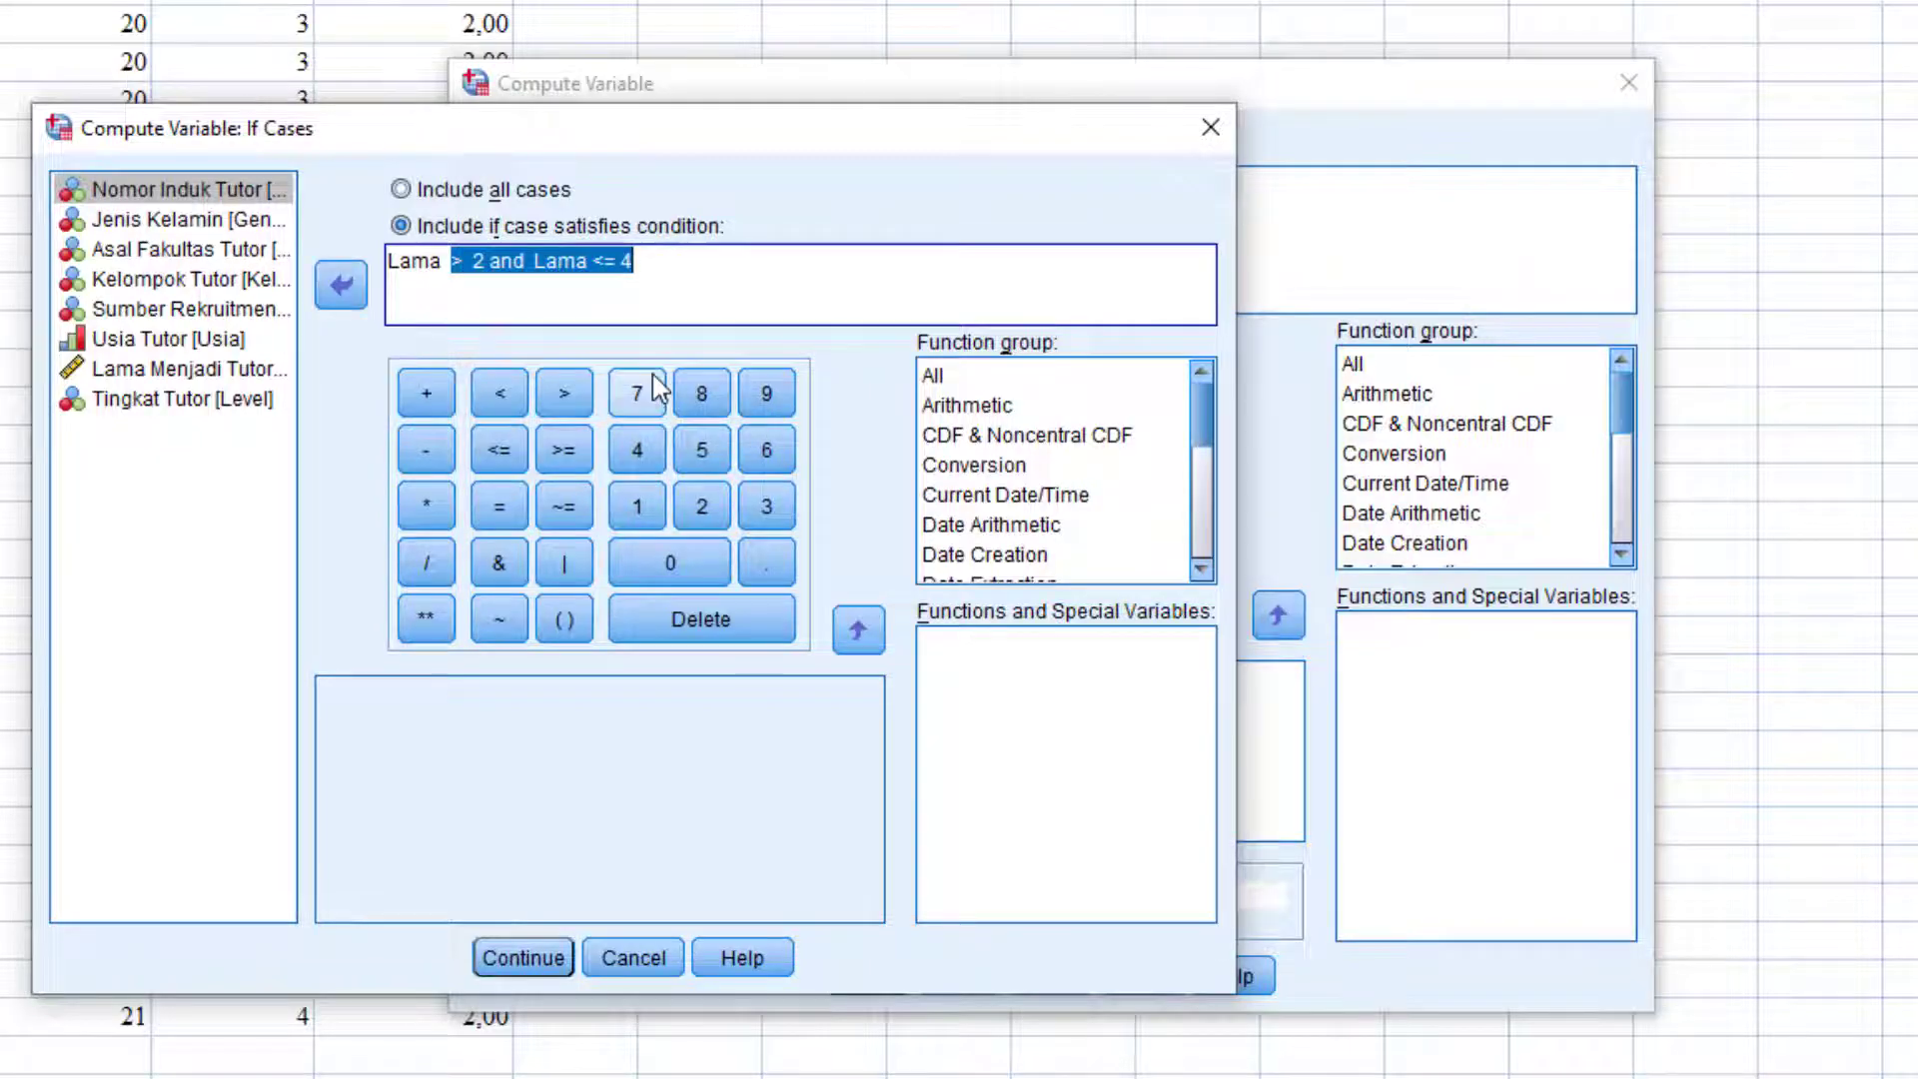
key(Delete)
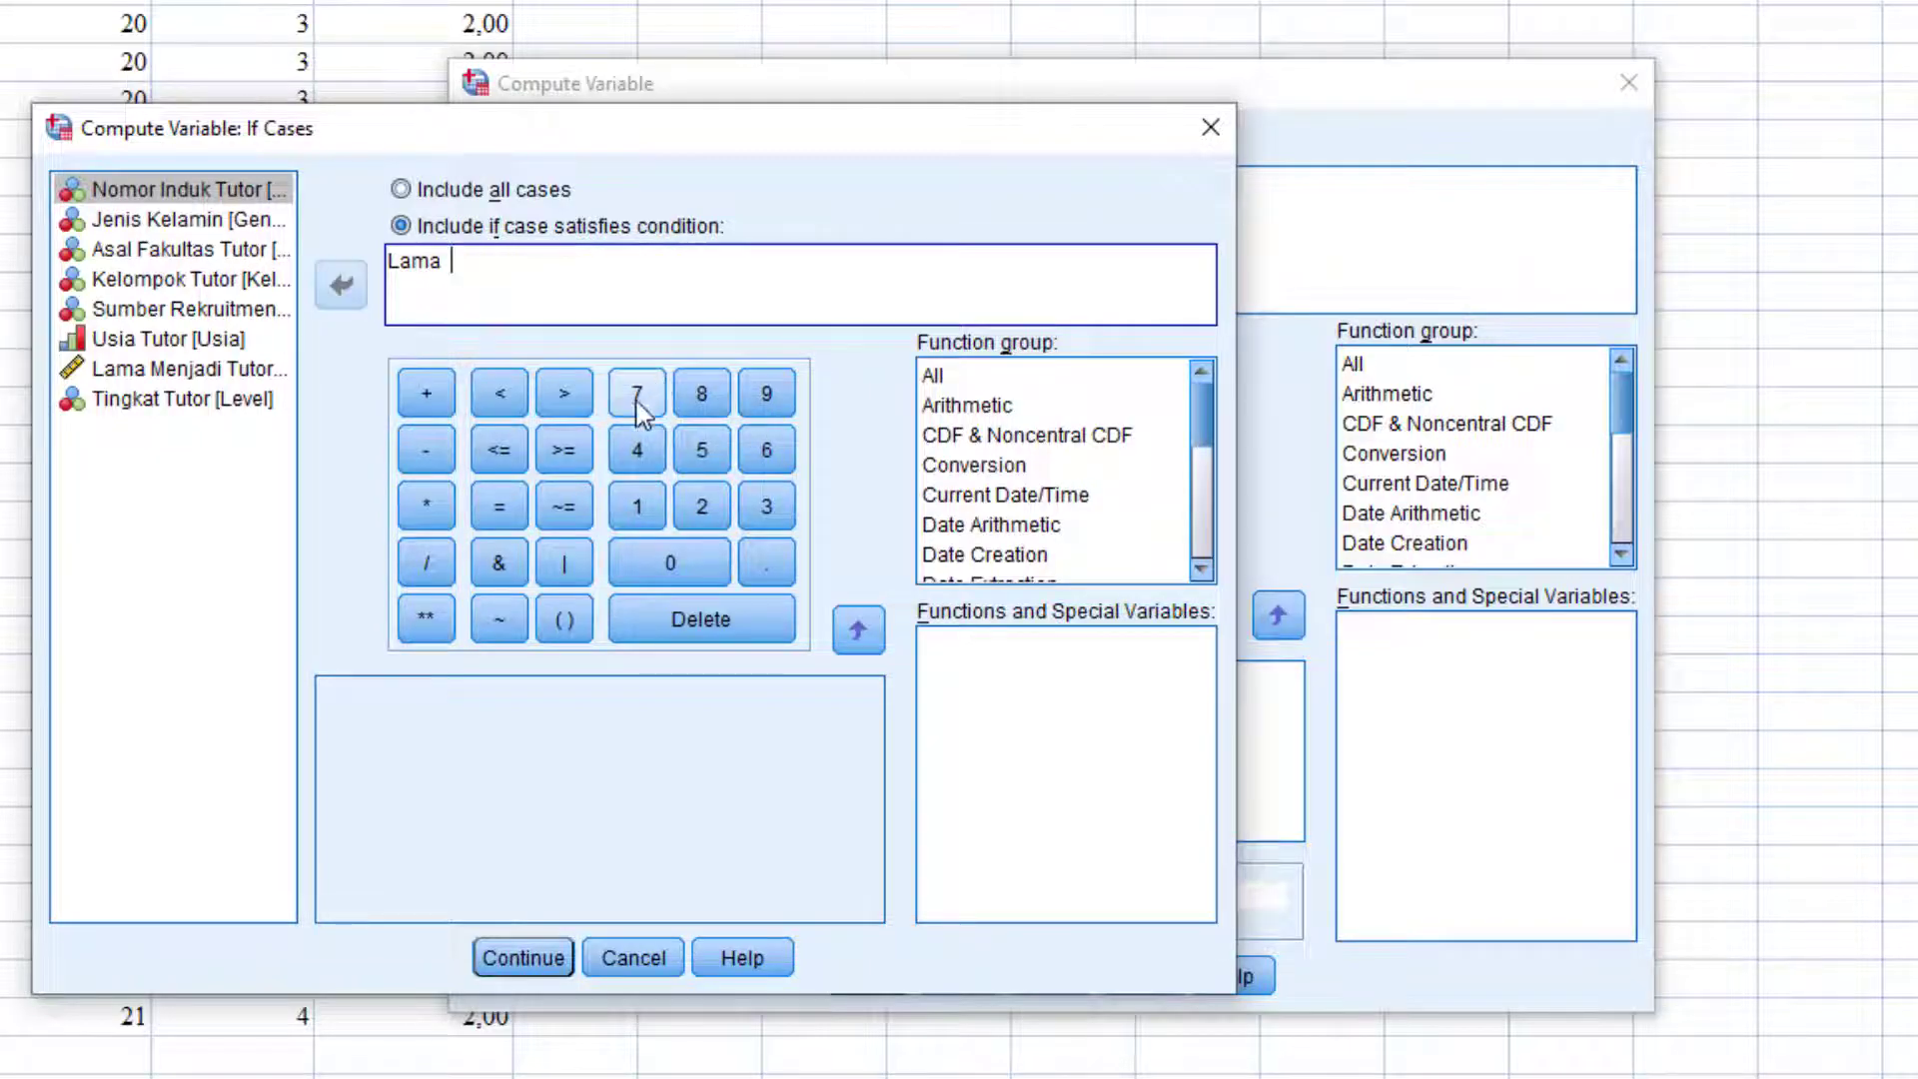
click(564, 451)
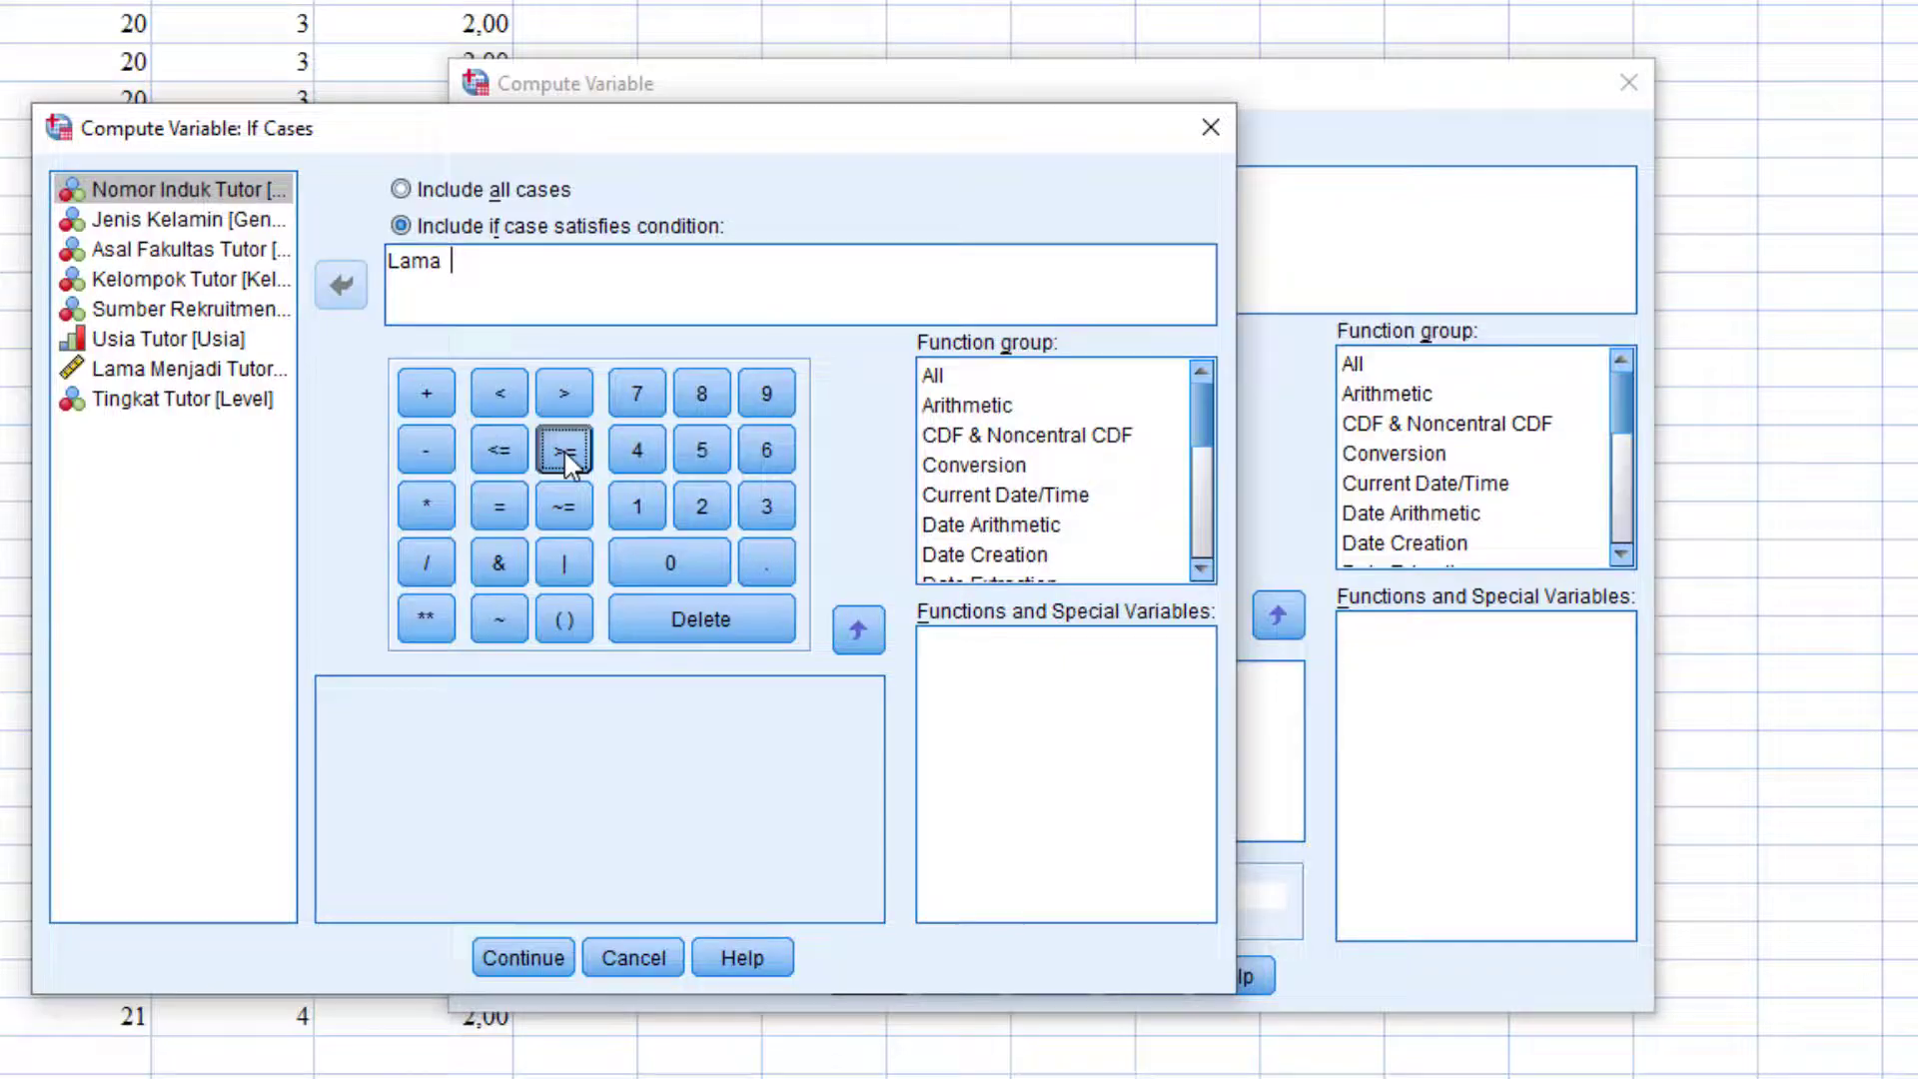
click(704, 446)
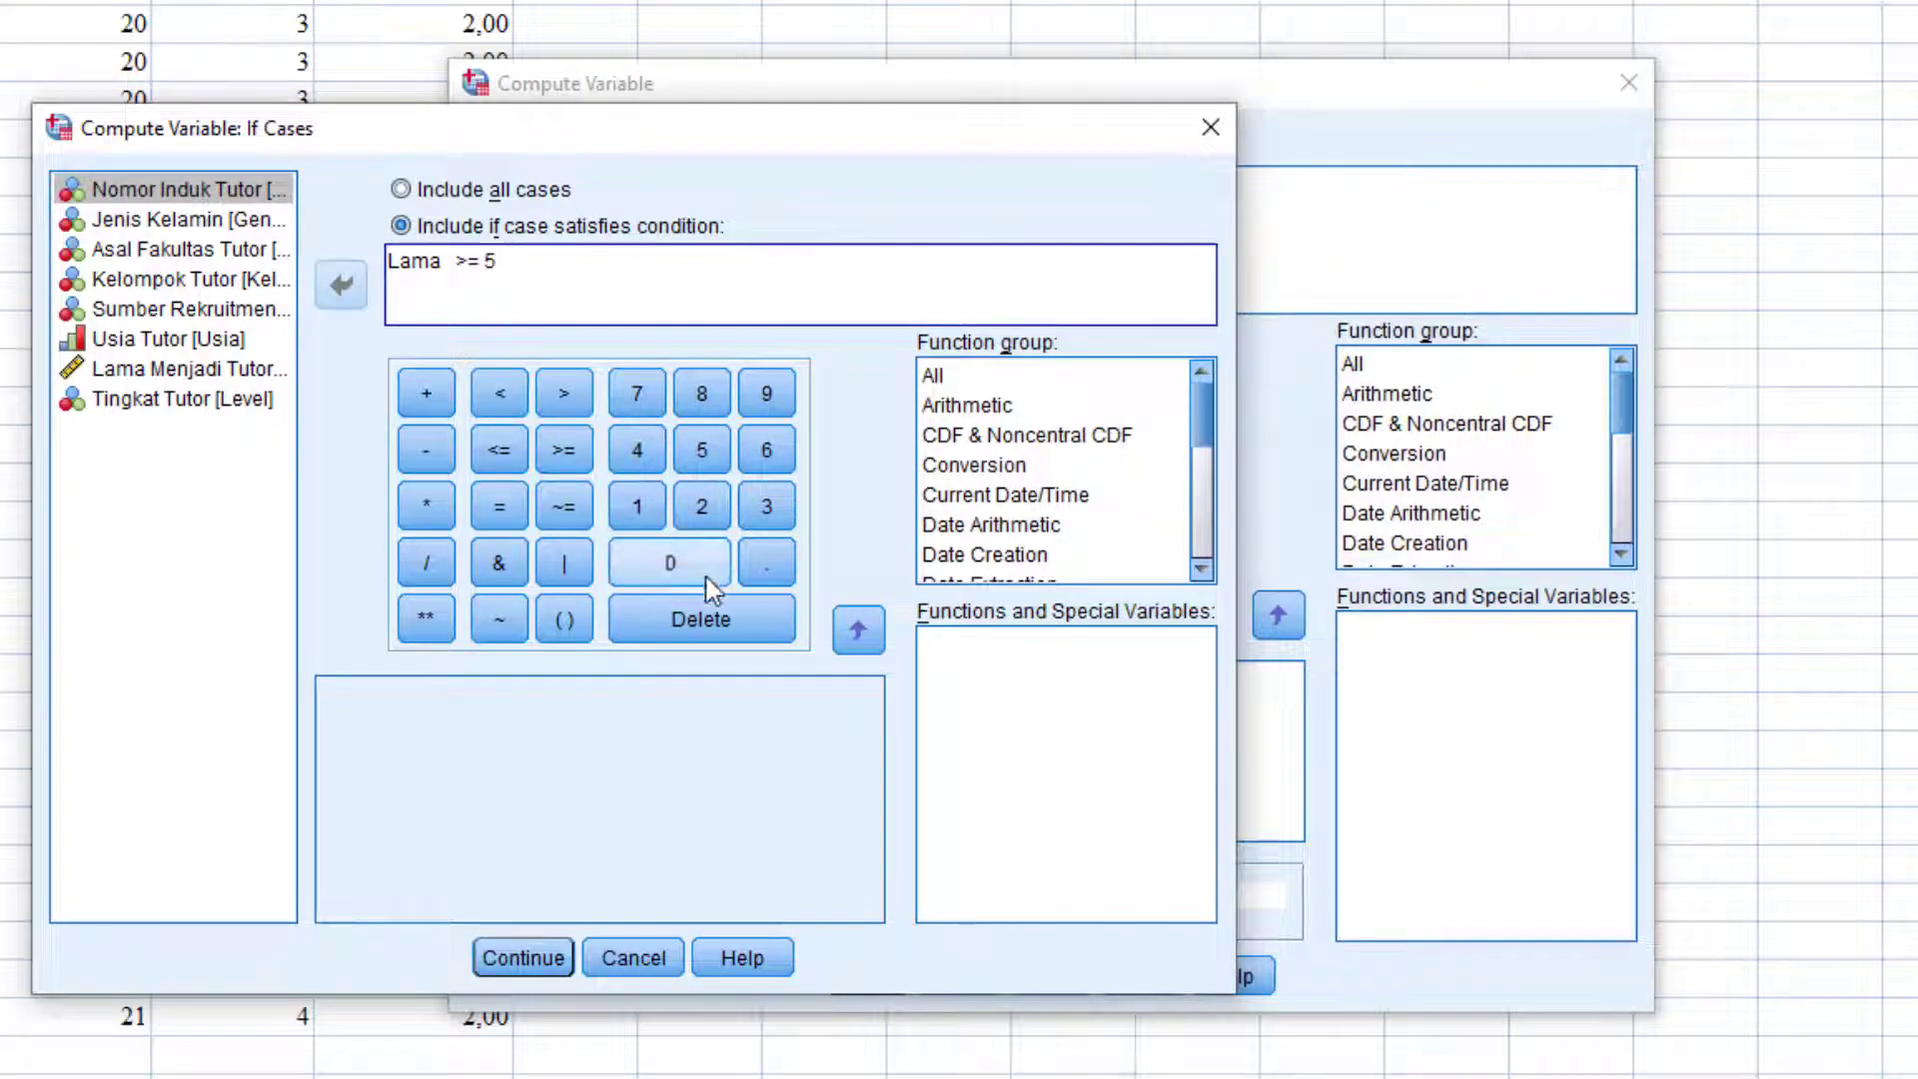
click(522, 958)
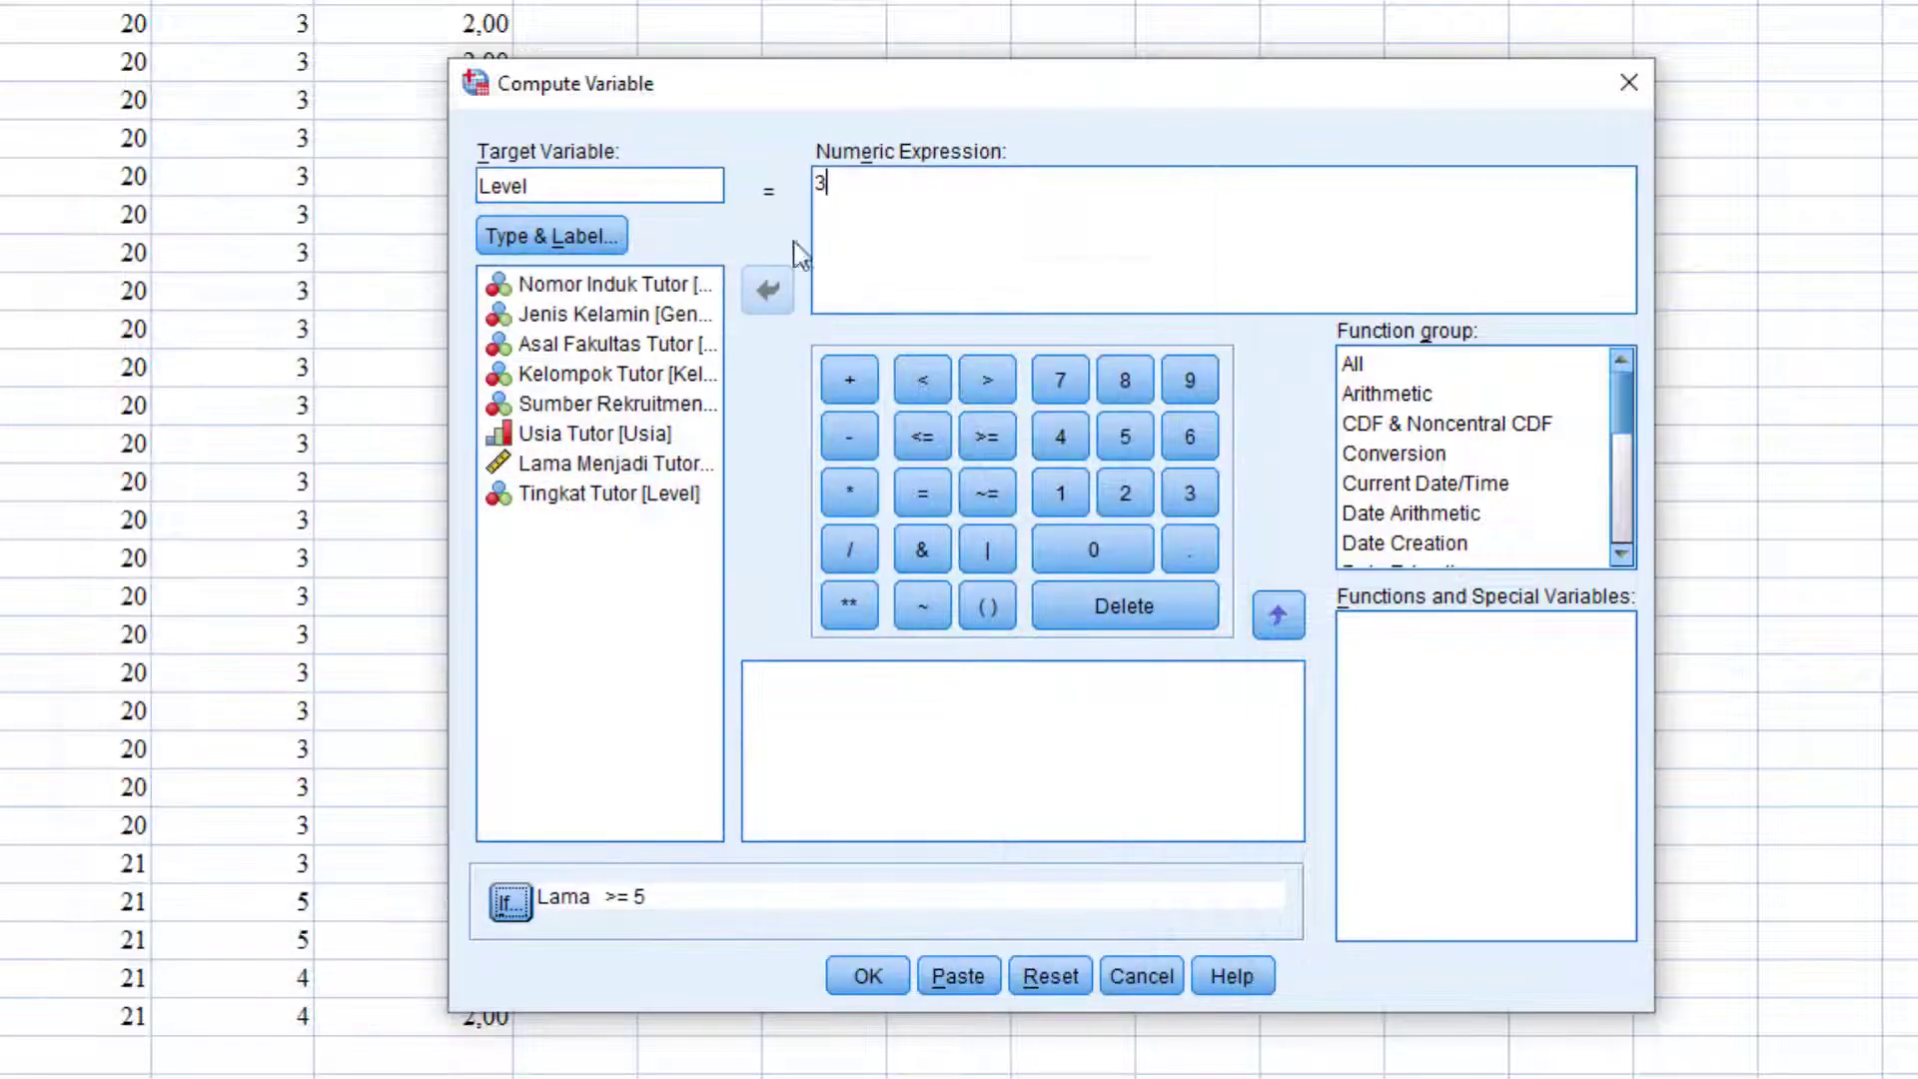
click(868, 976)
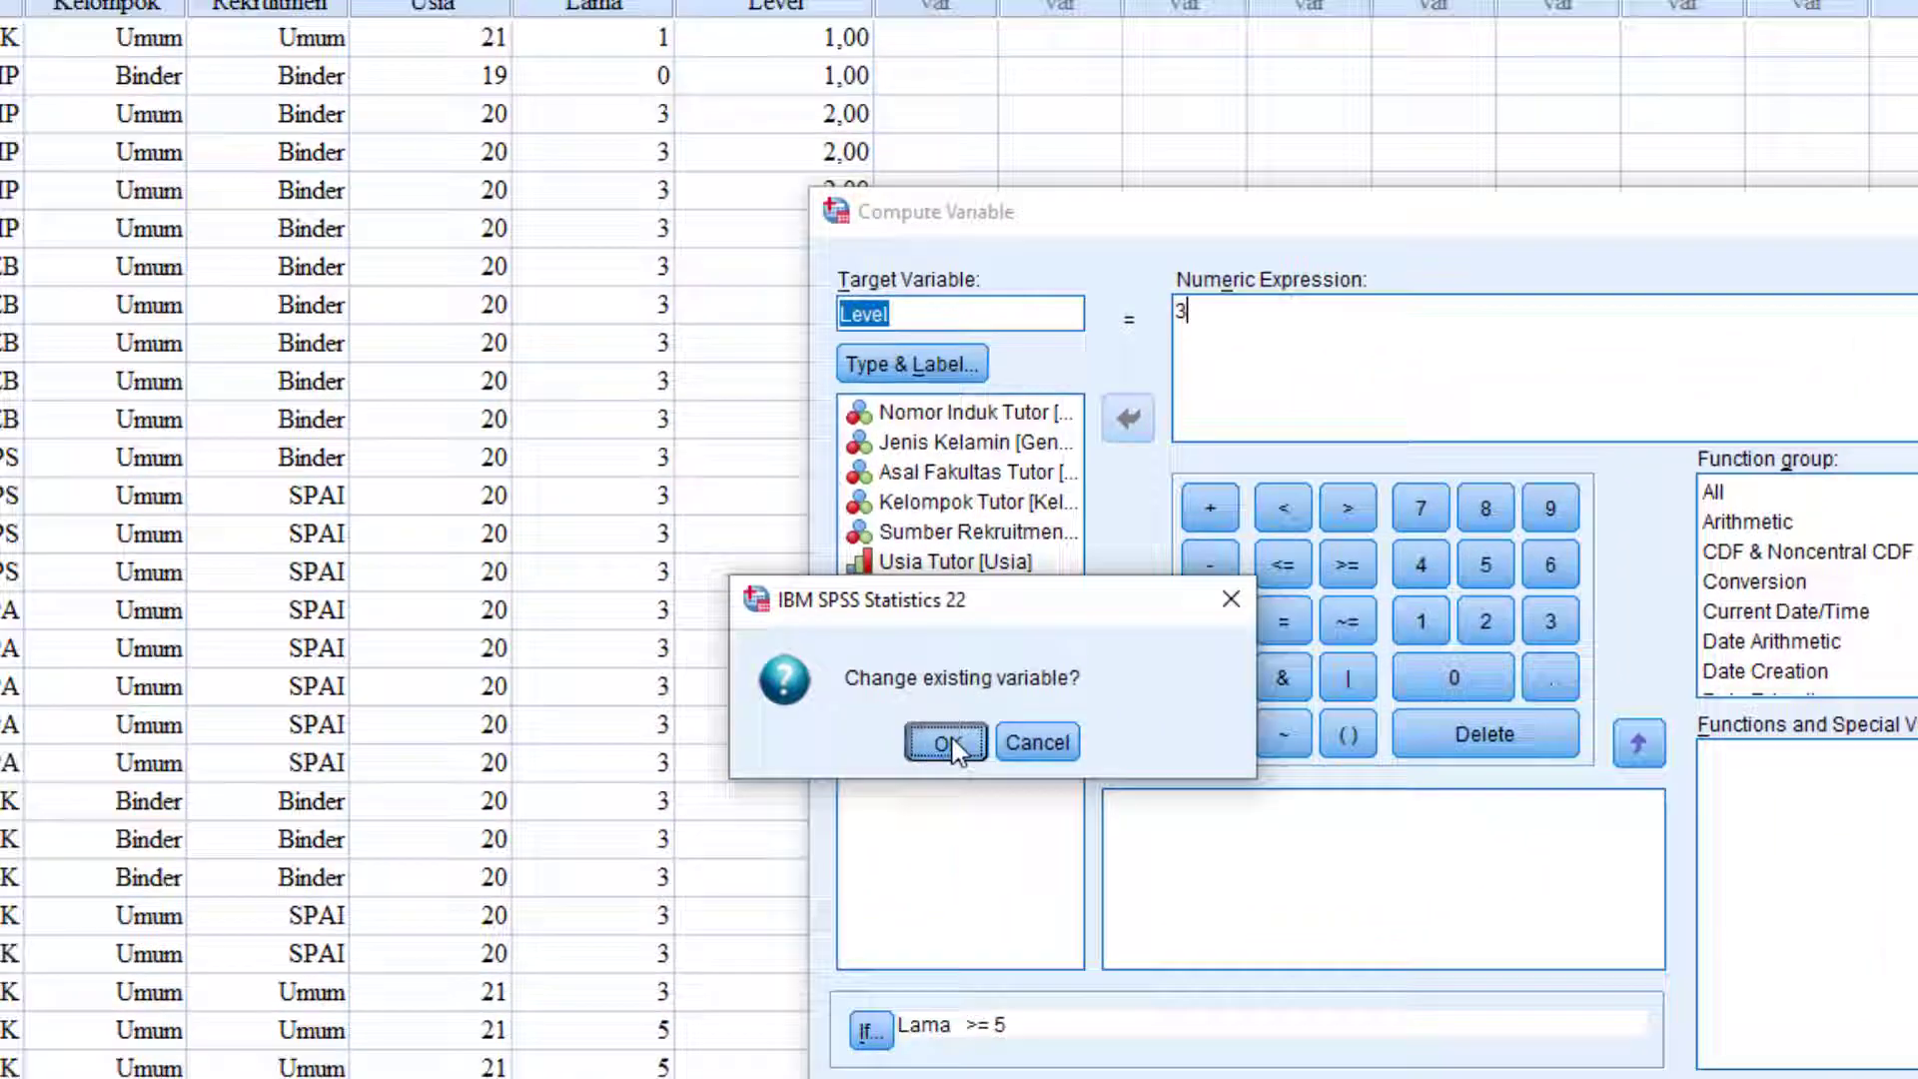
click(945, 742)
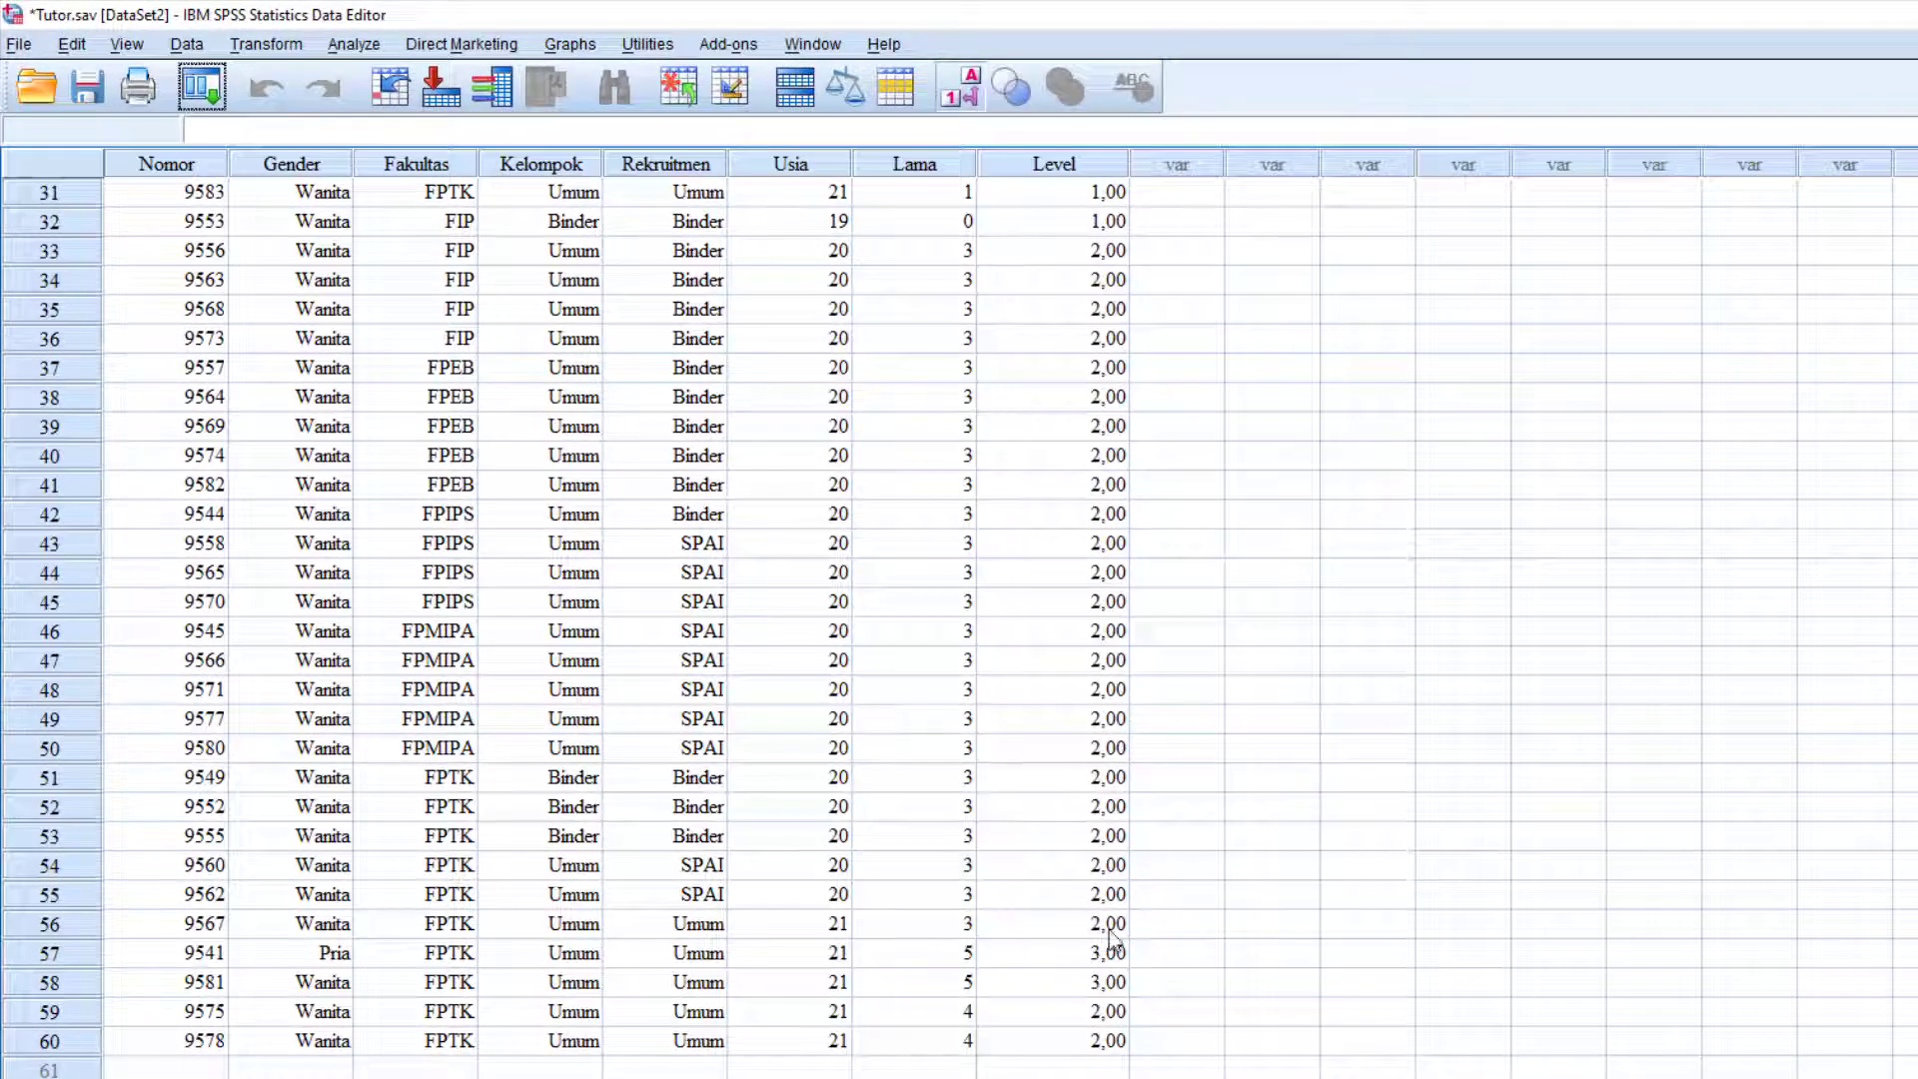
Step: Examine the computed Level values against Lama across the cases of the Tutor.sav dataset
scroll(1104, 889, up, 5)
click(1099, 459)
click(1086, 337)
click(1090, 228)
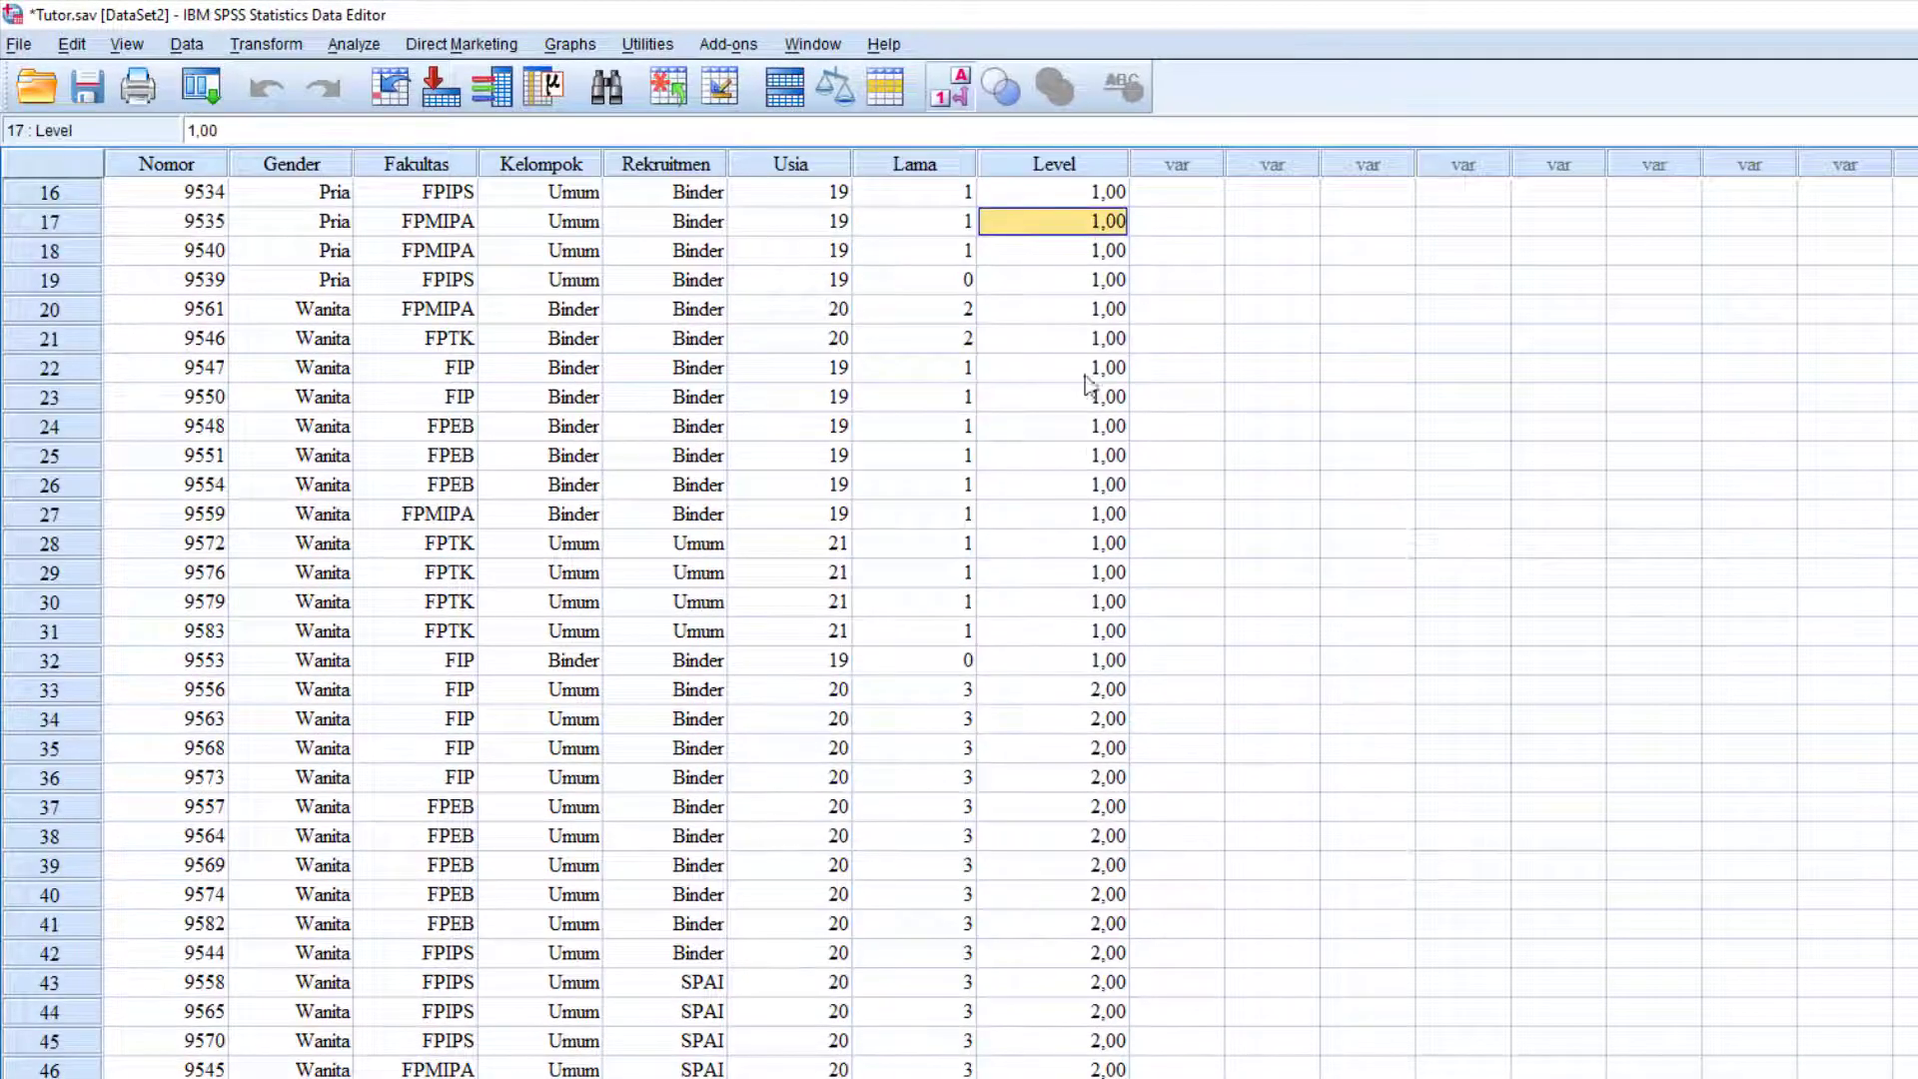
click(1082, 430)
click(1072, 605)
drag(567, 253, 551, 284)
click(529, 366)
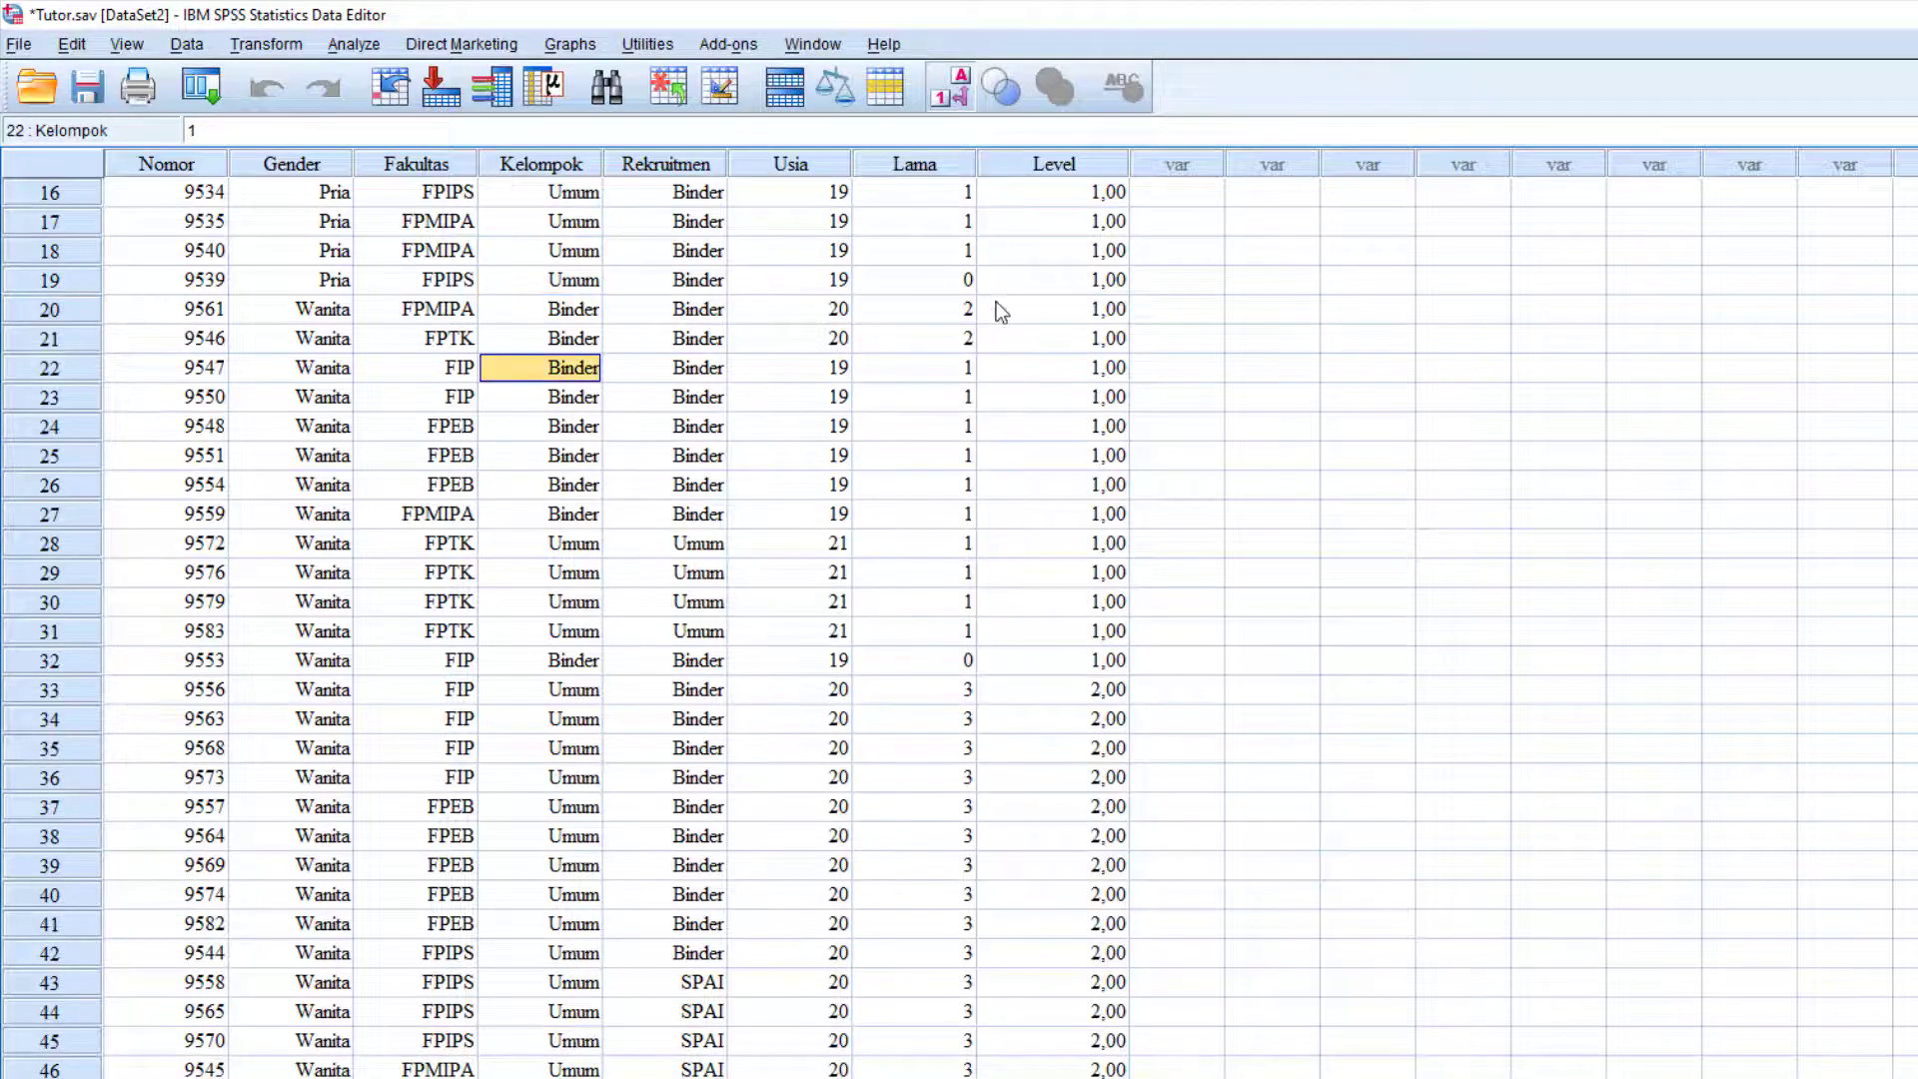
click(1048, 337)
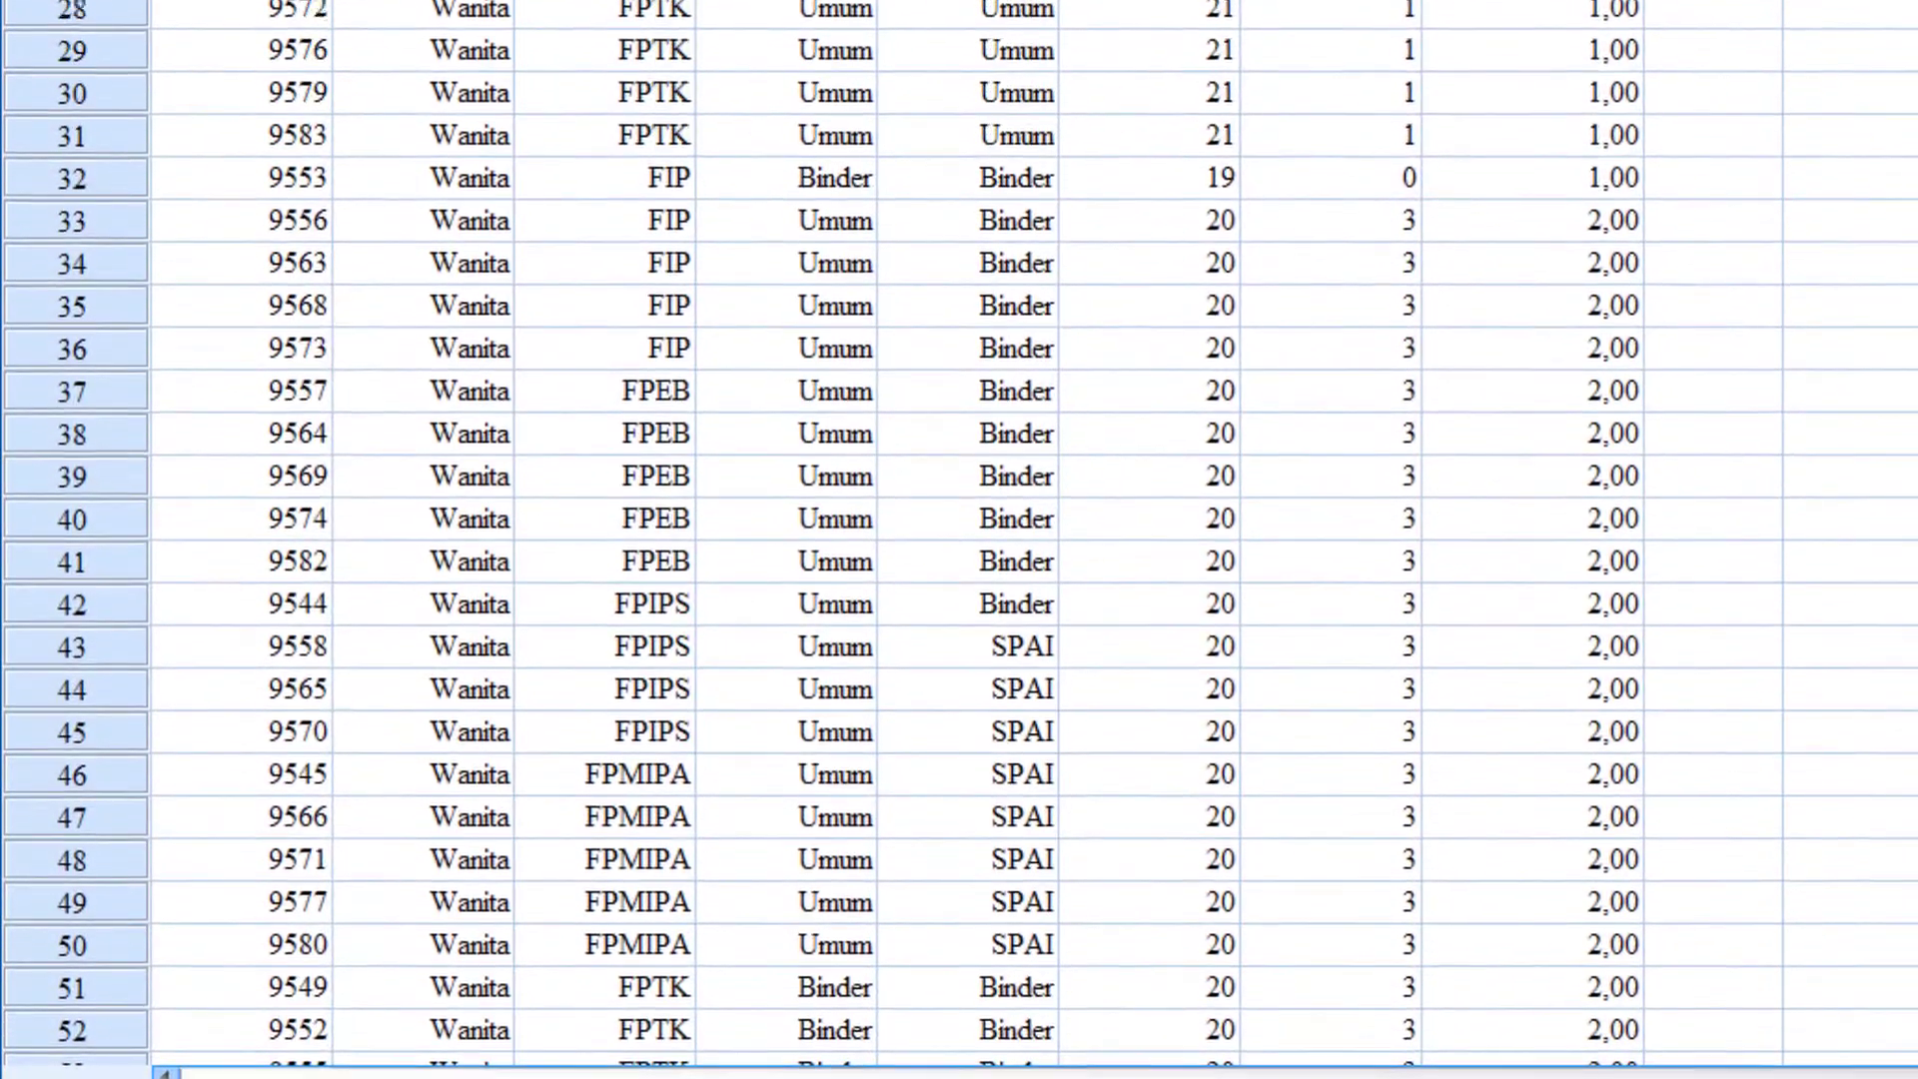
Step: In the value labels of the Level variable, add value 1 with the label "Mula"
click(220, 996)
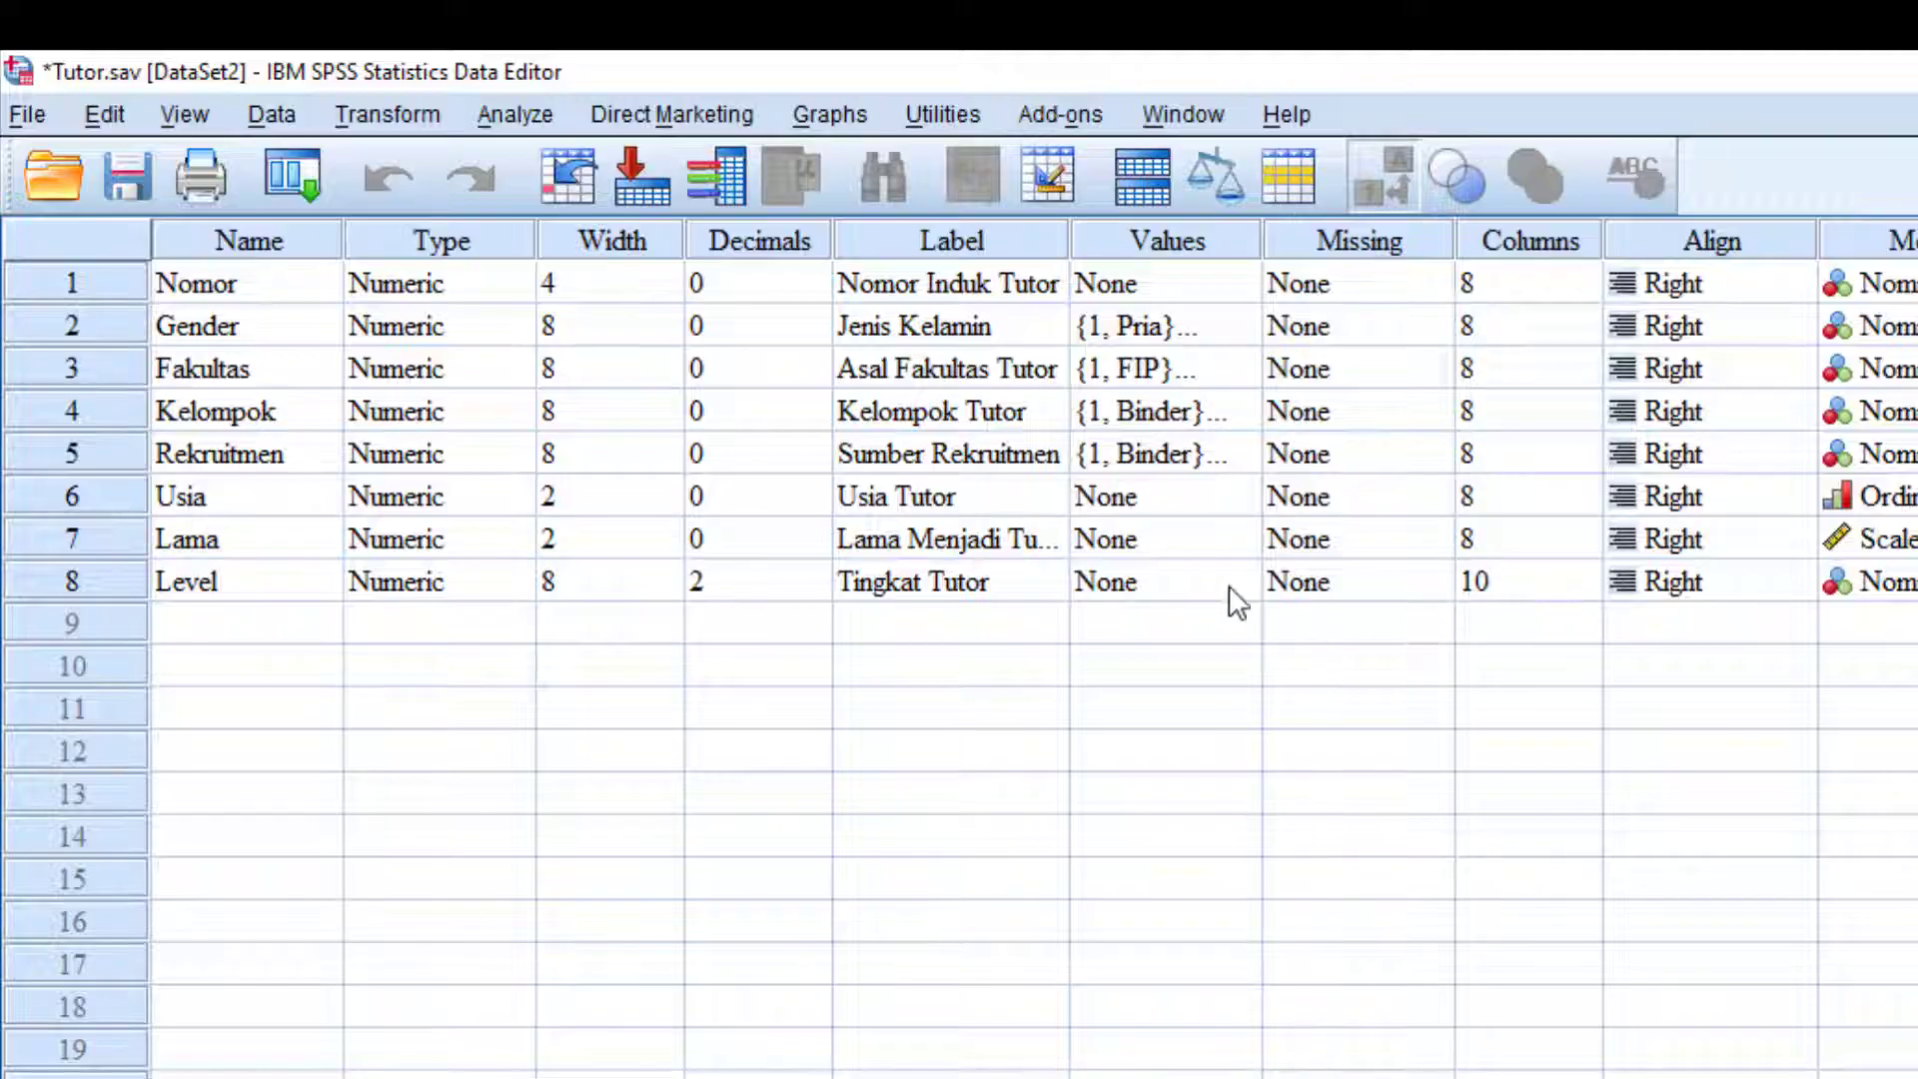
click(60, 567)
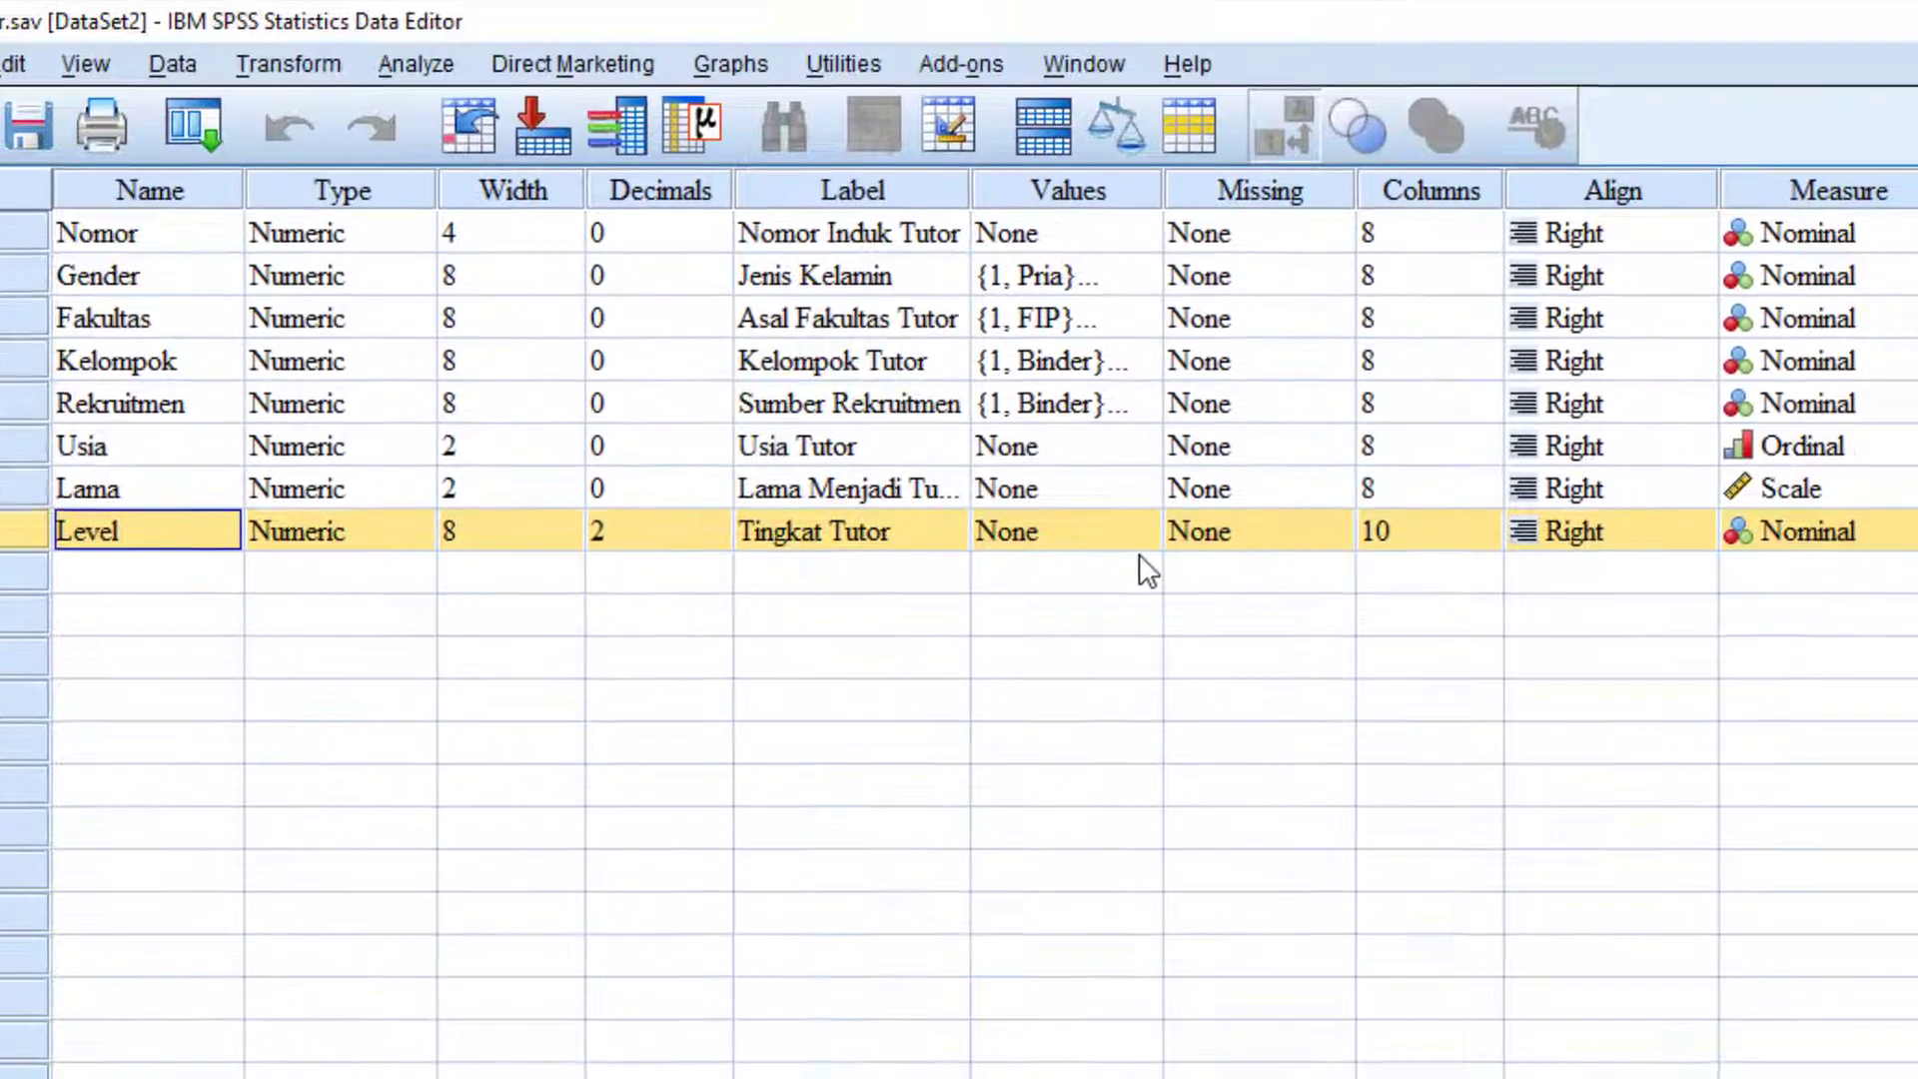
click(1142, 536)
click(1142, 536)
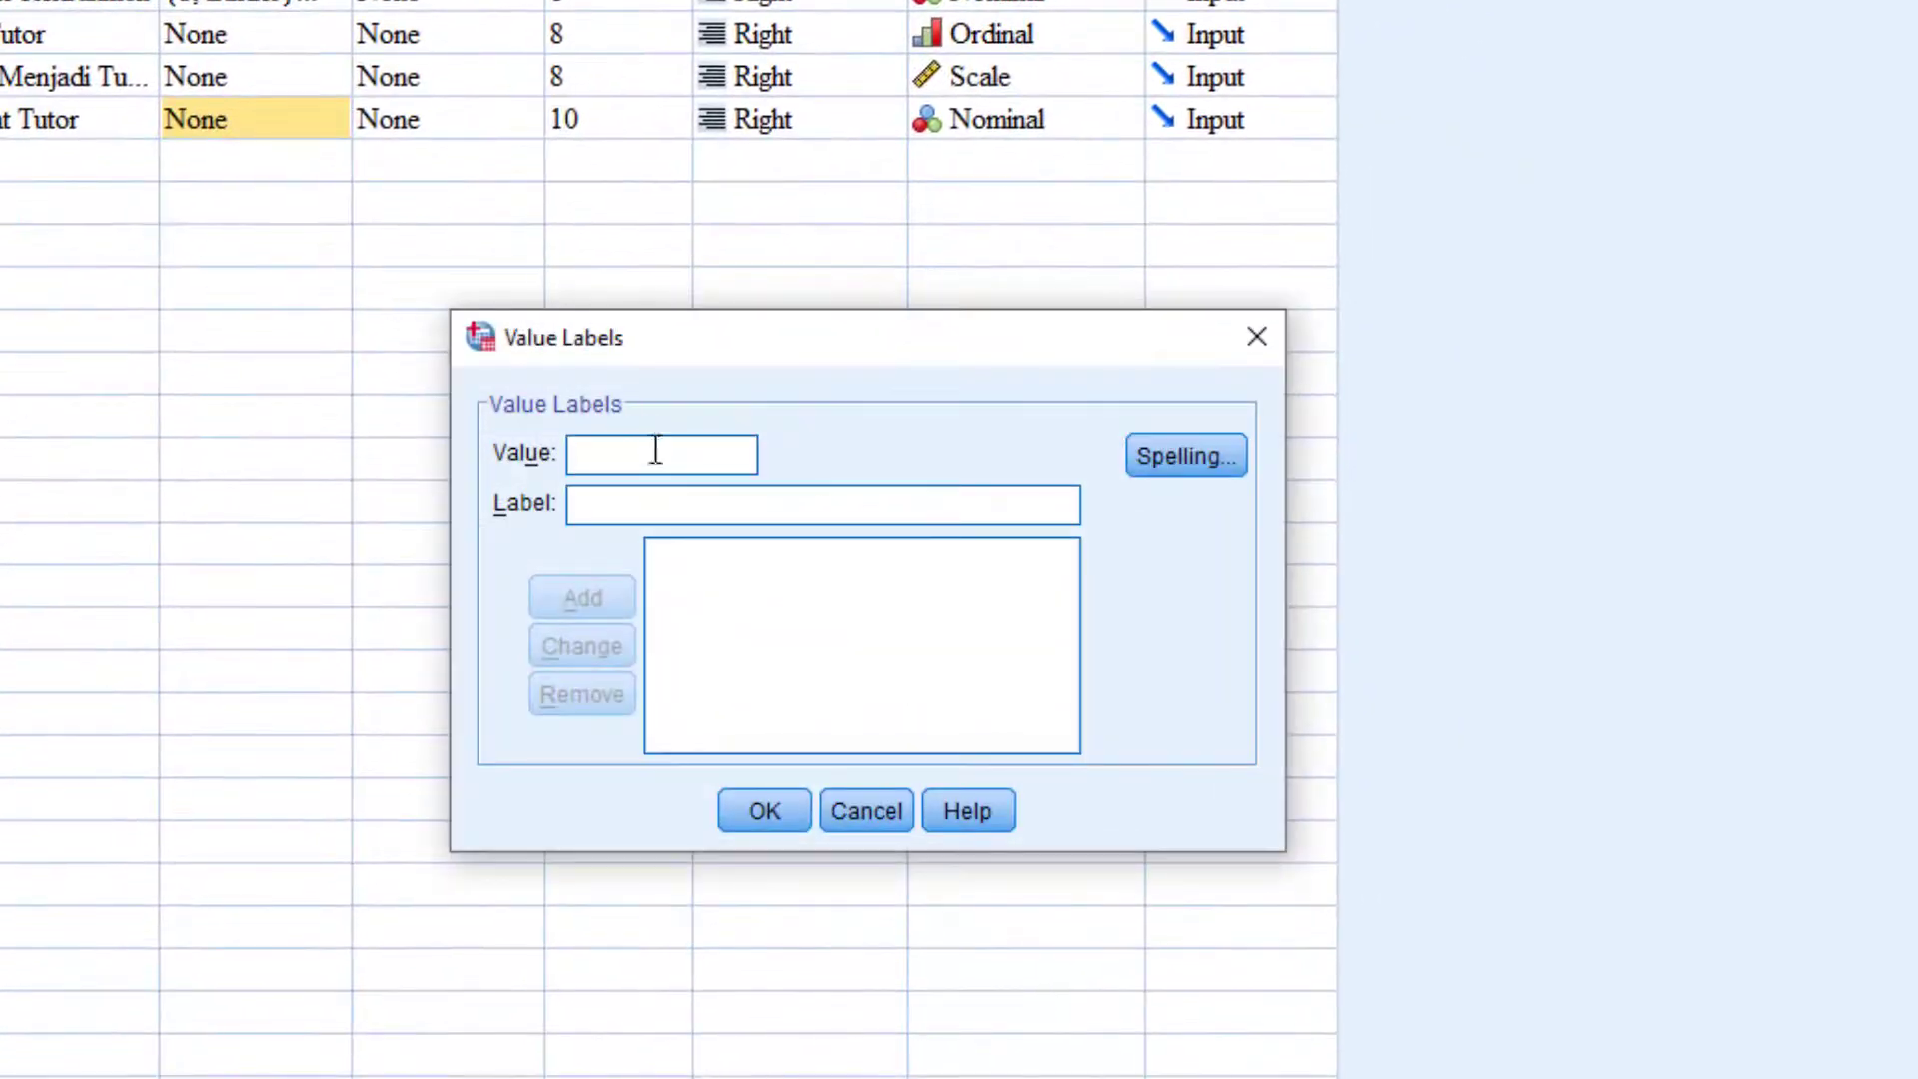
text(1)
click(672, 496)
text(Mula)
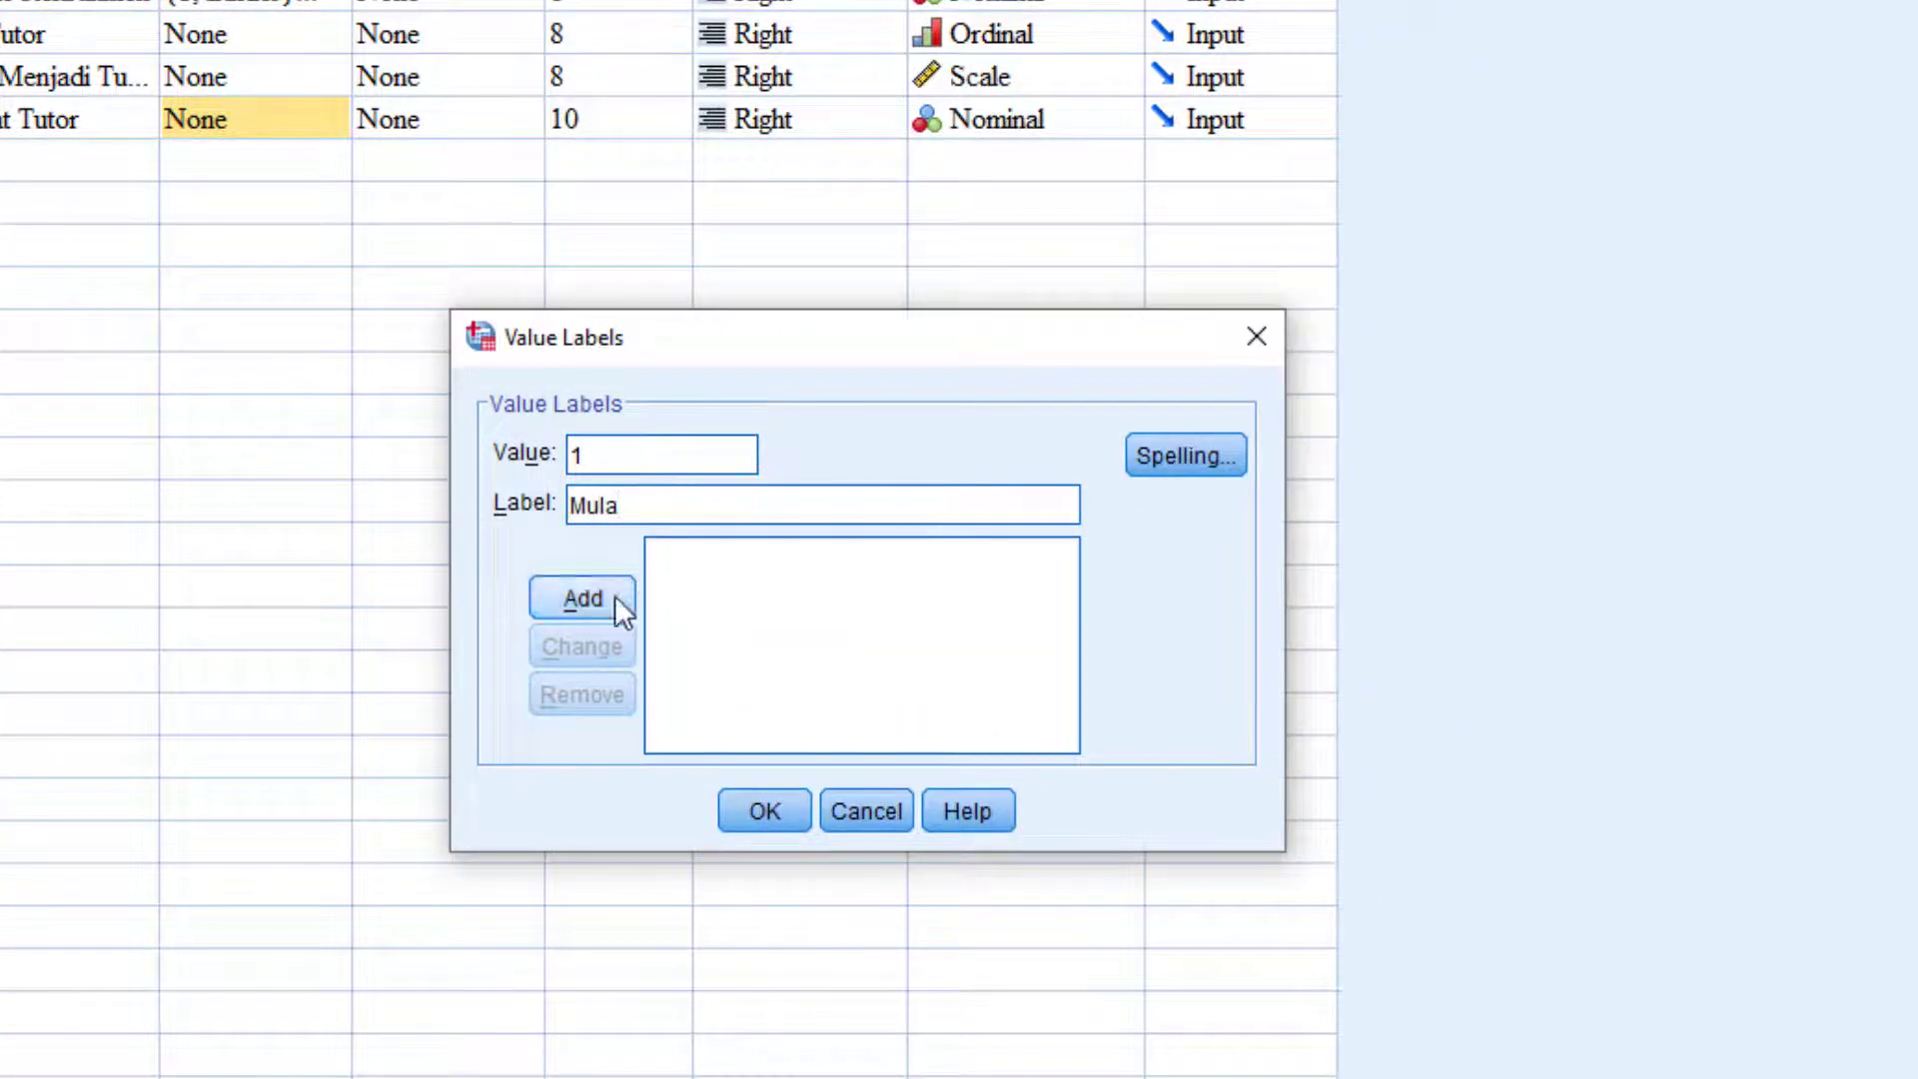
click(614, 597)
Step: Add value 2 as "Madya" and value 3 as "Utama" to the Level variable's value labels and confirm them
text(2)
click(648, 512)
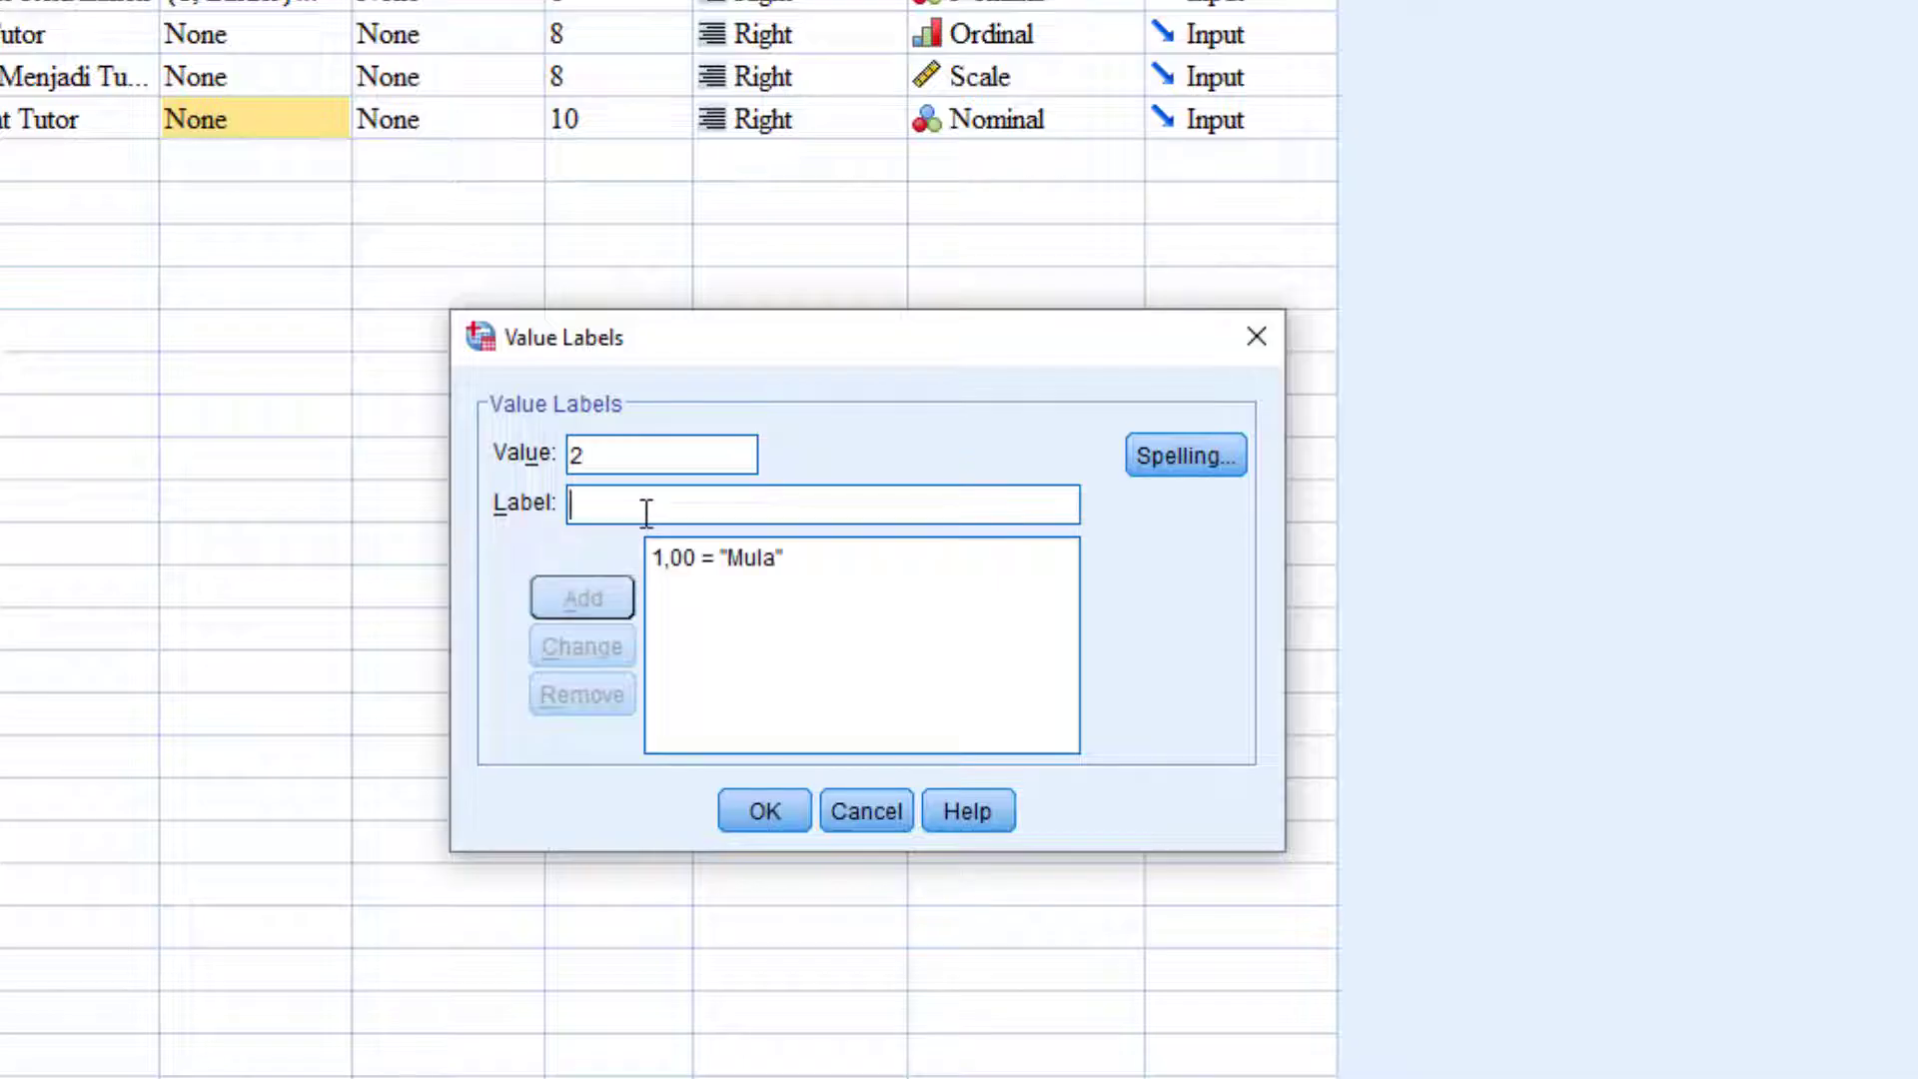
text(Madya)
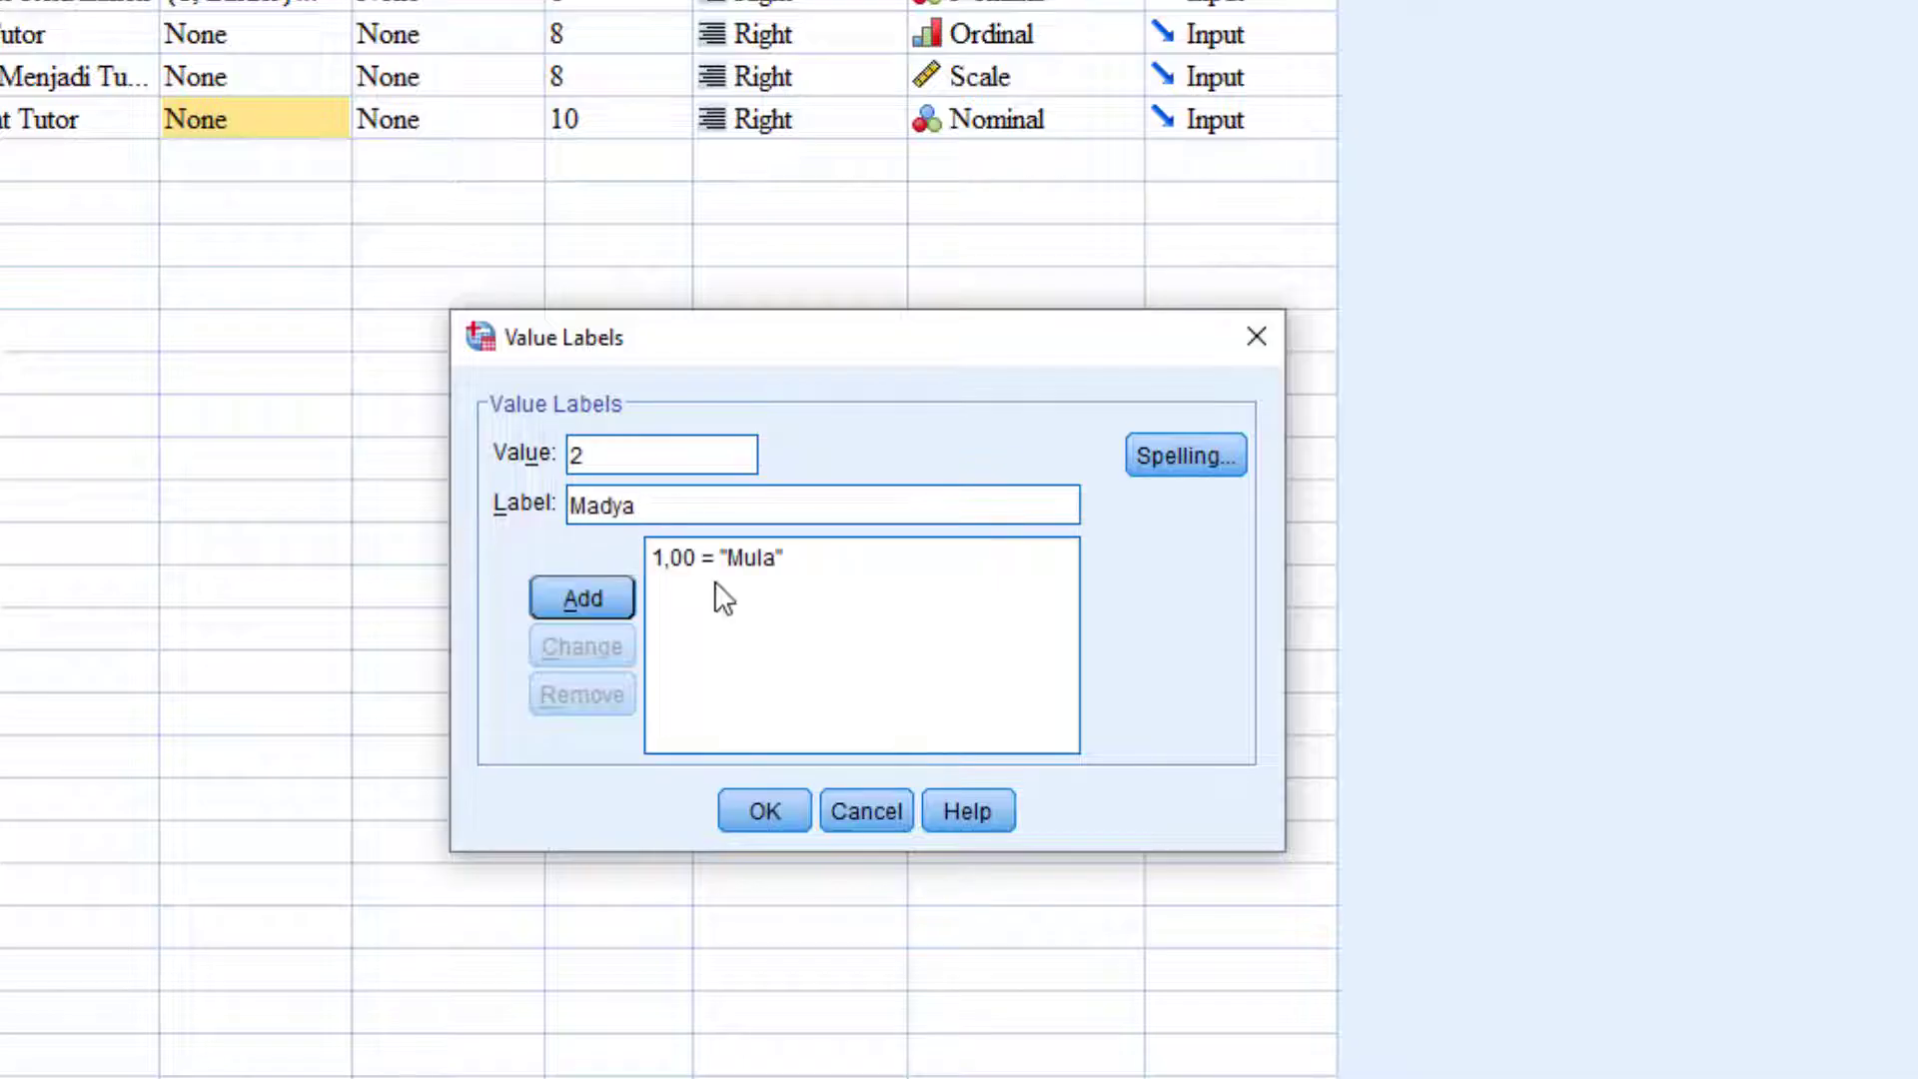
click(562, 595)
text(3)
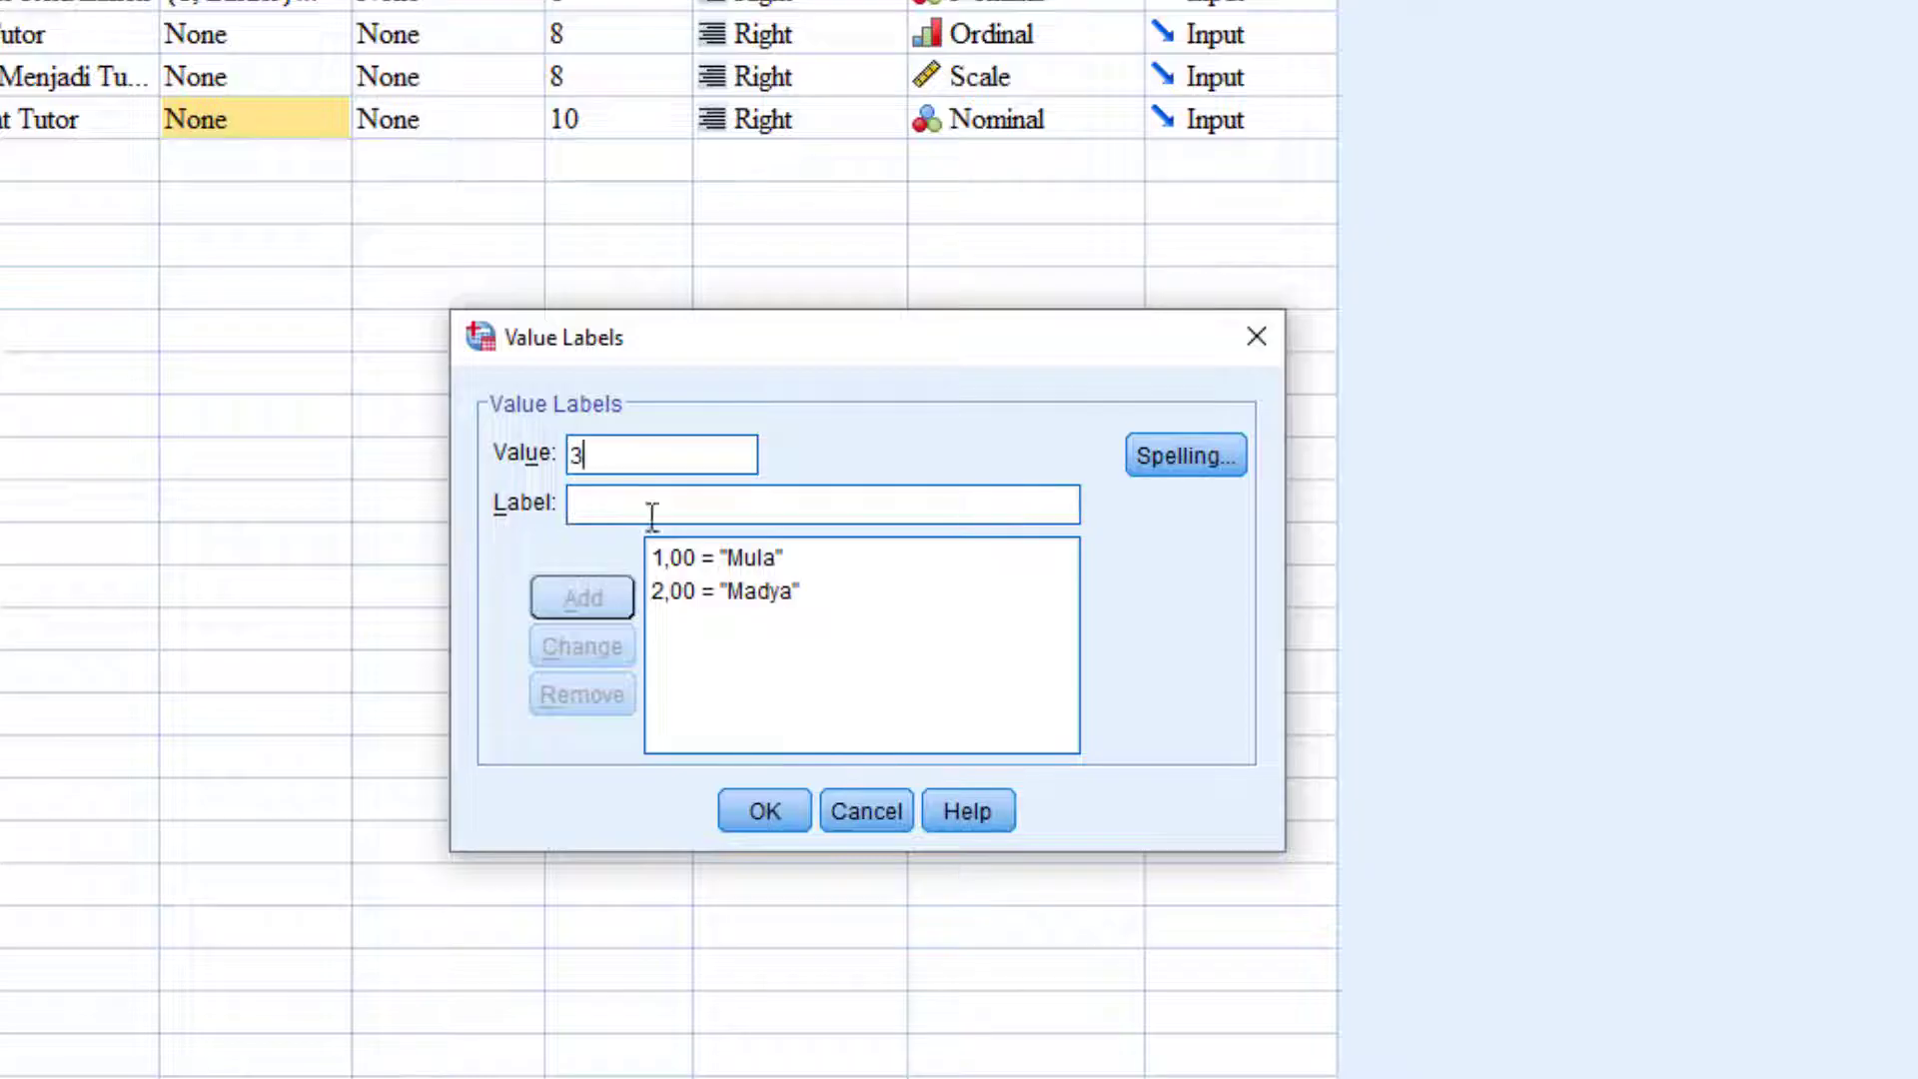
click(657, 505)
text(Utama)
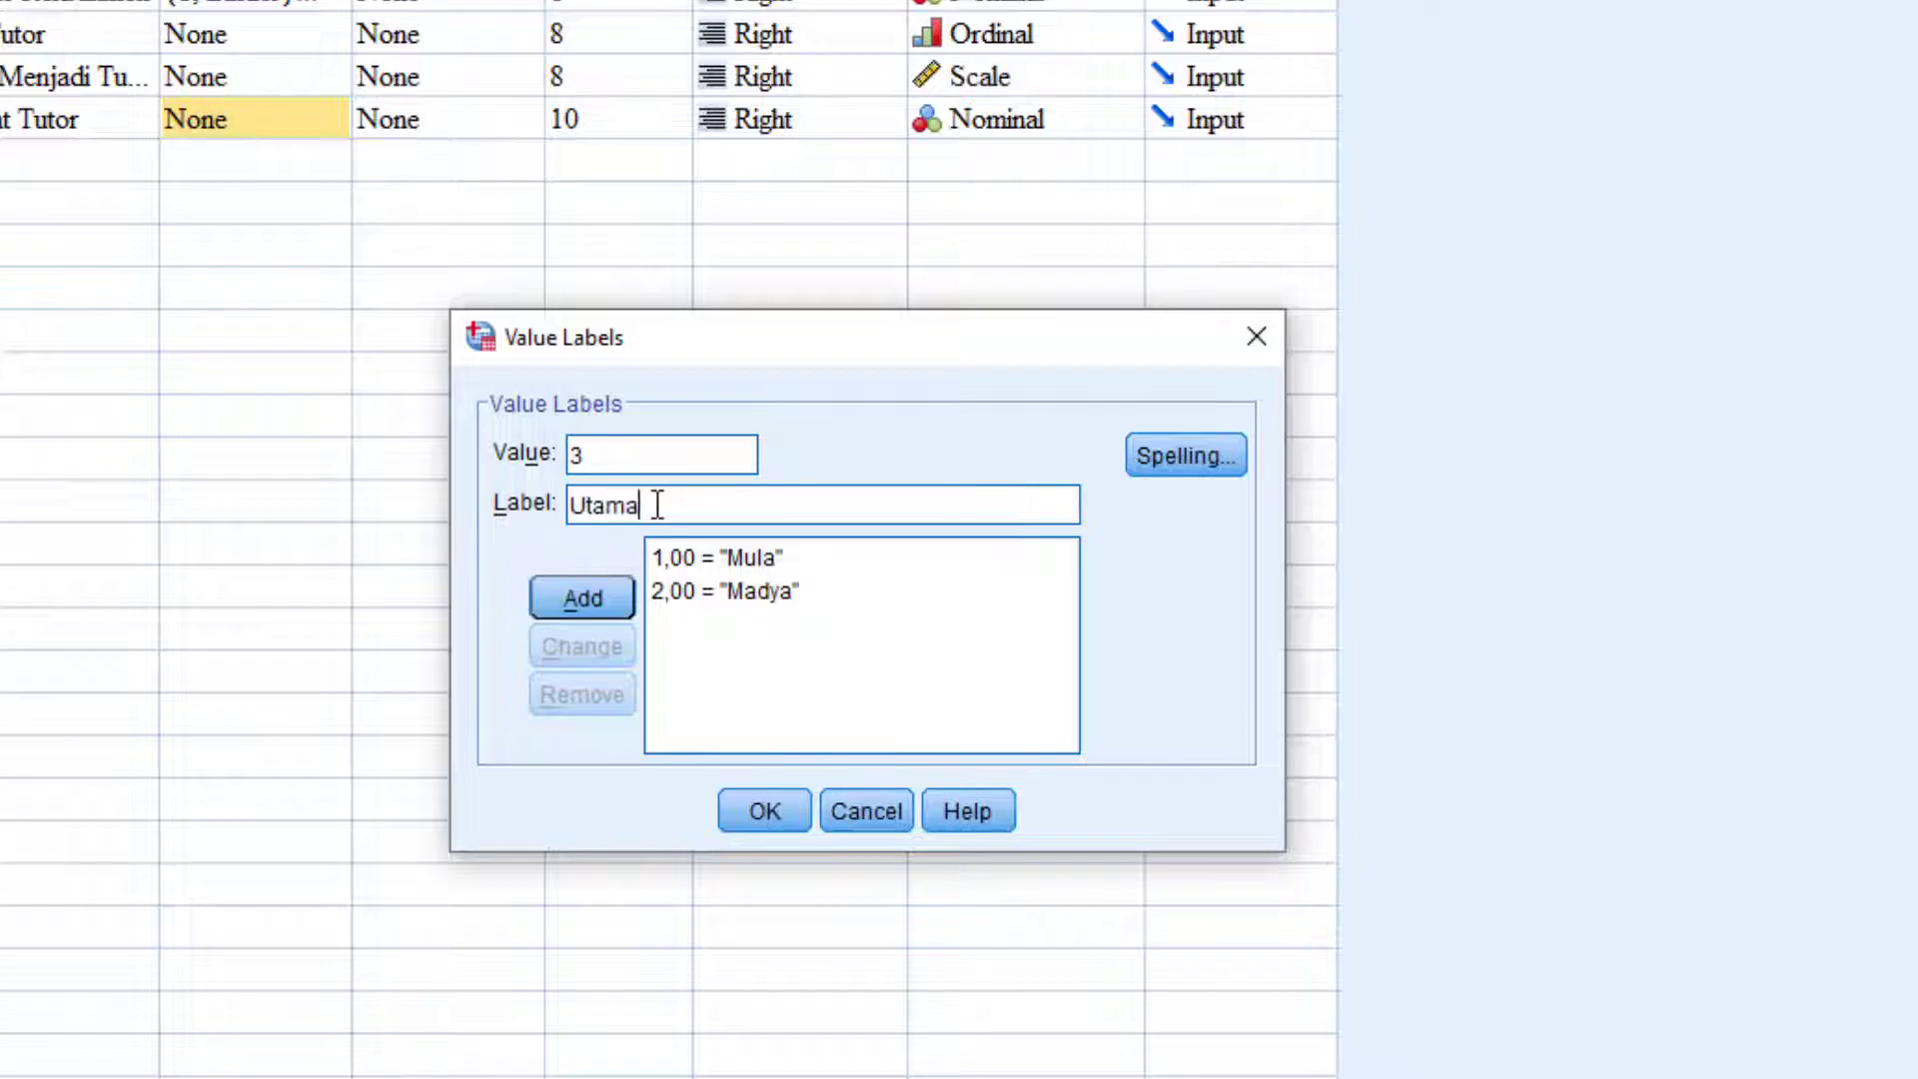
click(574, 595)
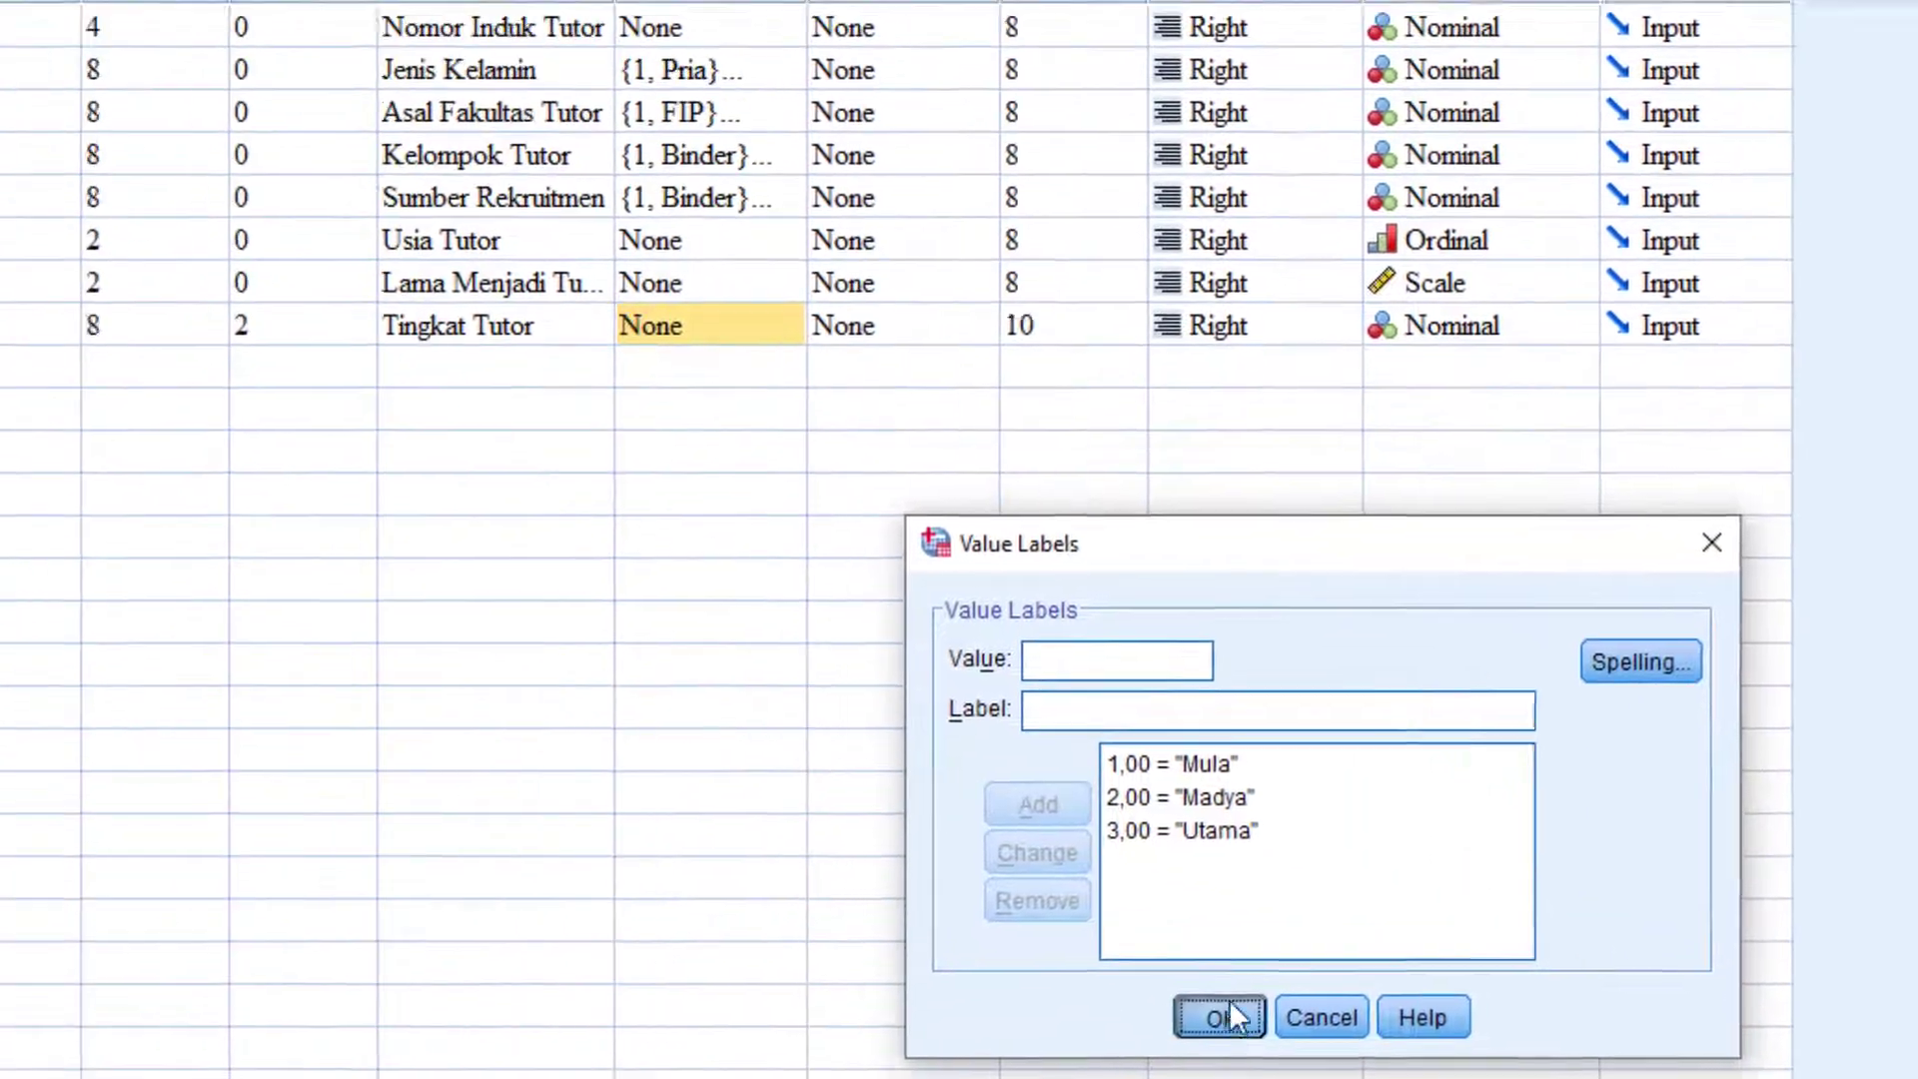
click(774, 805)
Step: Set the number of decimals of the Level variable to 0
click(736, 534)
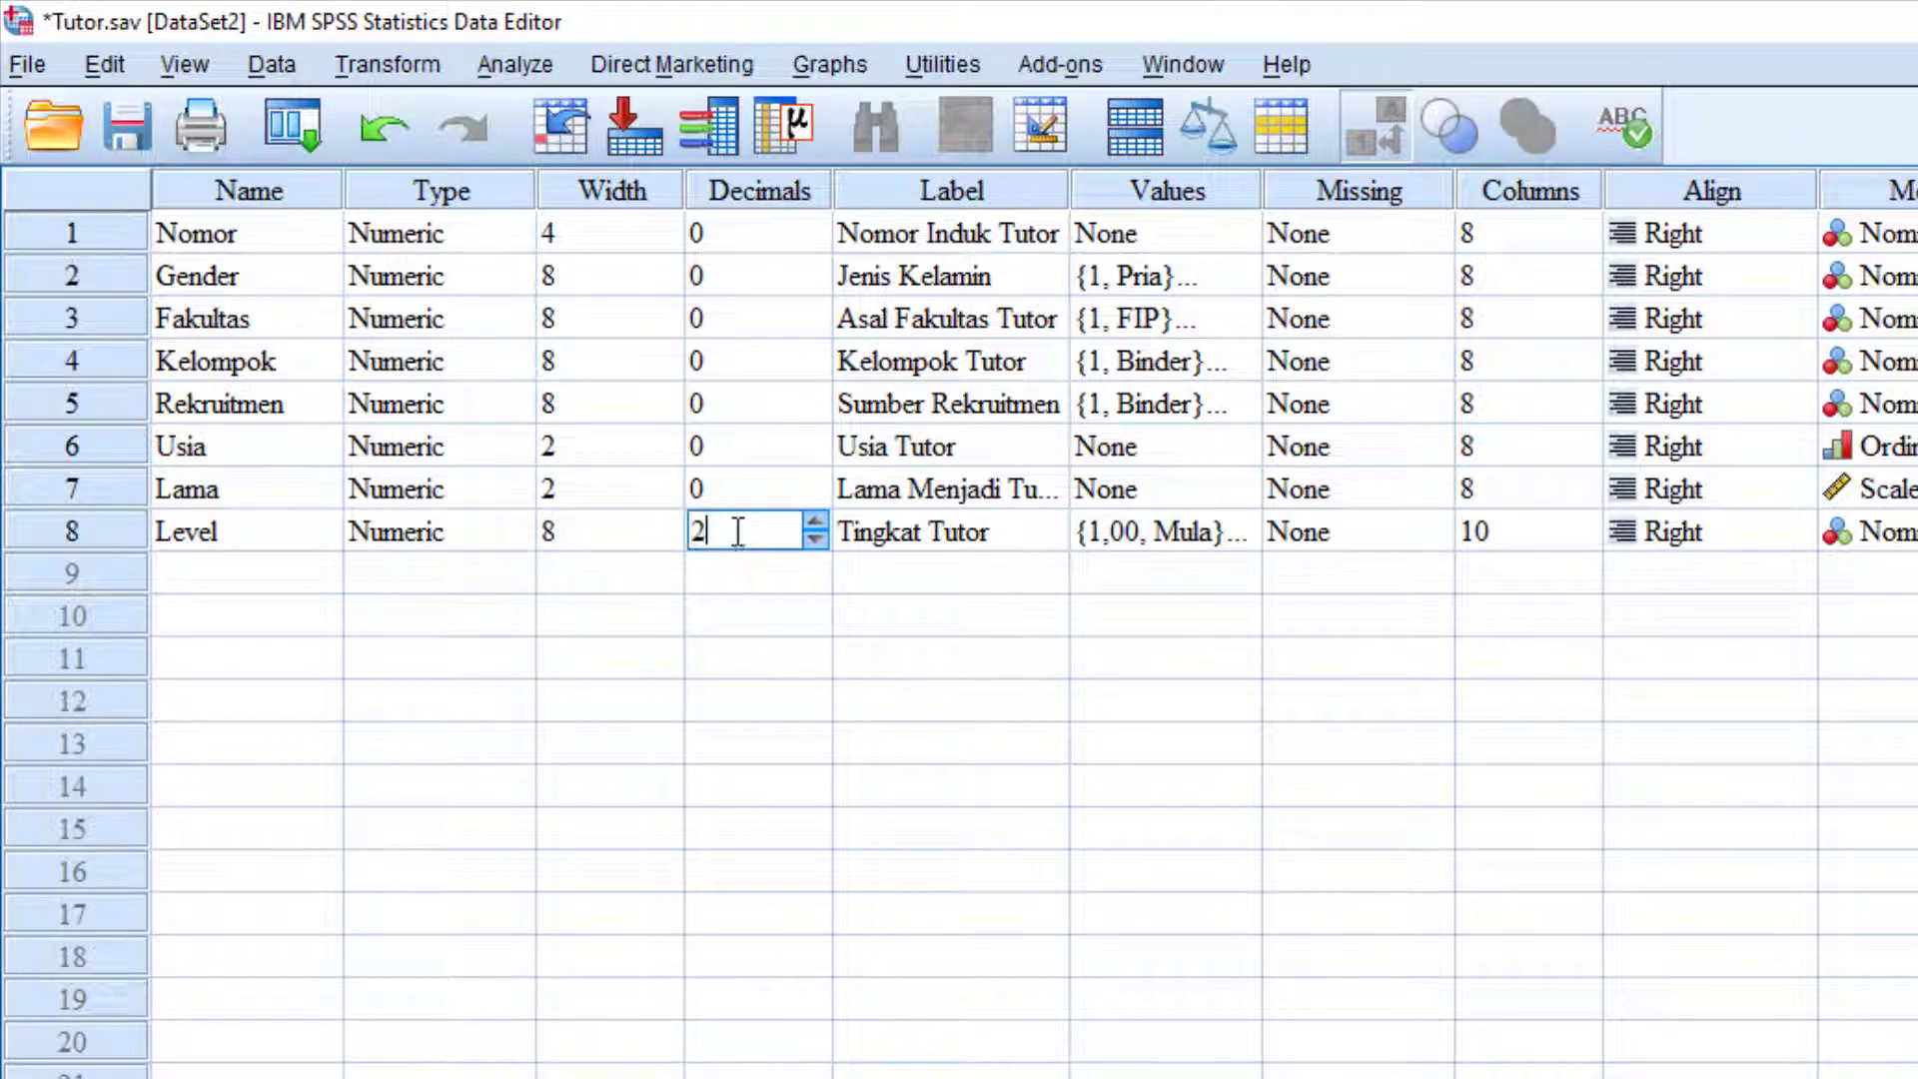
key(BackSpace)
text(0)
key(Tab)
Step: Examine the Level column across the cases in the data view, comparing the numeric codes with the value labels
click(75, 1078)
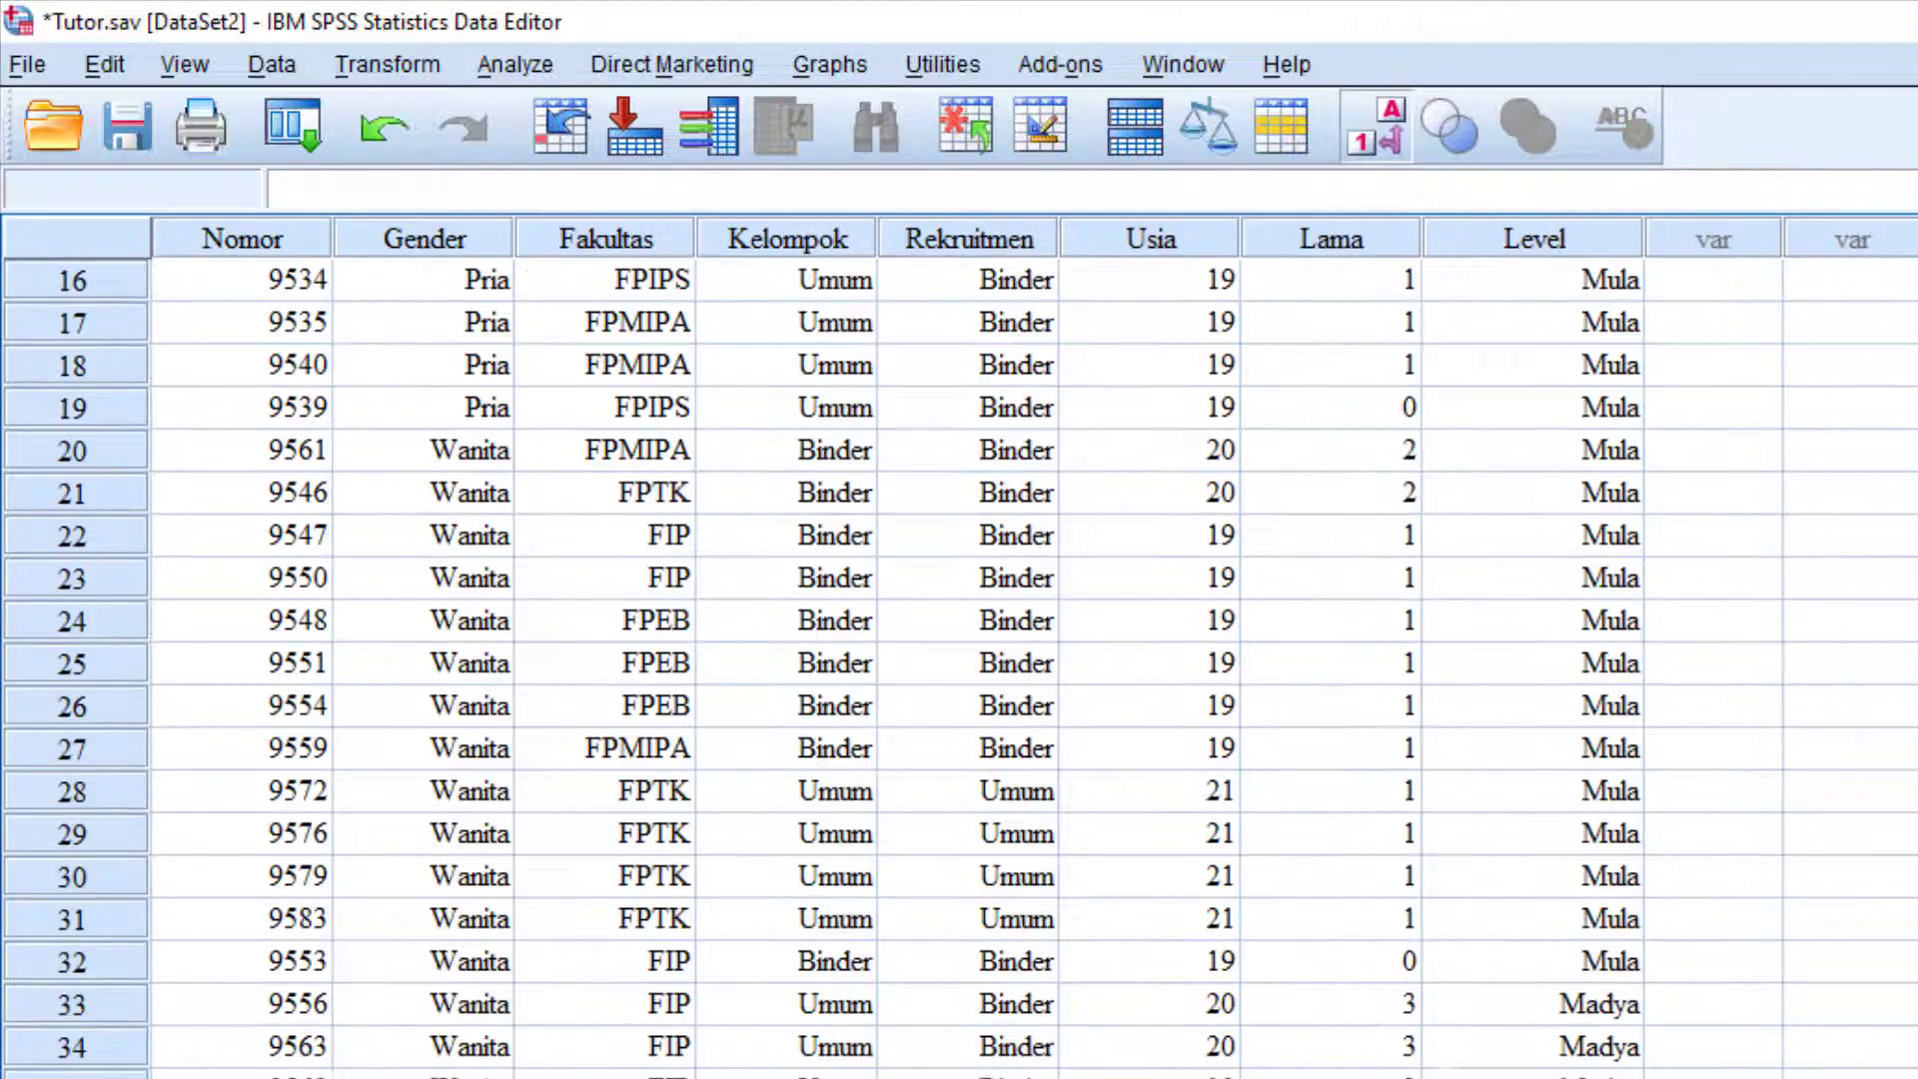
click(1384, 140)
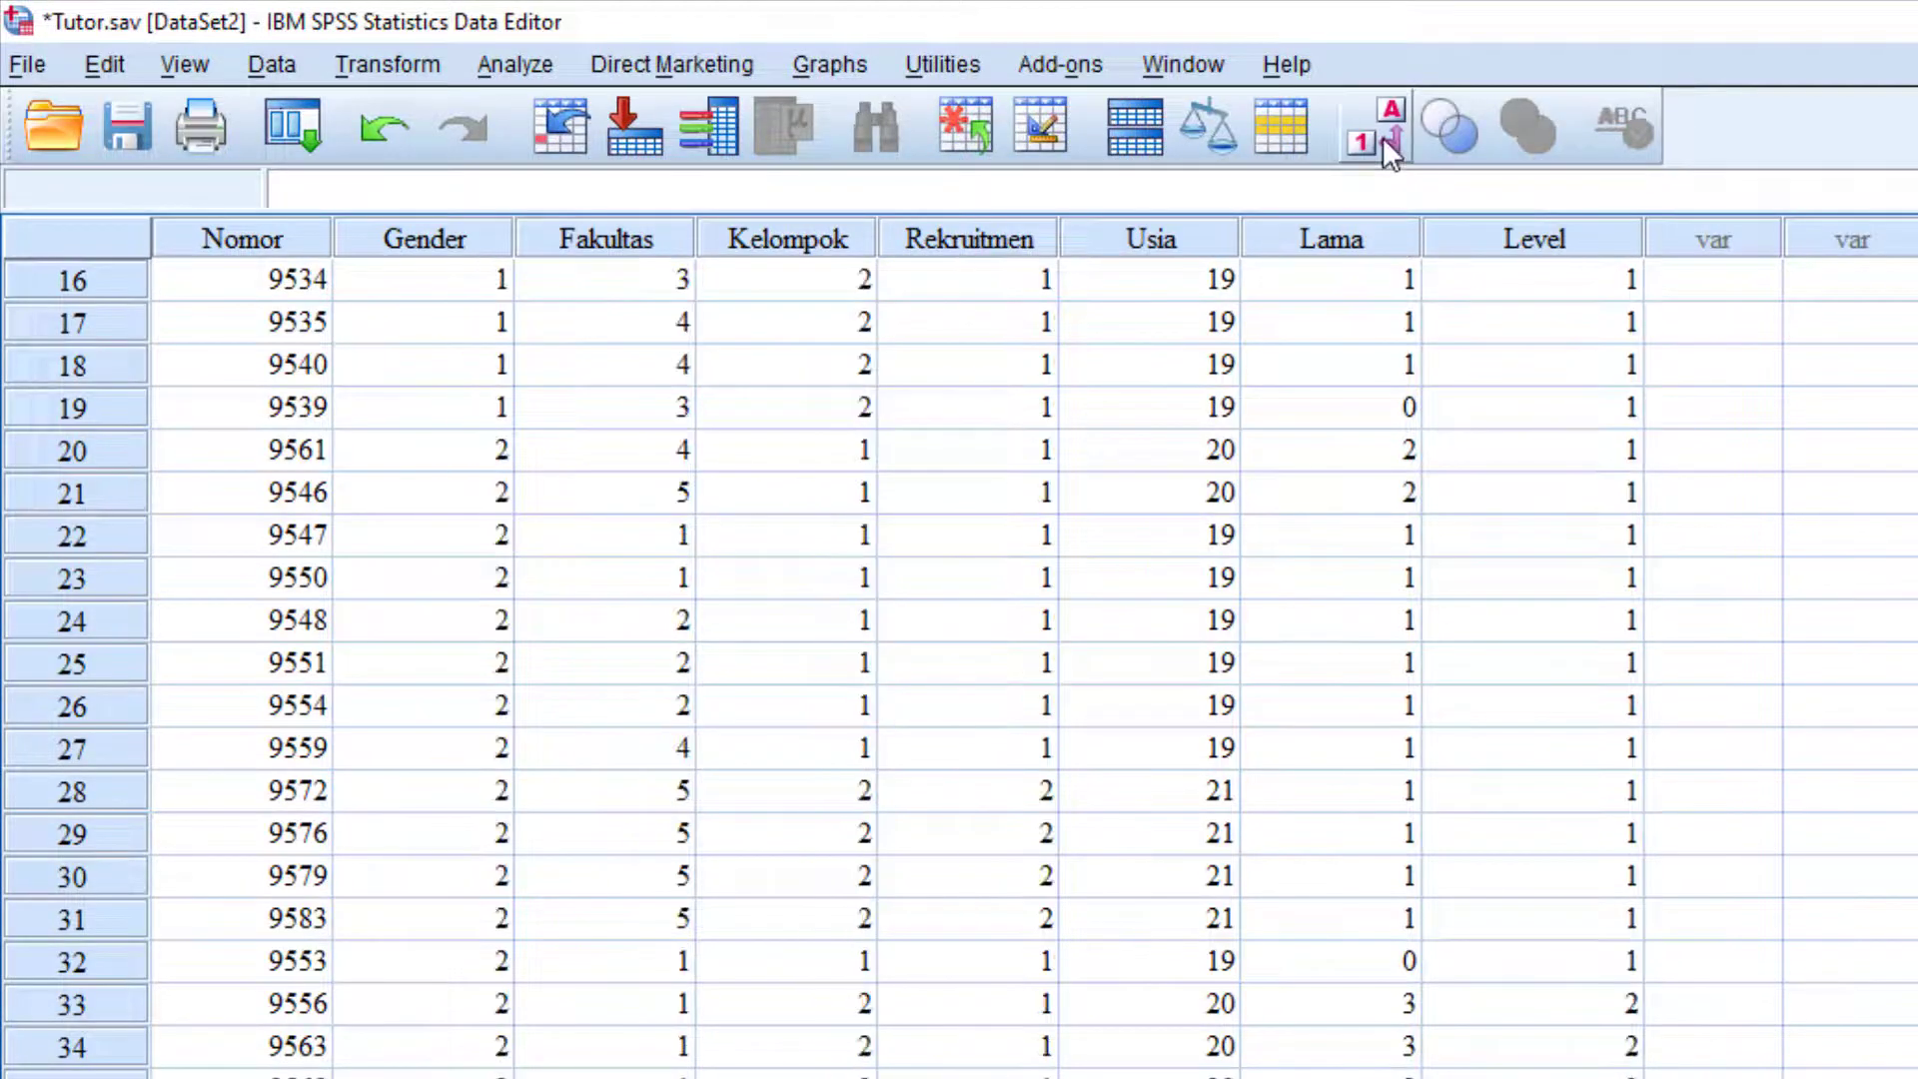
click(1382, 134)
scroll(959, 649, down, 4)
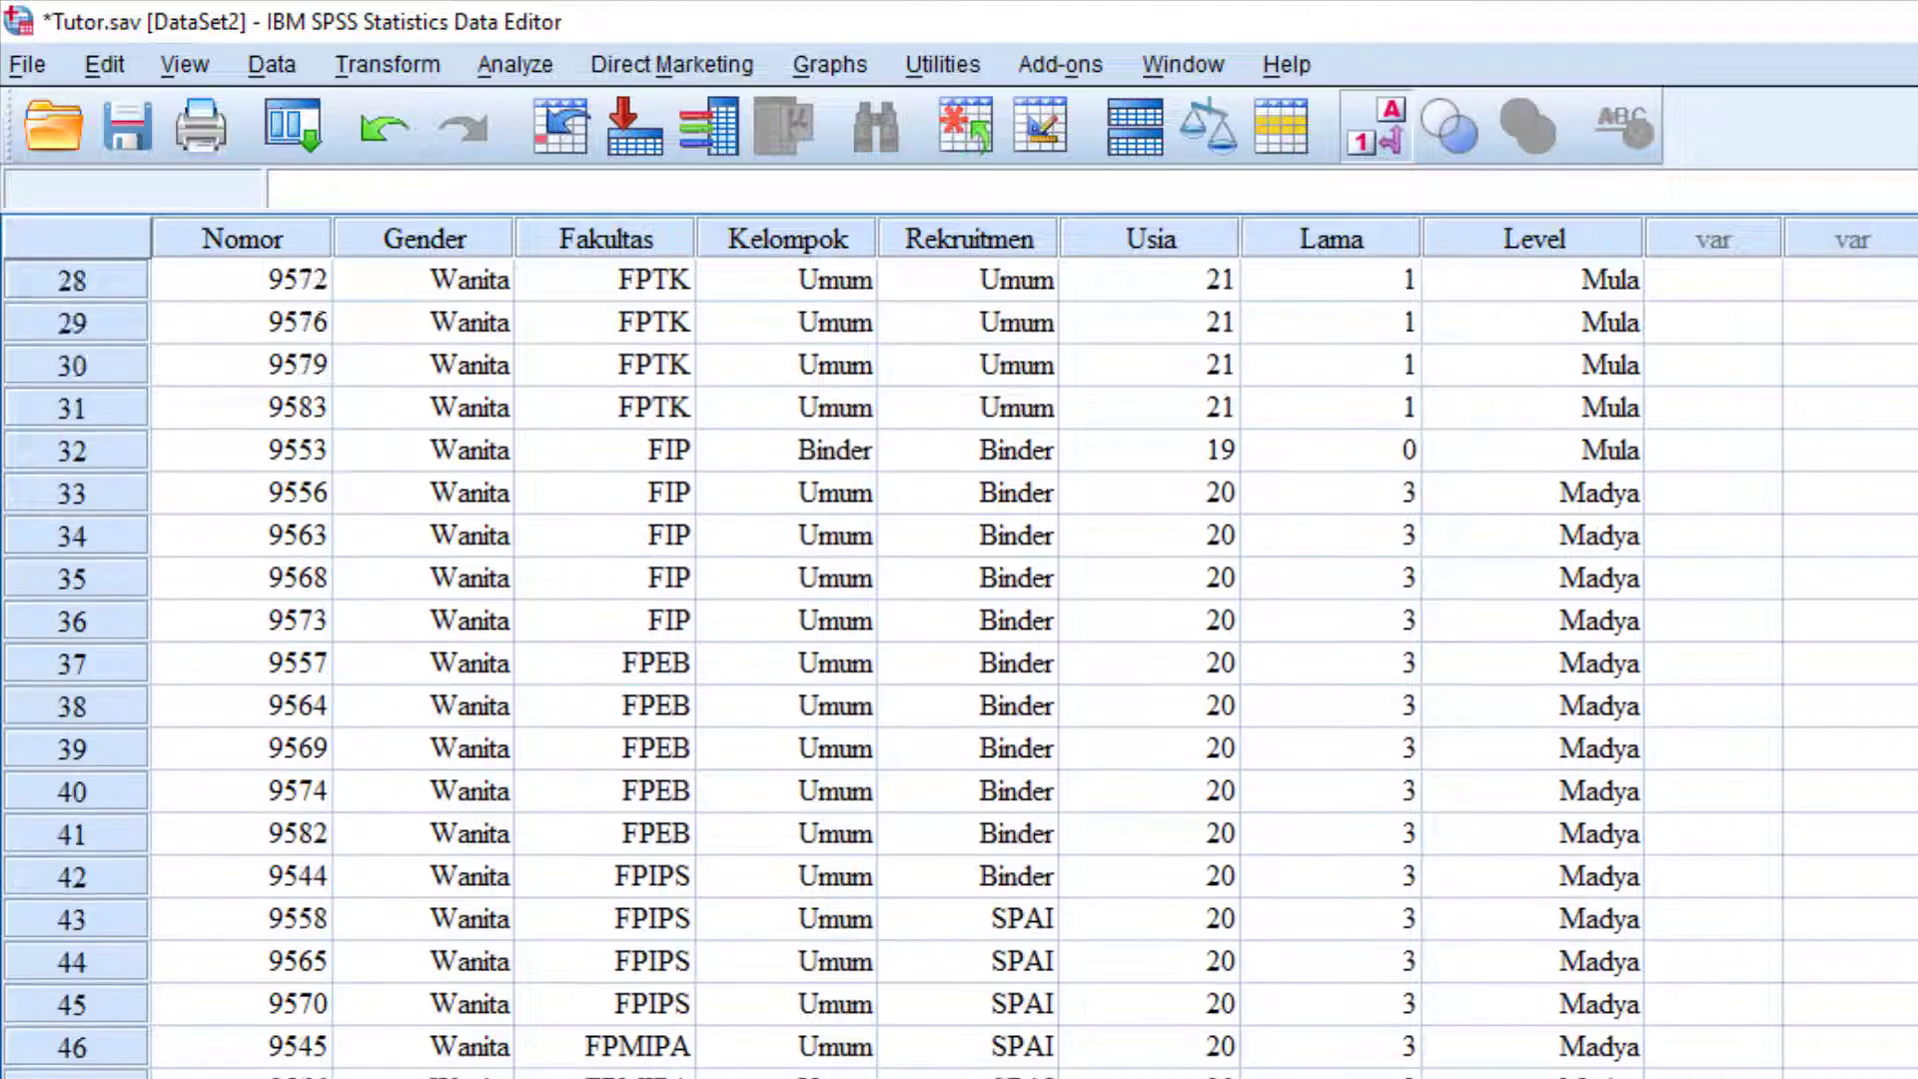
scroll(959, 649, up, 7)
scroll(1428, 978, up, 2)
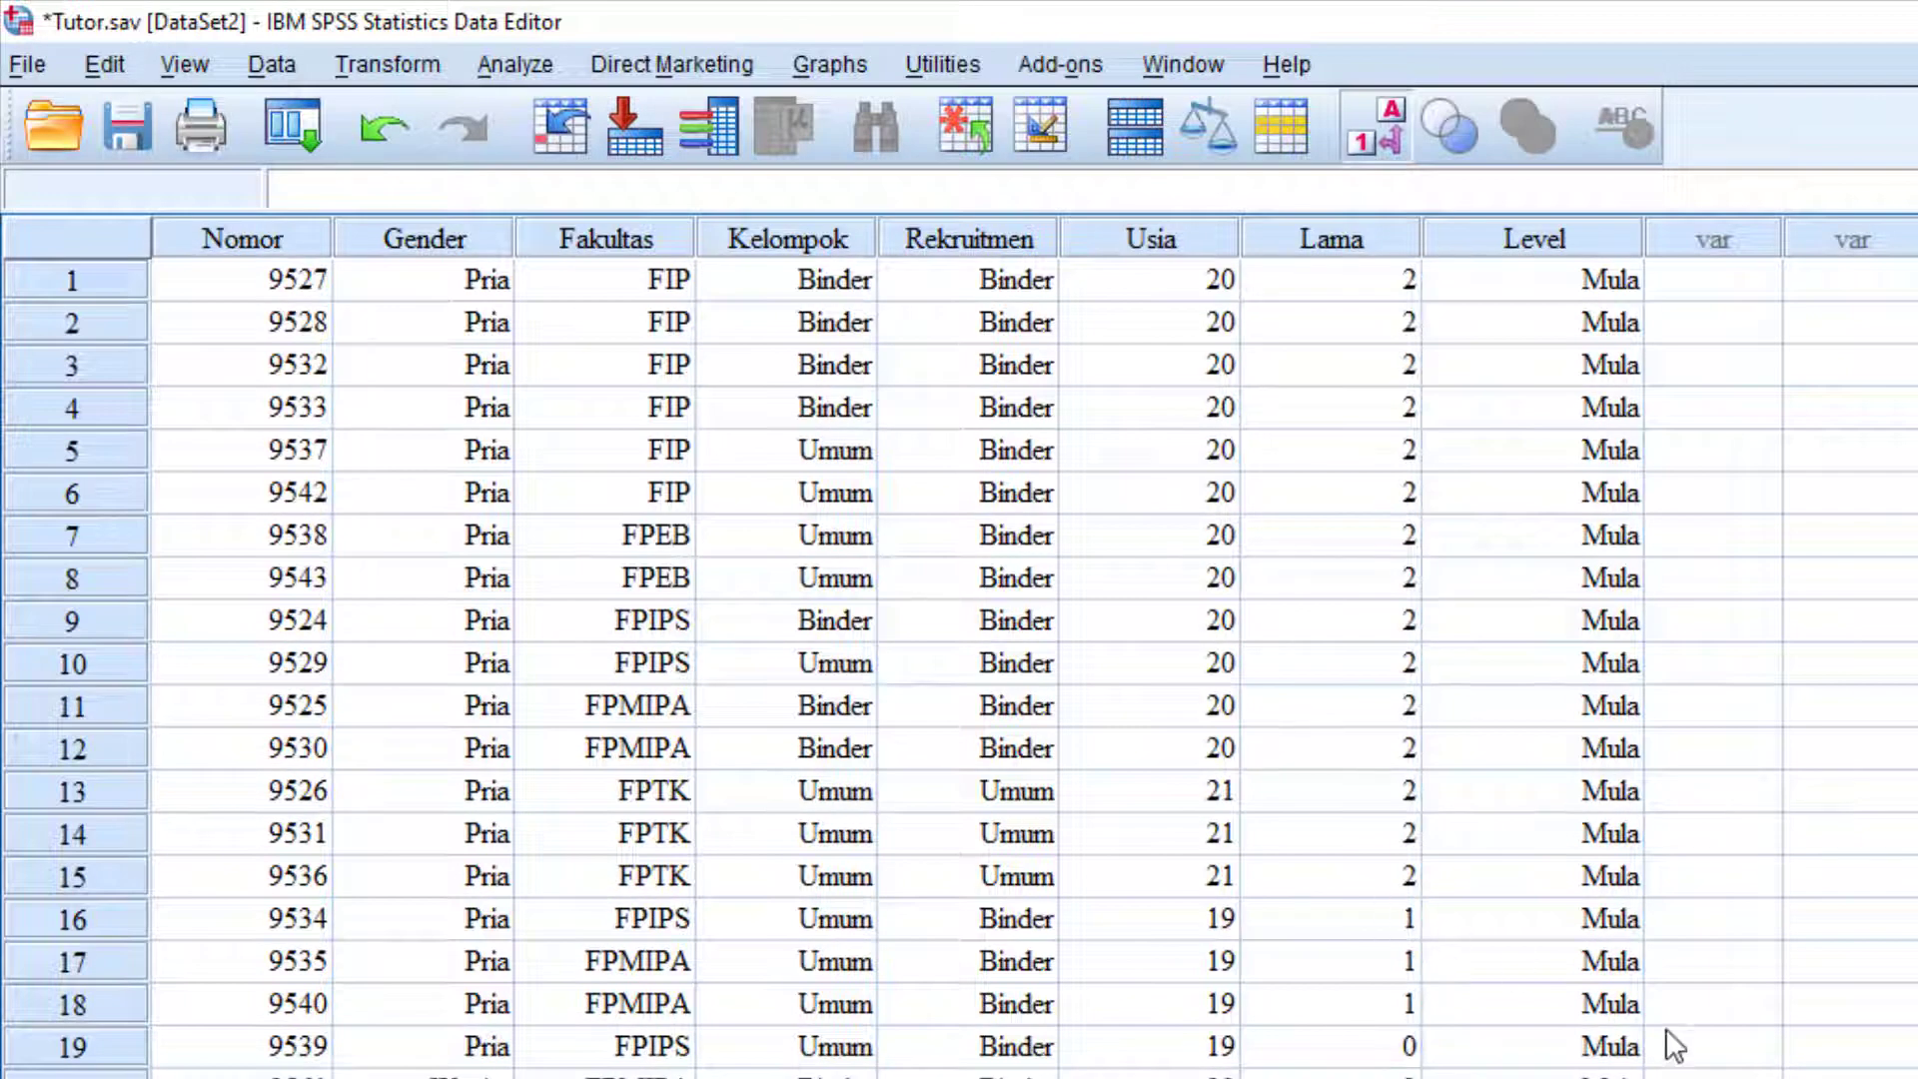
Step: Switch to the Berat.sav dataset
click(385, 66)
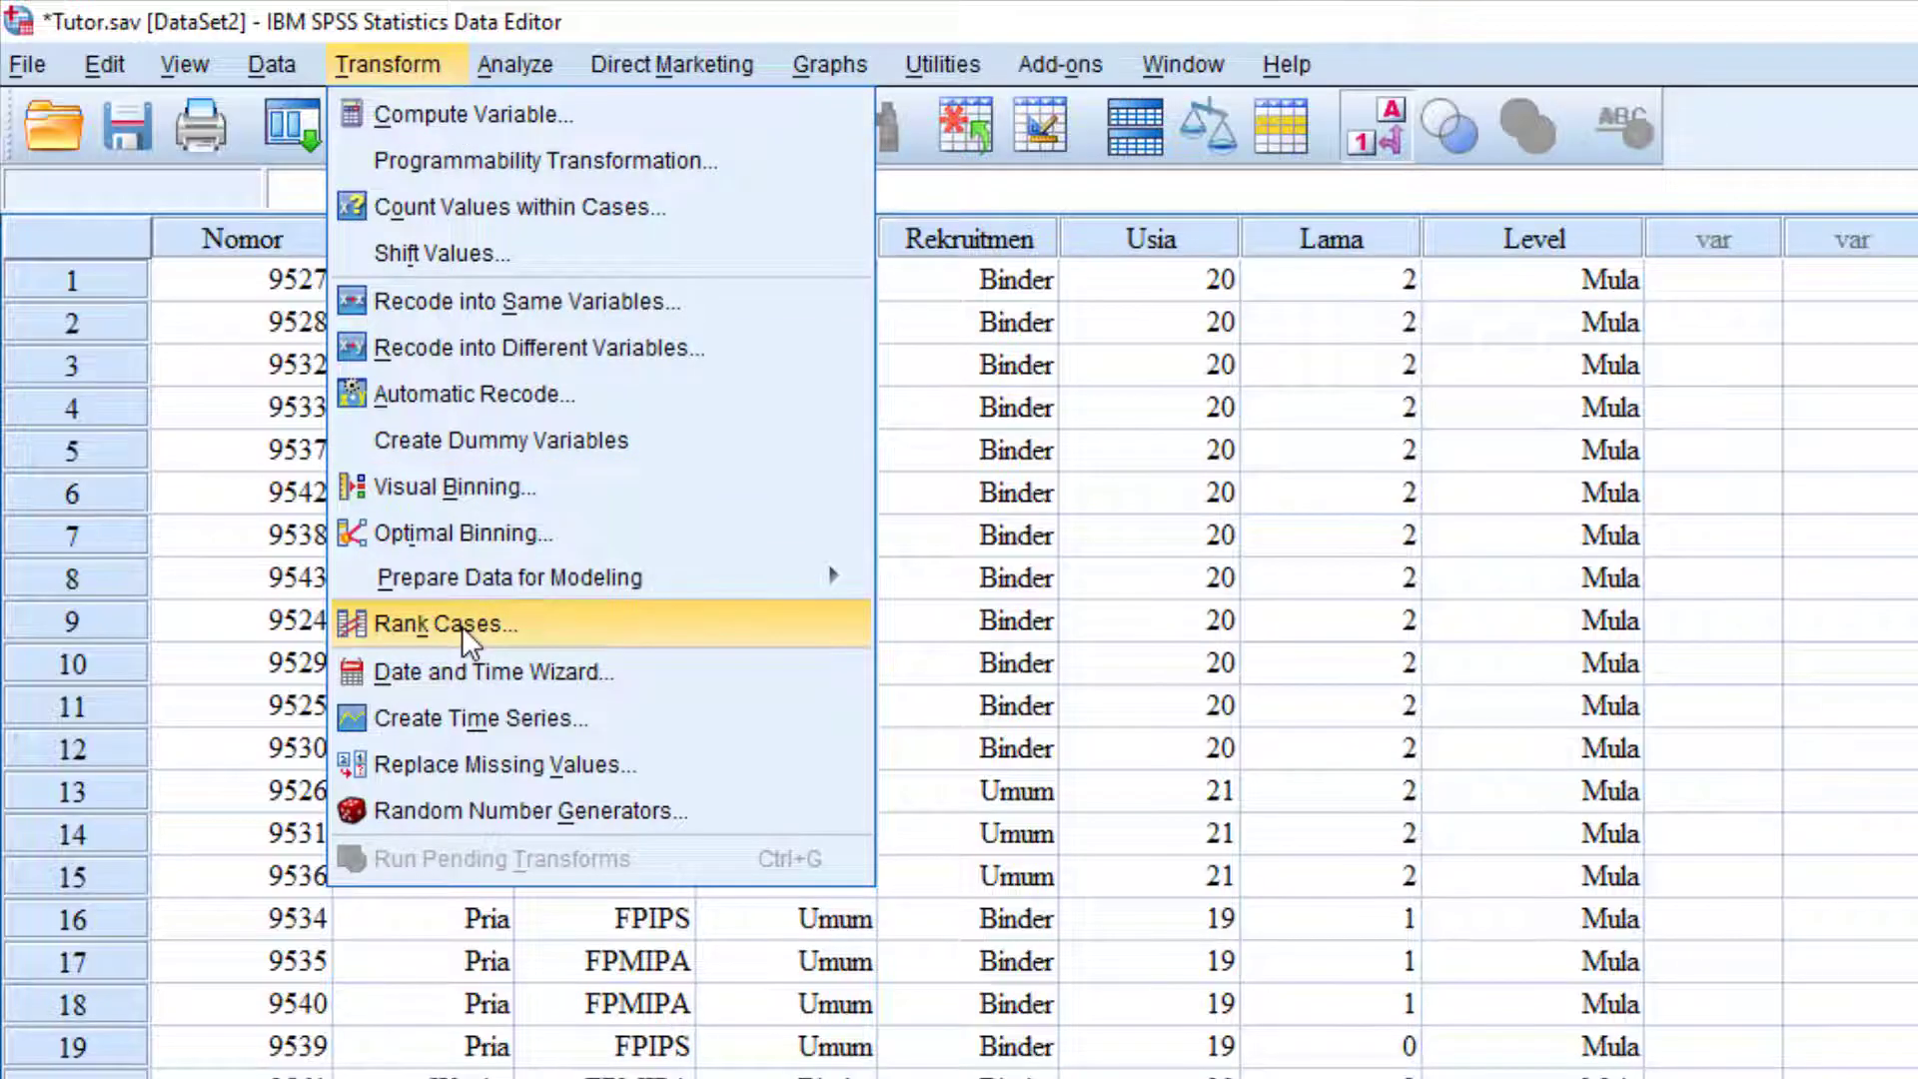
click(1100, 502)
click(1159, 64)
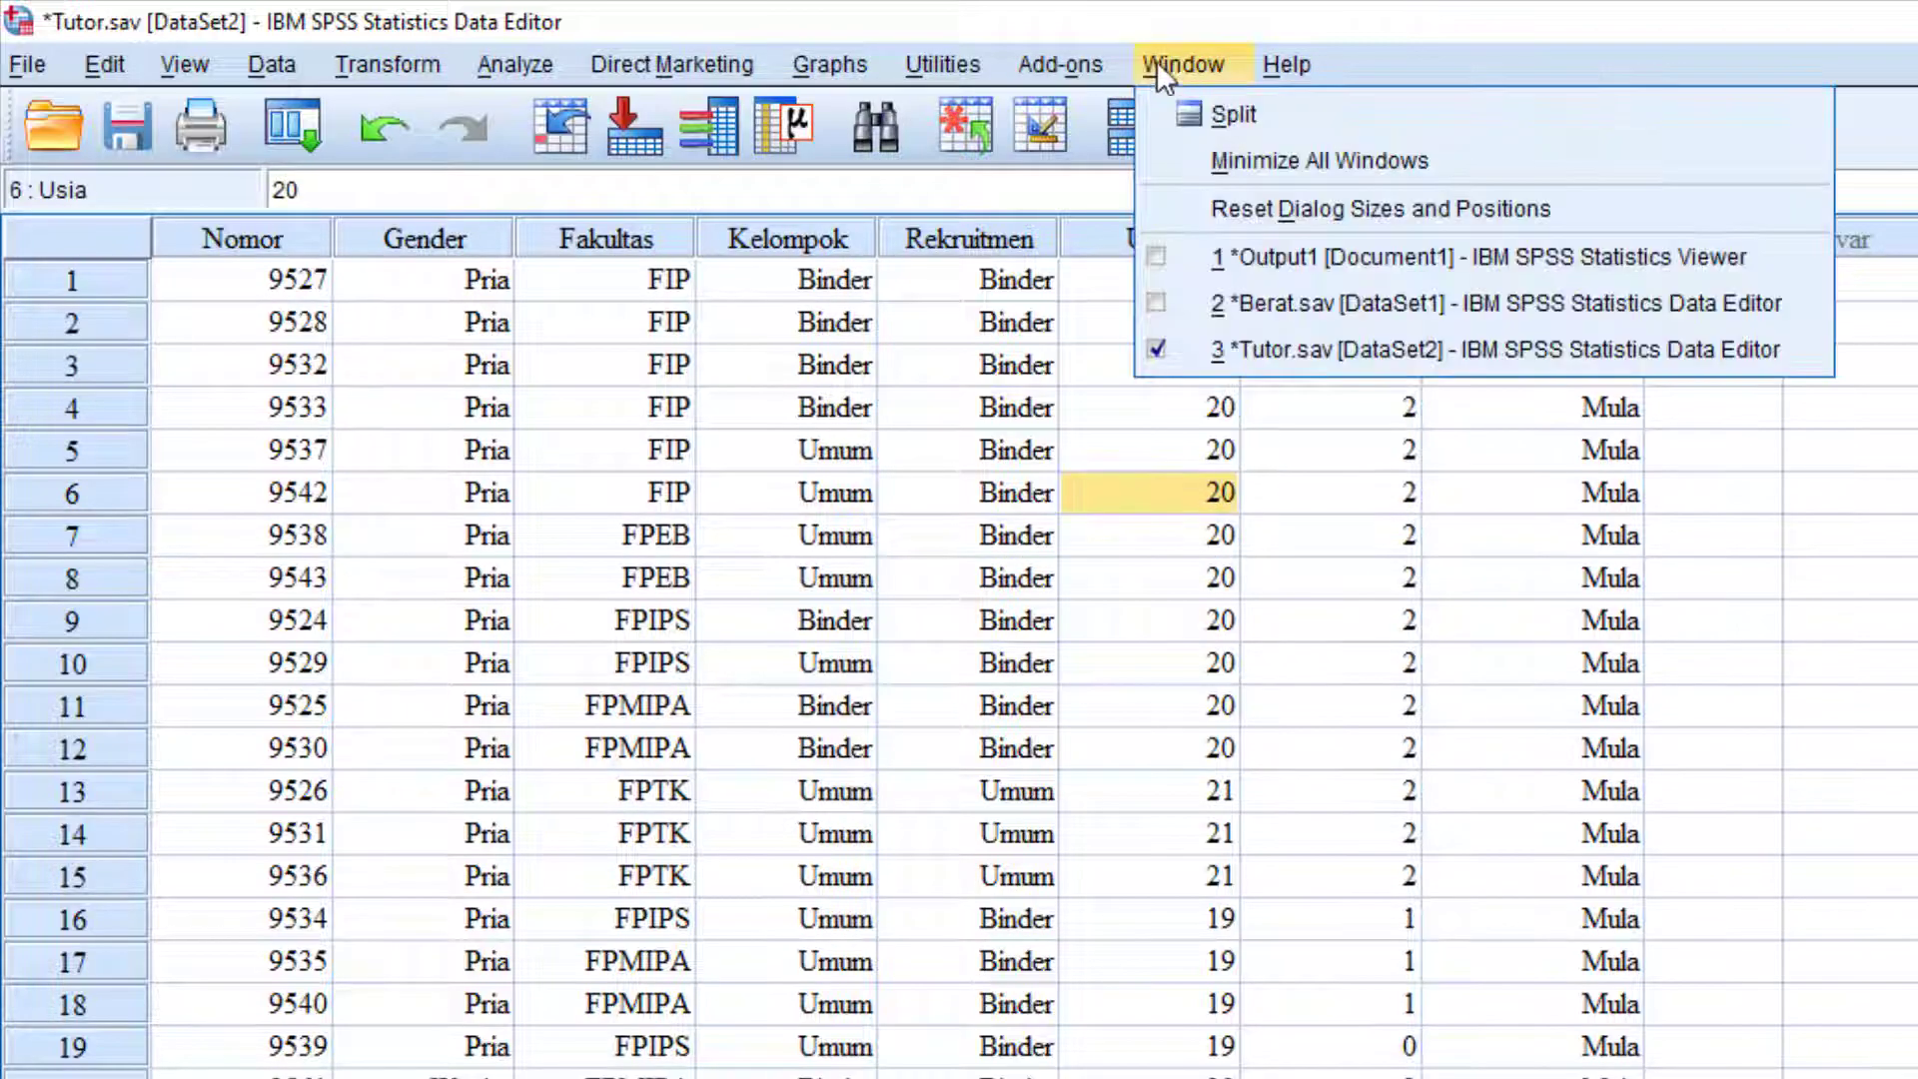
click(1358, 303)
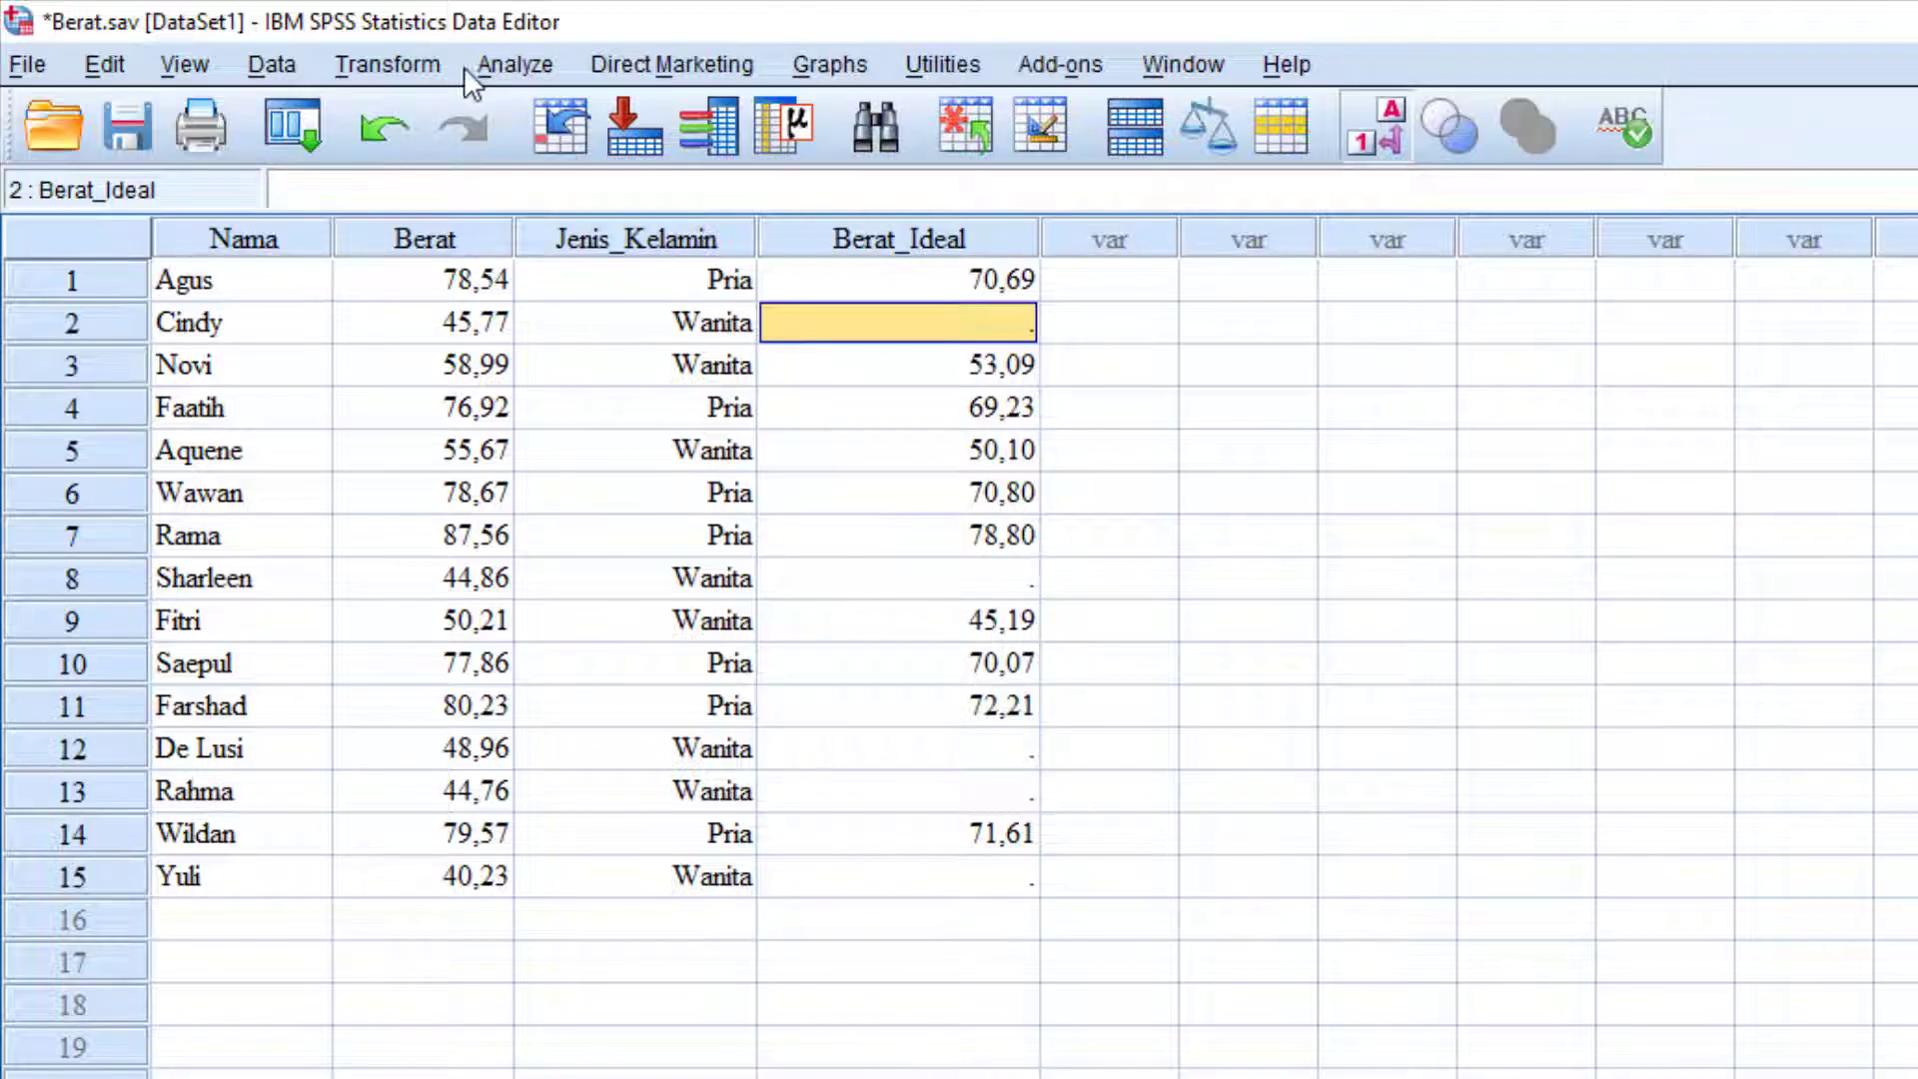
Step: Start Rank Cases with Berat as the variable to rank and Jenis_Kelamin as the grouping variable
click(420, 63)
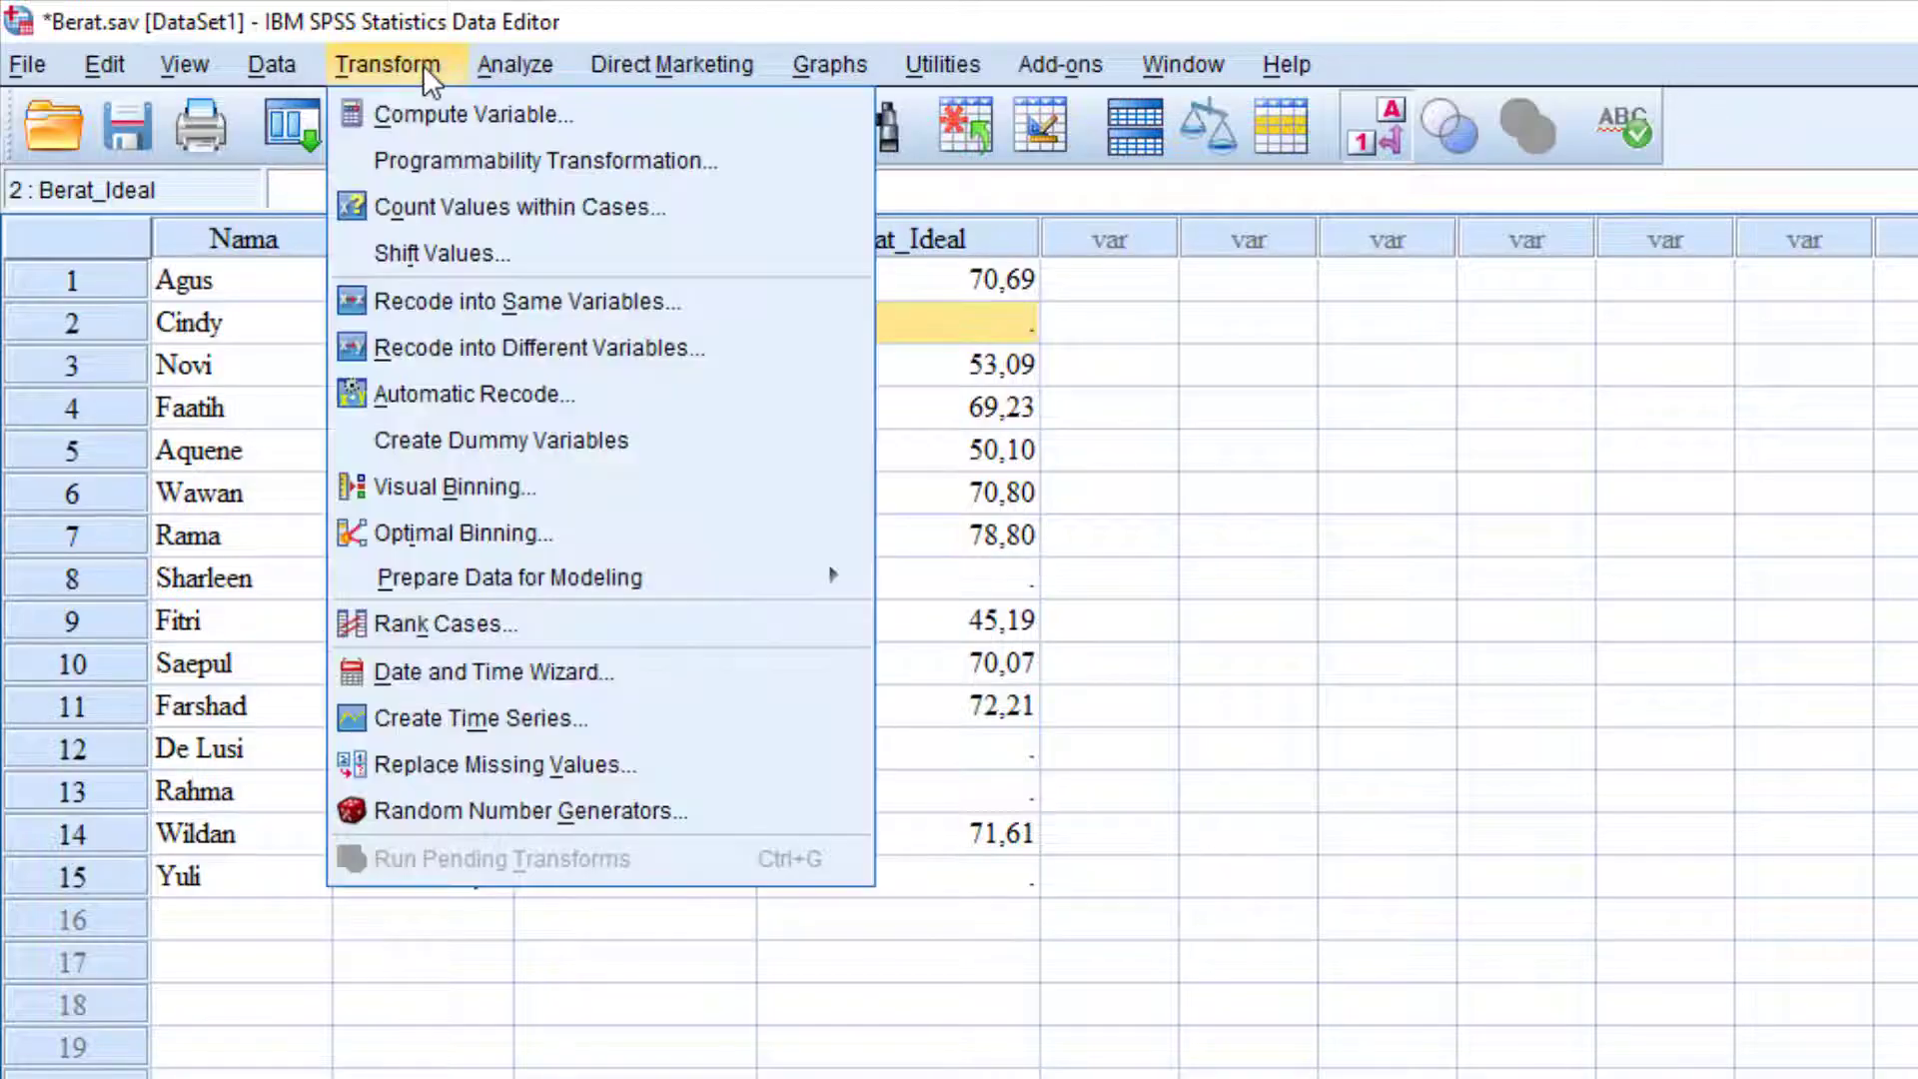
click(525, 630)
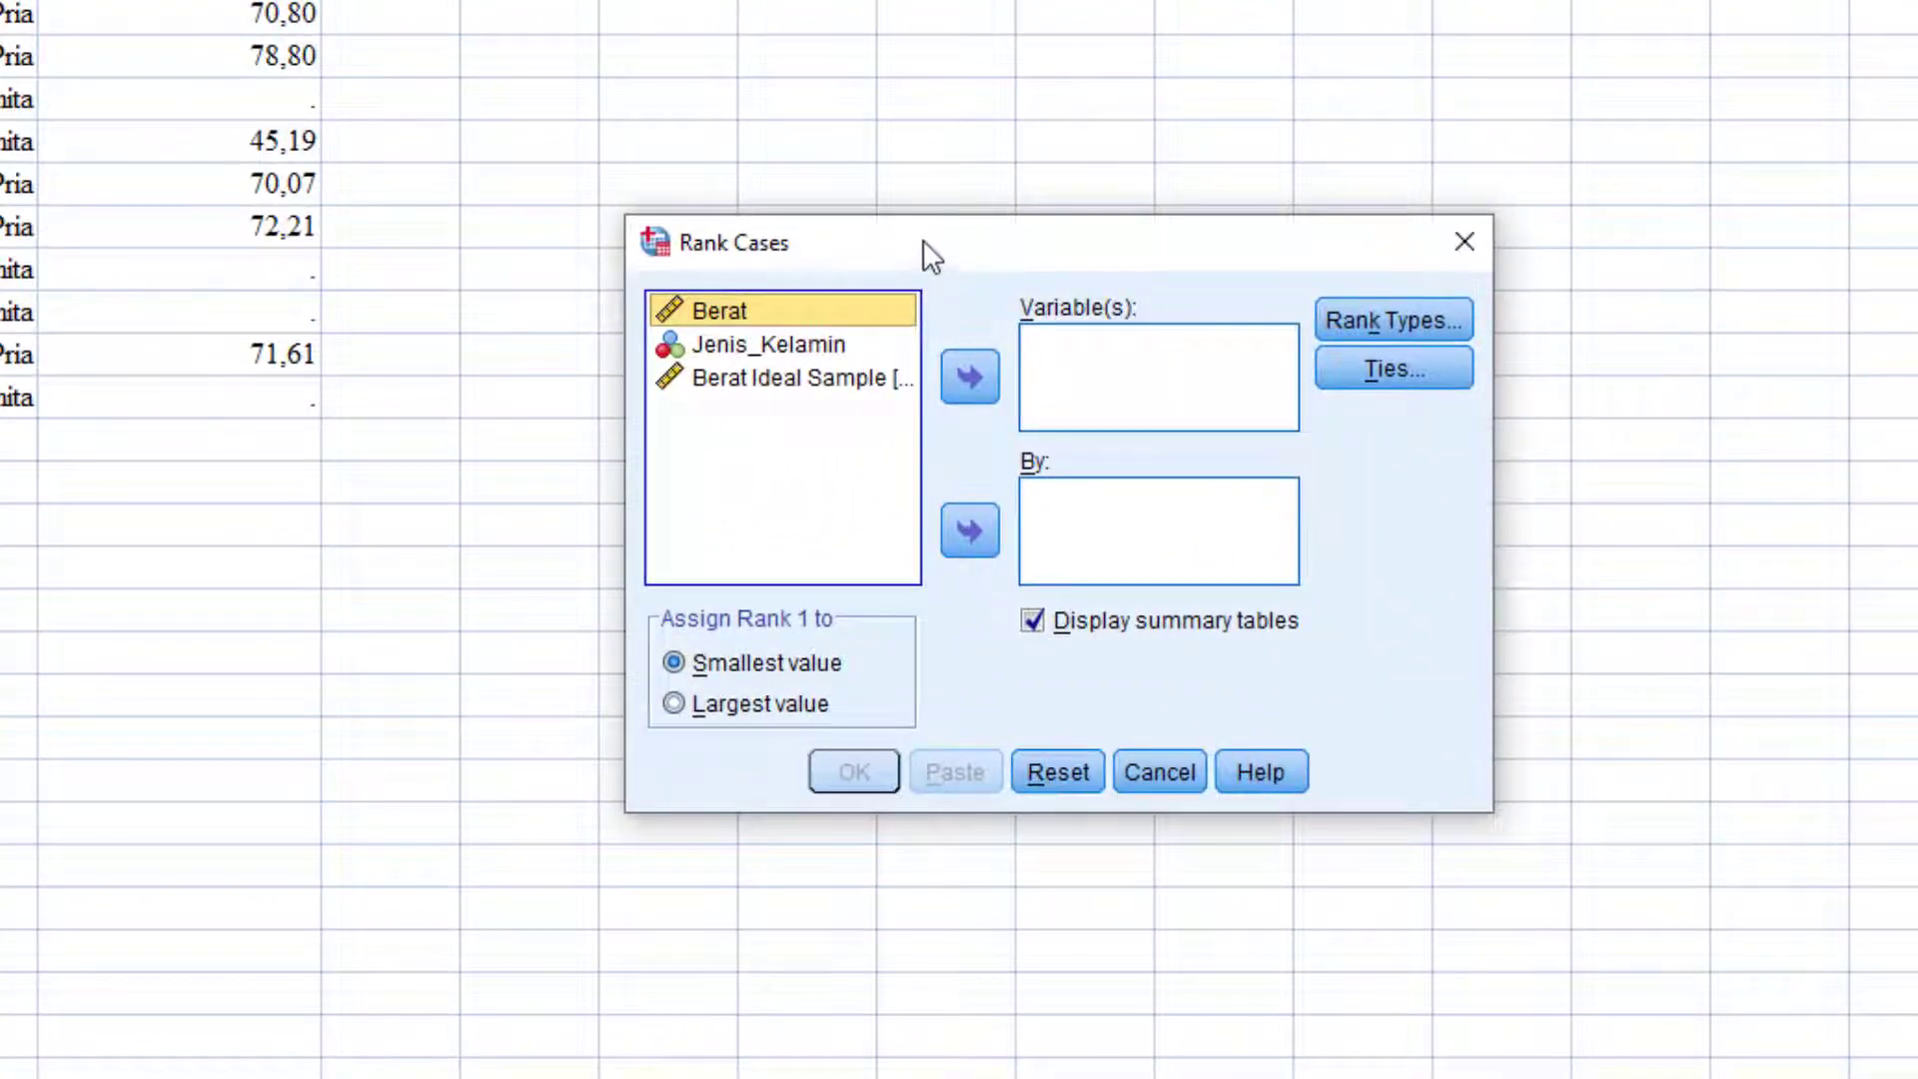
drag(922, 241, 888, 115)
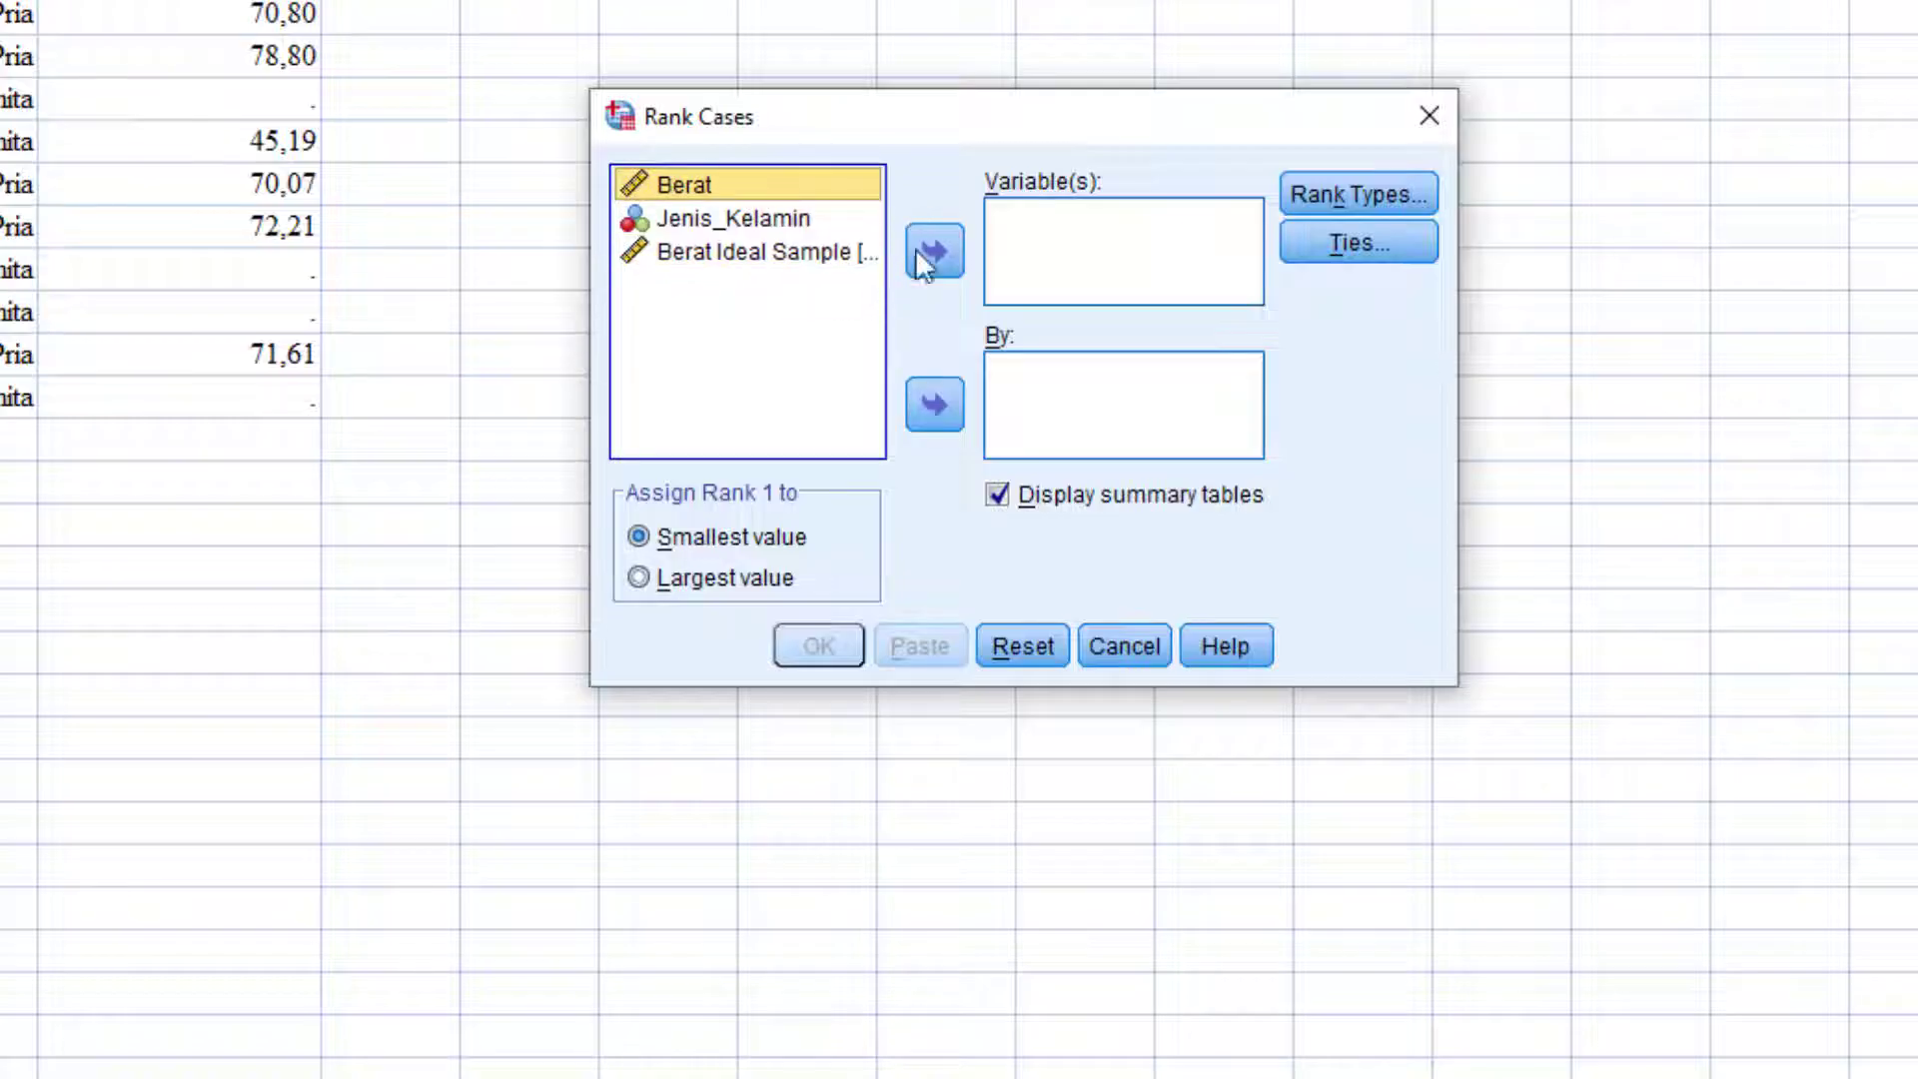
click(920, 251)
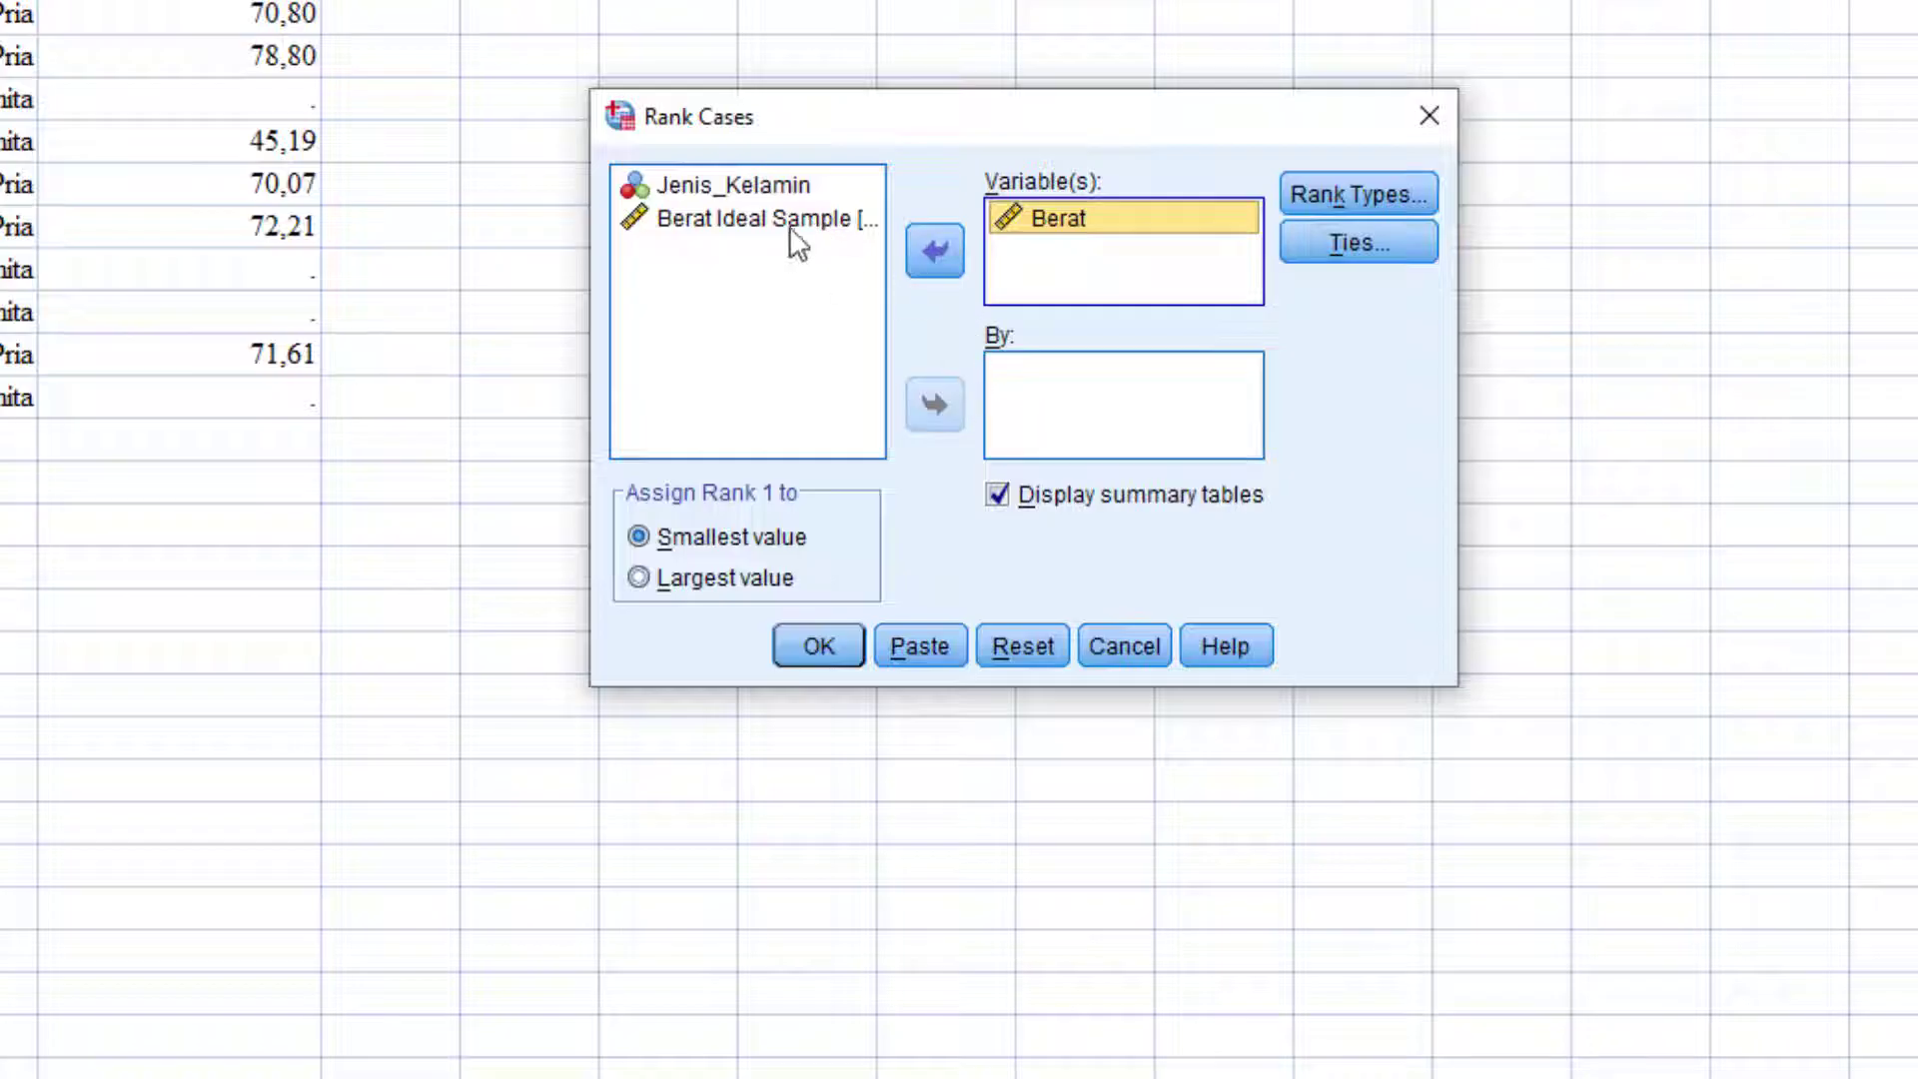
click(771, 186)
click(937, 405)
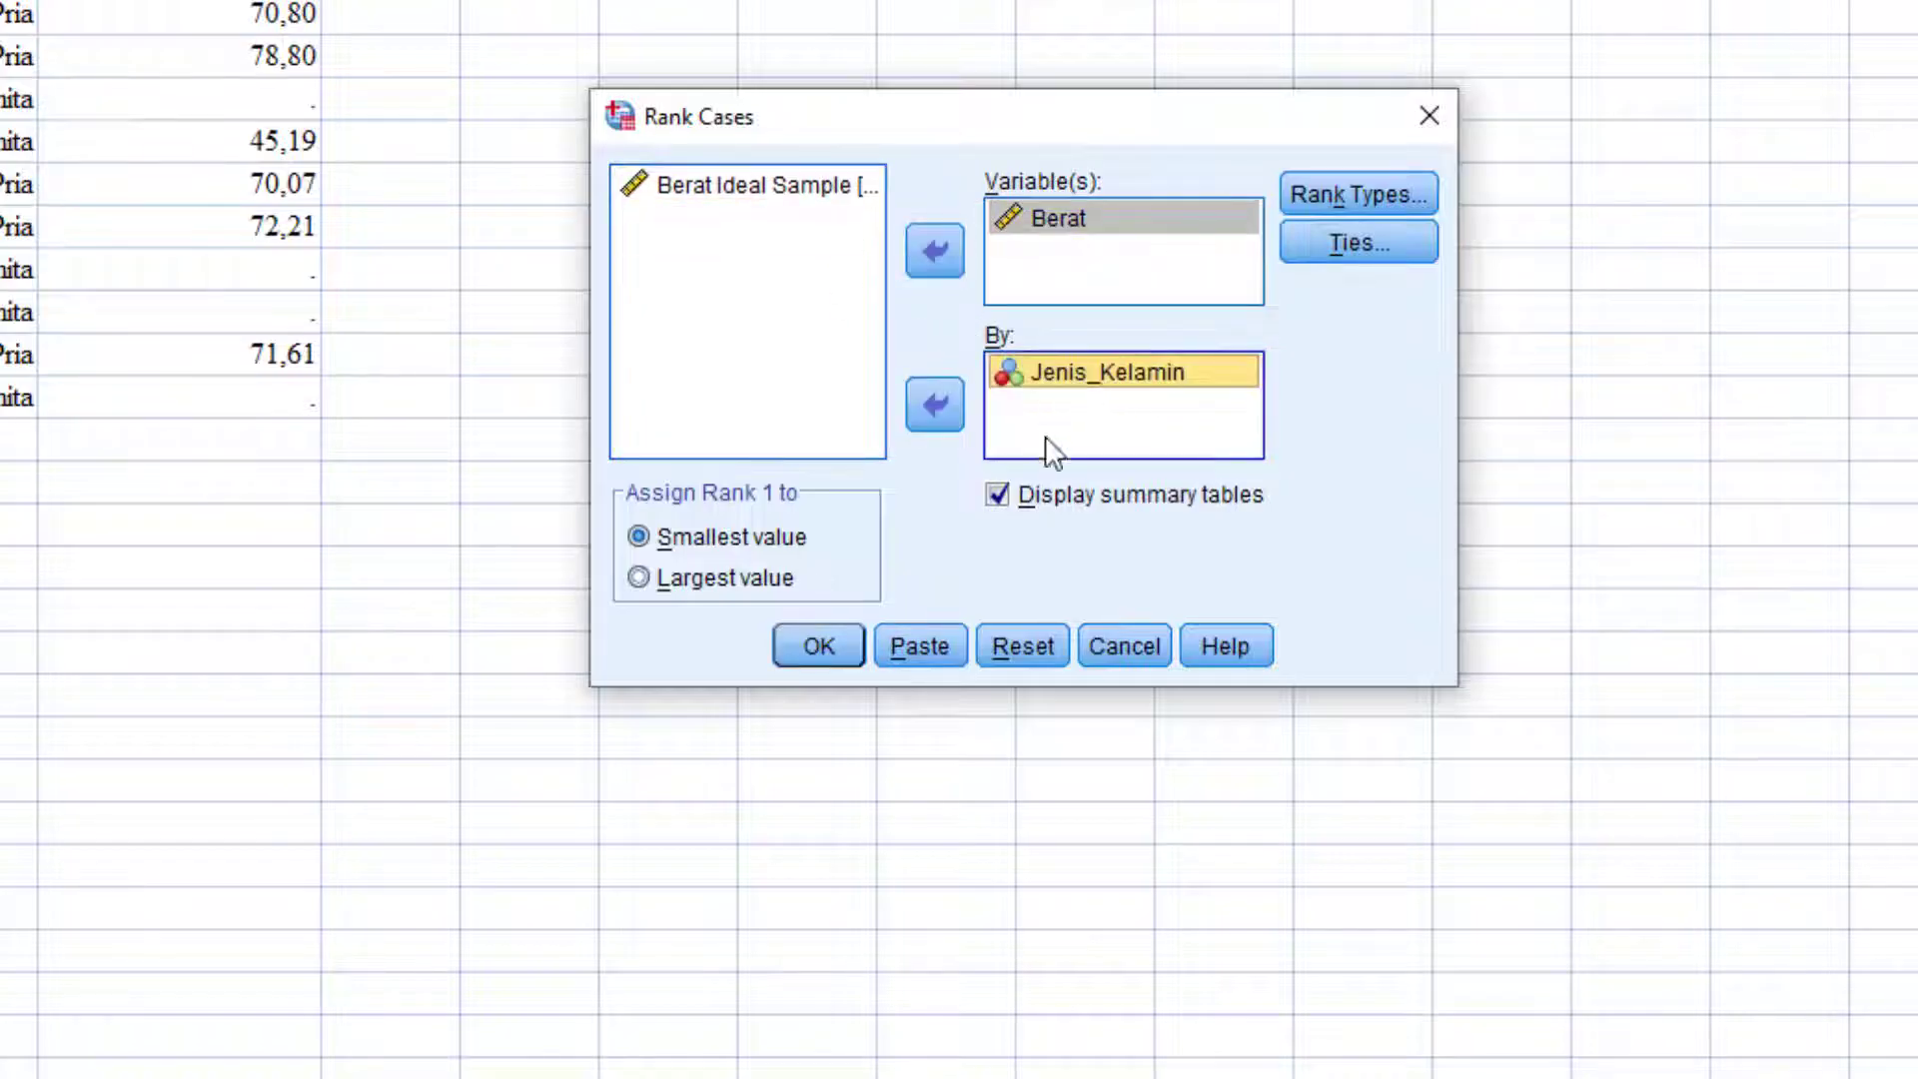
Step: Try assigning rank 1 to the largest value, and return the setting to the smallest value
click(745, 599)
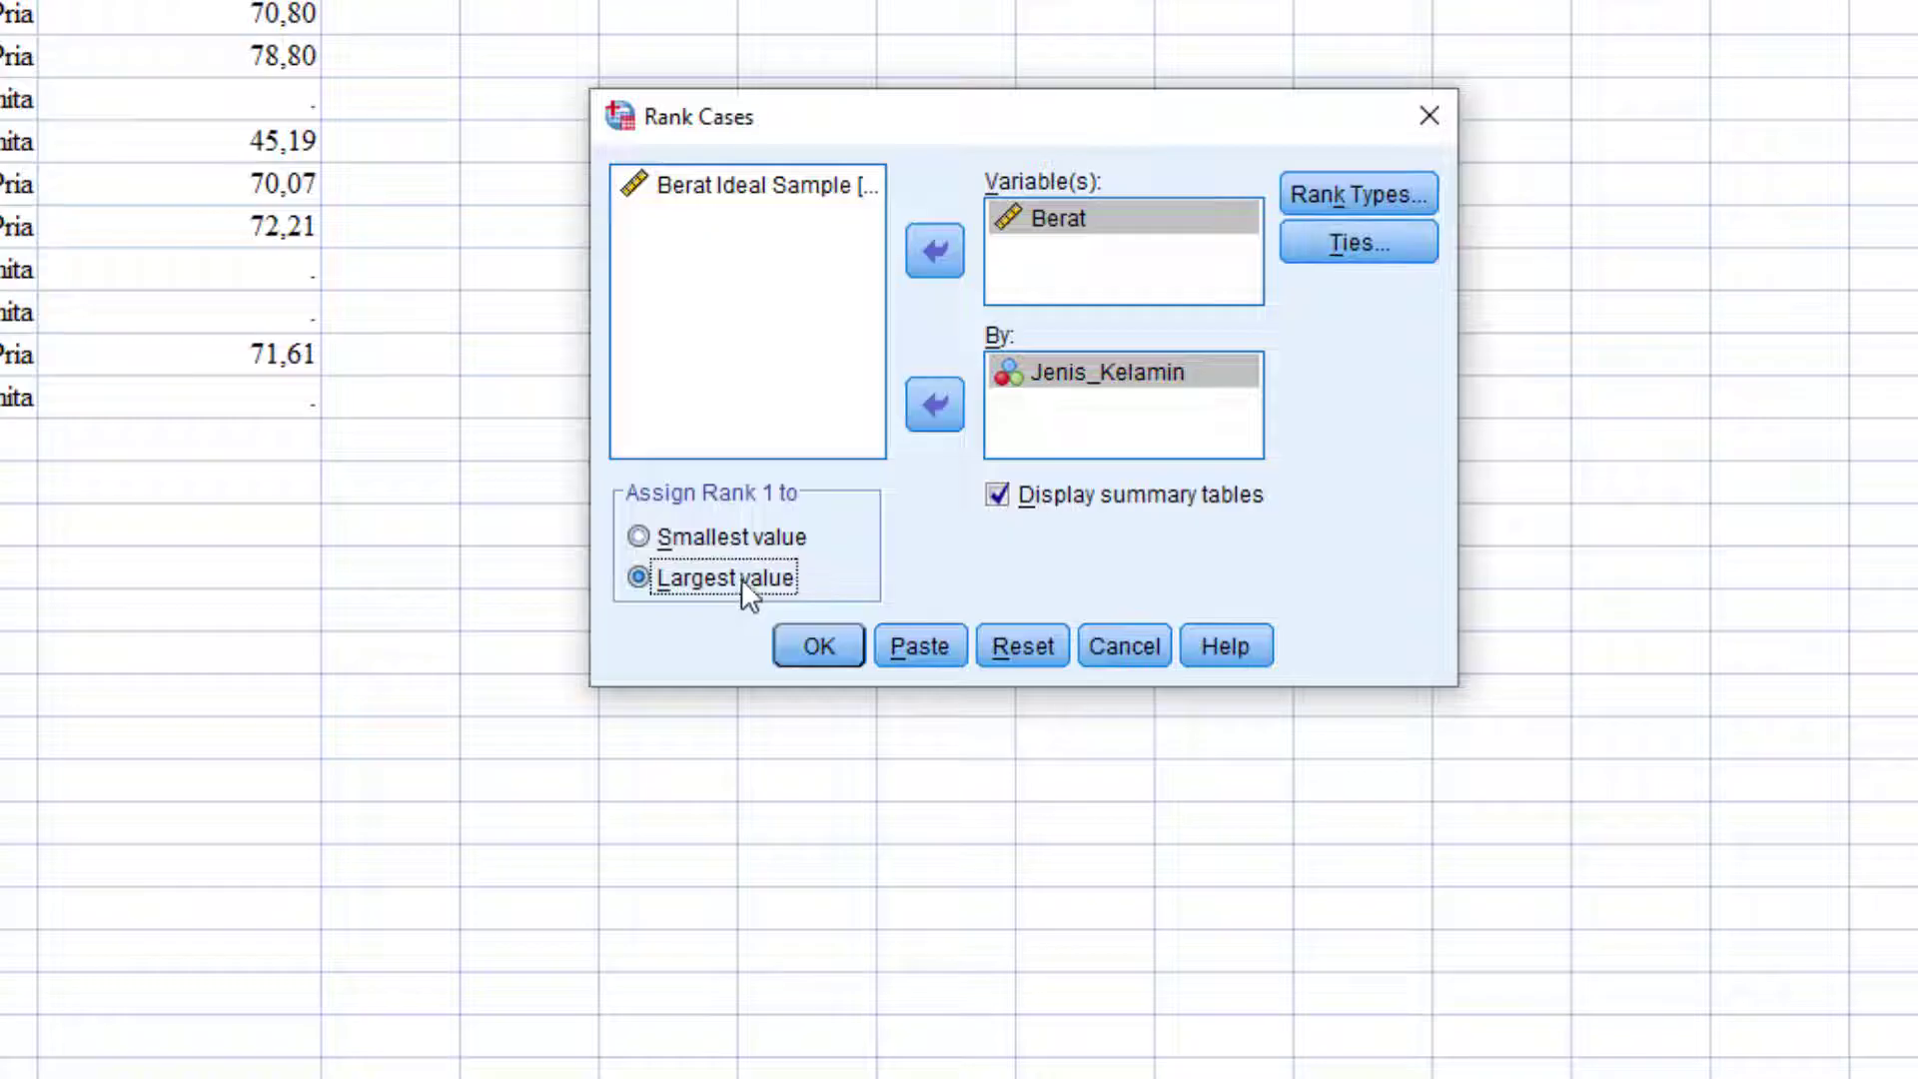
click(746, 535)
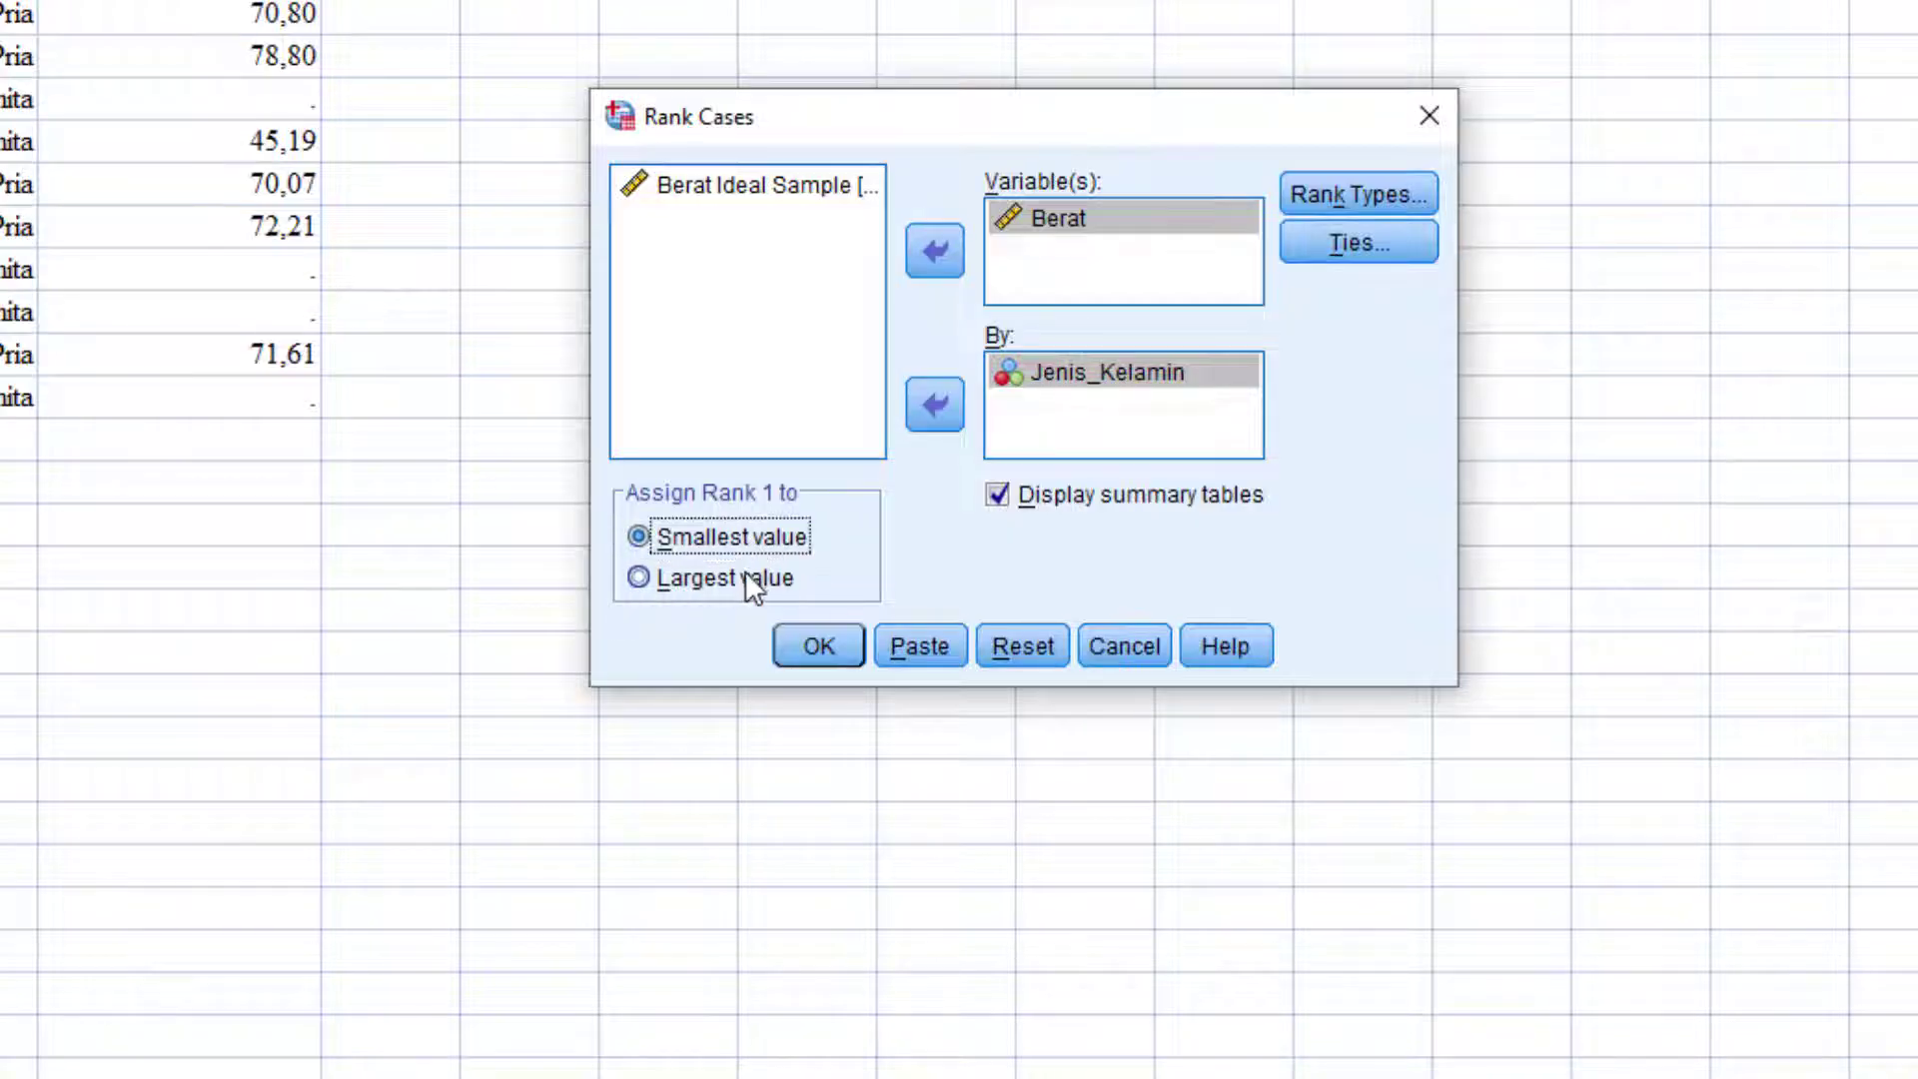
click(728, 568)
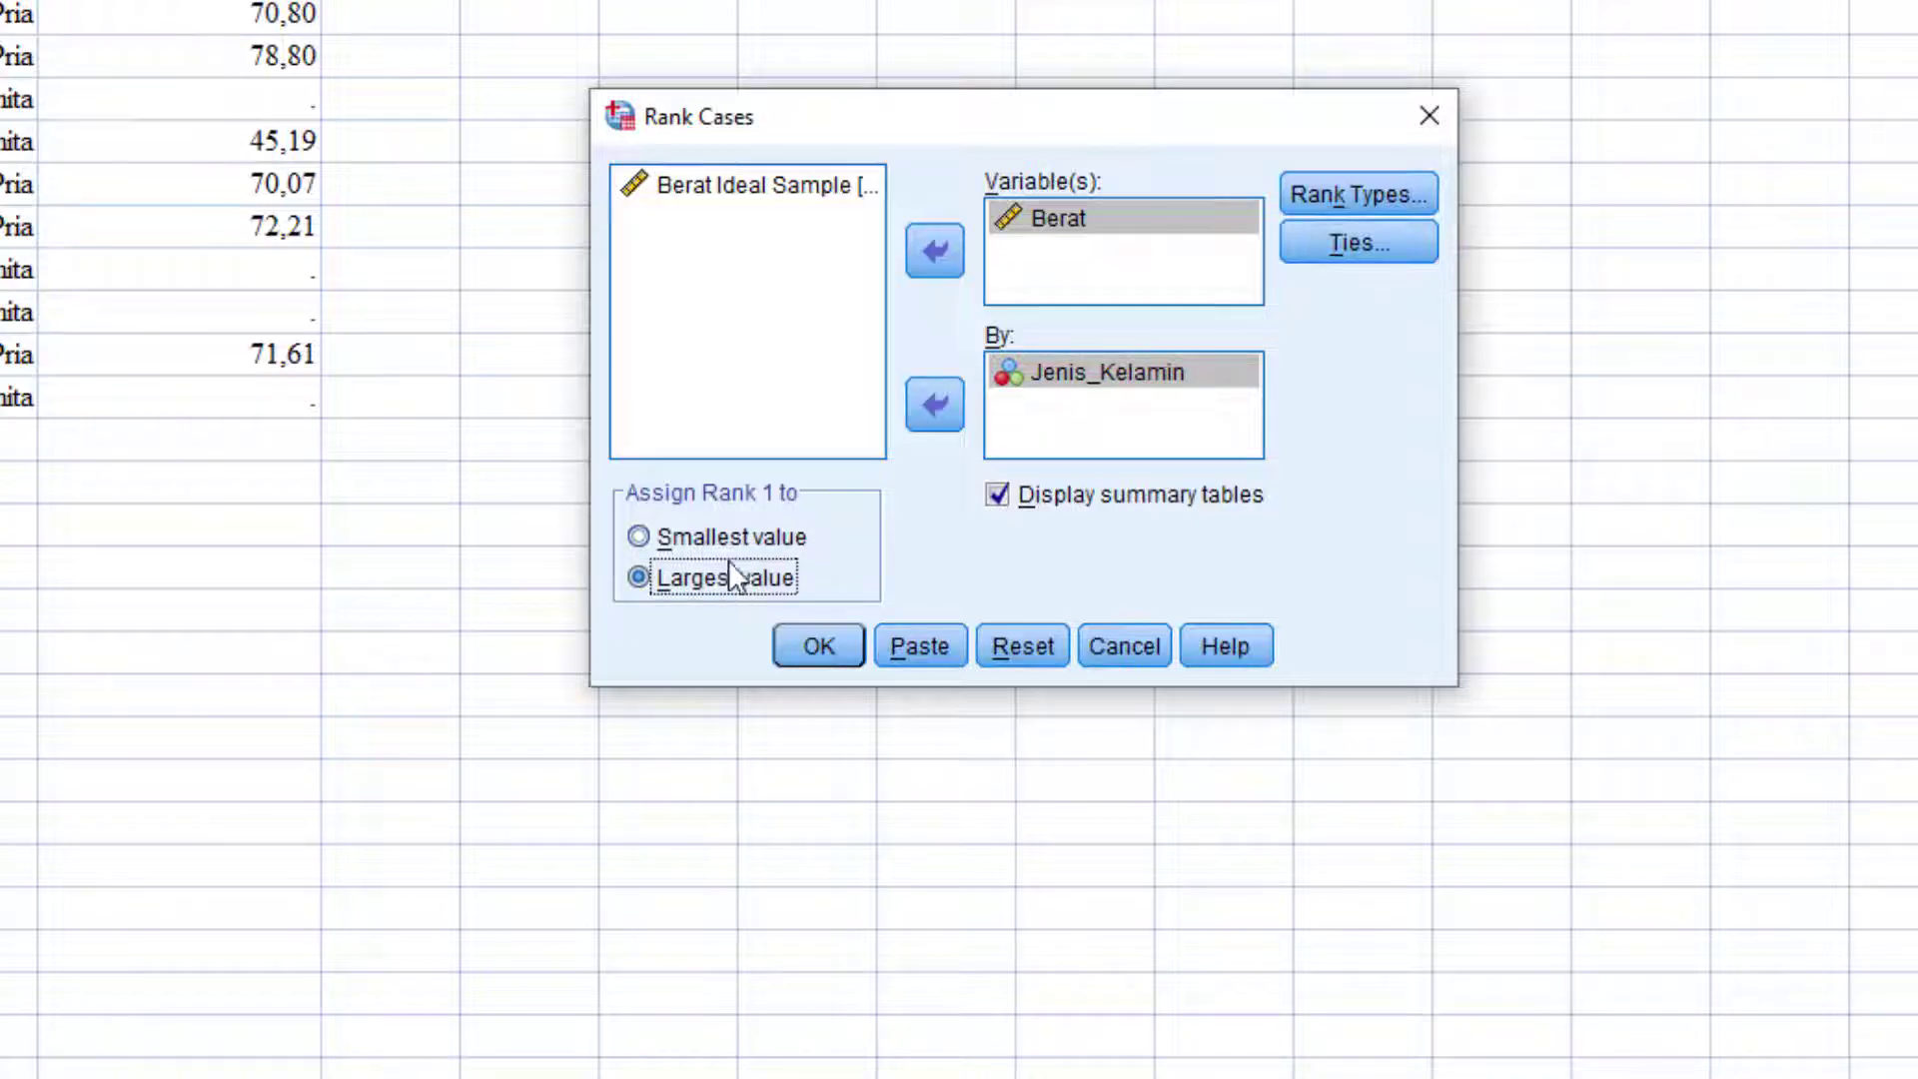
click(729, 529)
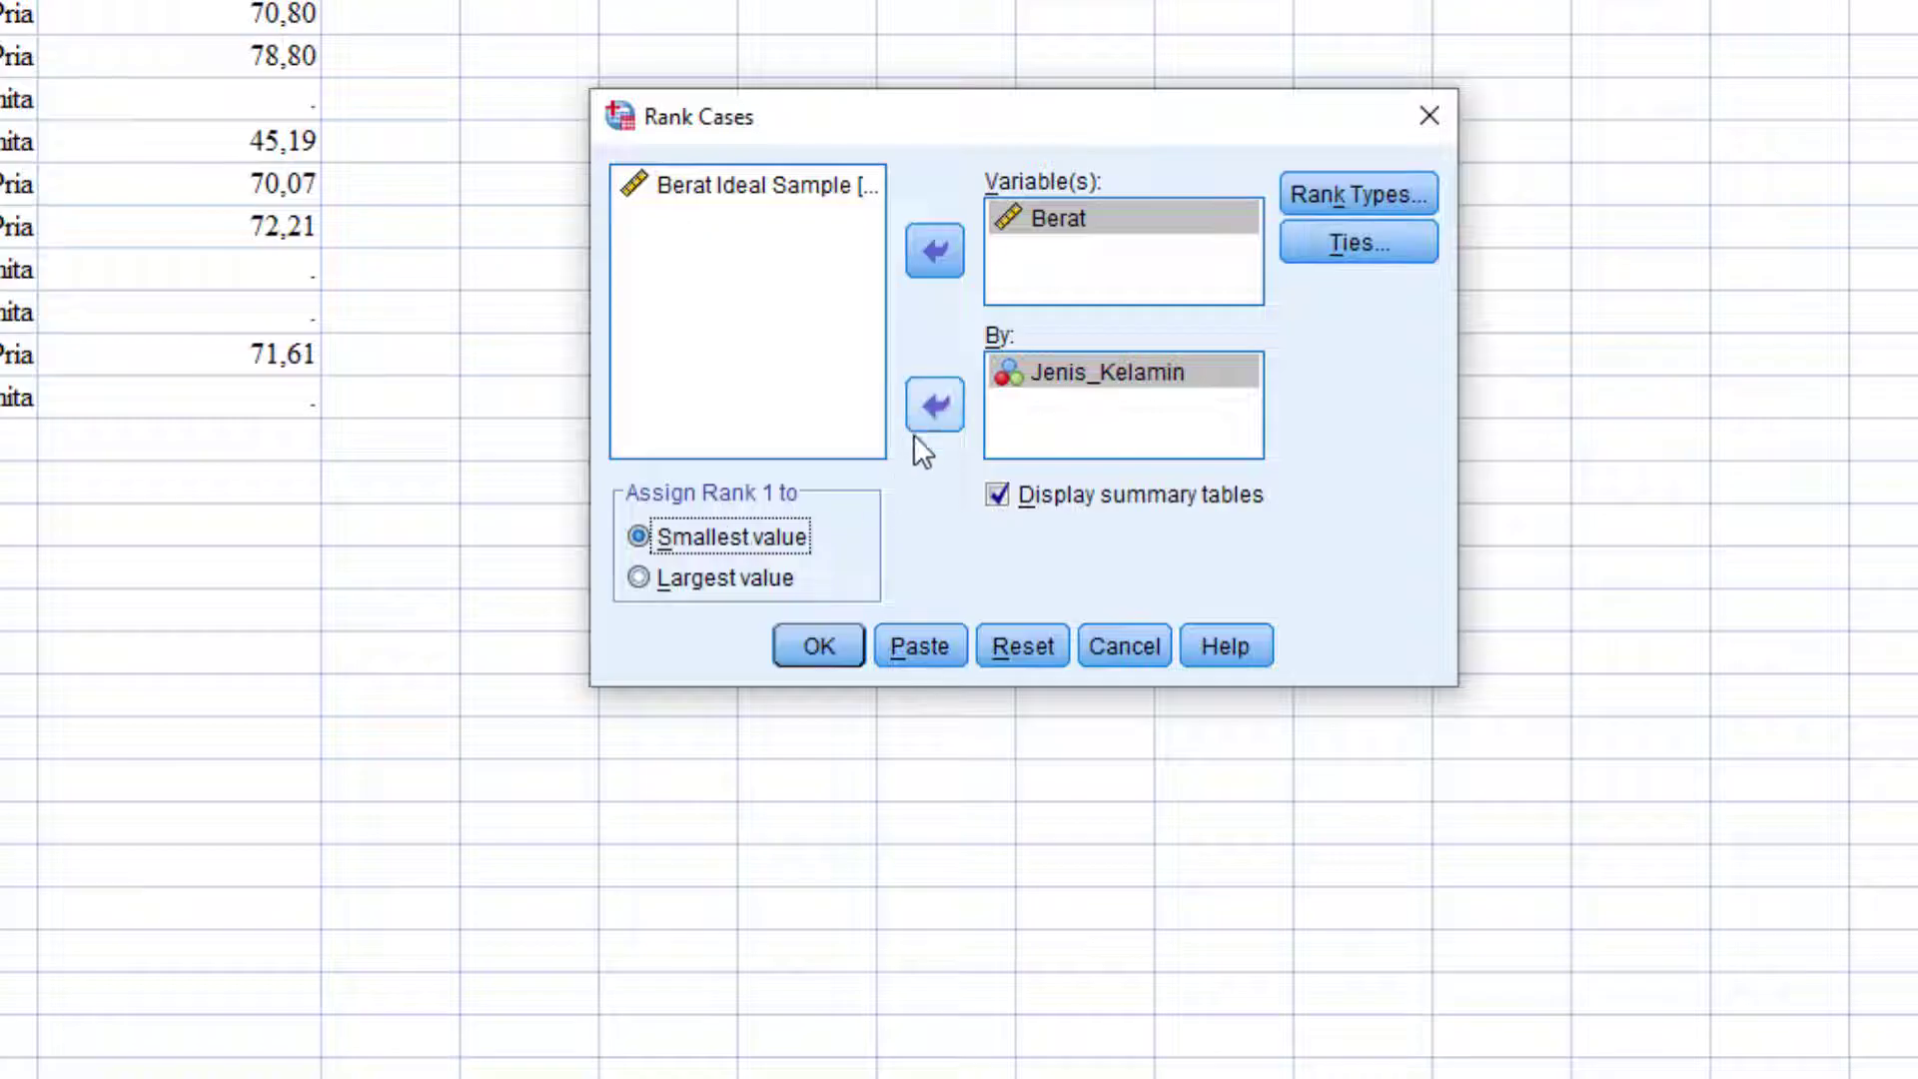
Step: Use Rank as the rank type and Mean as the rank assigned to ties, and run the ranking
click(1380, 202)
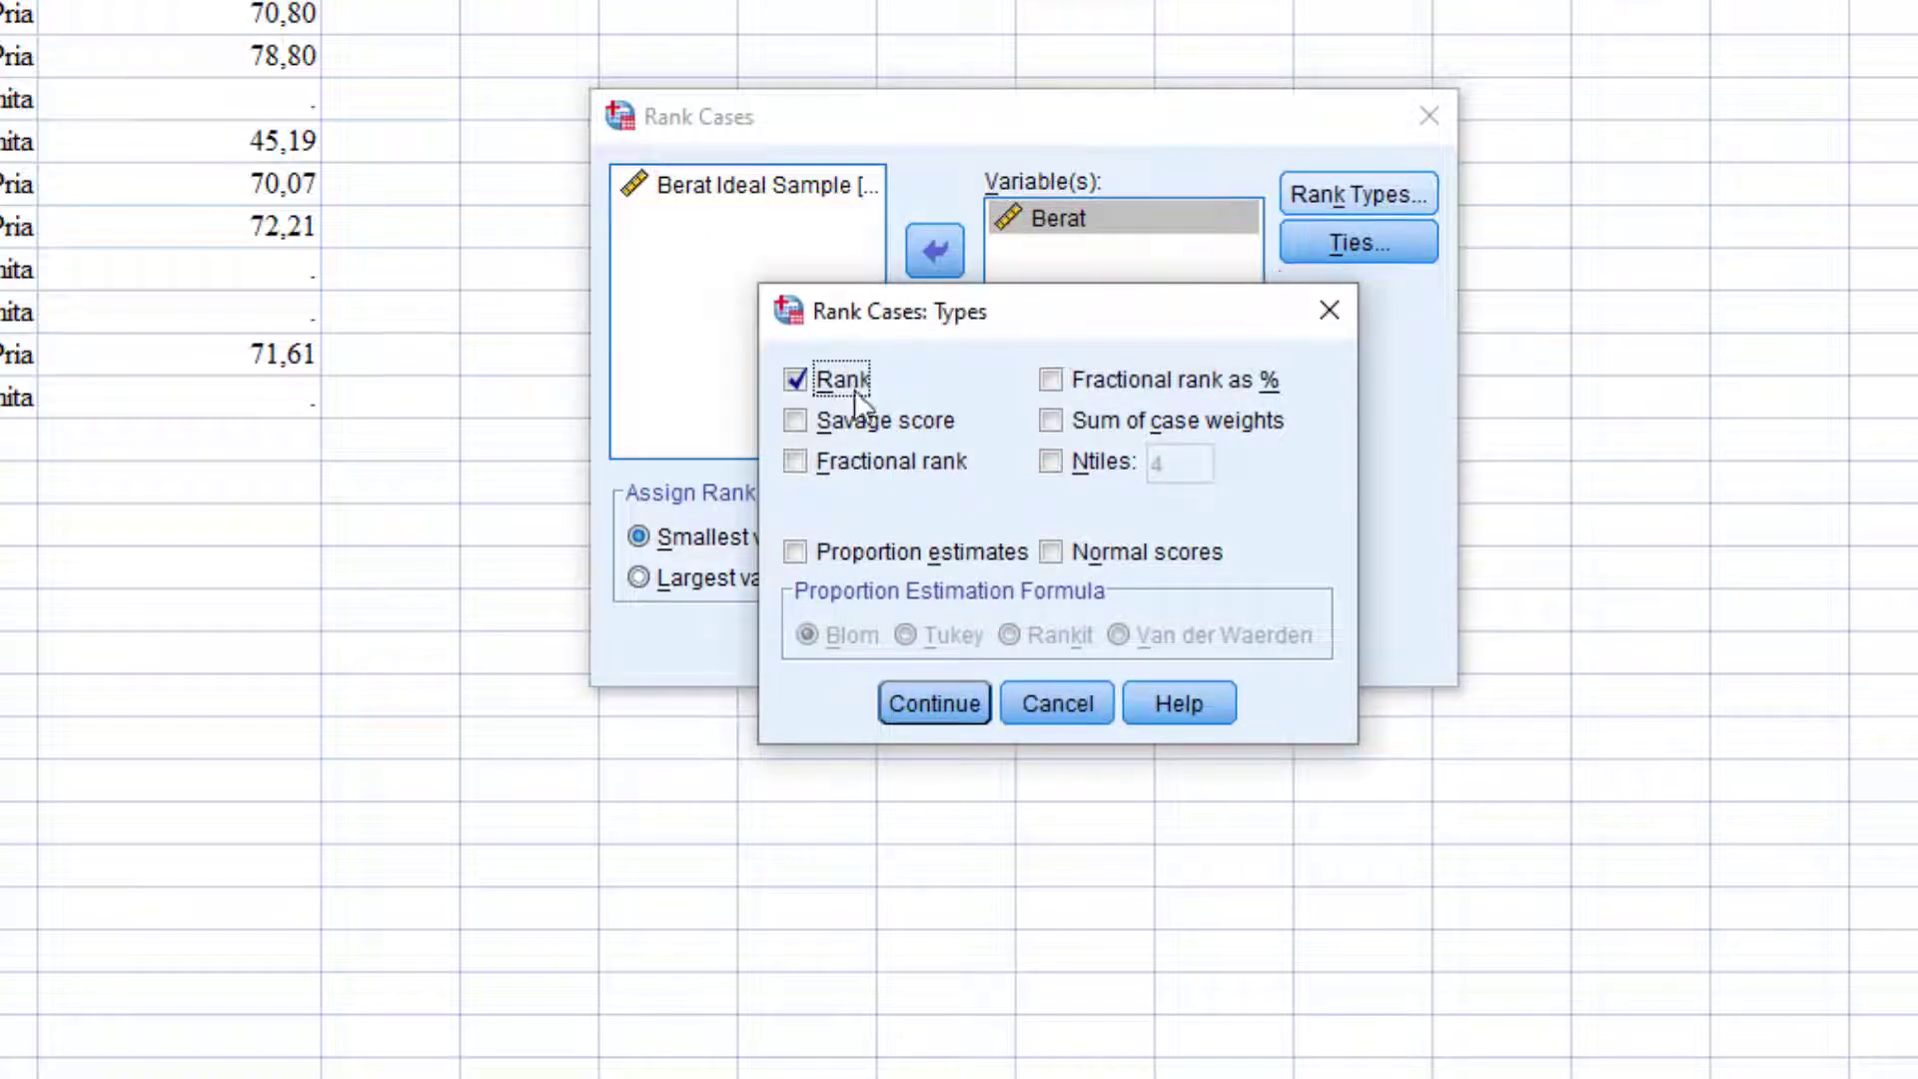
click(853, 388)
click(853, 385)
click(934, 703)
click(1360, 243)
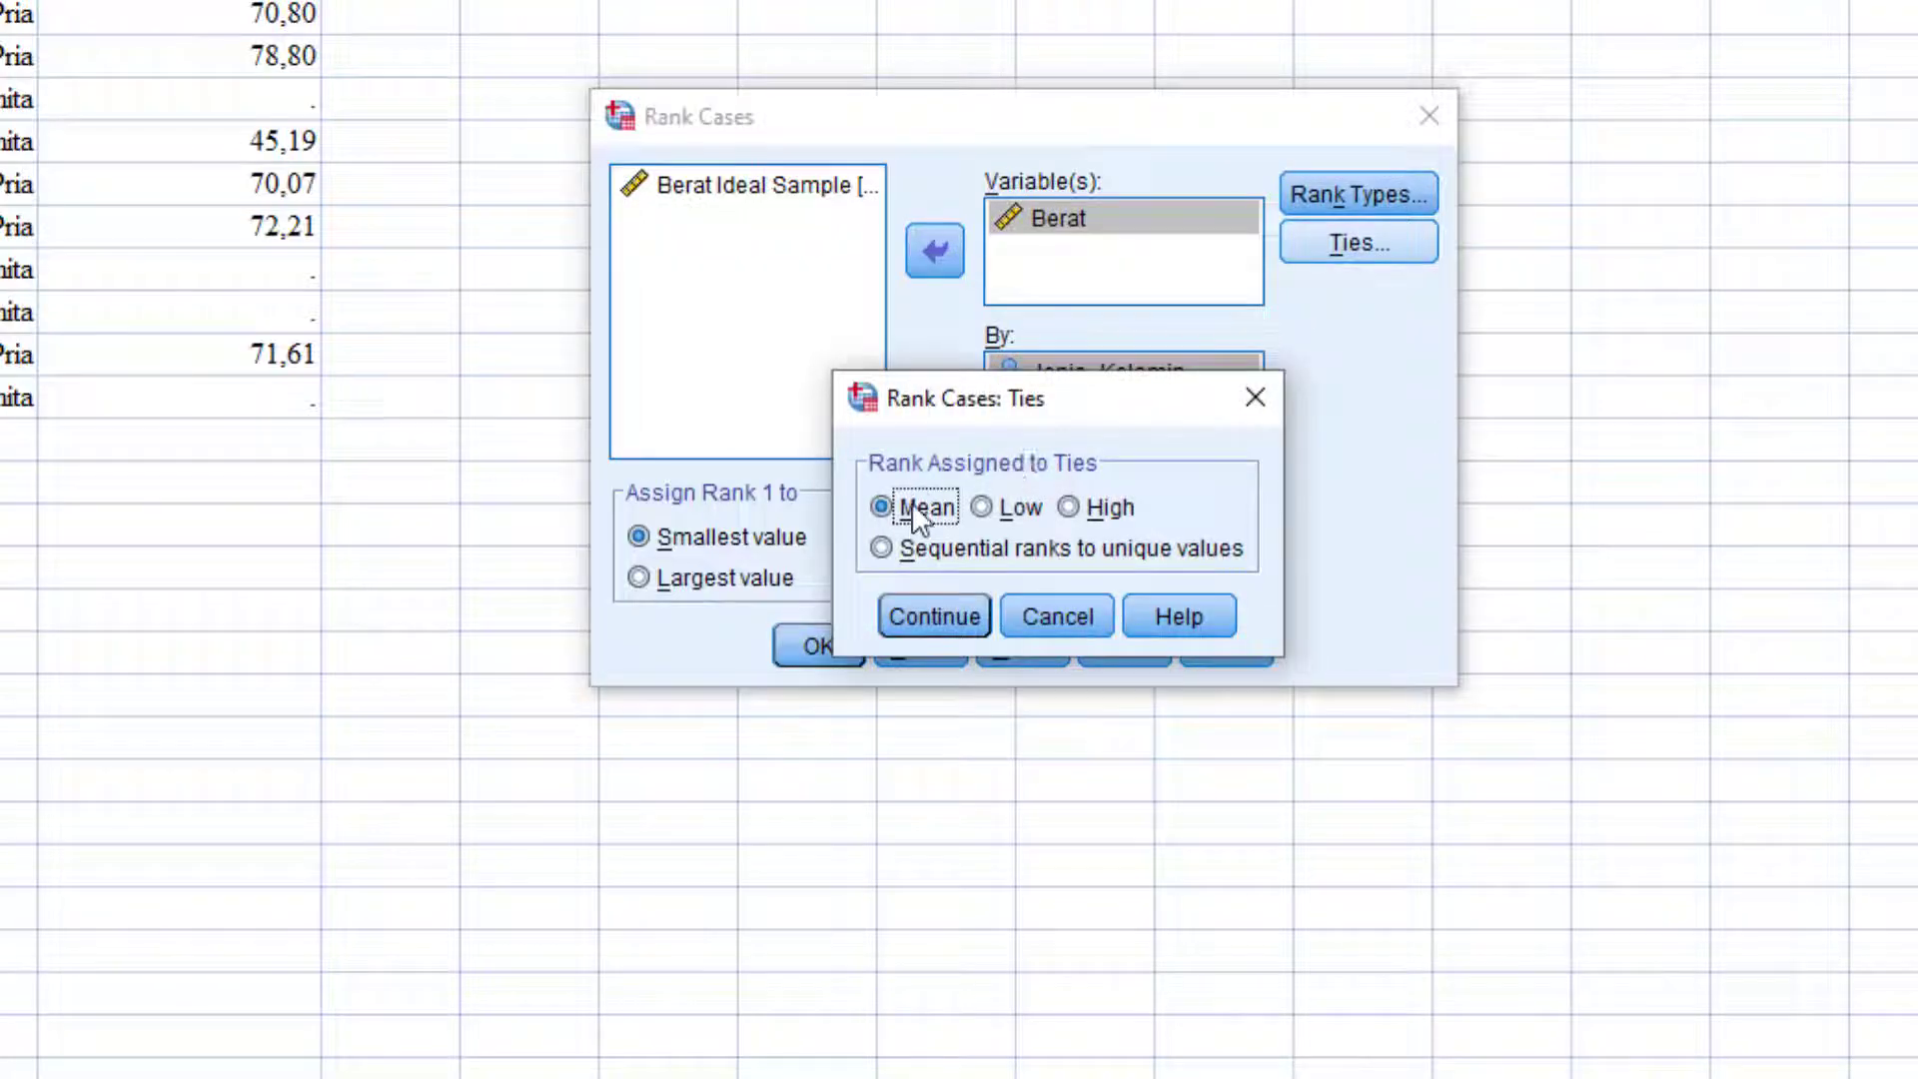
click(932, 605)
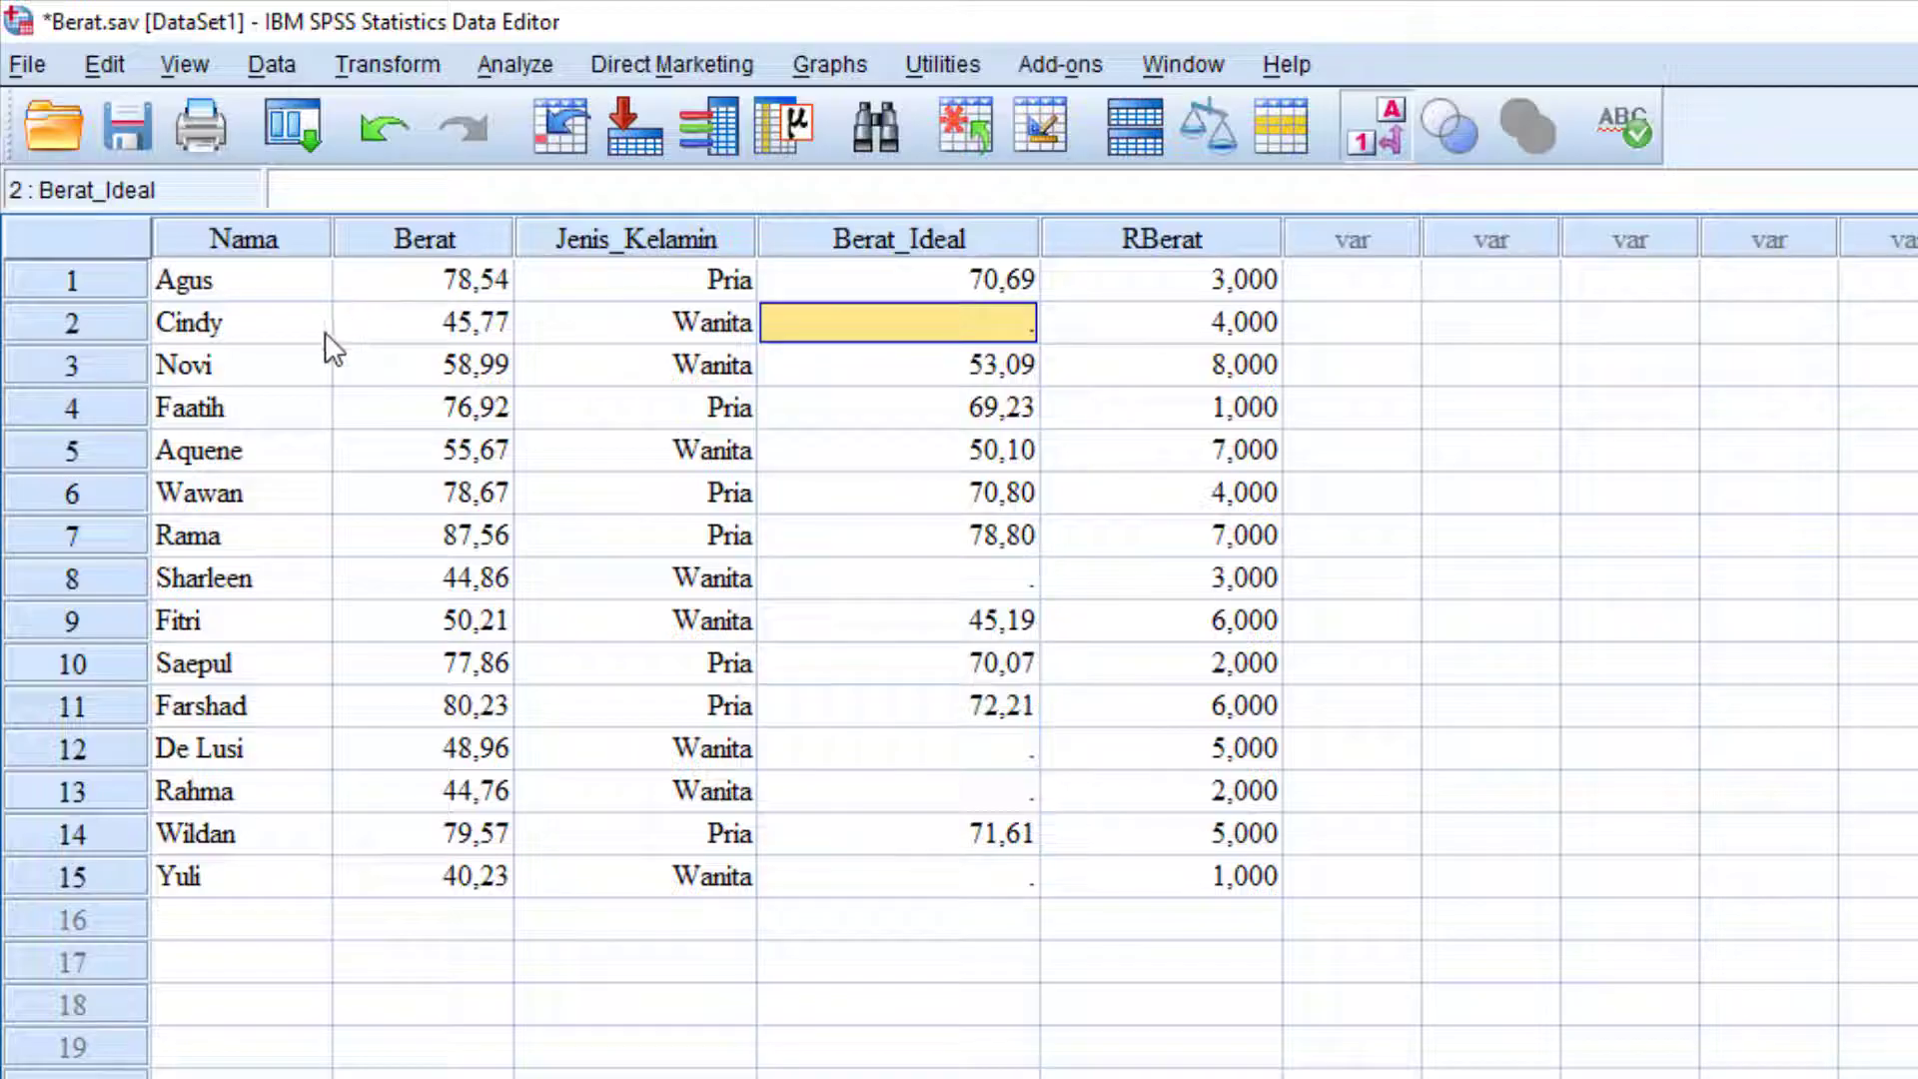
Step: Sort the cases in ascending order by Jenis_Kelamin and check the computed ranks against Berat within each group
right_click(727, 248)
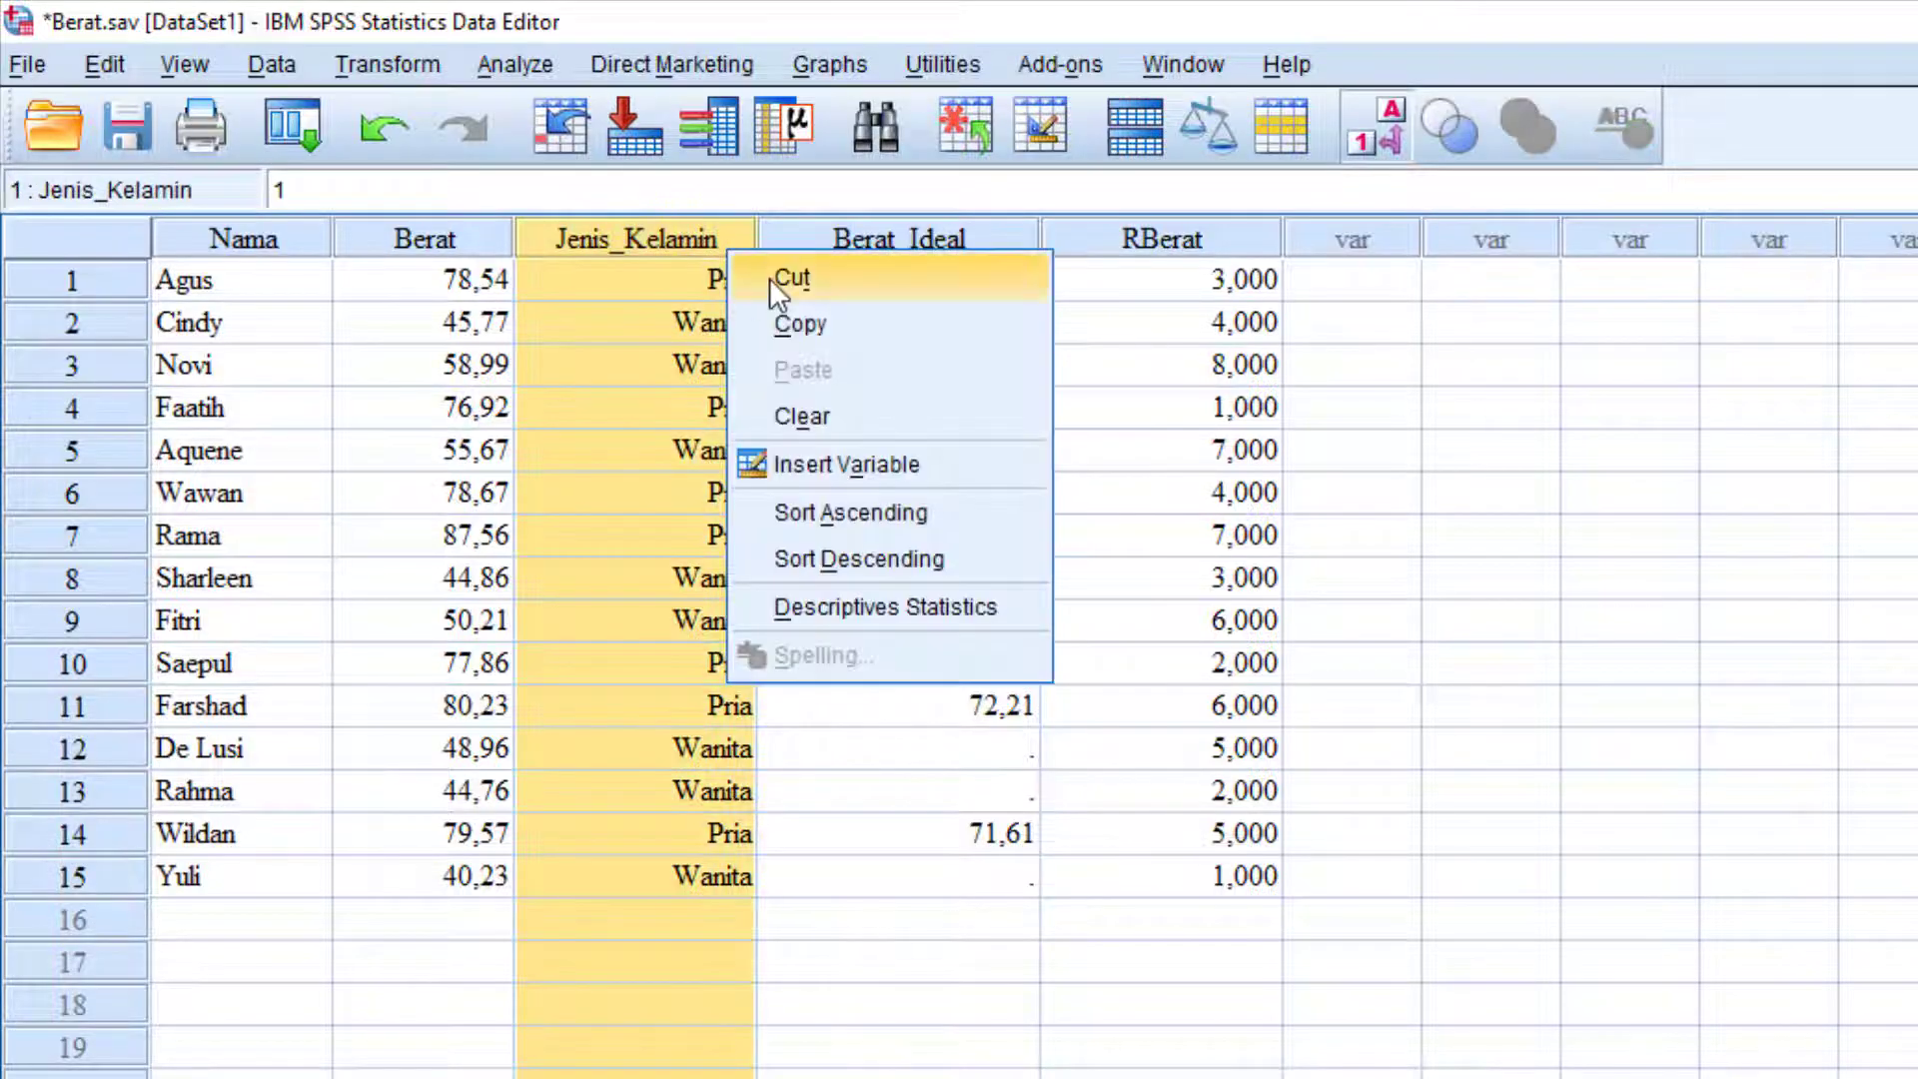
click(825, 511)
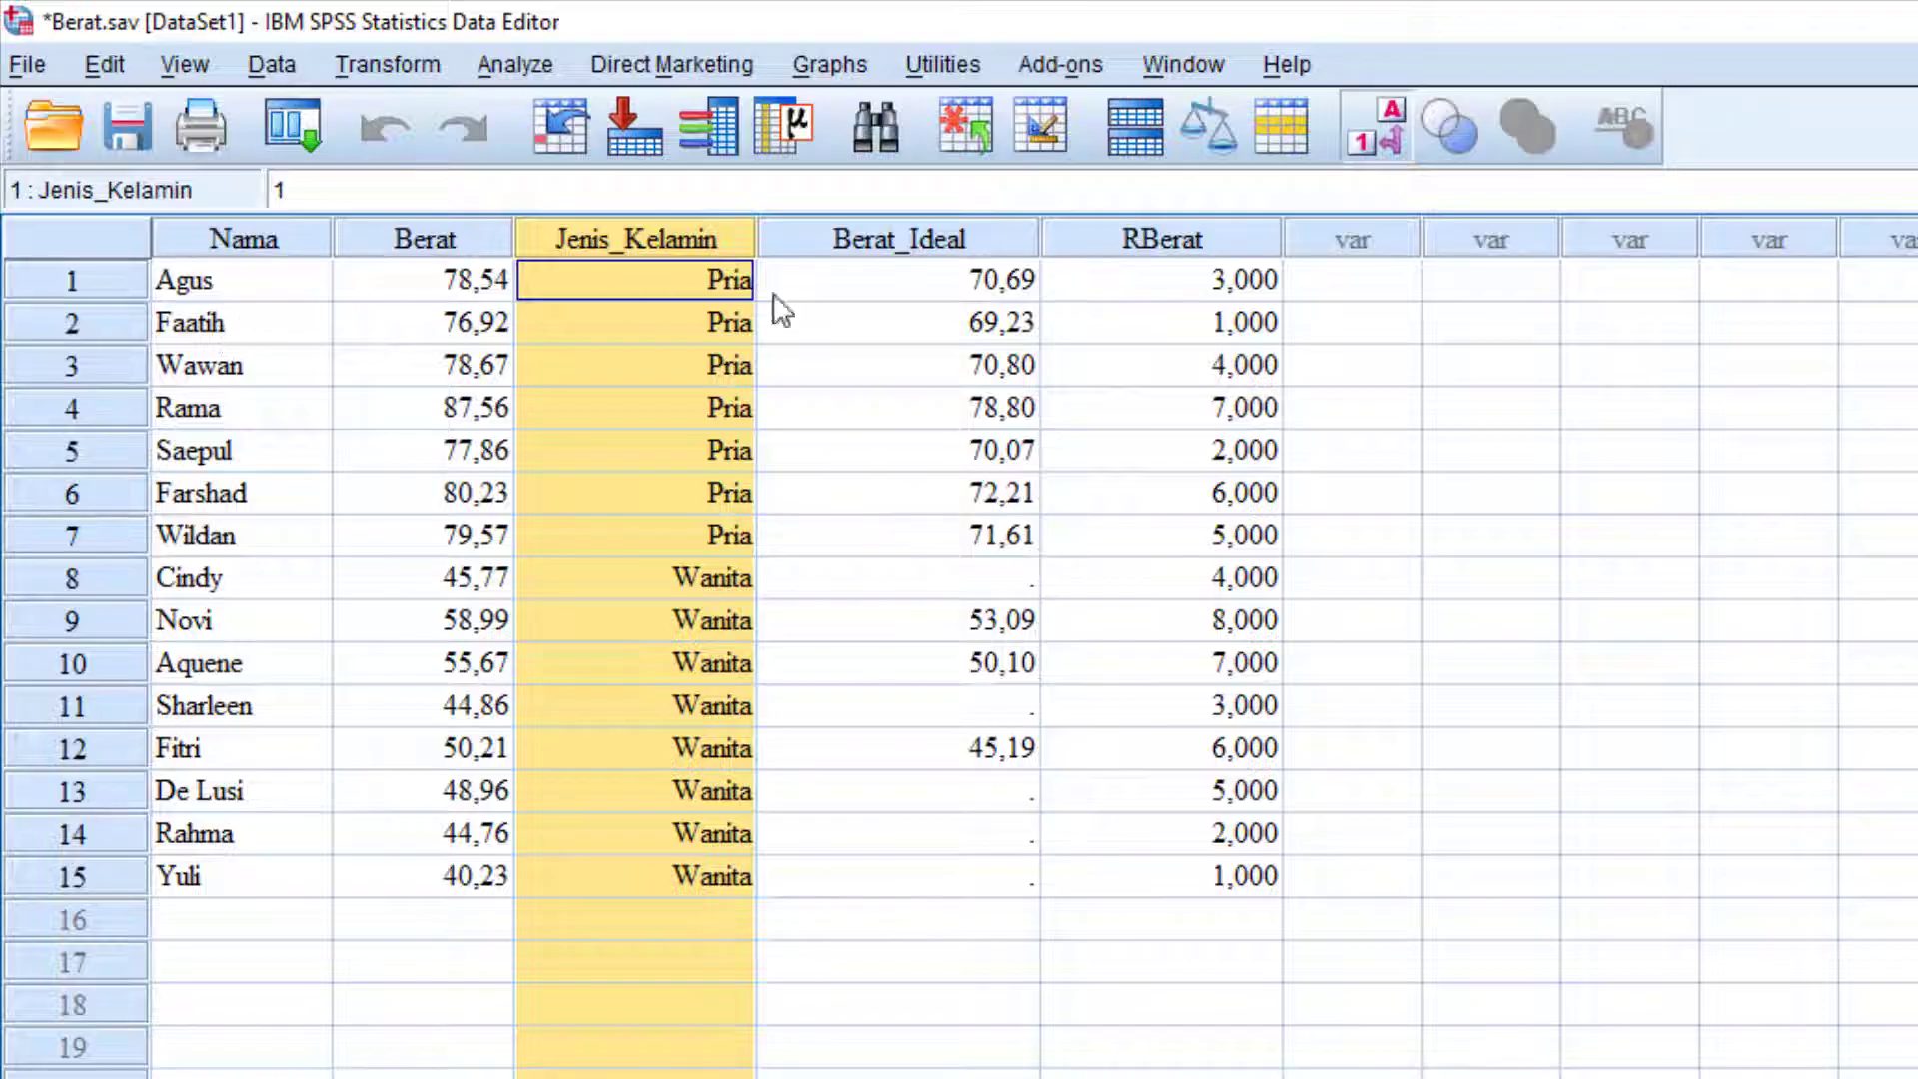
click(1189, 318)
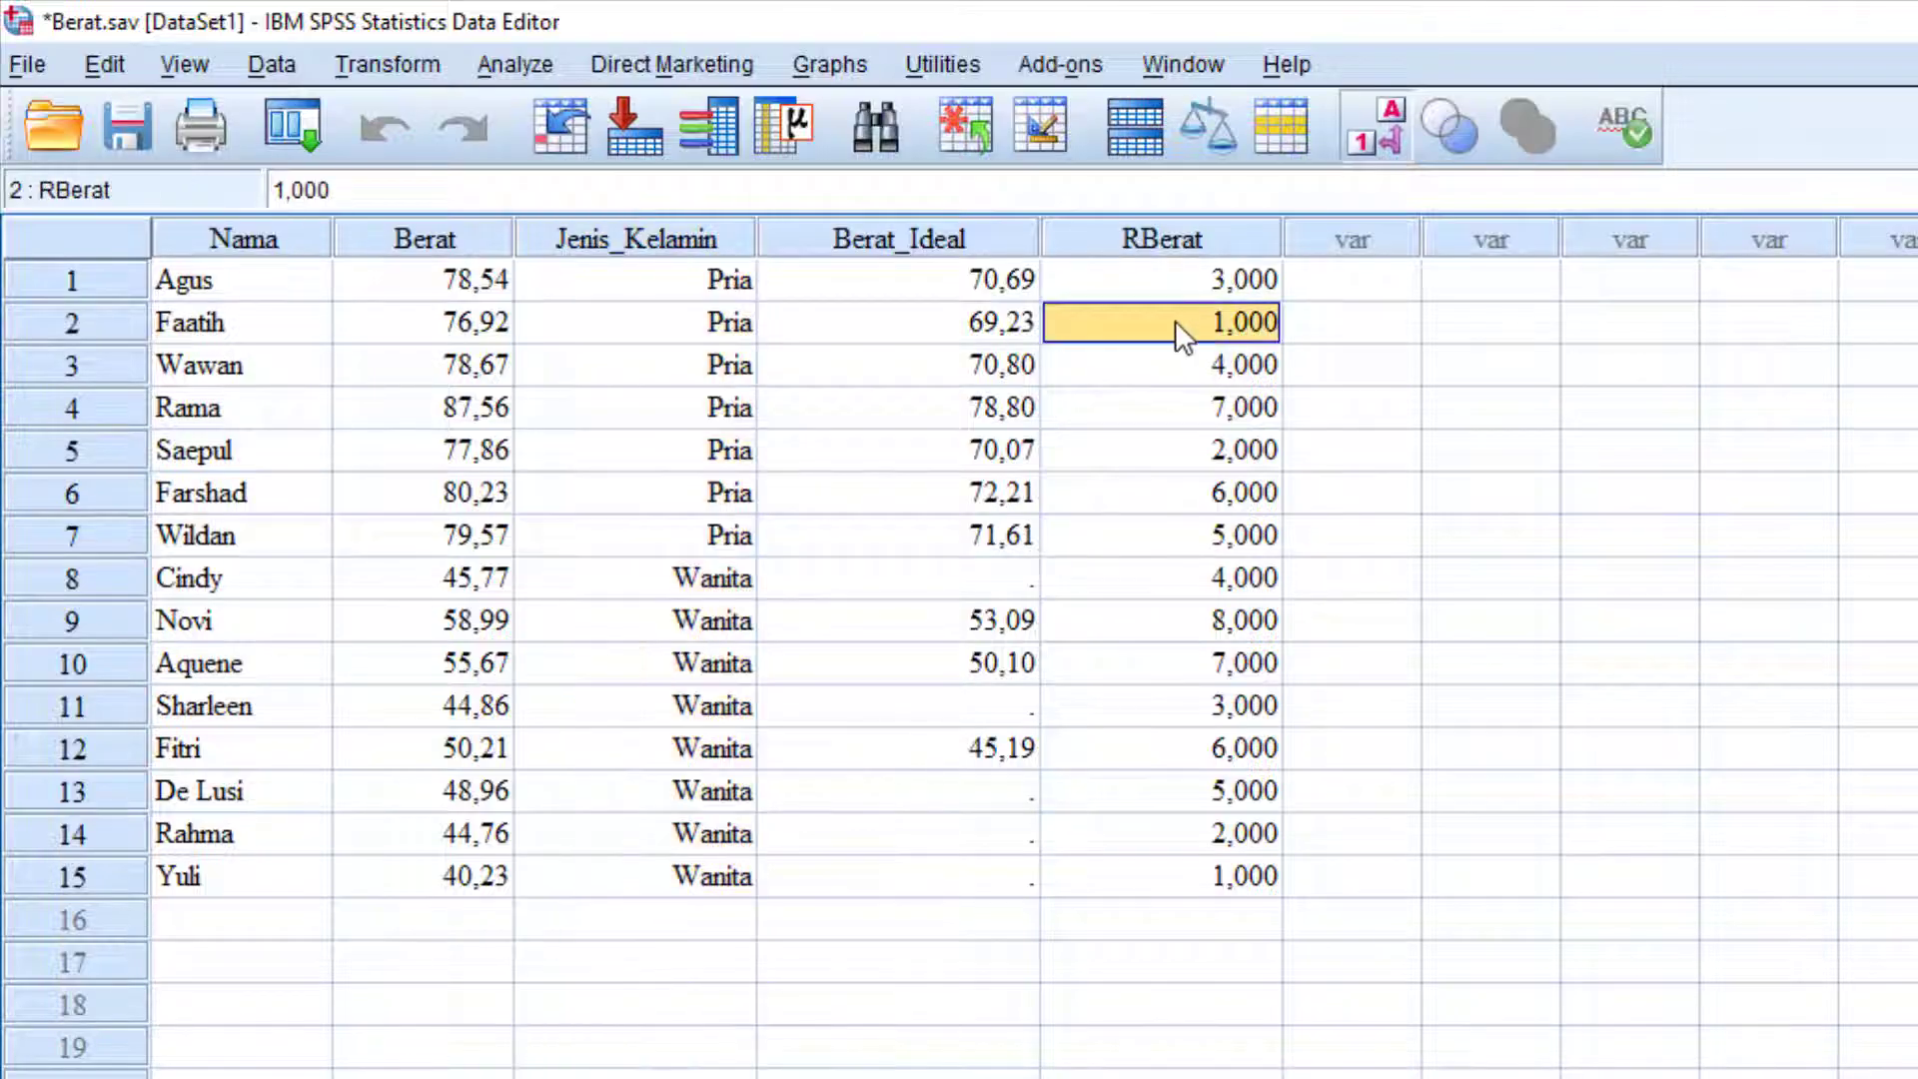
click(241, 336)
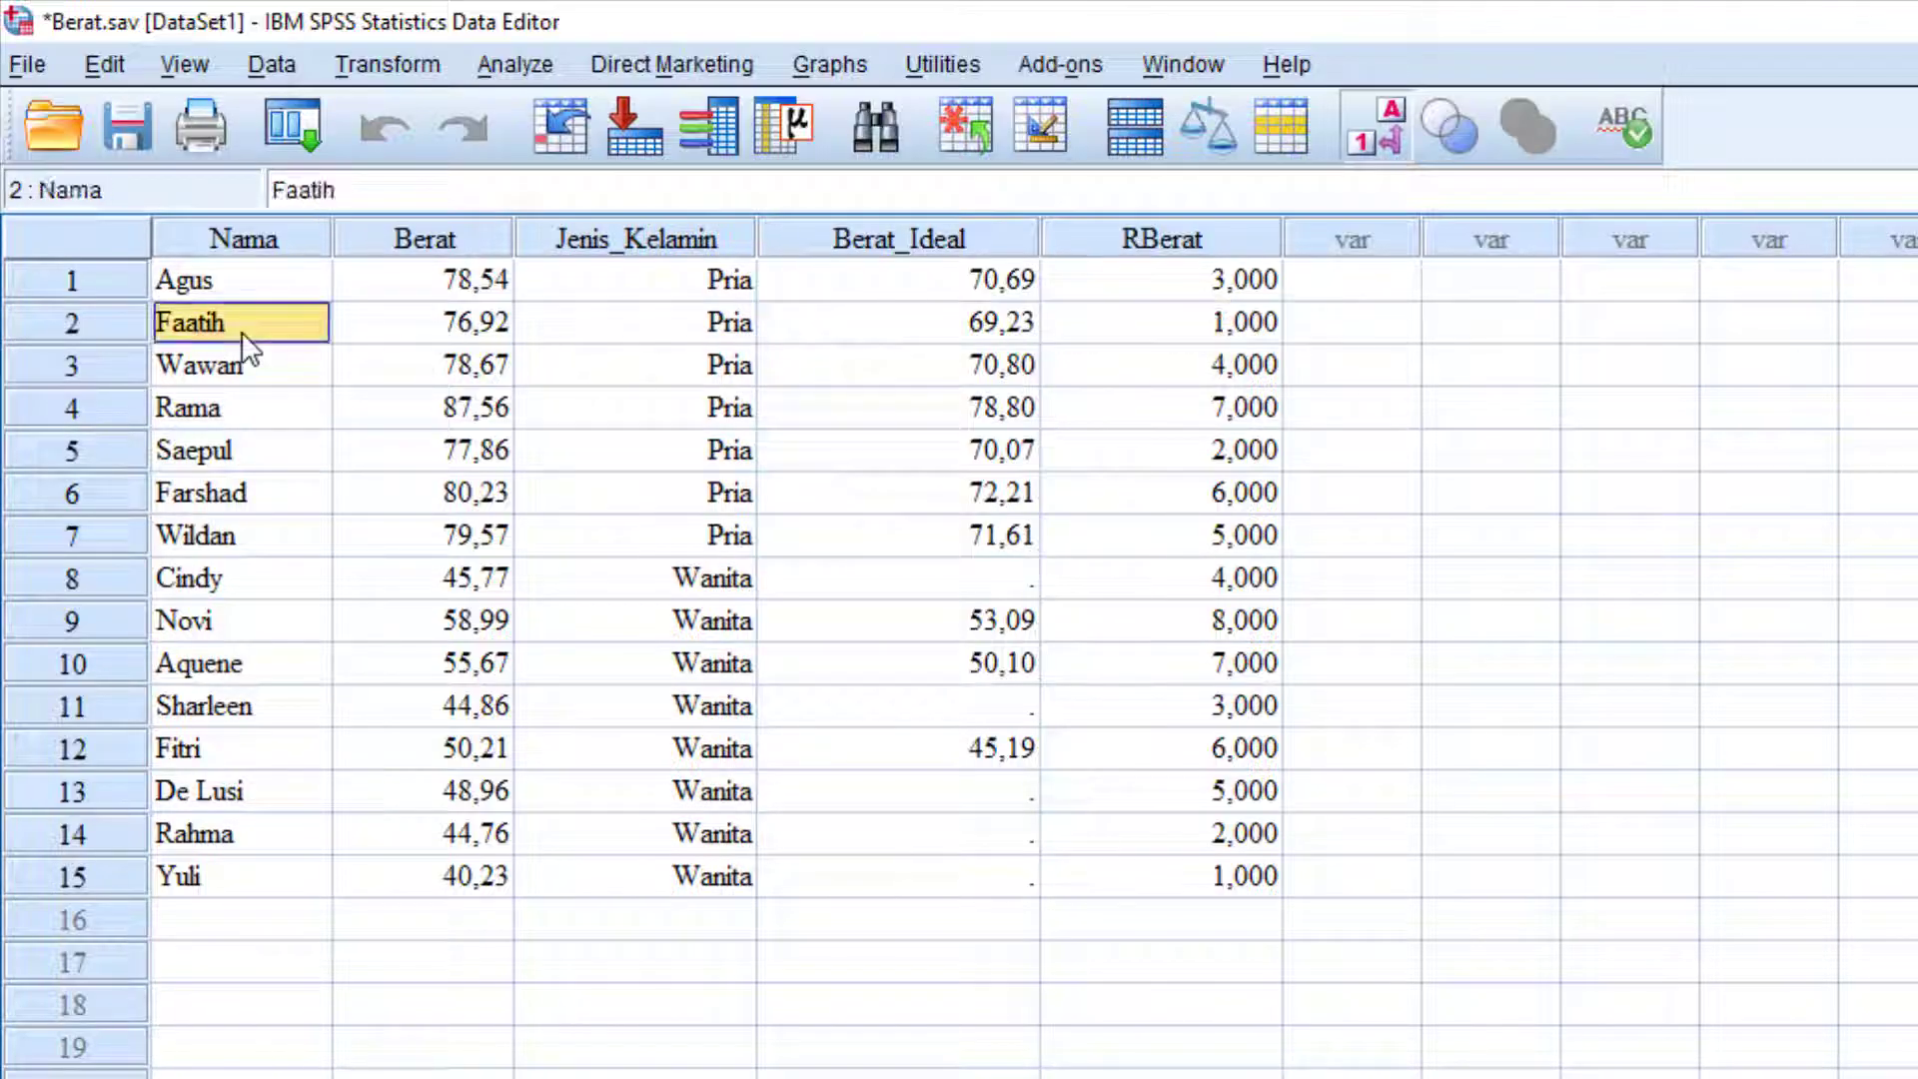
click(477, 333)
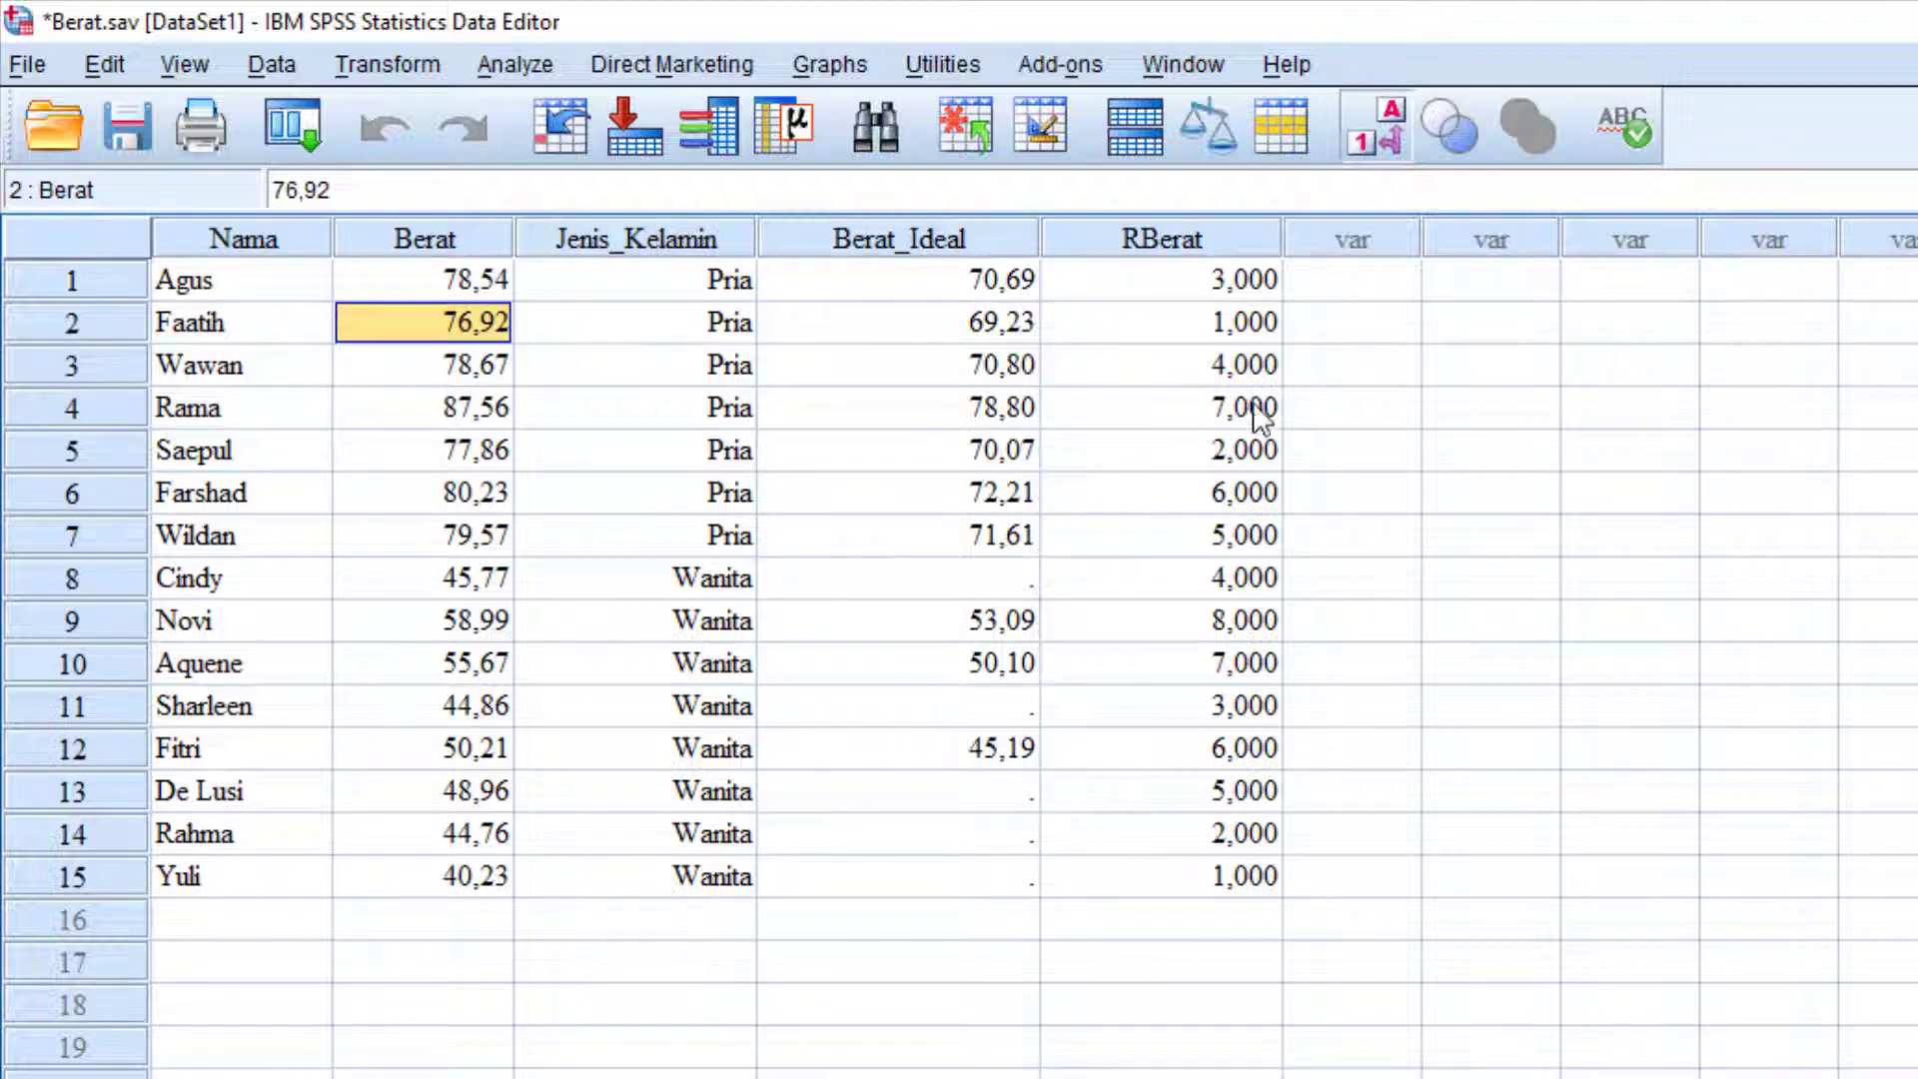
click(1224, 407)
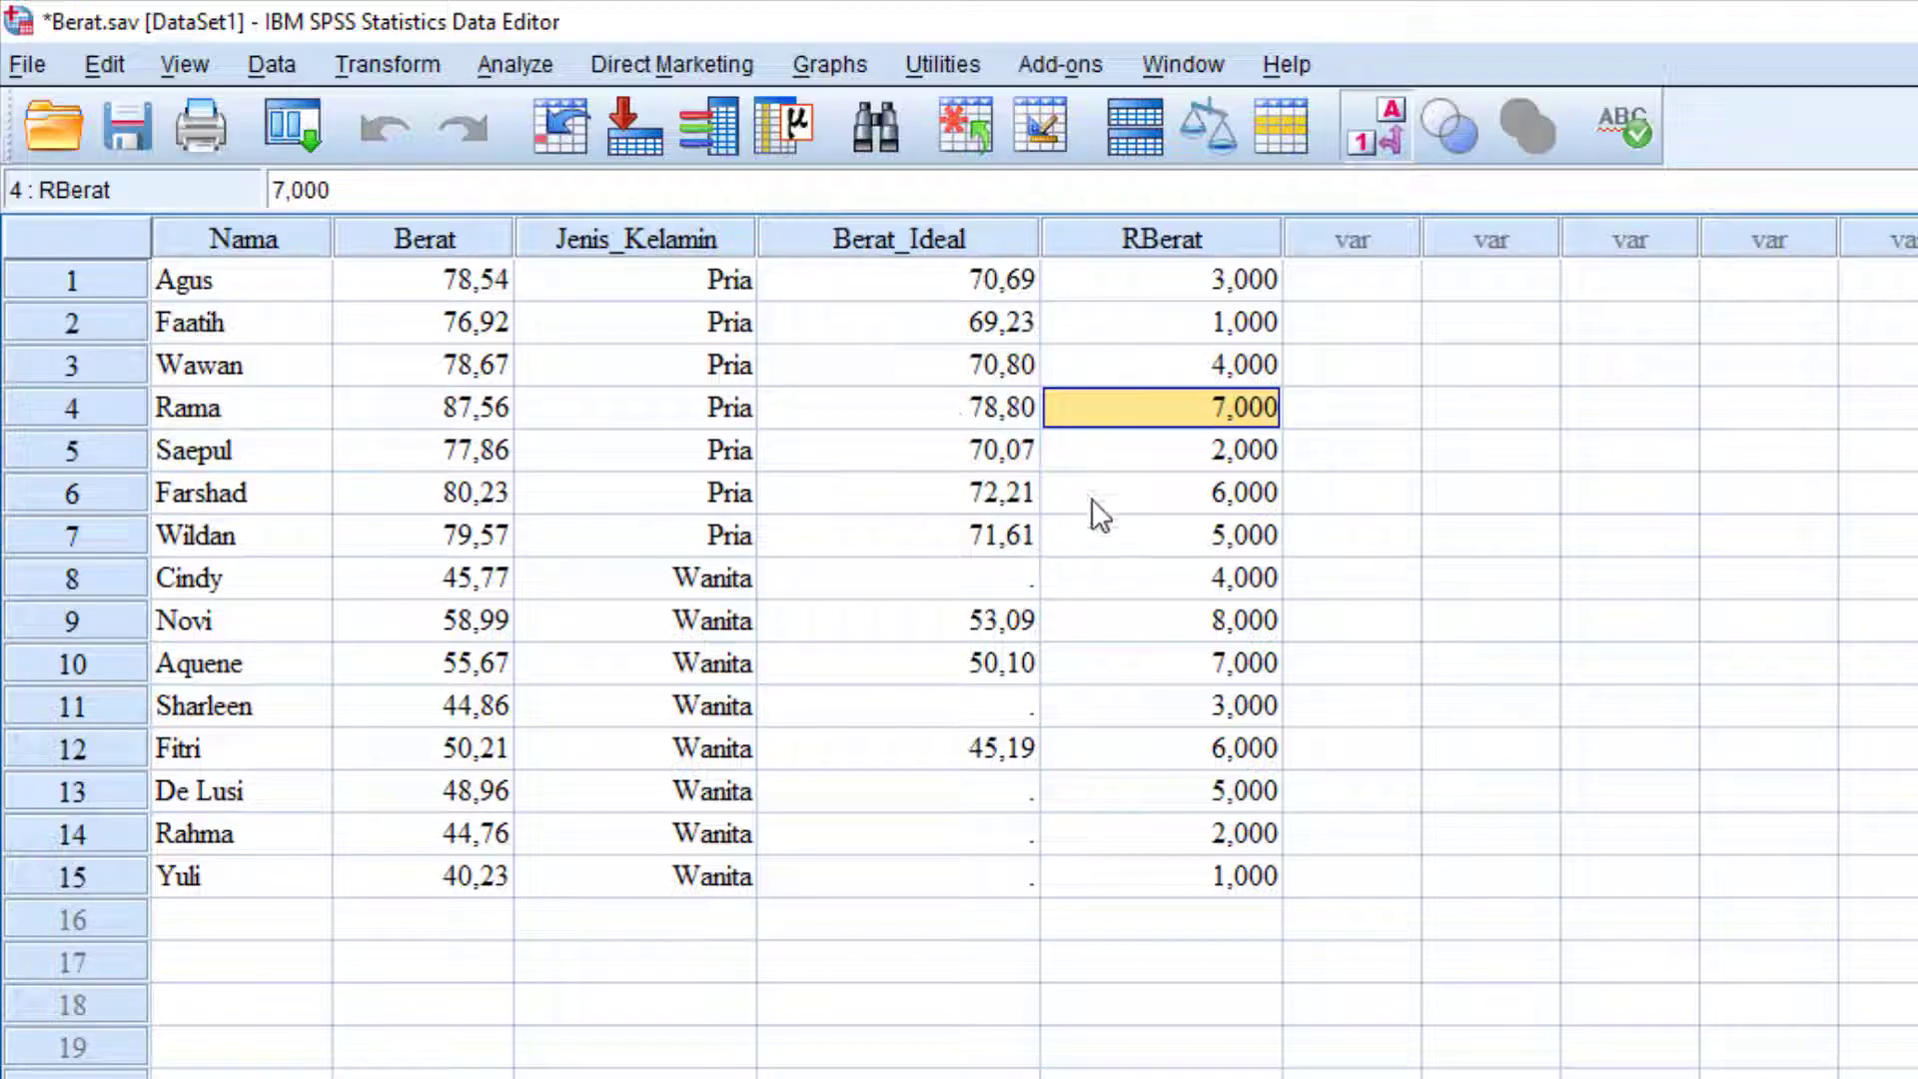
click(714, 589)
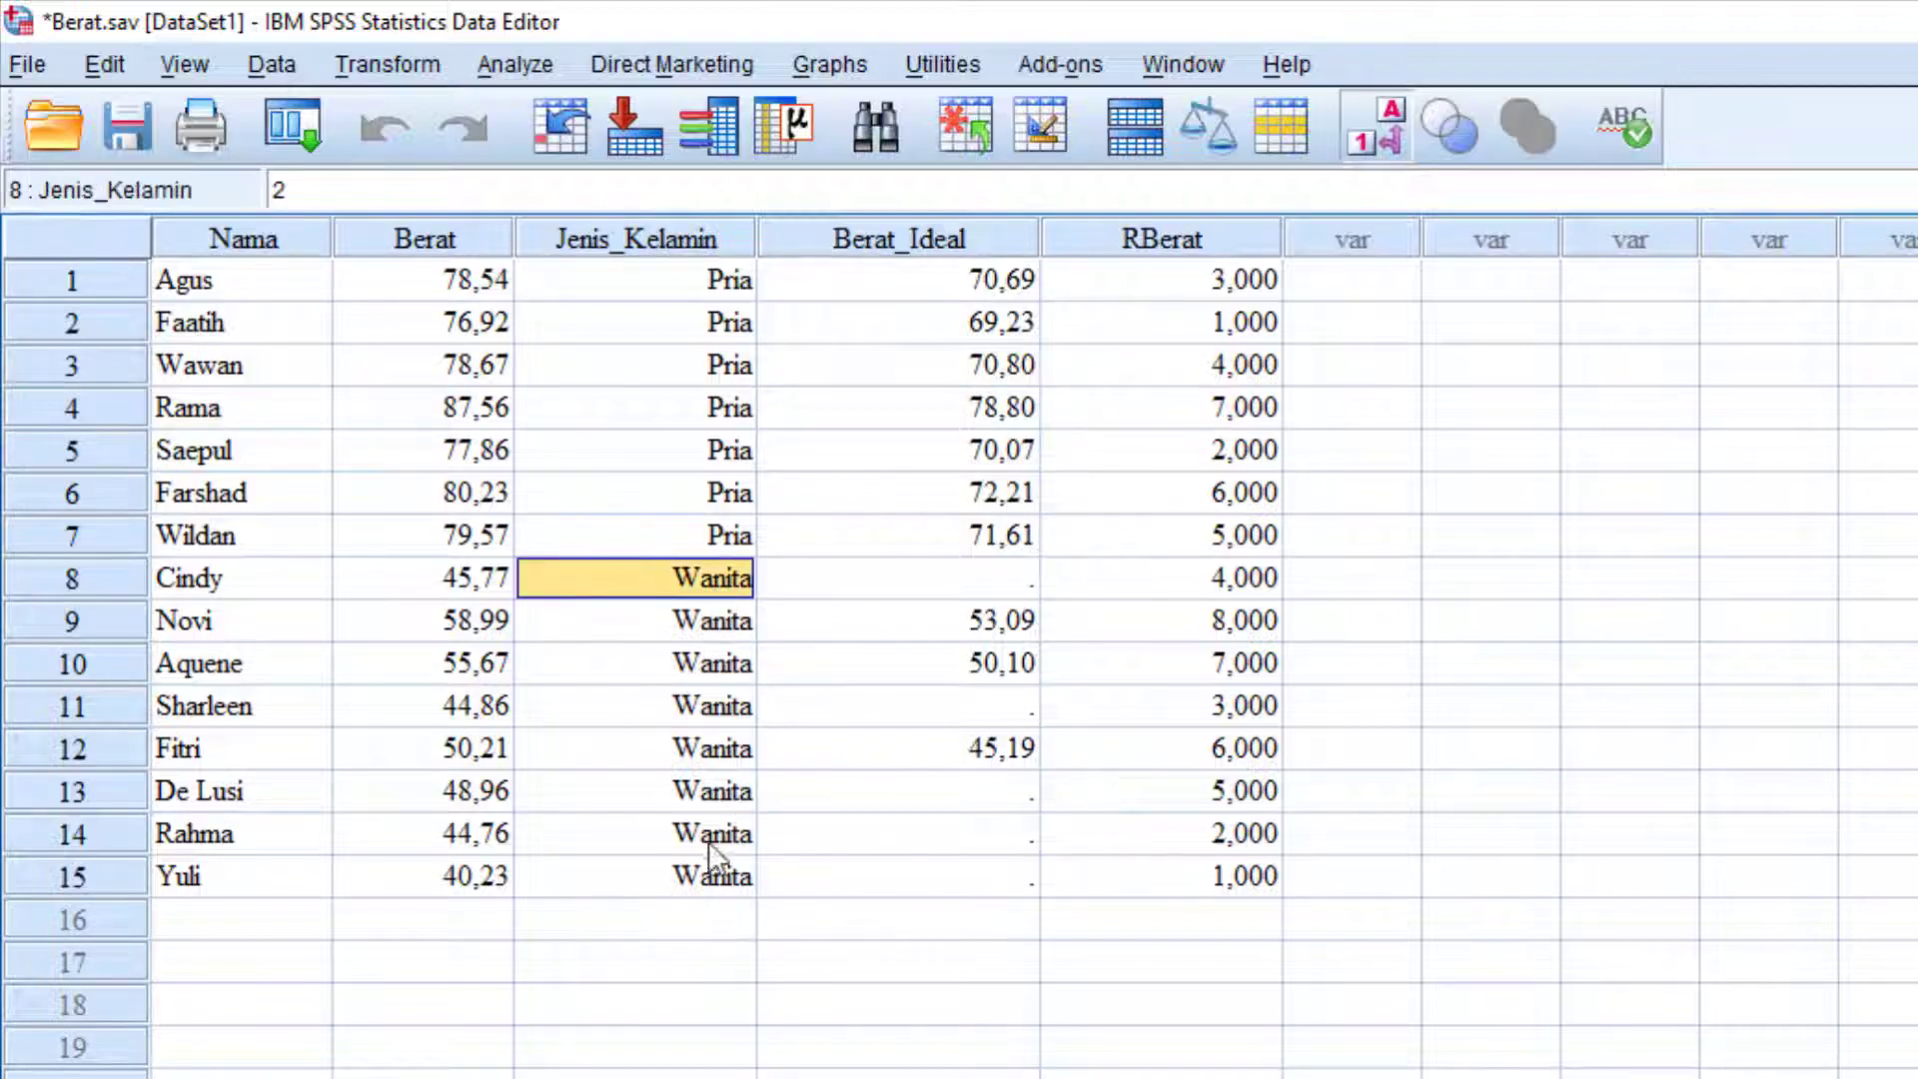
click(686, 883)
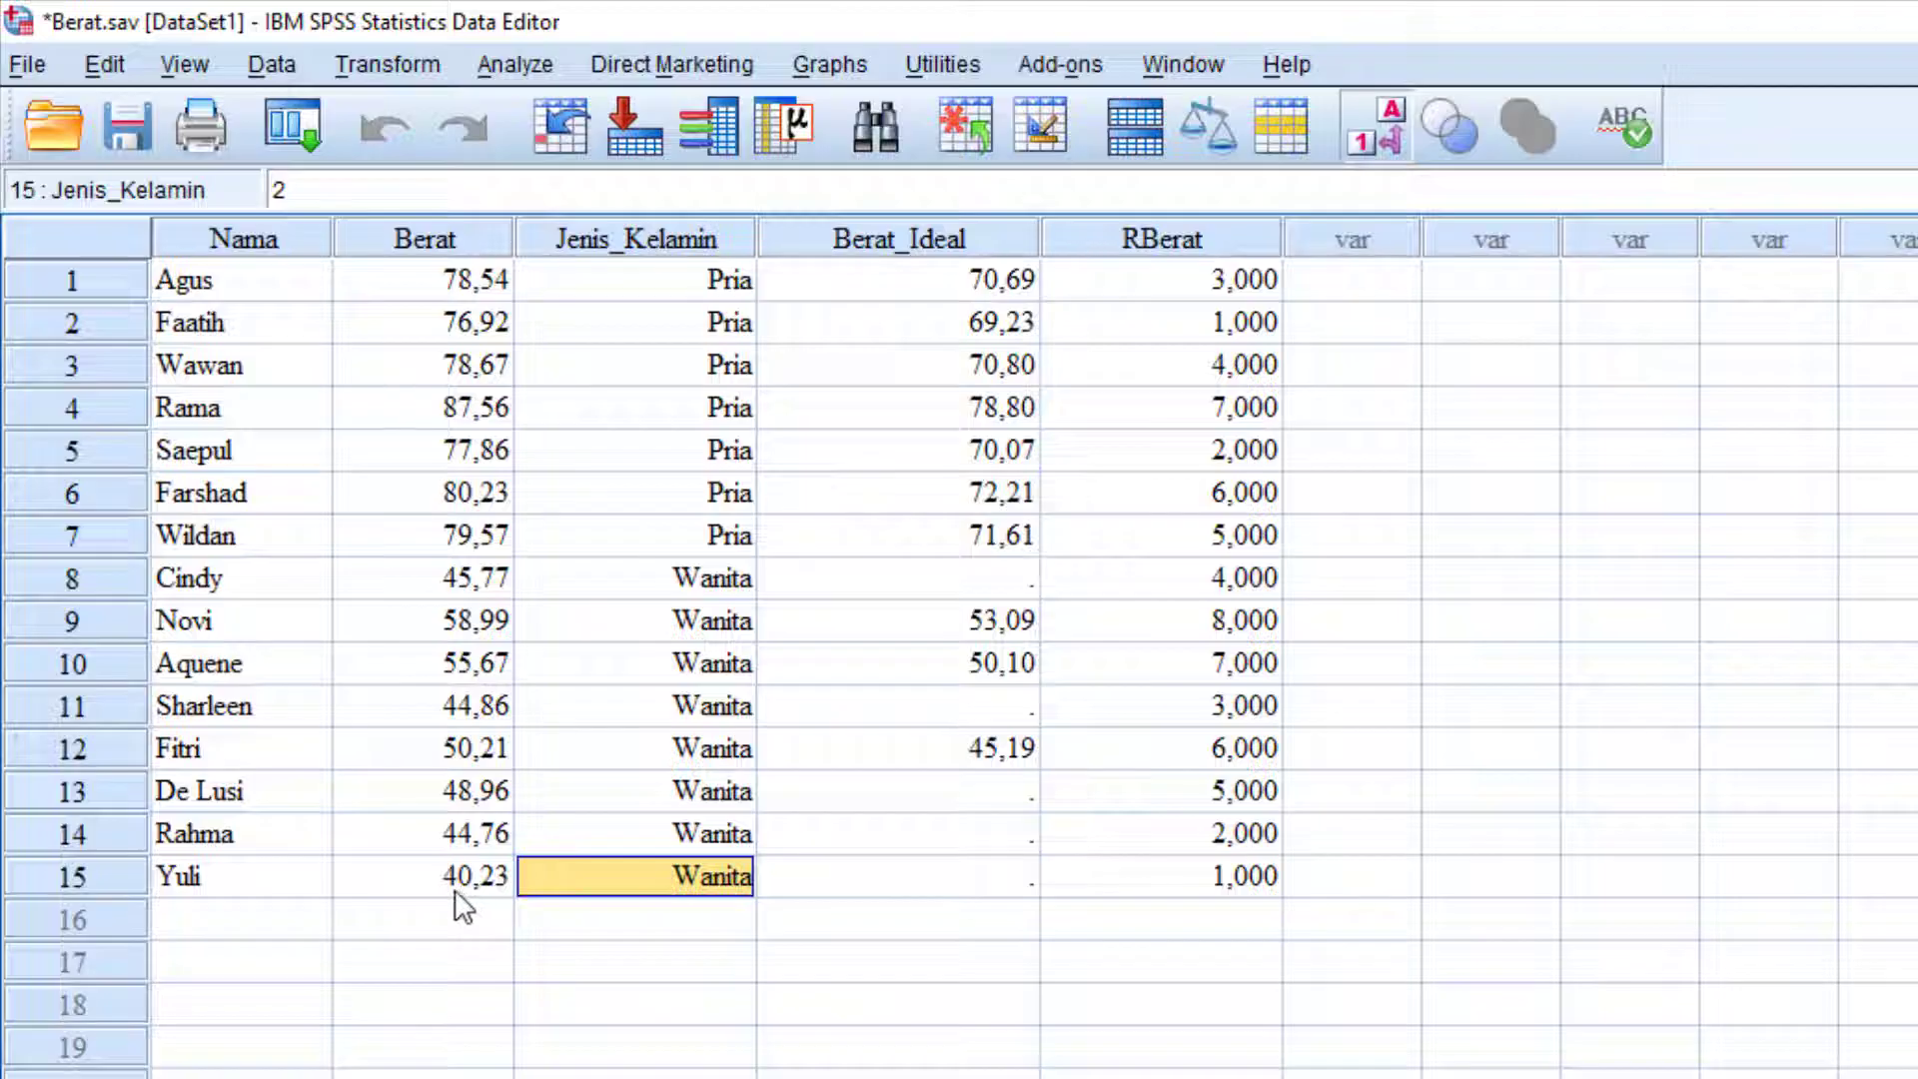
click(692, 673)
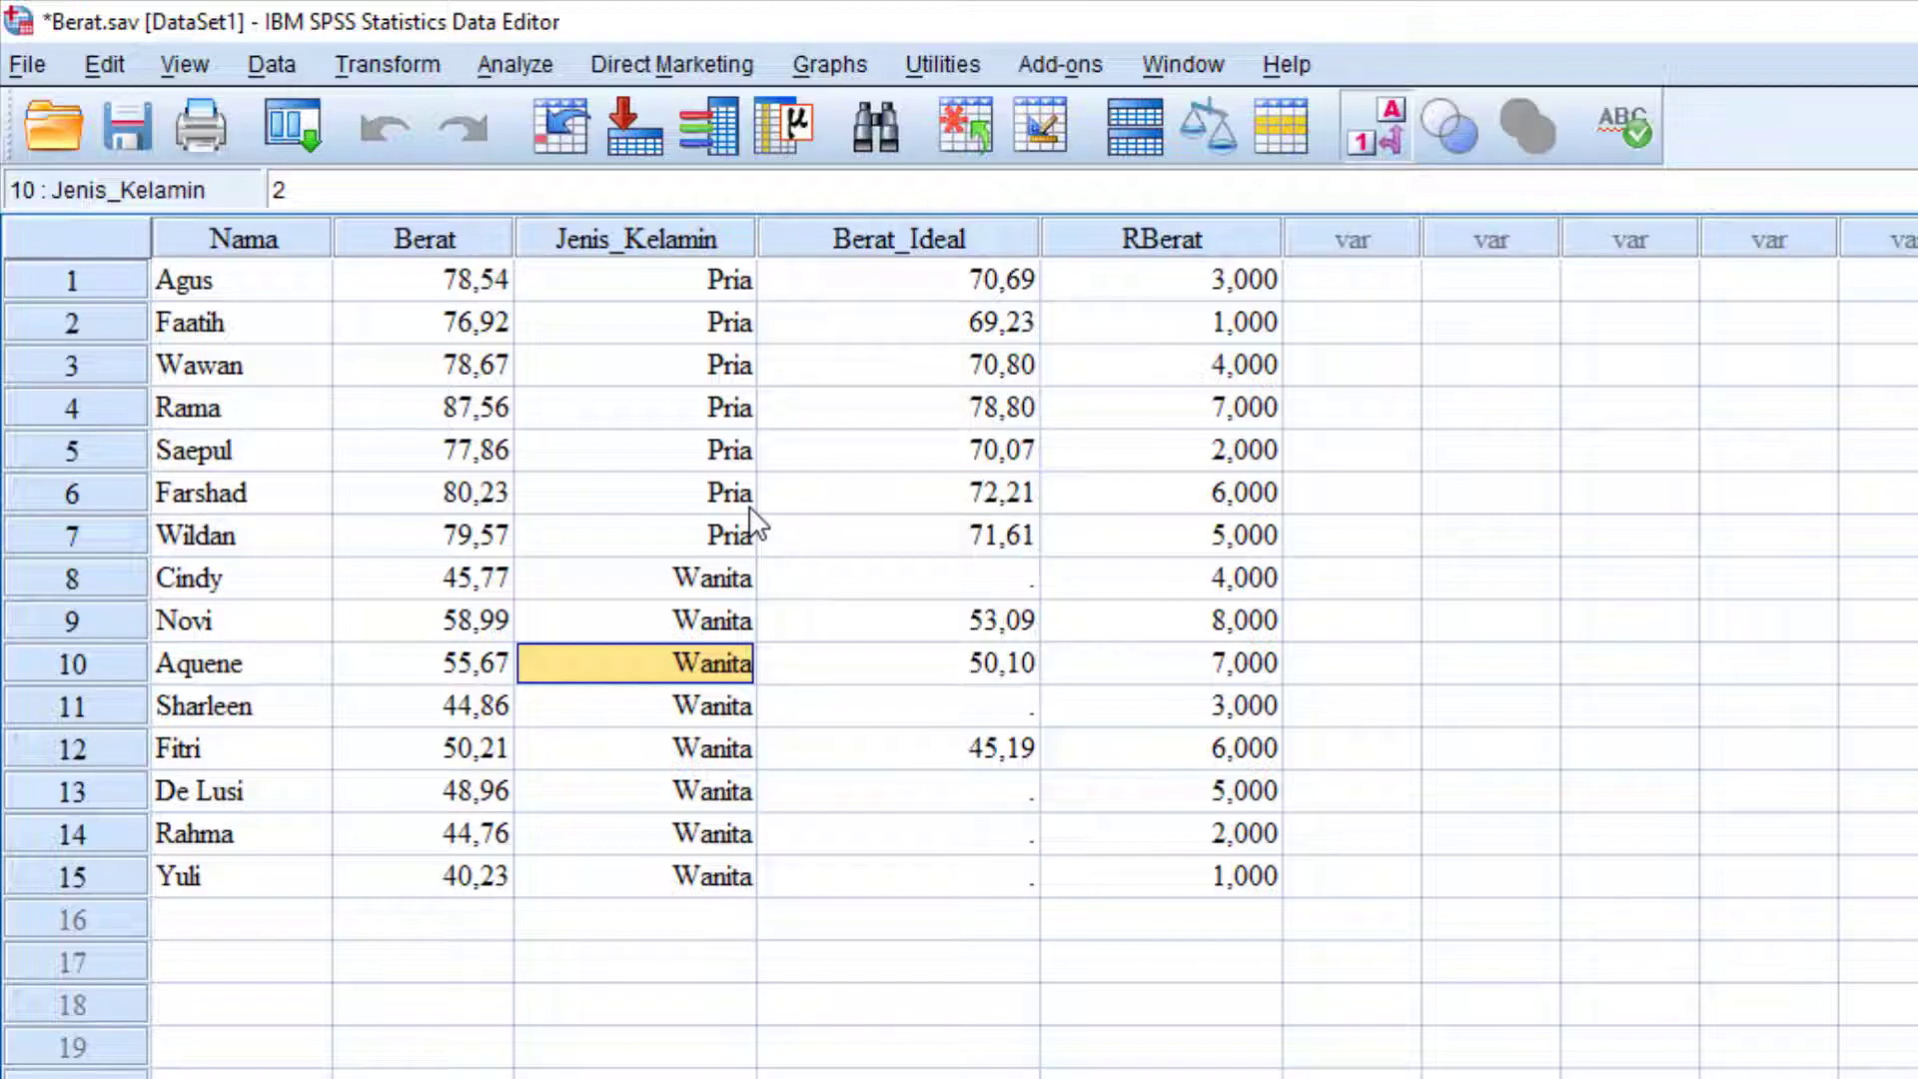
click(414, 64)
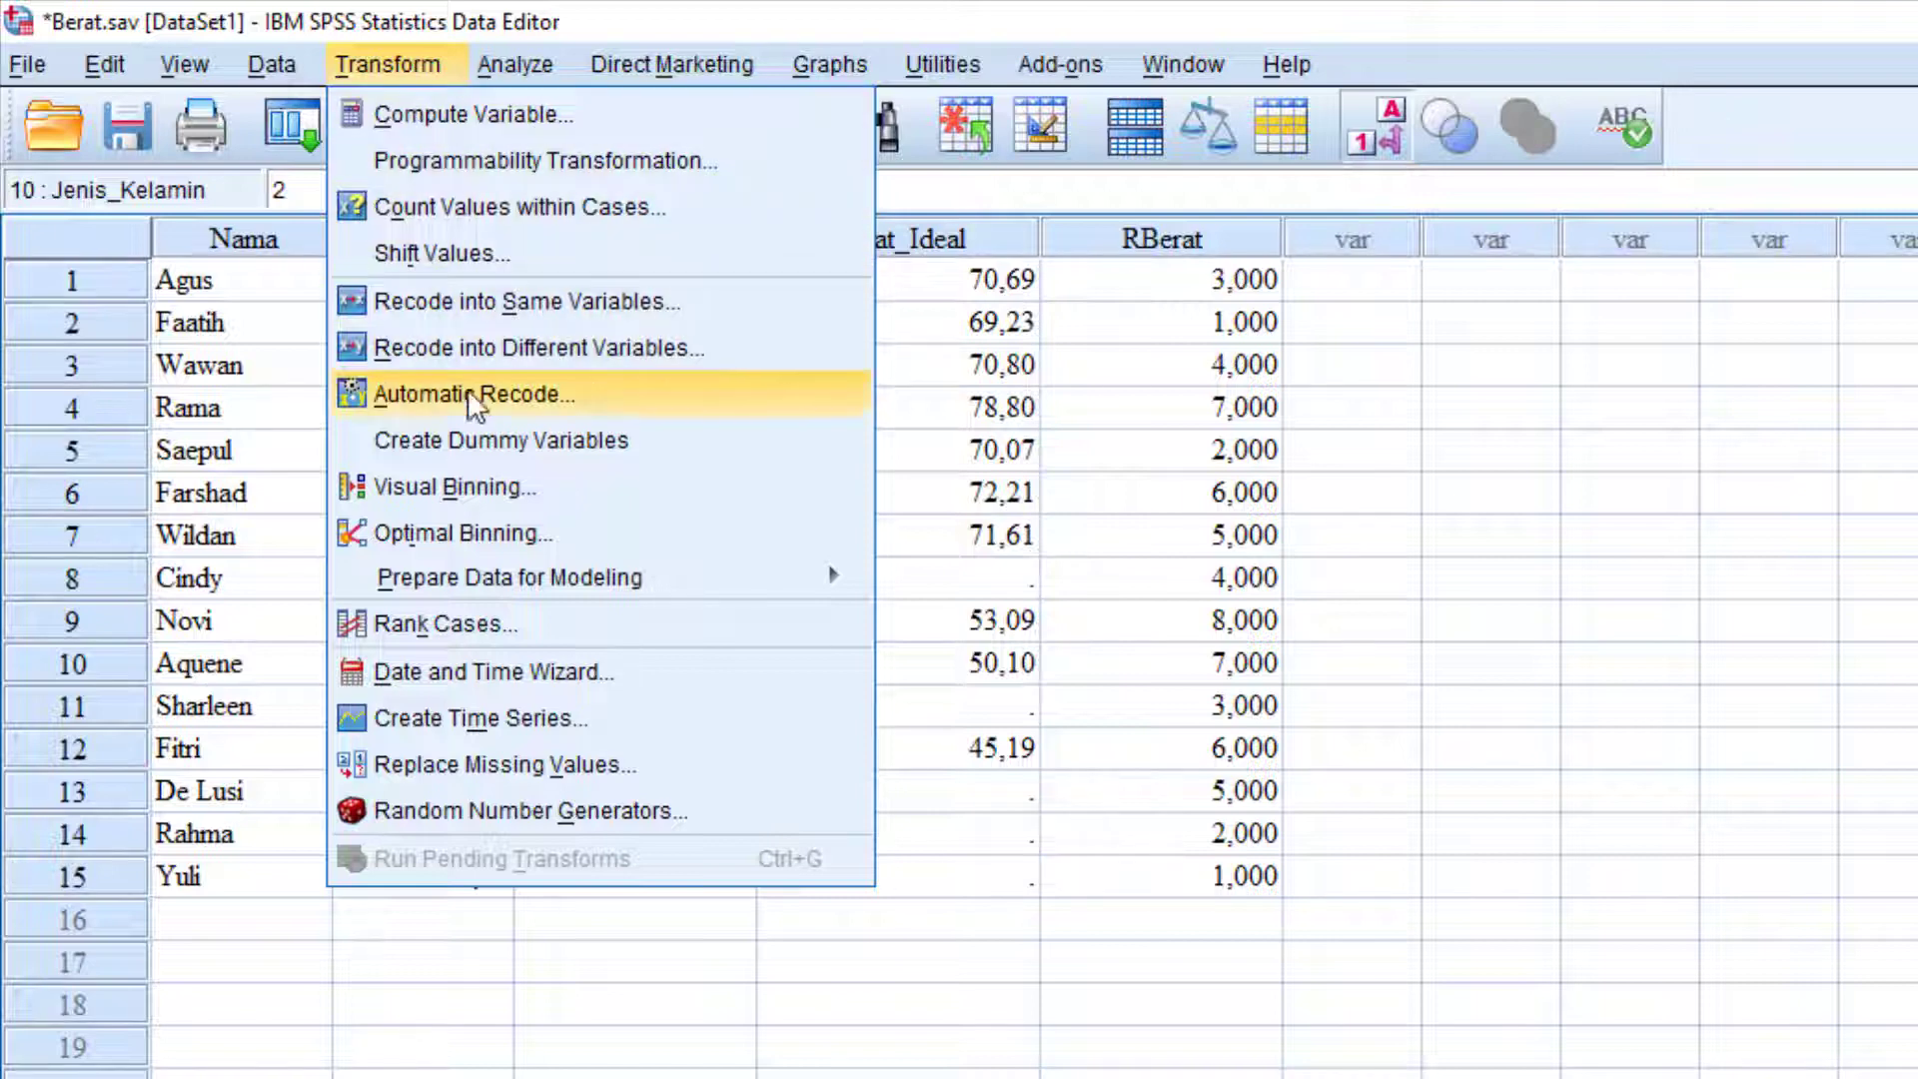
mouse_move(699, 577)
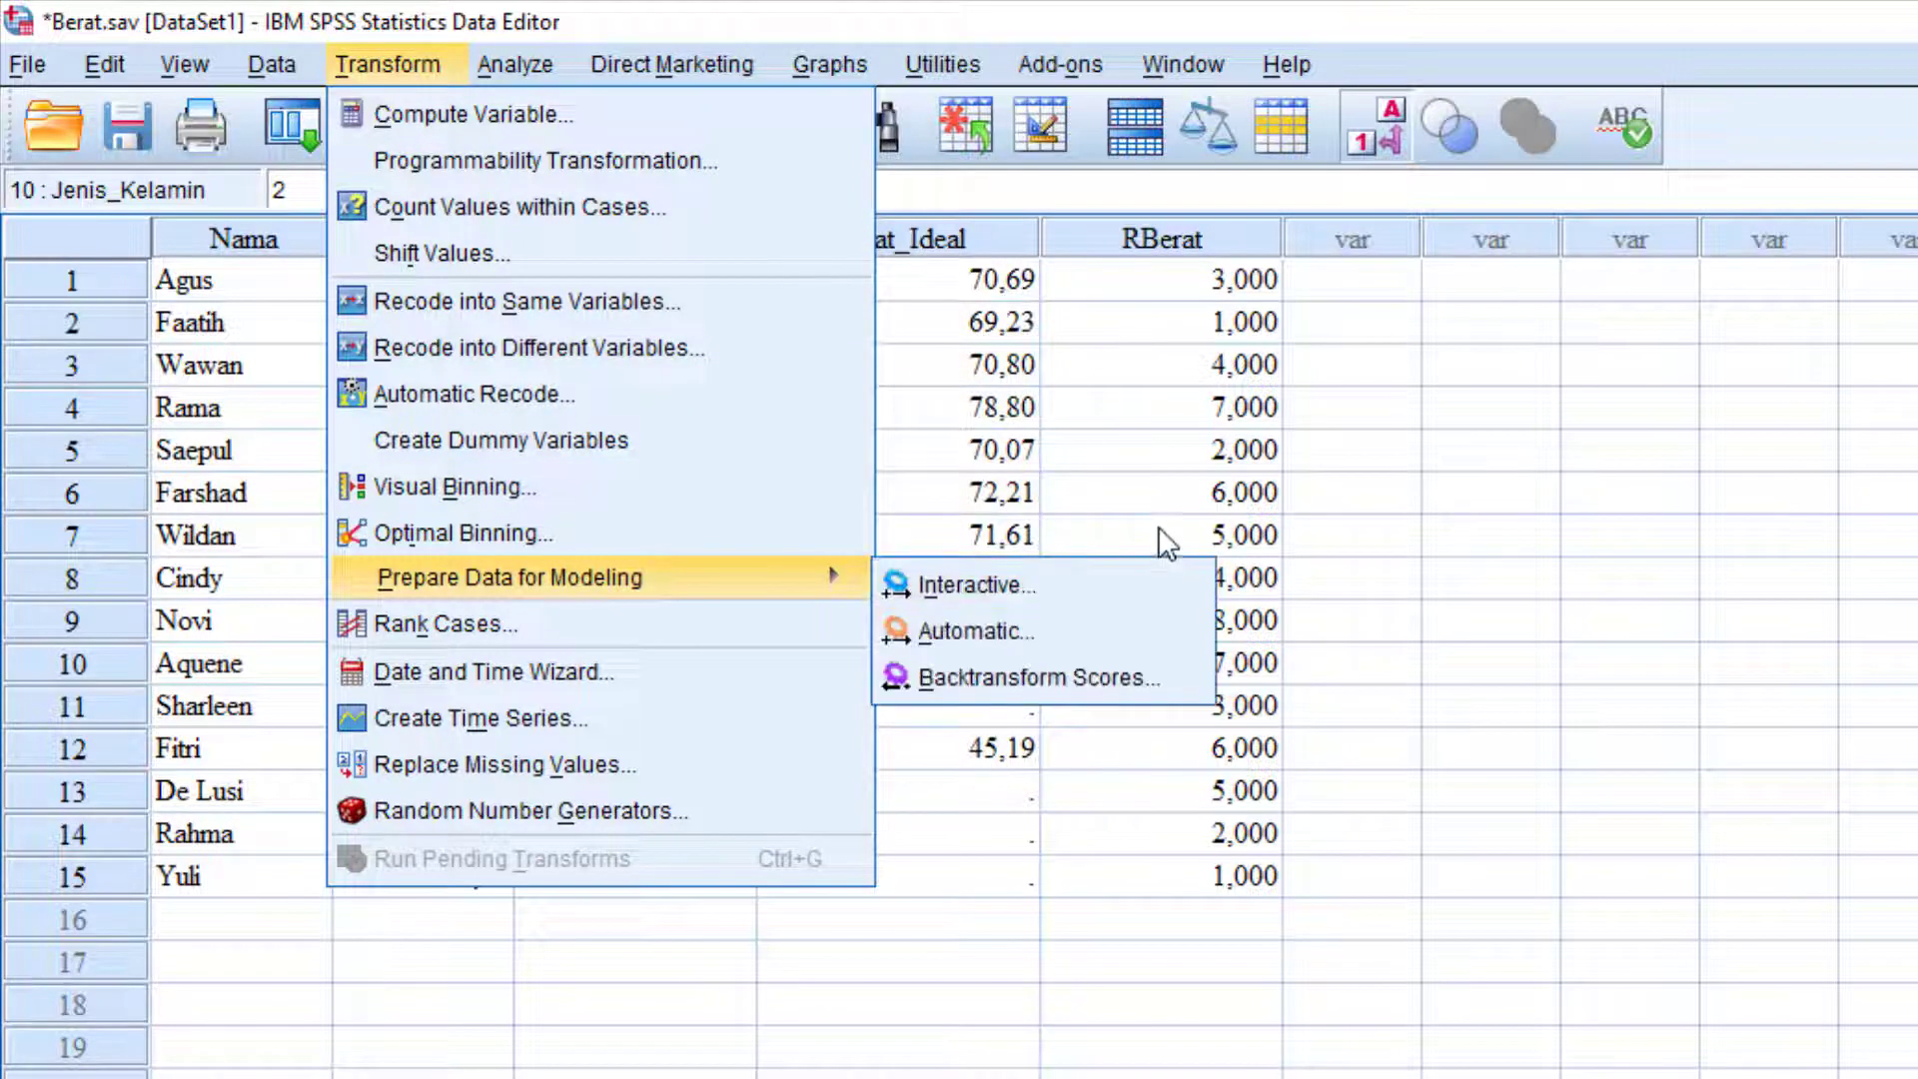
click(1173, 371)
Step: Switch to the Tutor.sav data window
click(1164, 63)
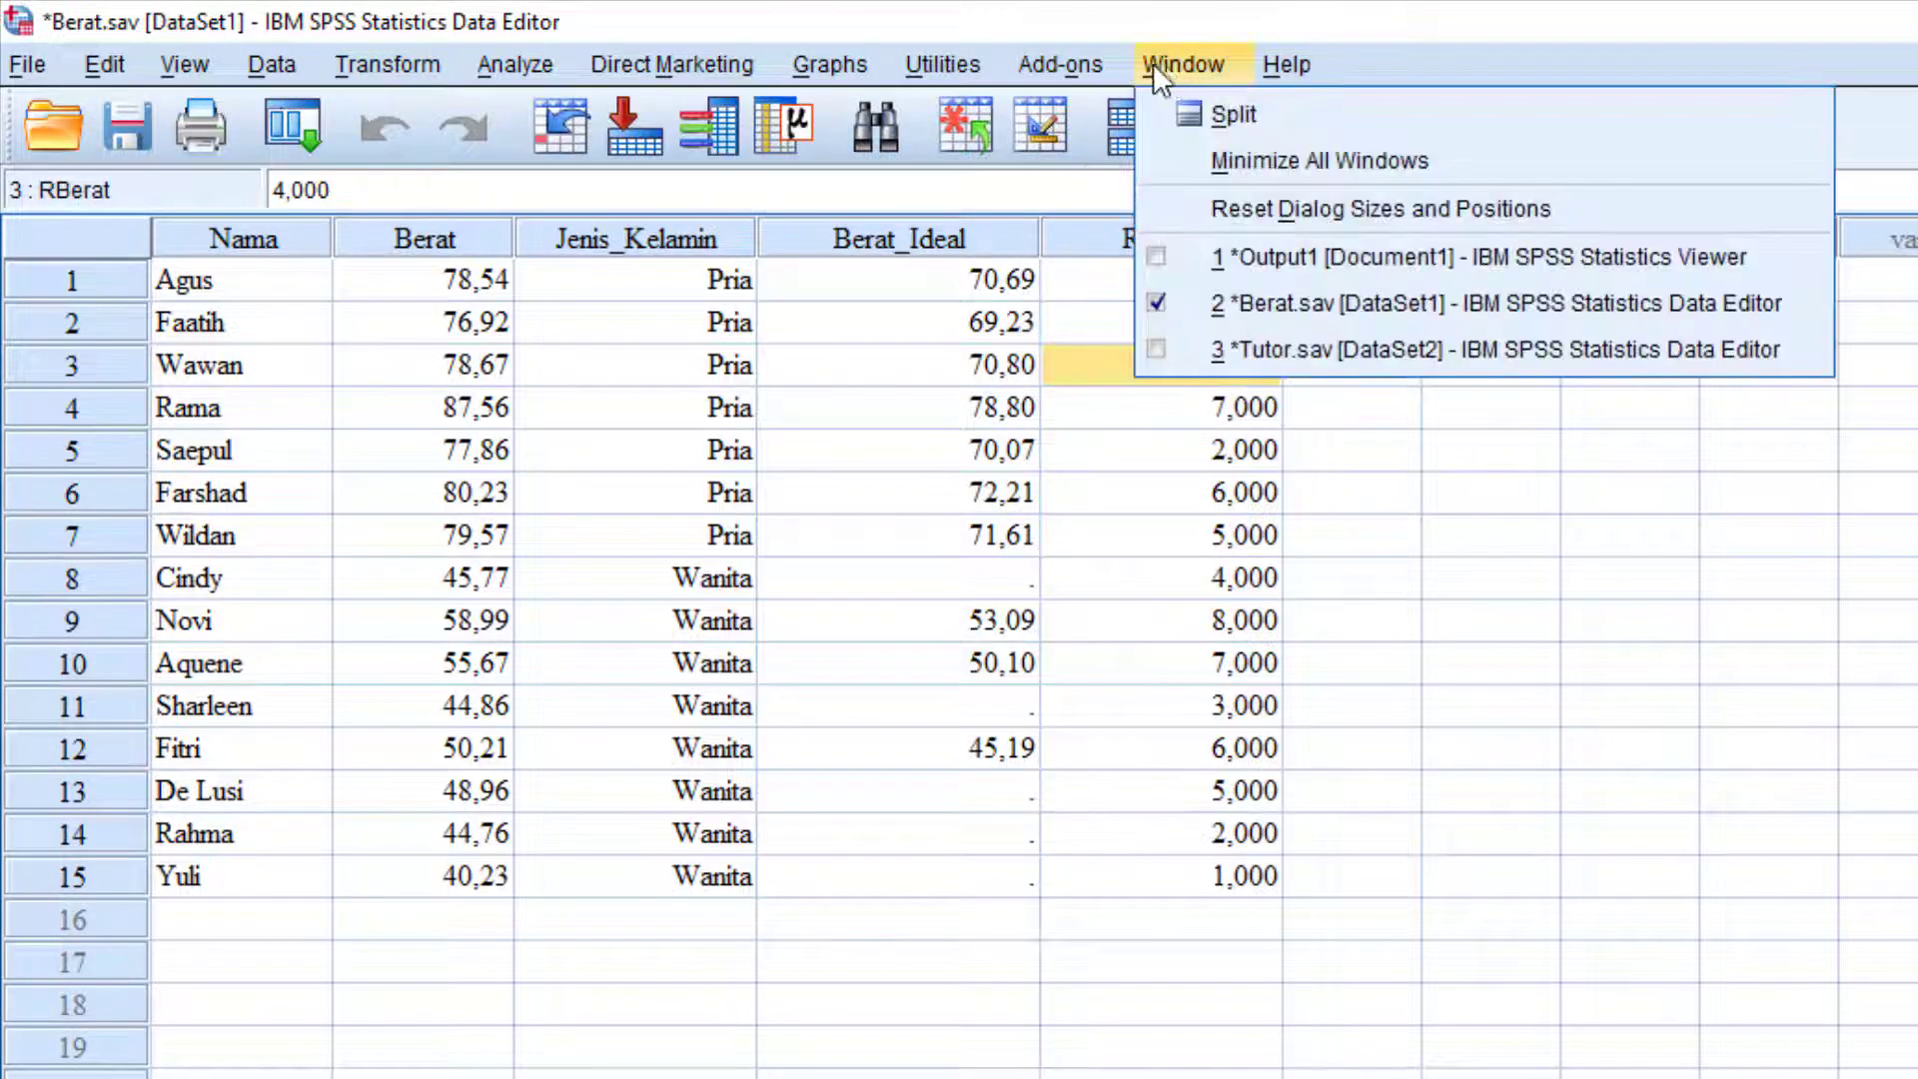
mouse_move(948, 62)
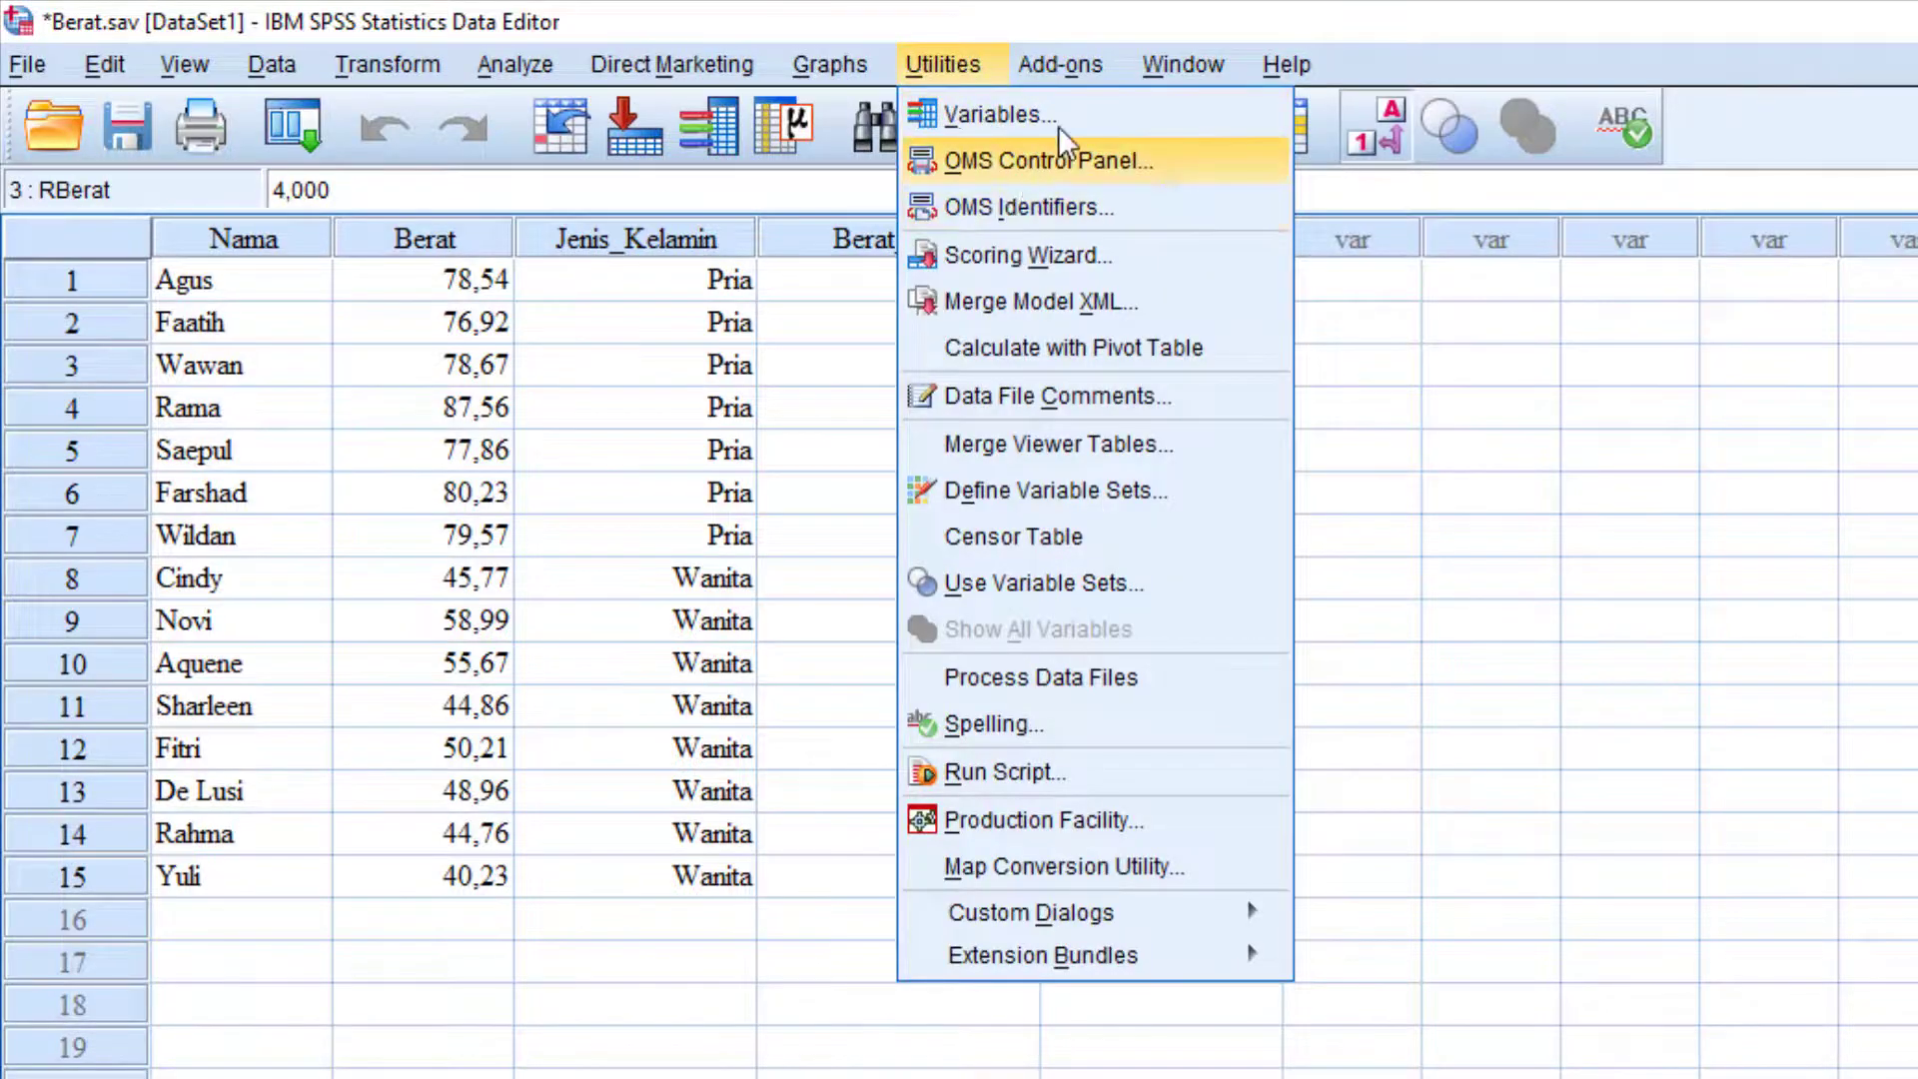
mouse_move(1183, 66)
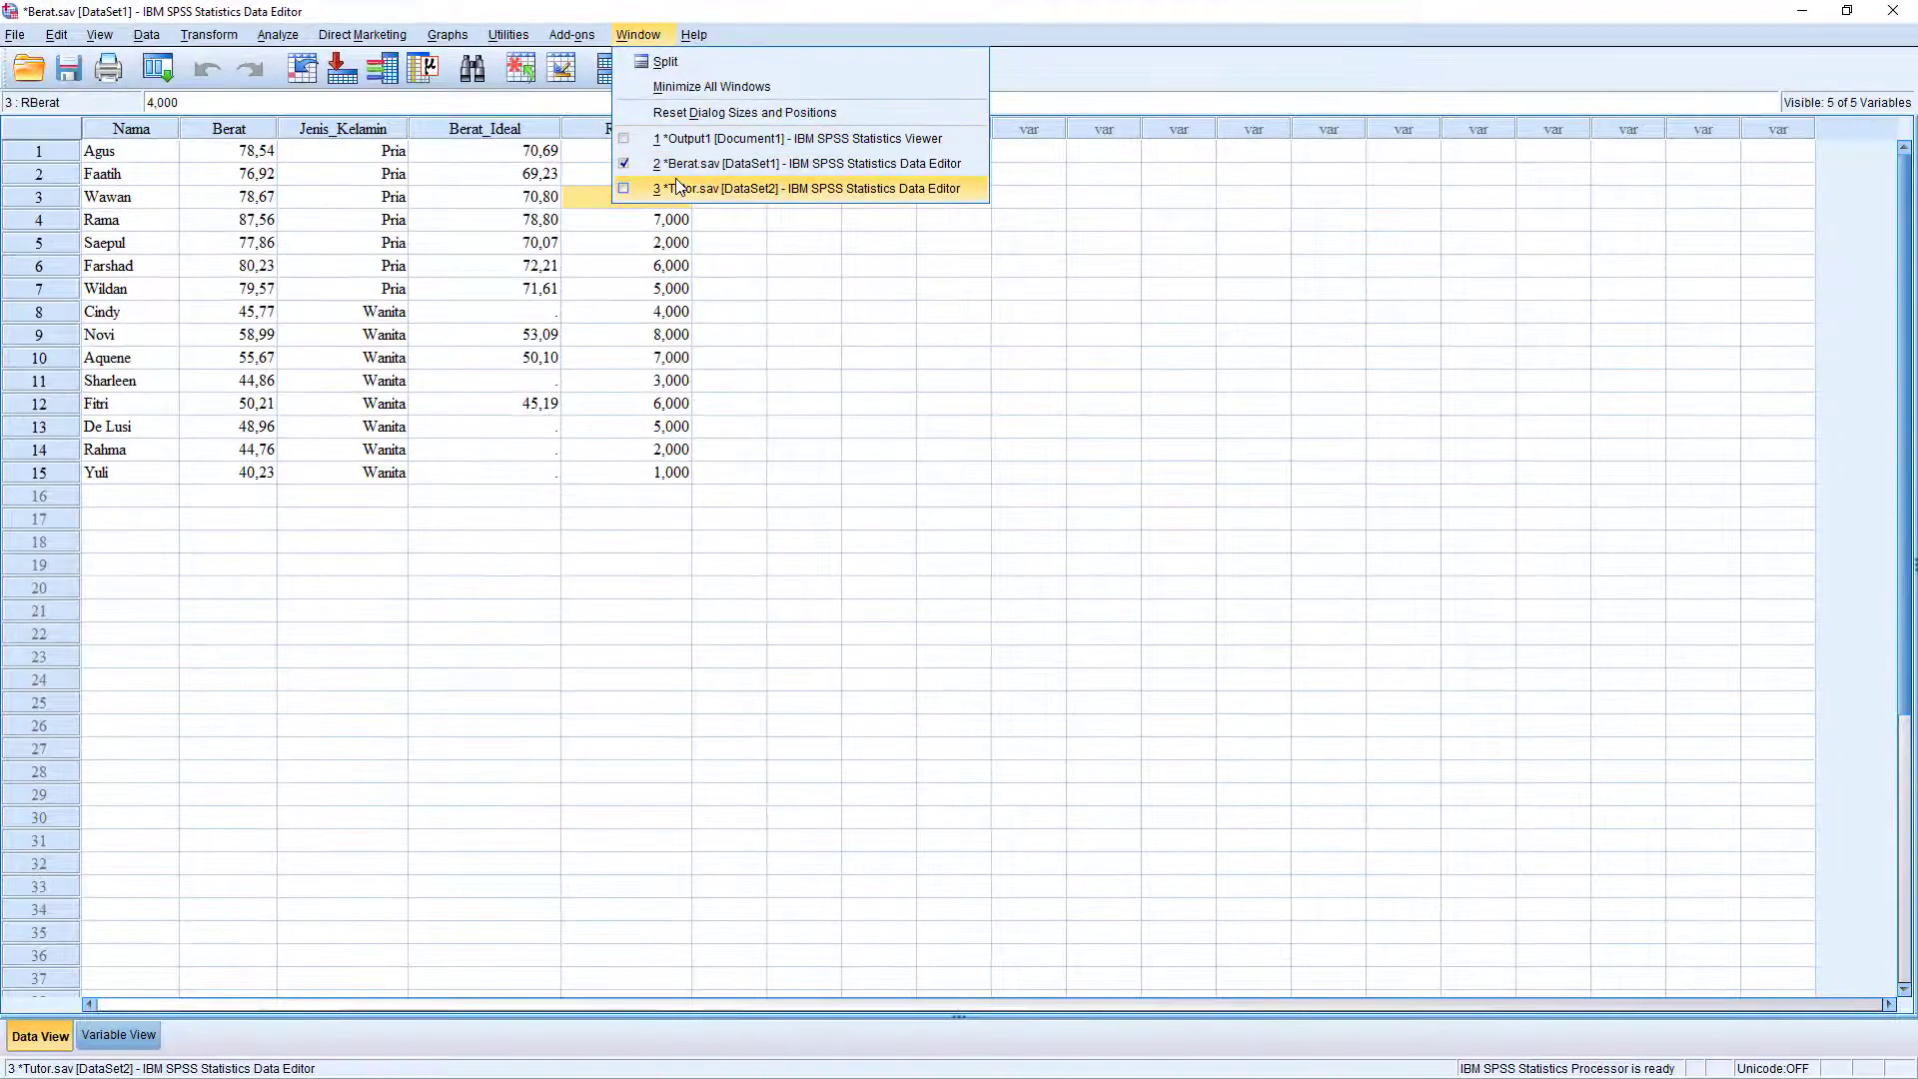
click(1261, 354)
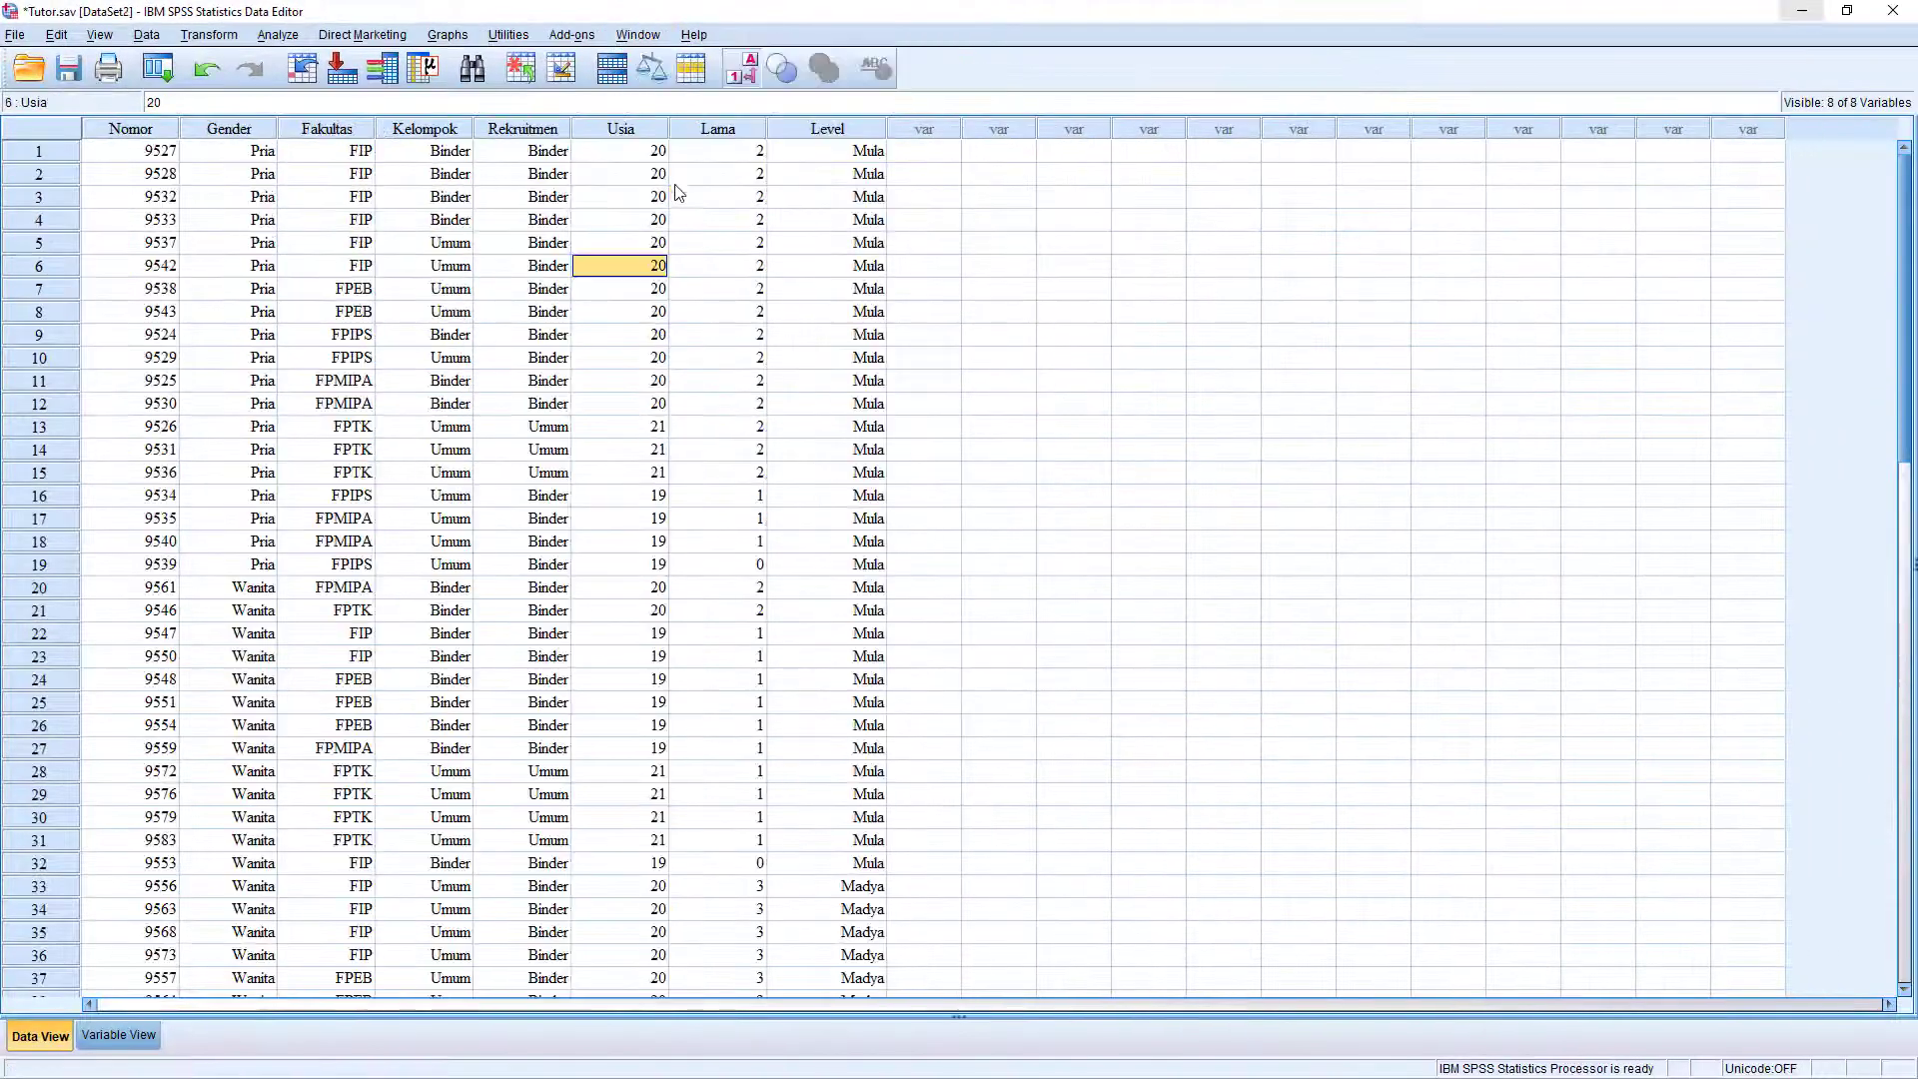
Step: Delete the existing Level variable from the Tutor.sav data
click(827, 133)
right_click(825, 132)
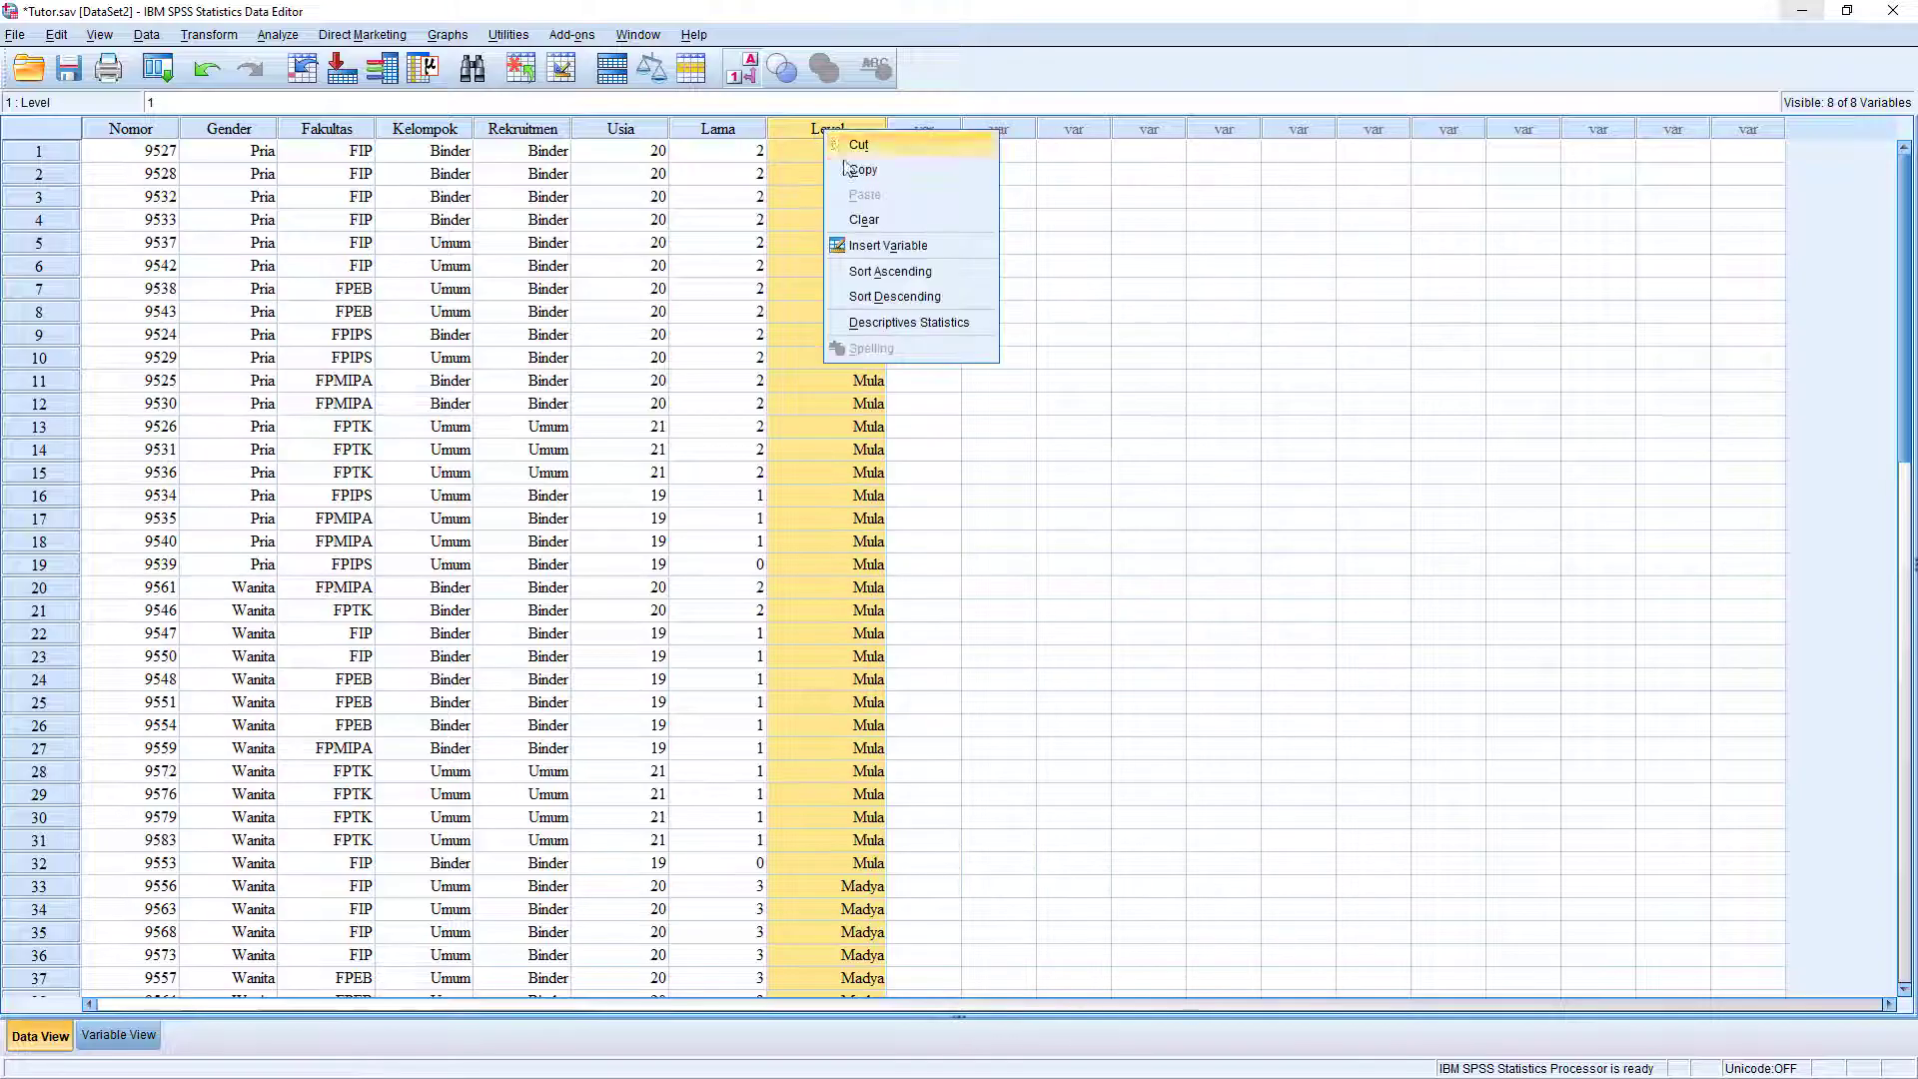
click(871, 218)
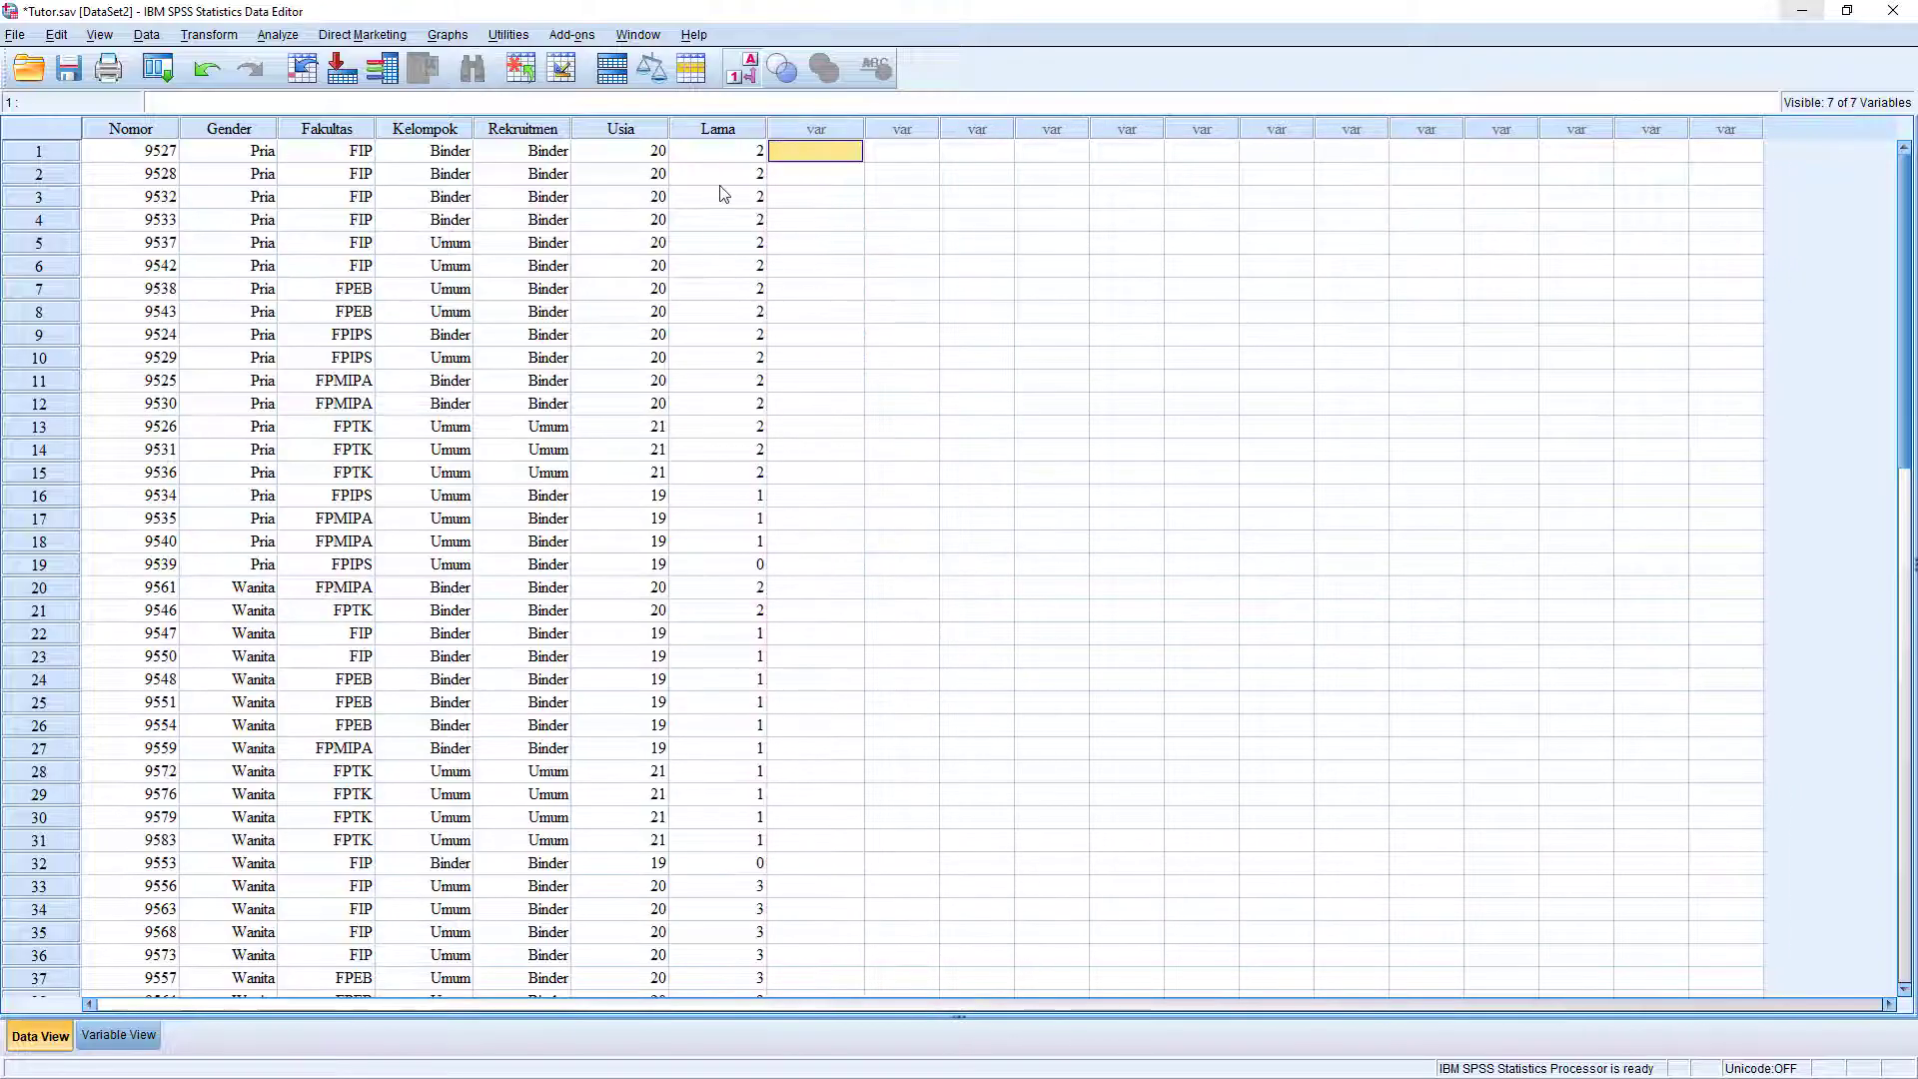
click(1096, 383)
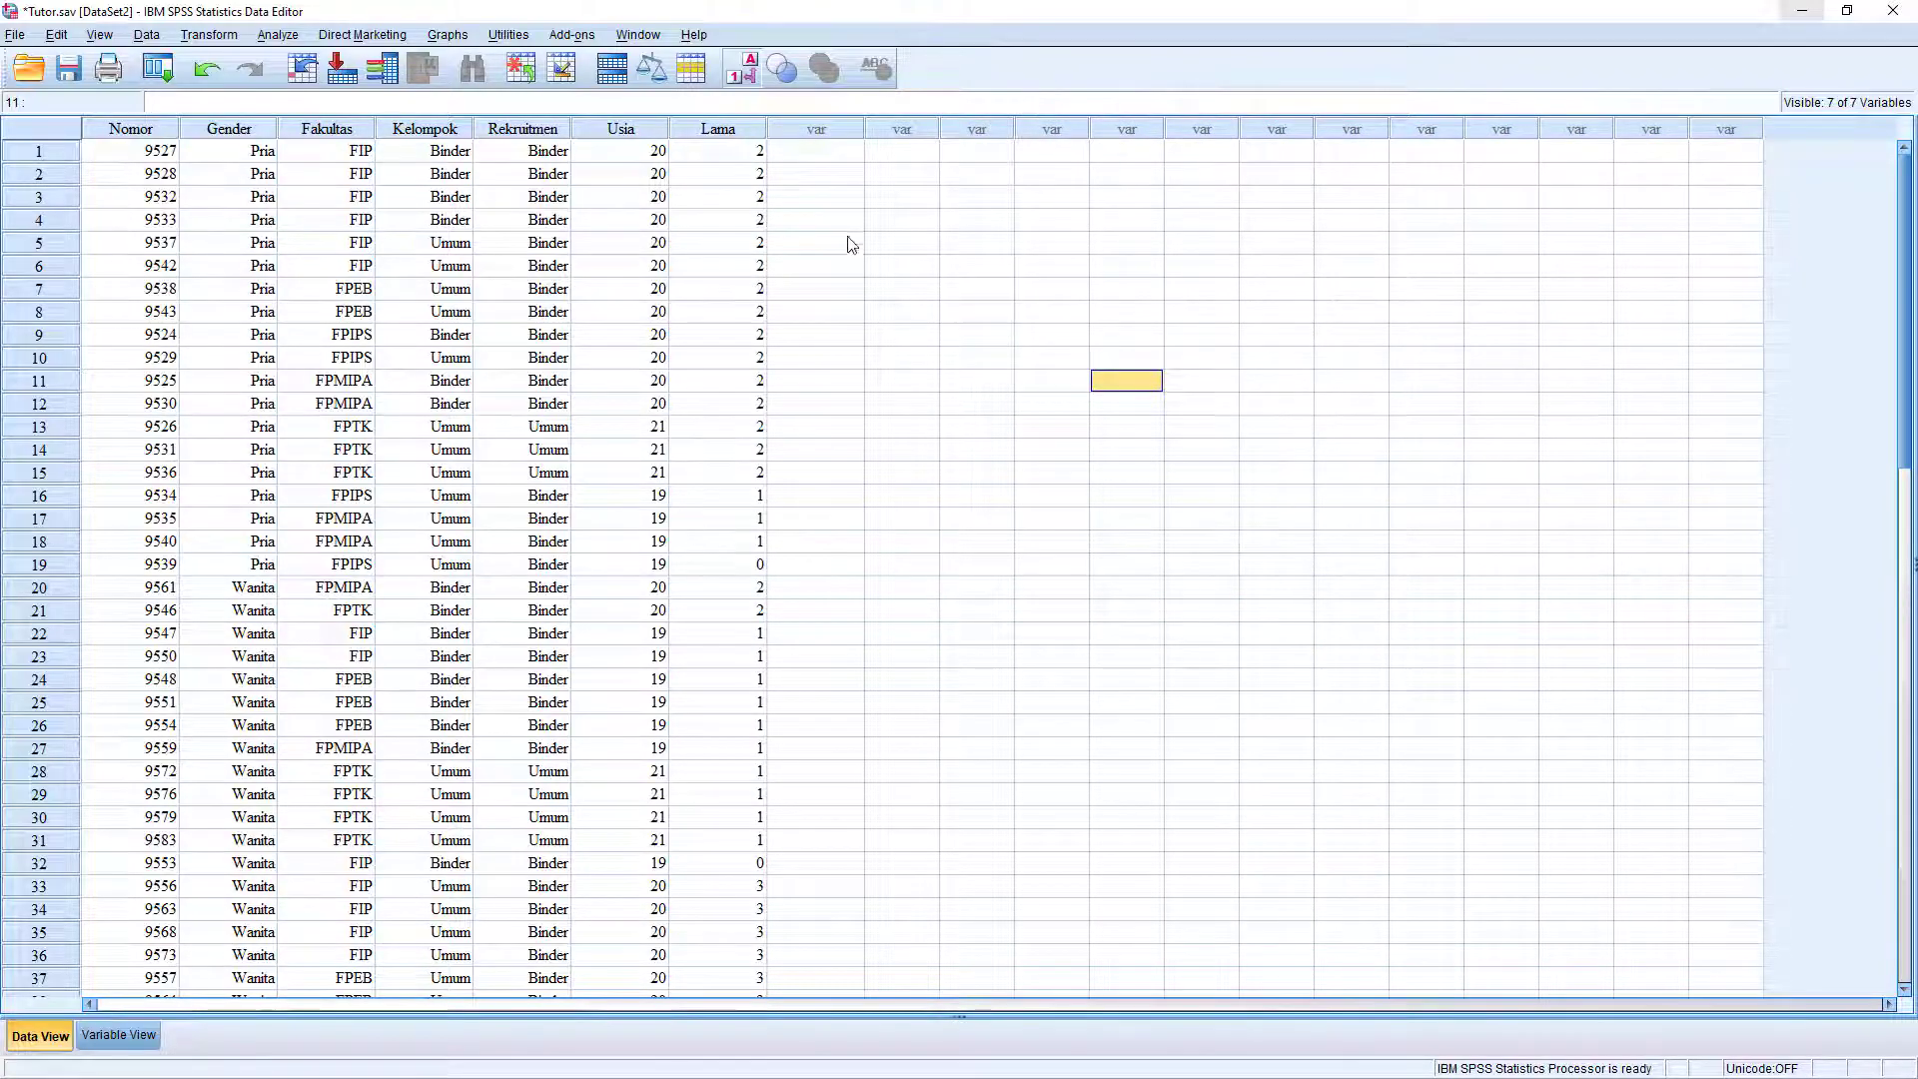
Step: Start Visual Binning with Lama Menjadi Tutor as the variable to bin and have its values scanned
click(213, 35)
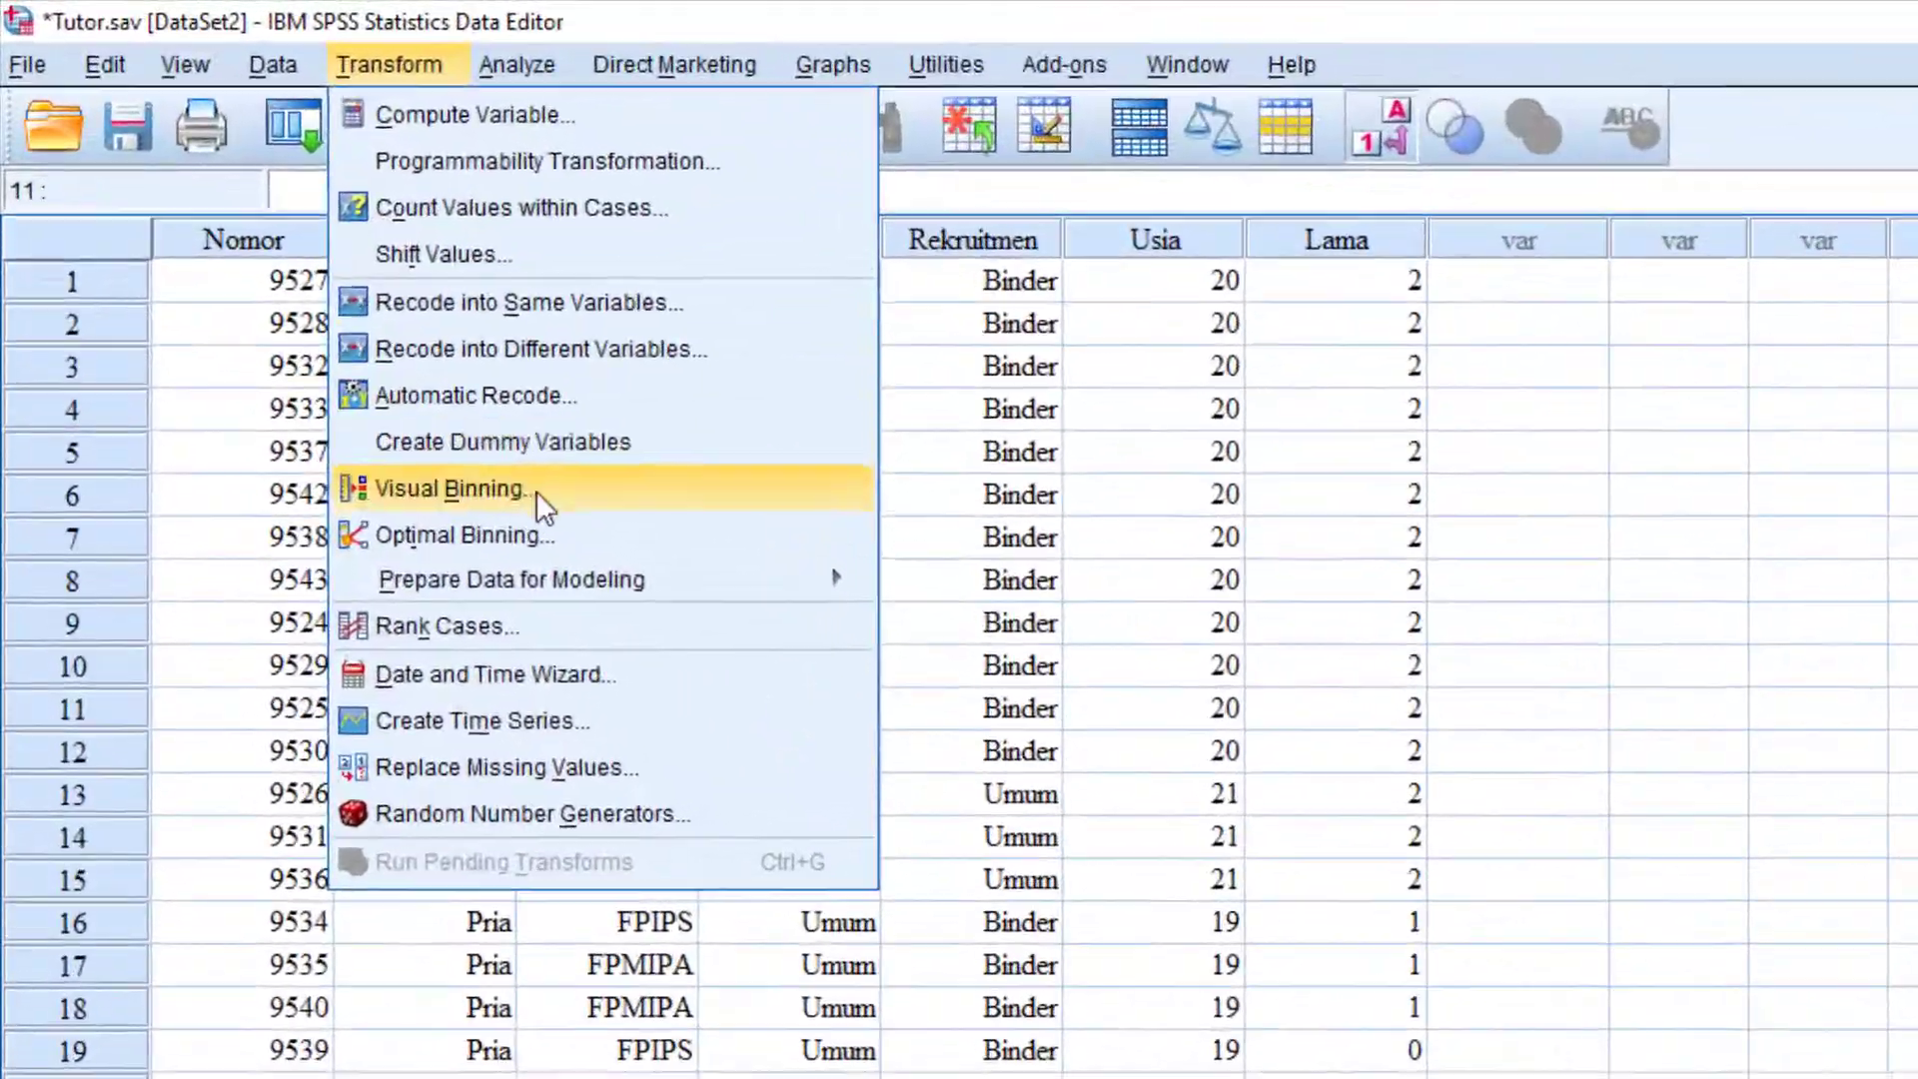
click(544, 497)
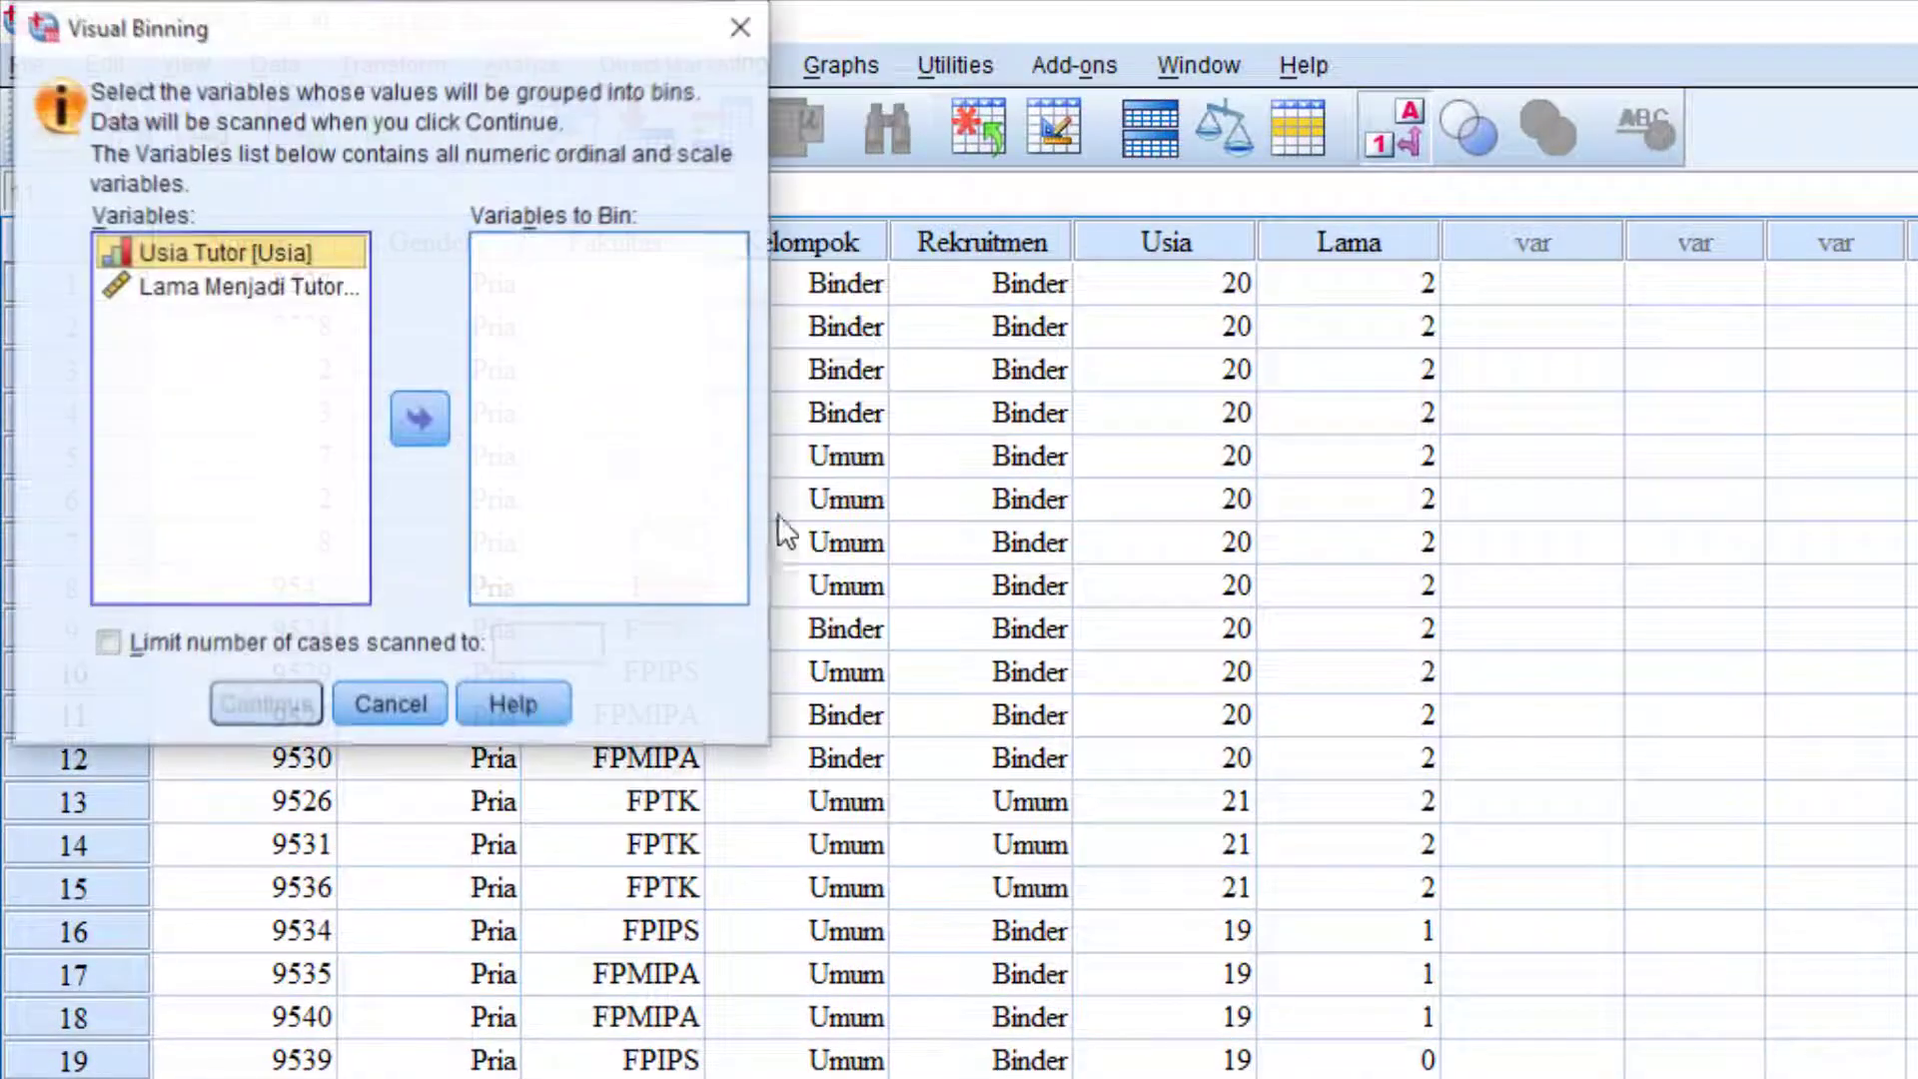
drag(436, 43, 1019, 153)
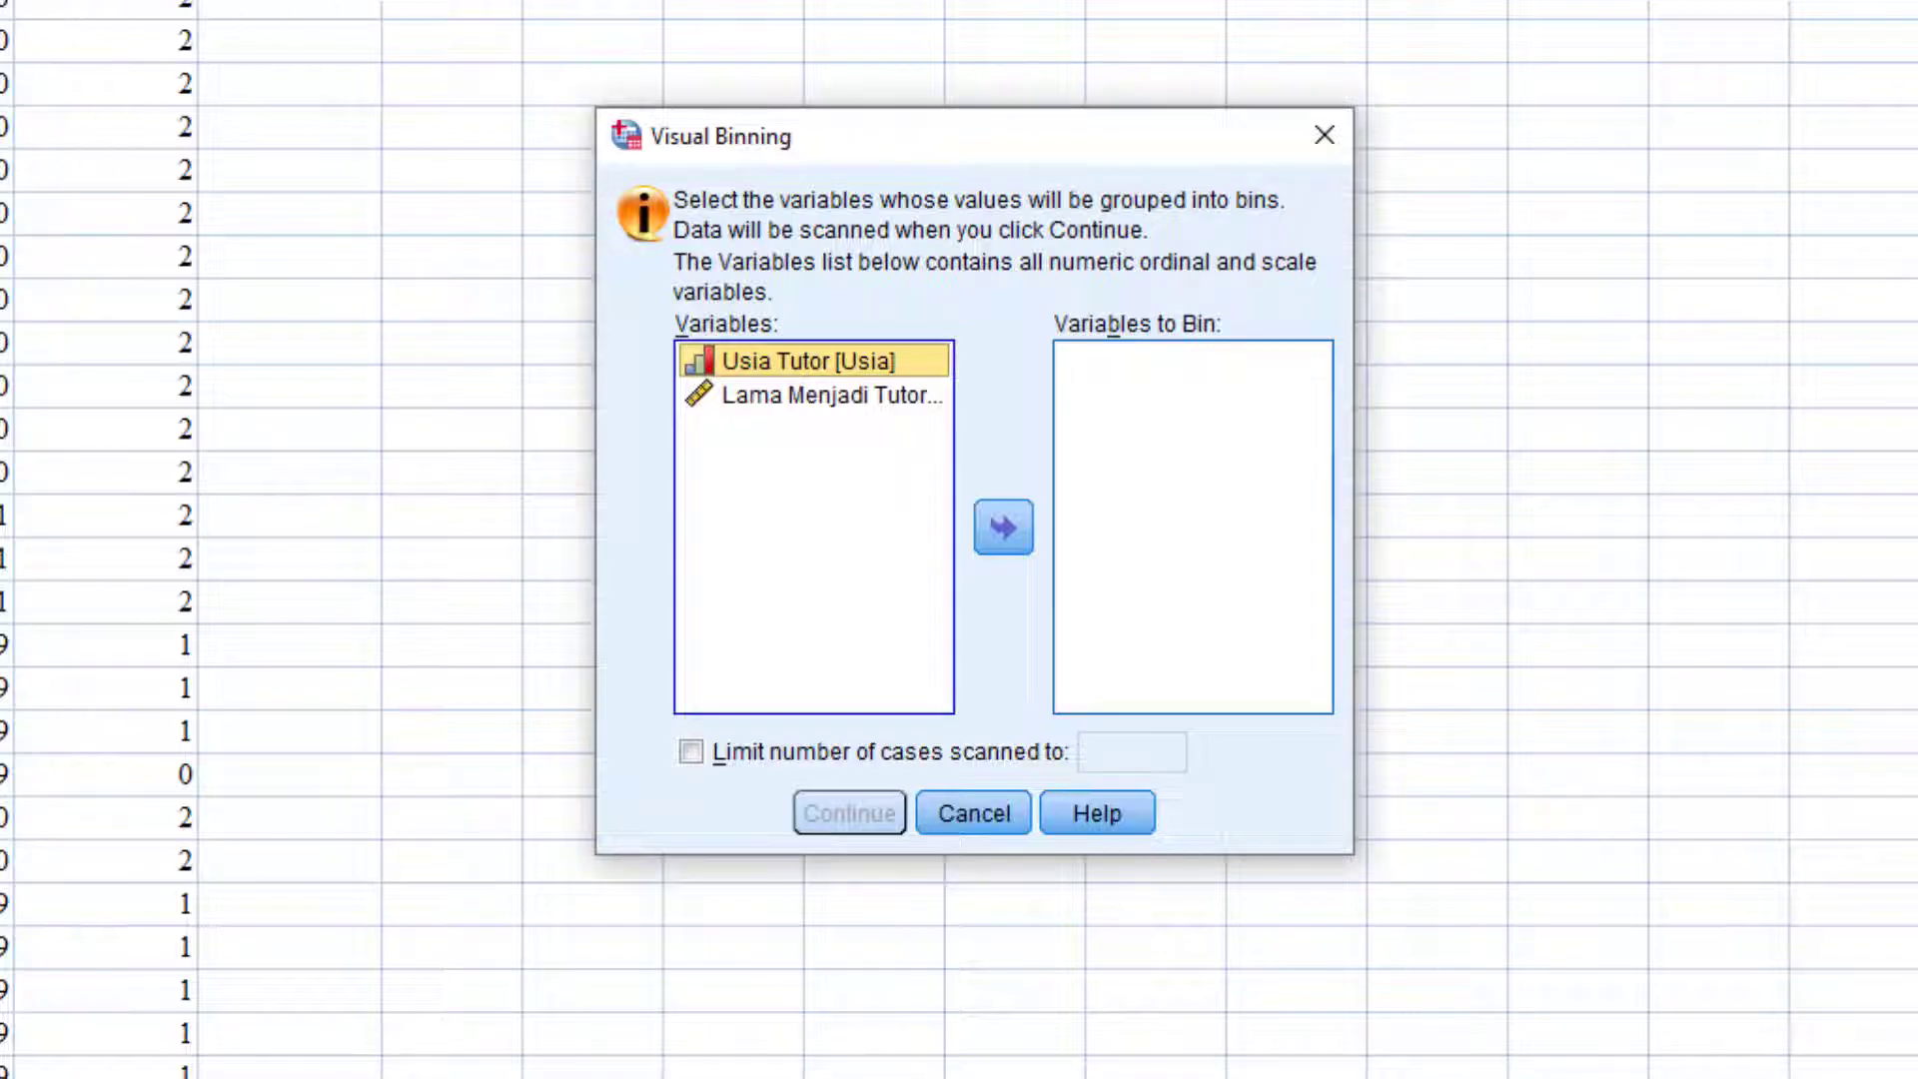
click(888, 394)
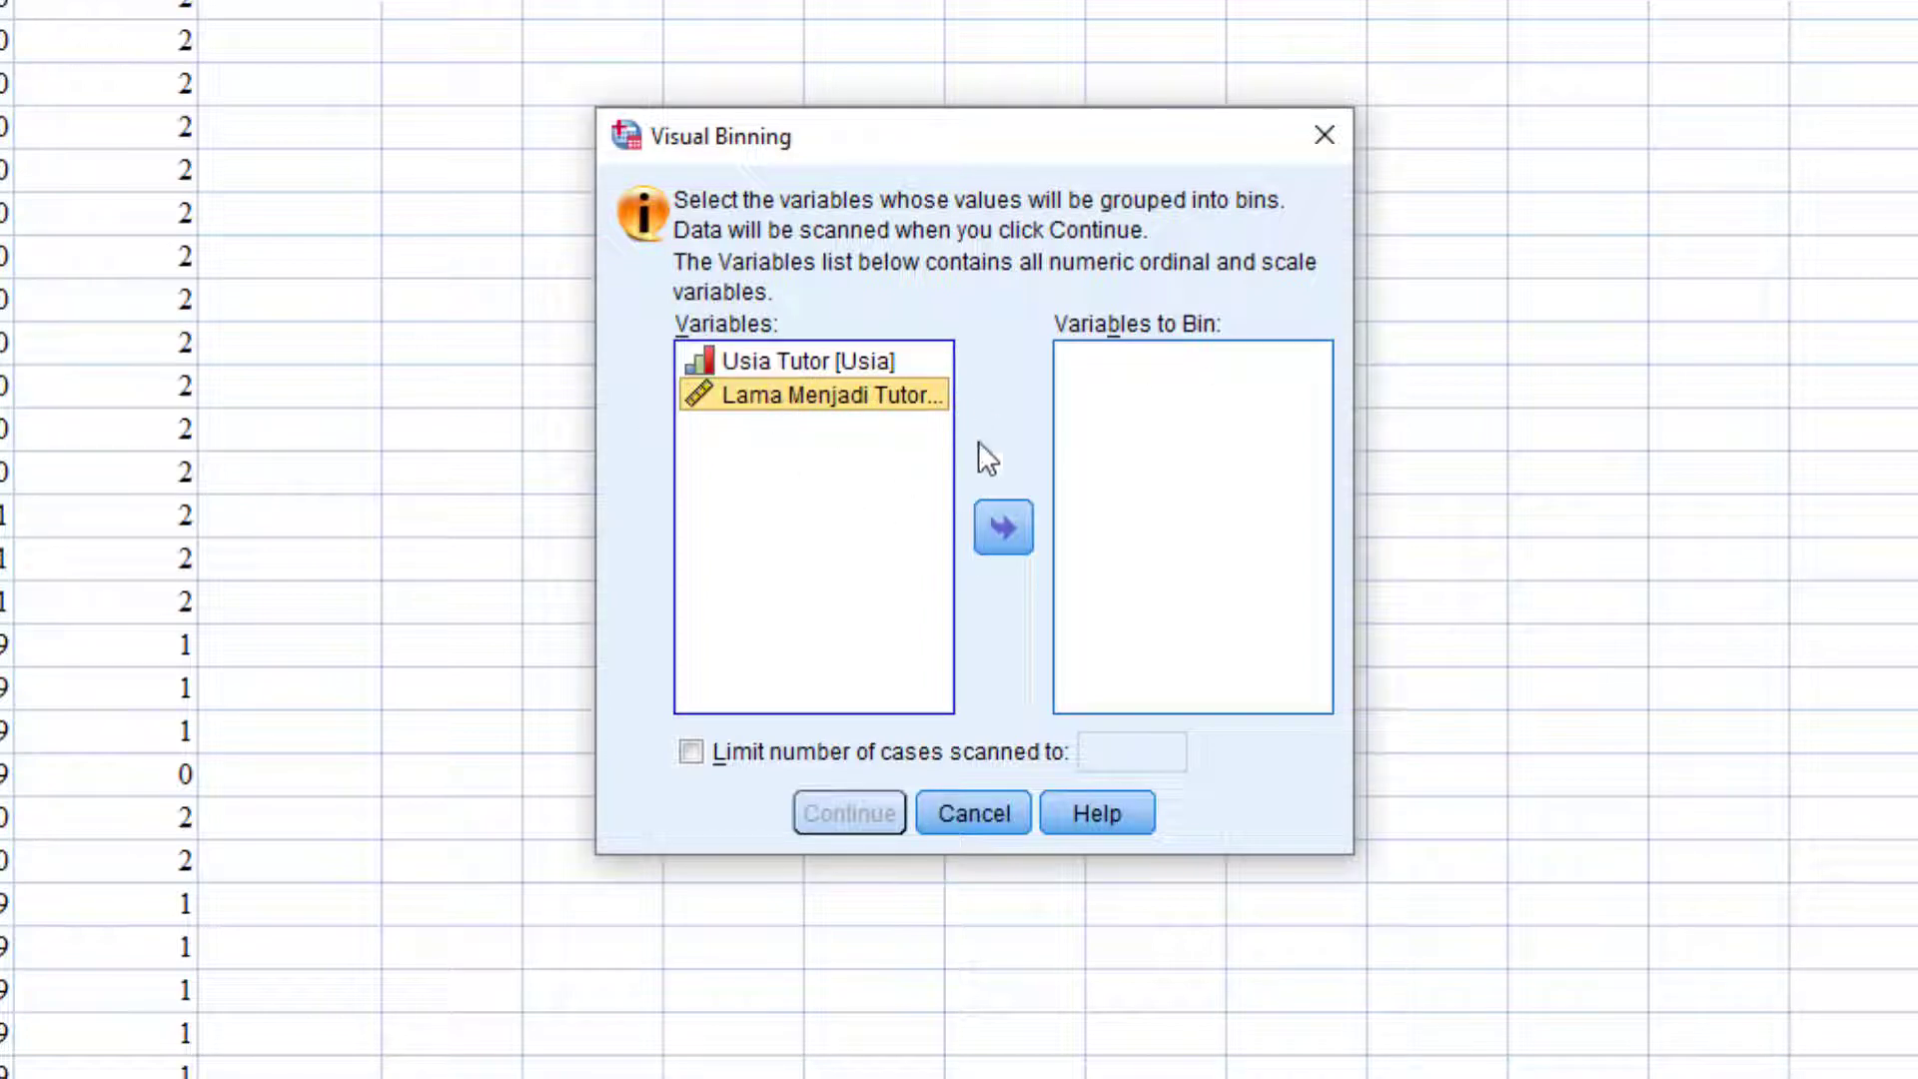
click(1002, 527)
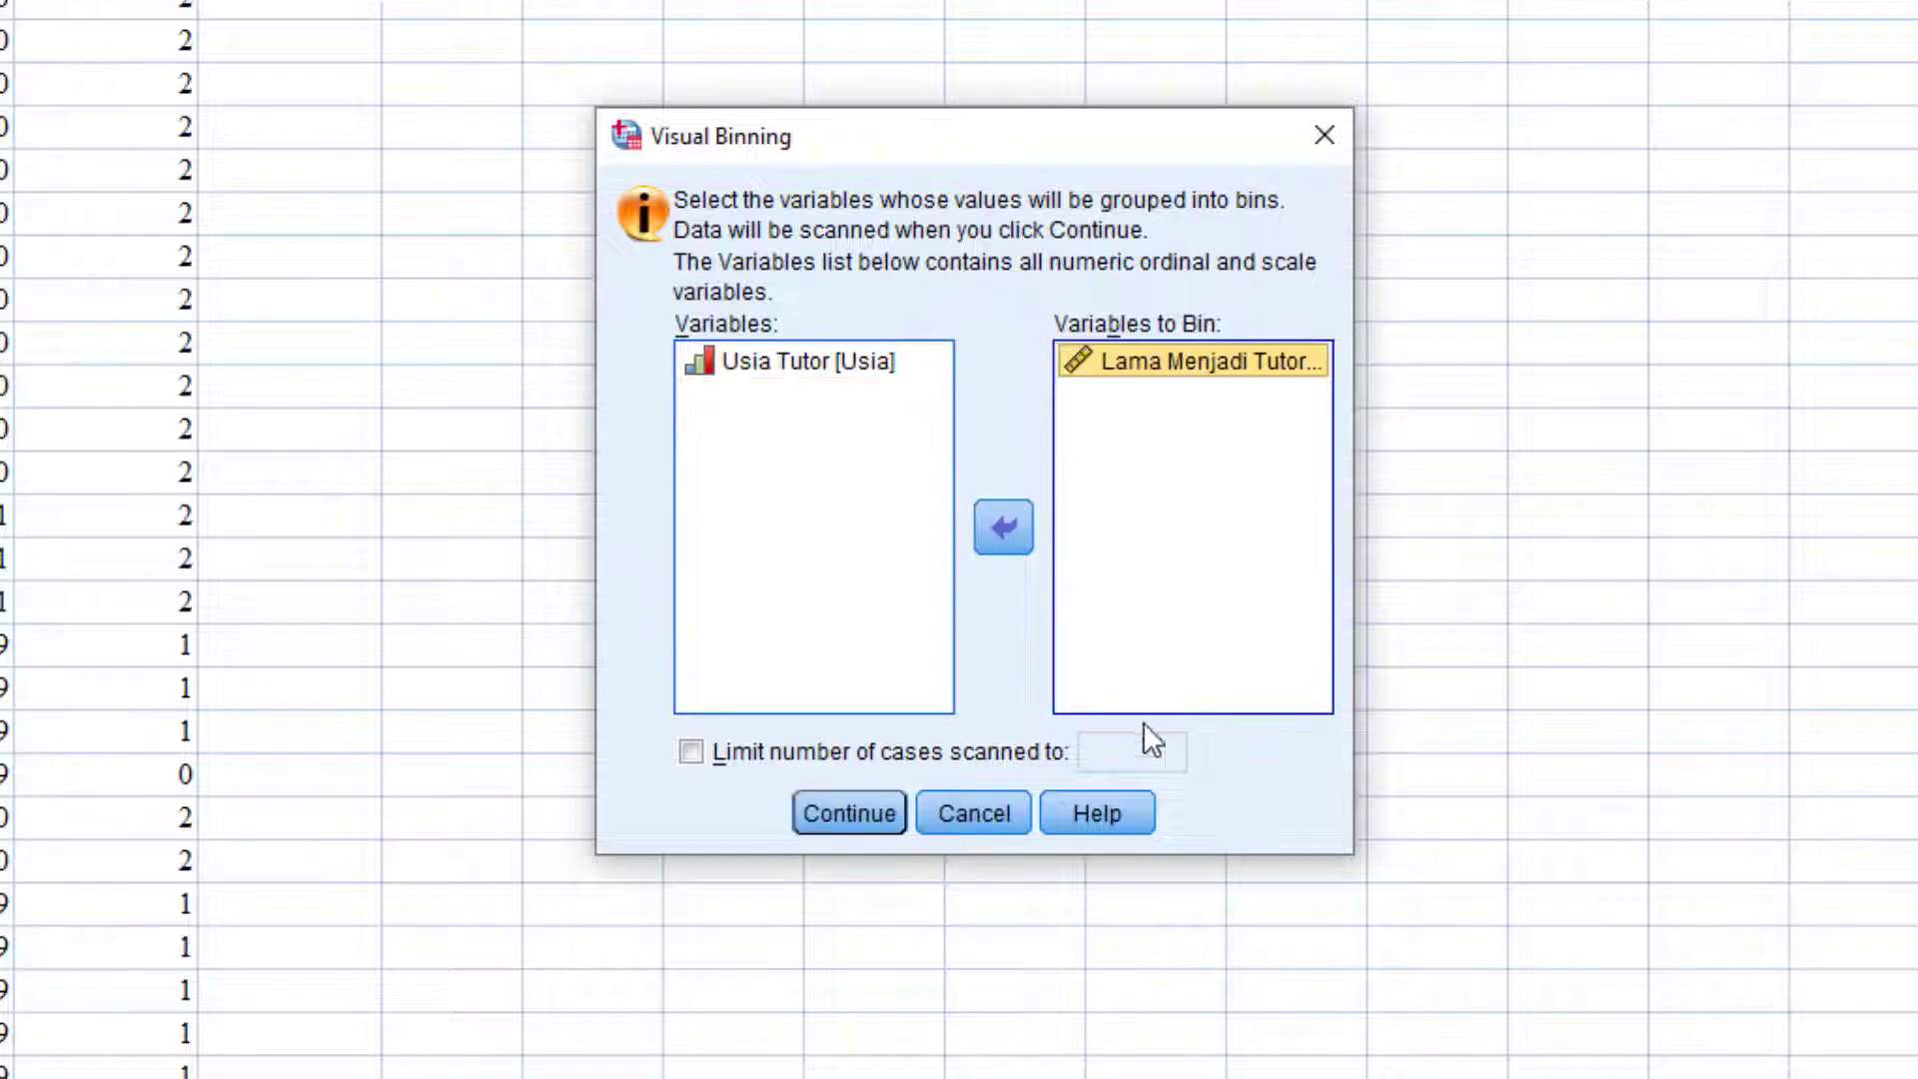
click(845, 817)
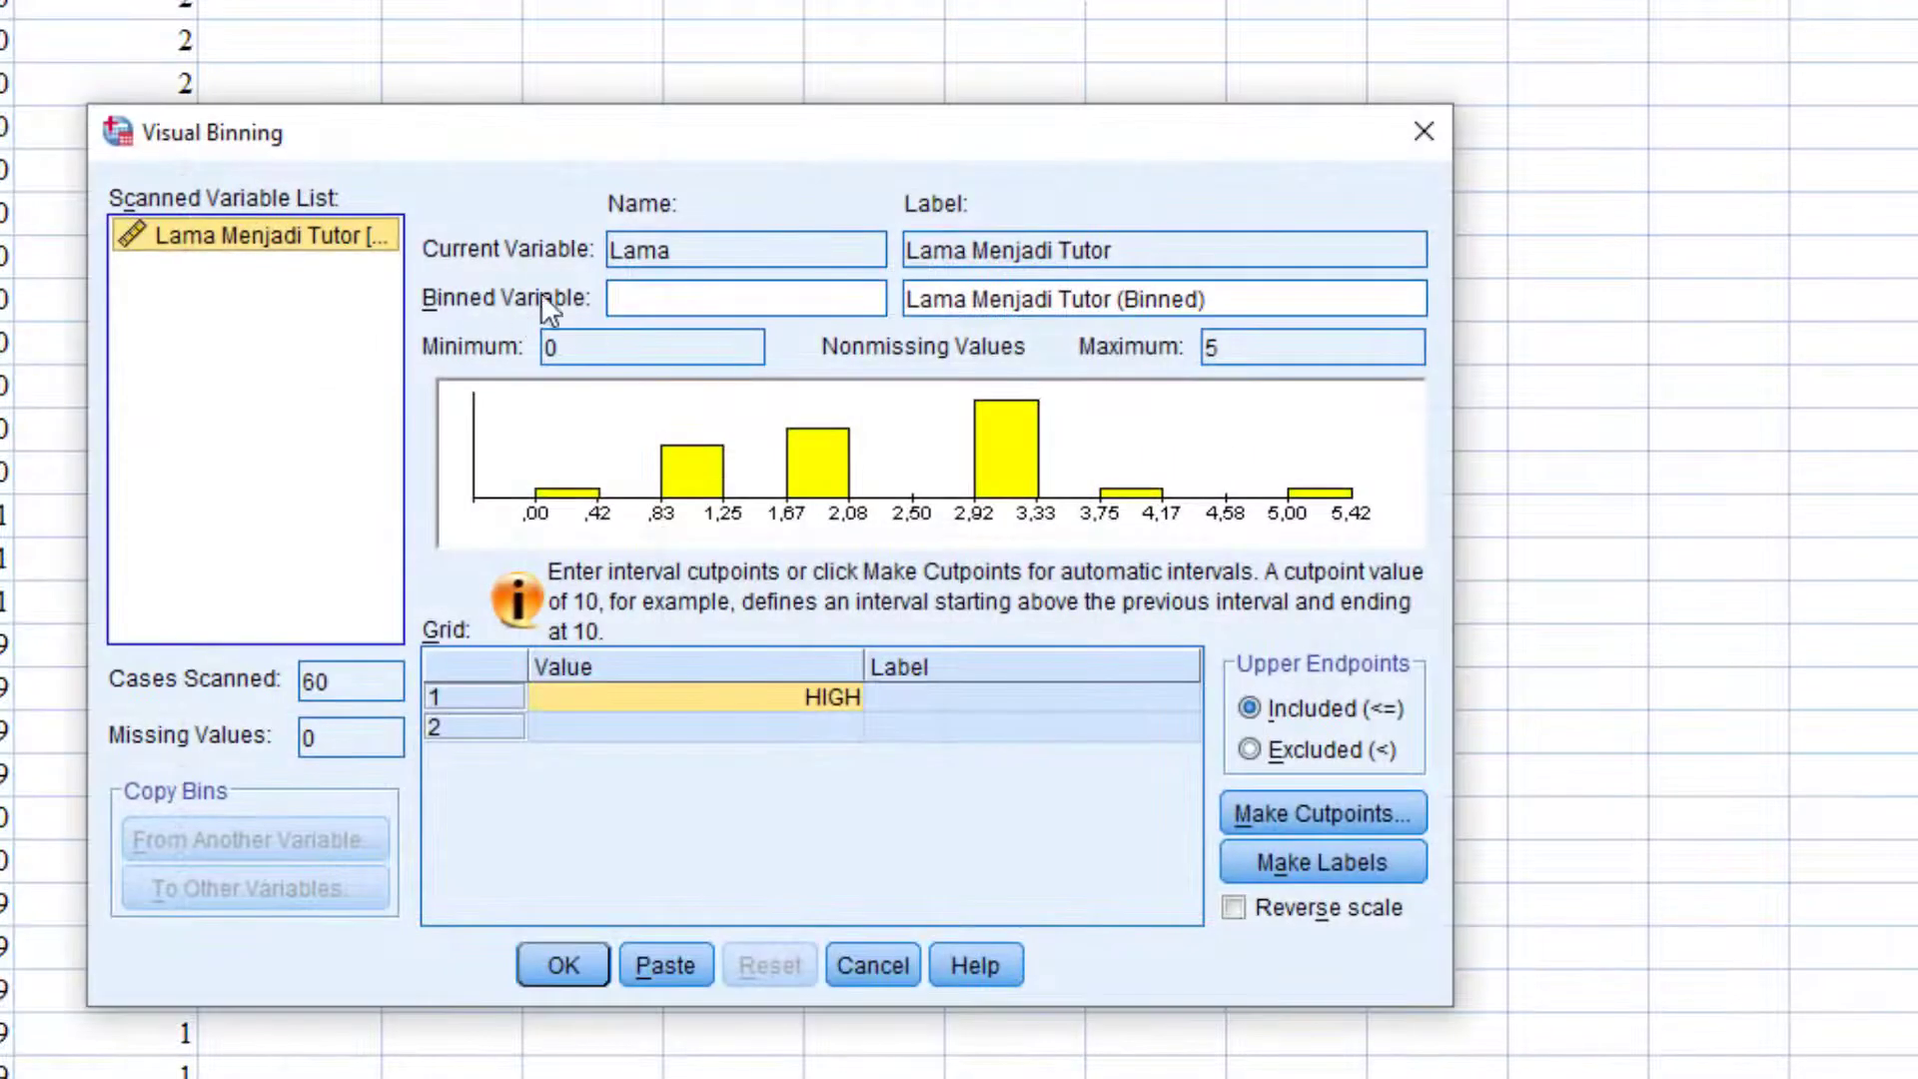
Step: Name the binned variable Level and set its label to Tingkat Tutor
click(639, 299)
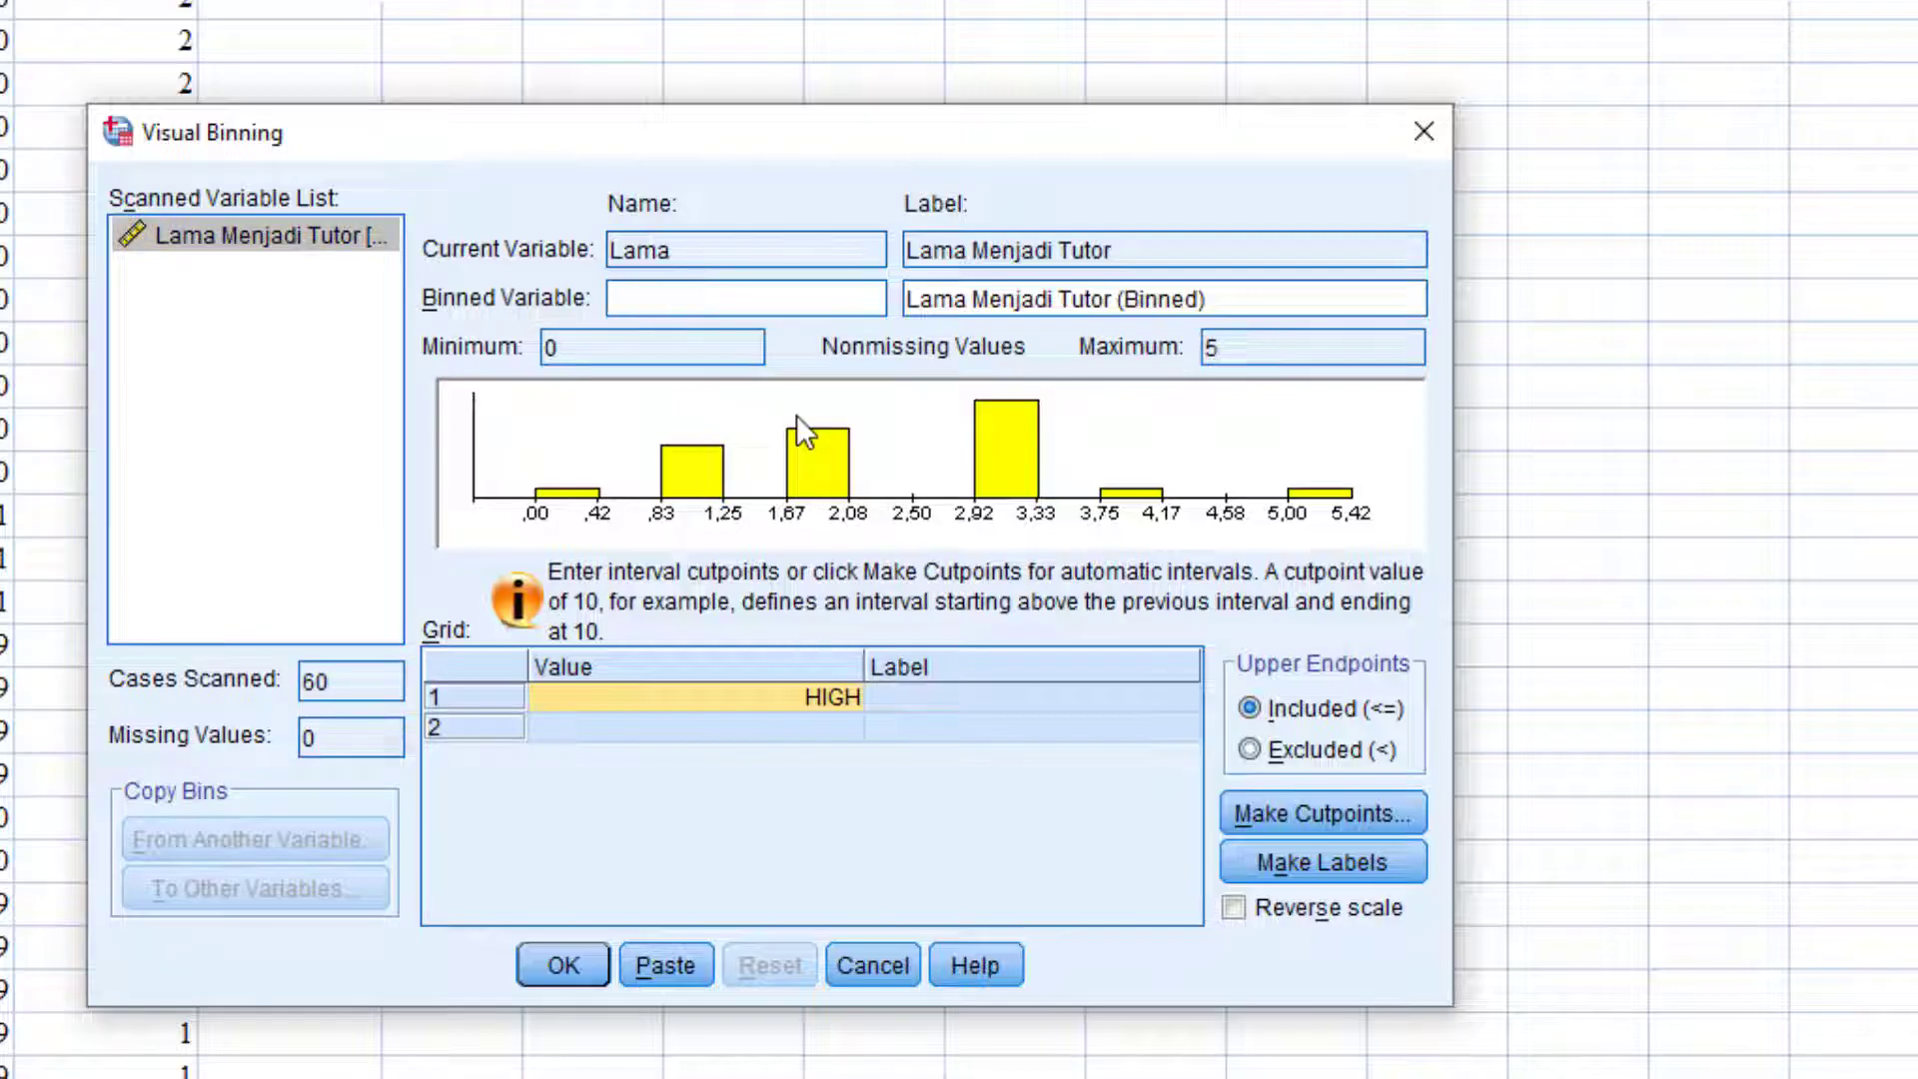
text(Tingkat)
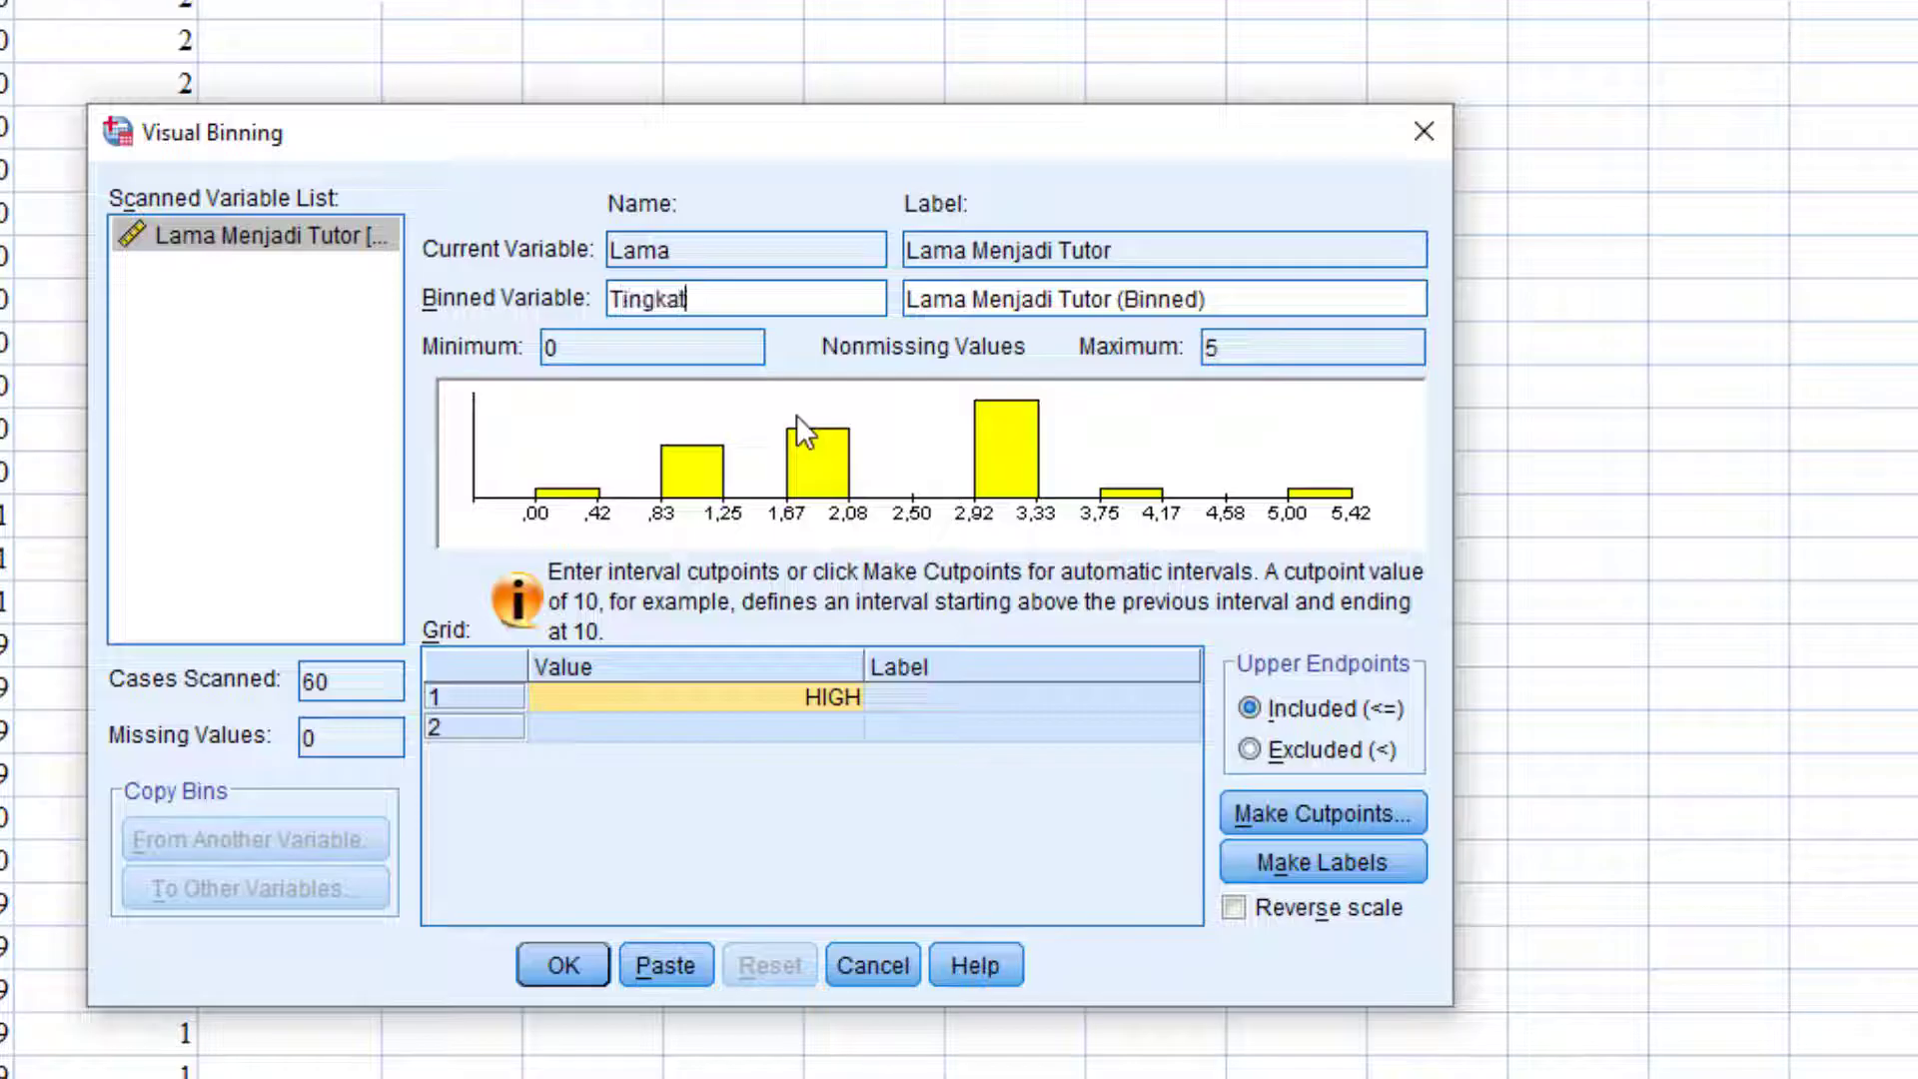
key(BackSpace)
key(BackSpace)
key(BackSpace)
key(BackSpace)
key(BackSpace)
key(BackSpace)
key(BackSpace)
text(Level)
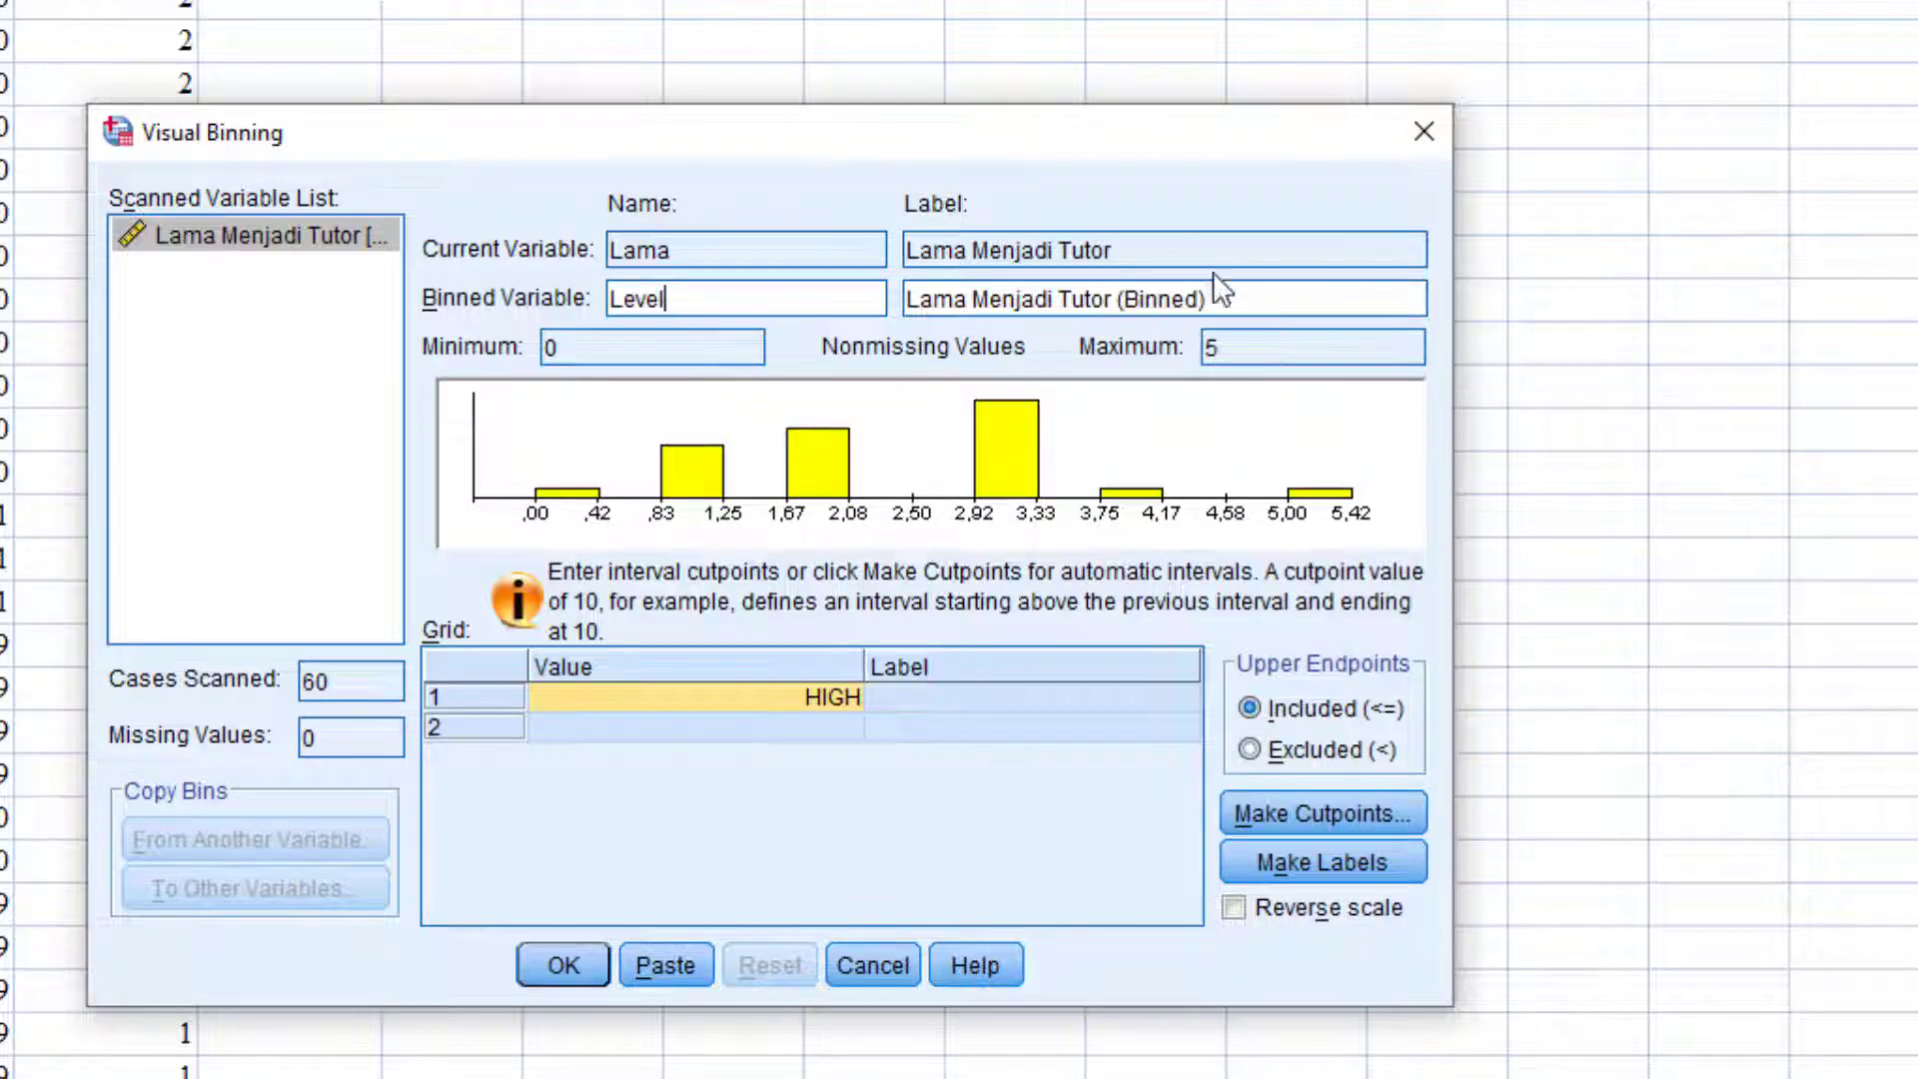
drag(1242, 300, 839, 234)
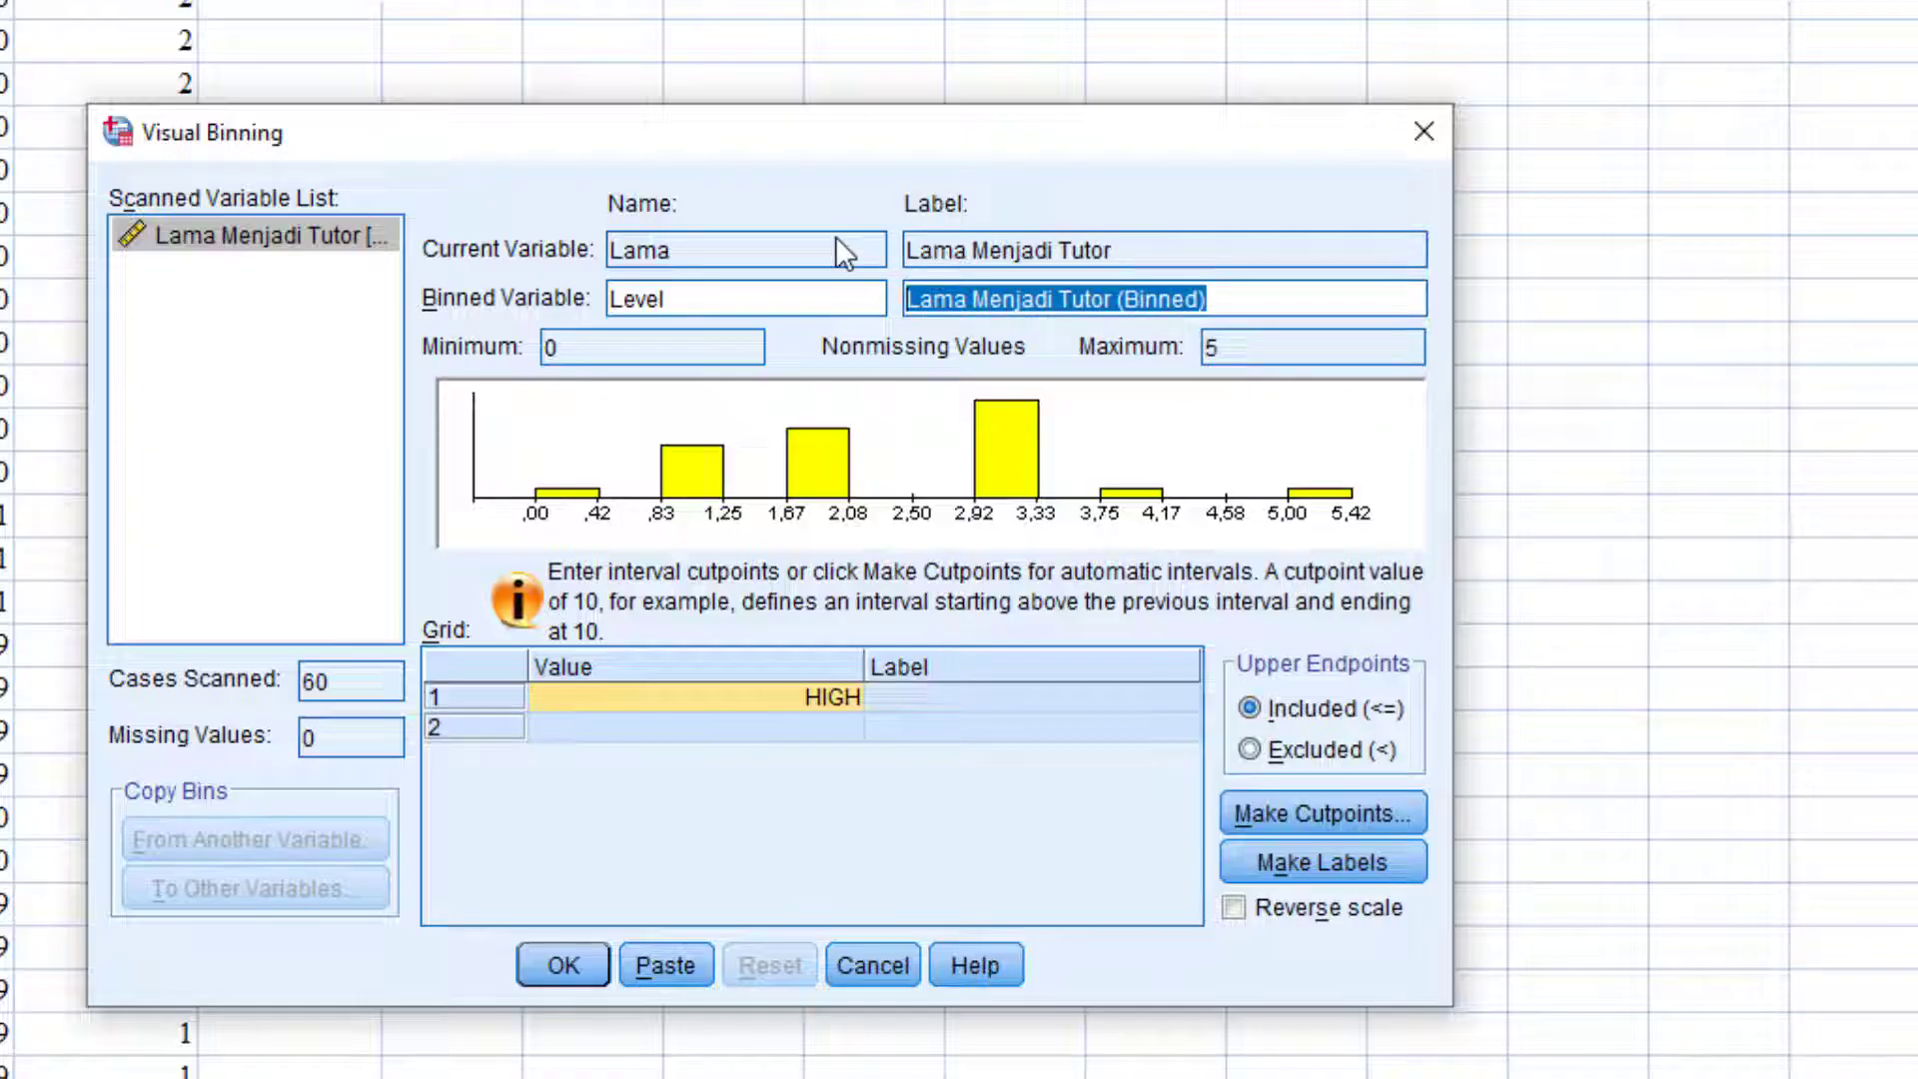
text(Tingkat Tutor)
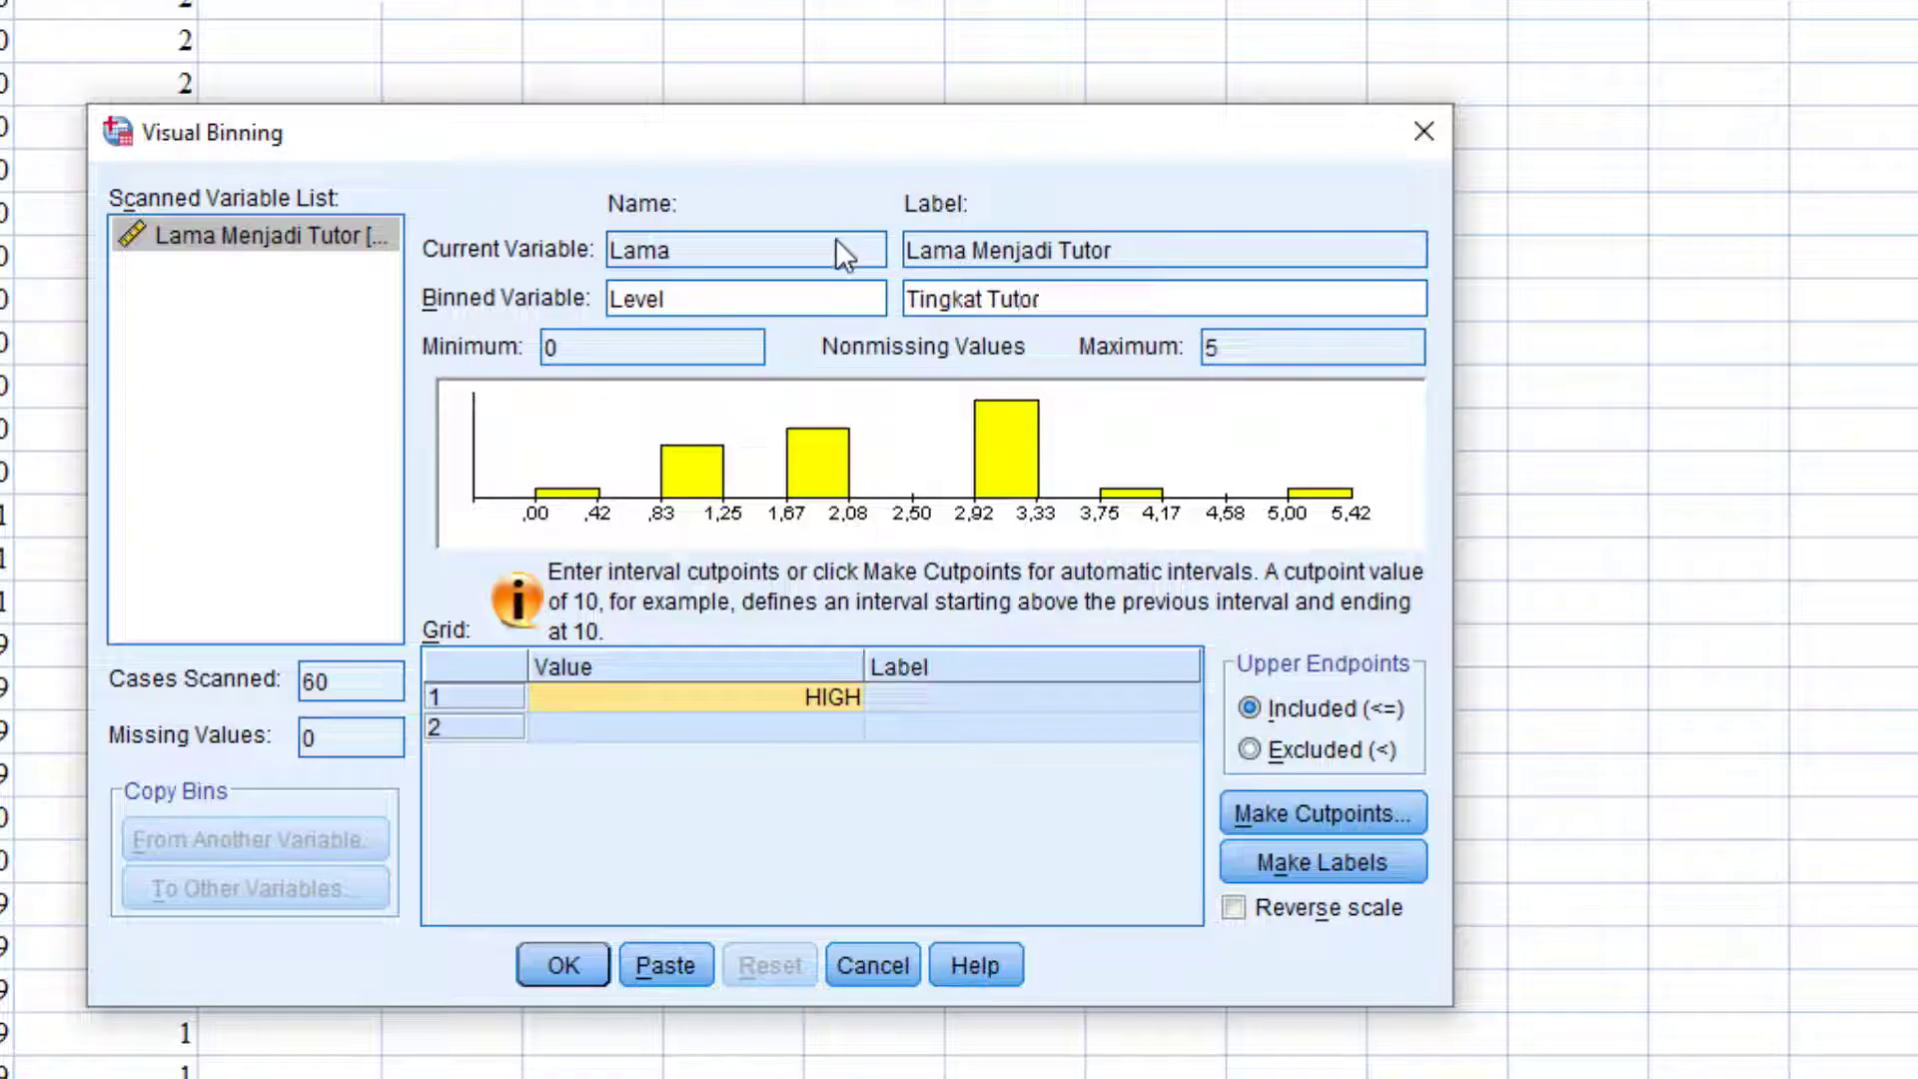
Step: Make equal-width cutpoints for Lama with the first cutpoint at 2, 2 cutpoints and a width of 2
click(1328, 815)
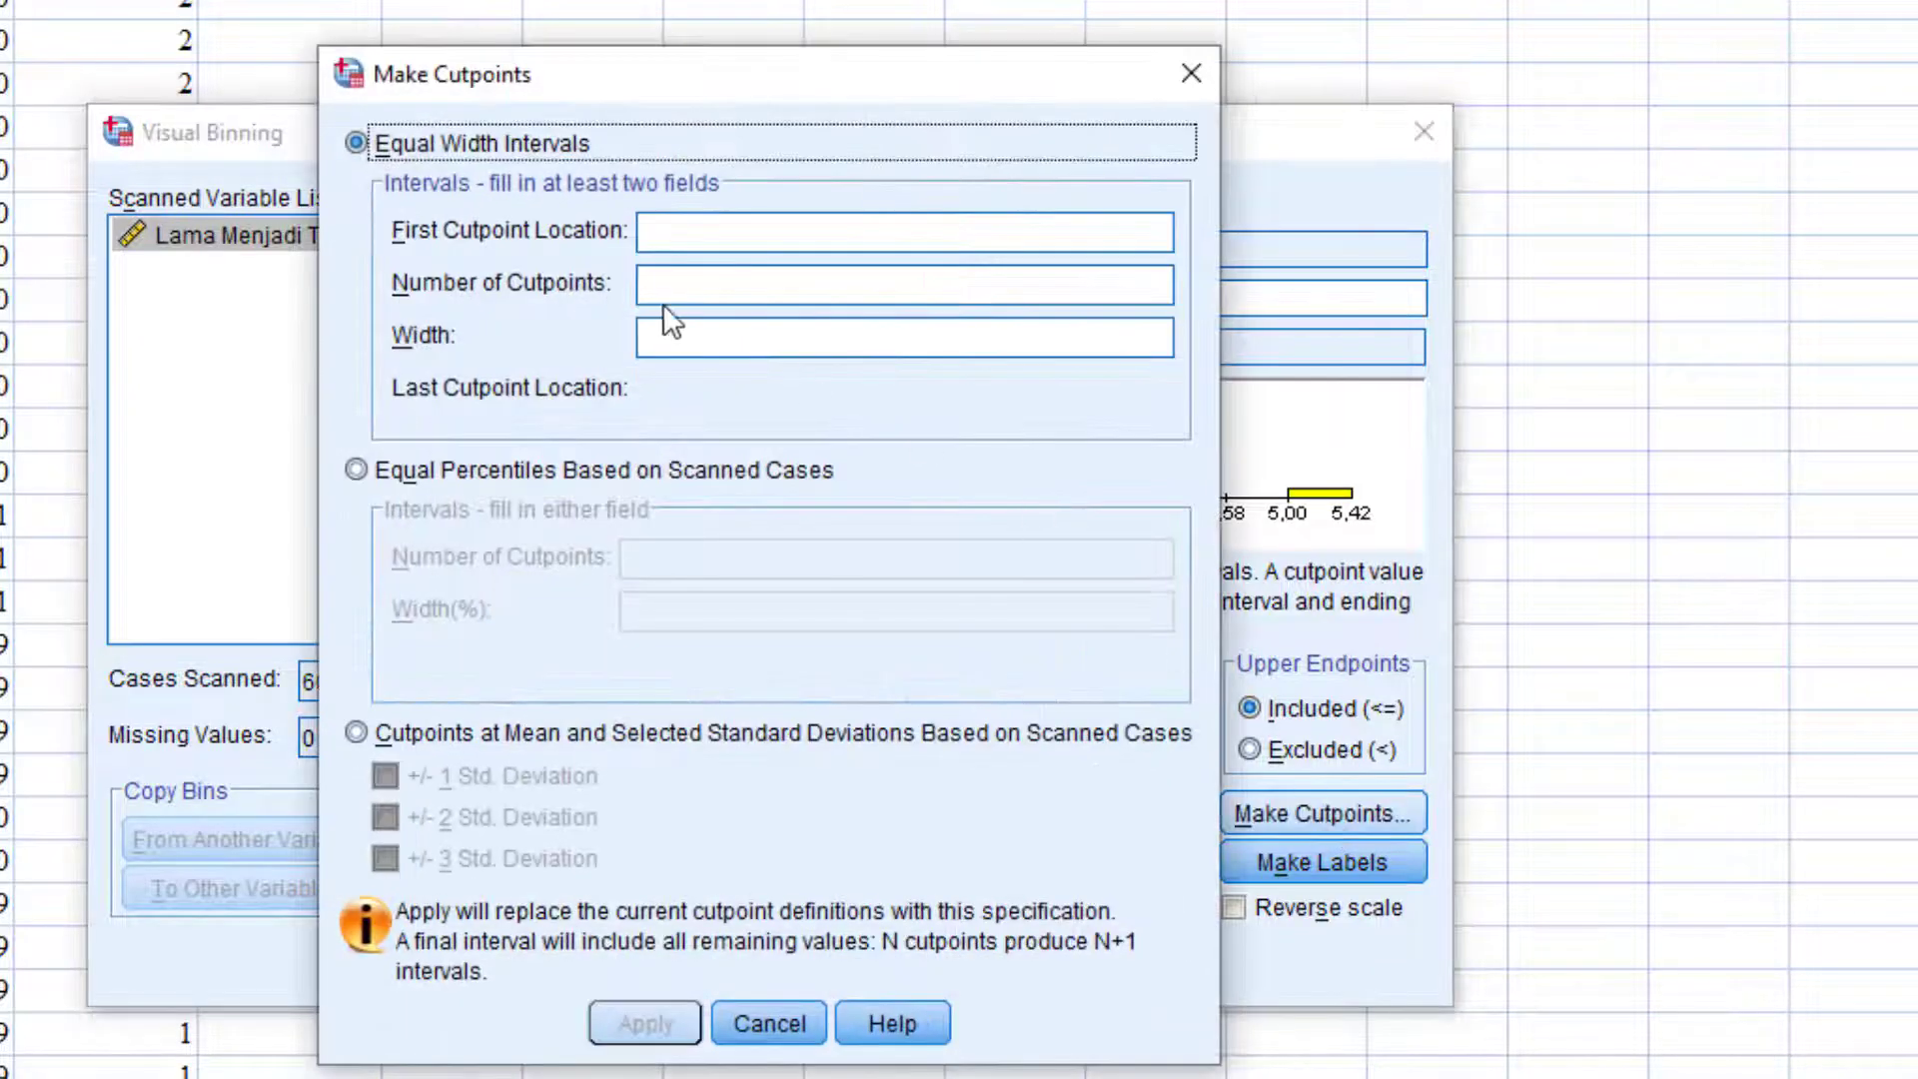
click(683, 287)
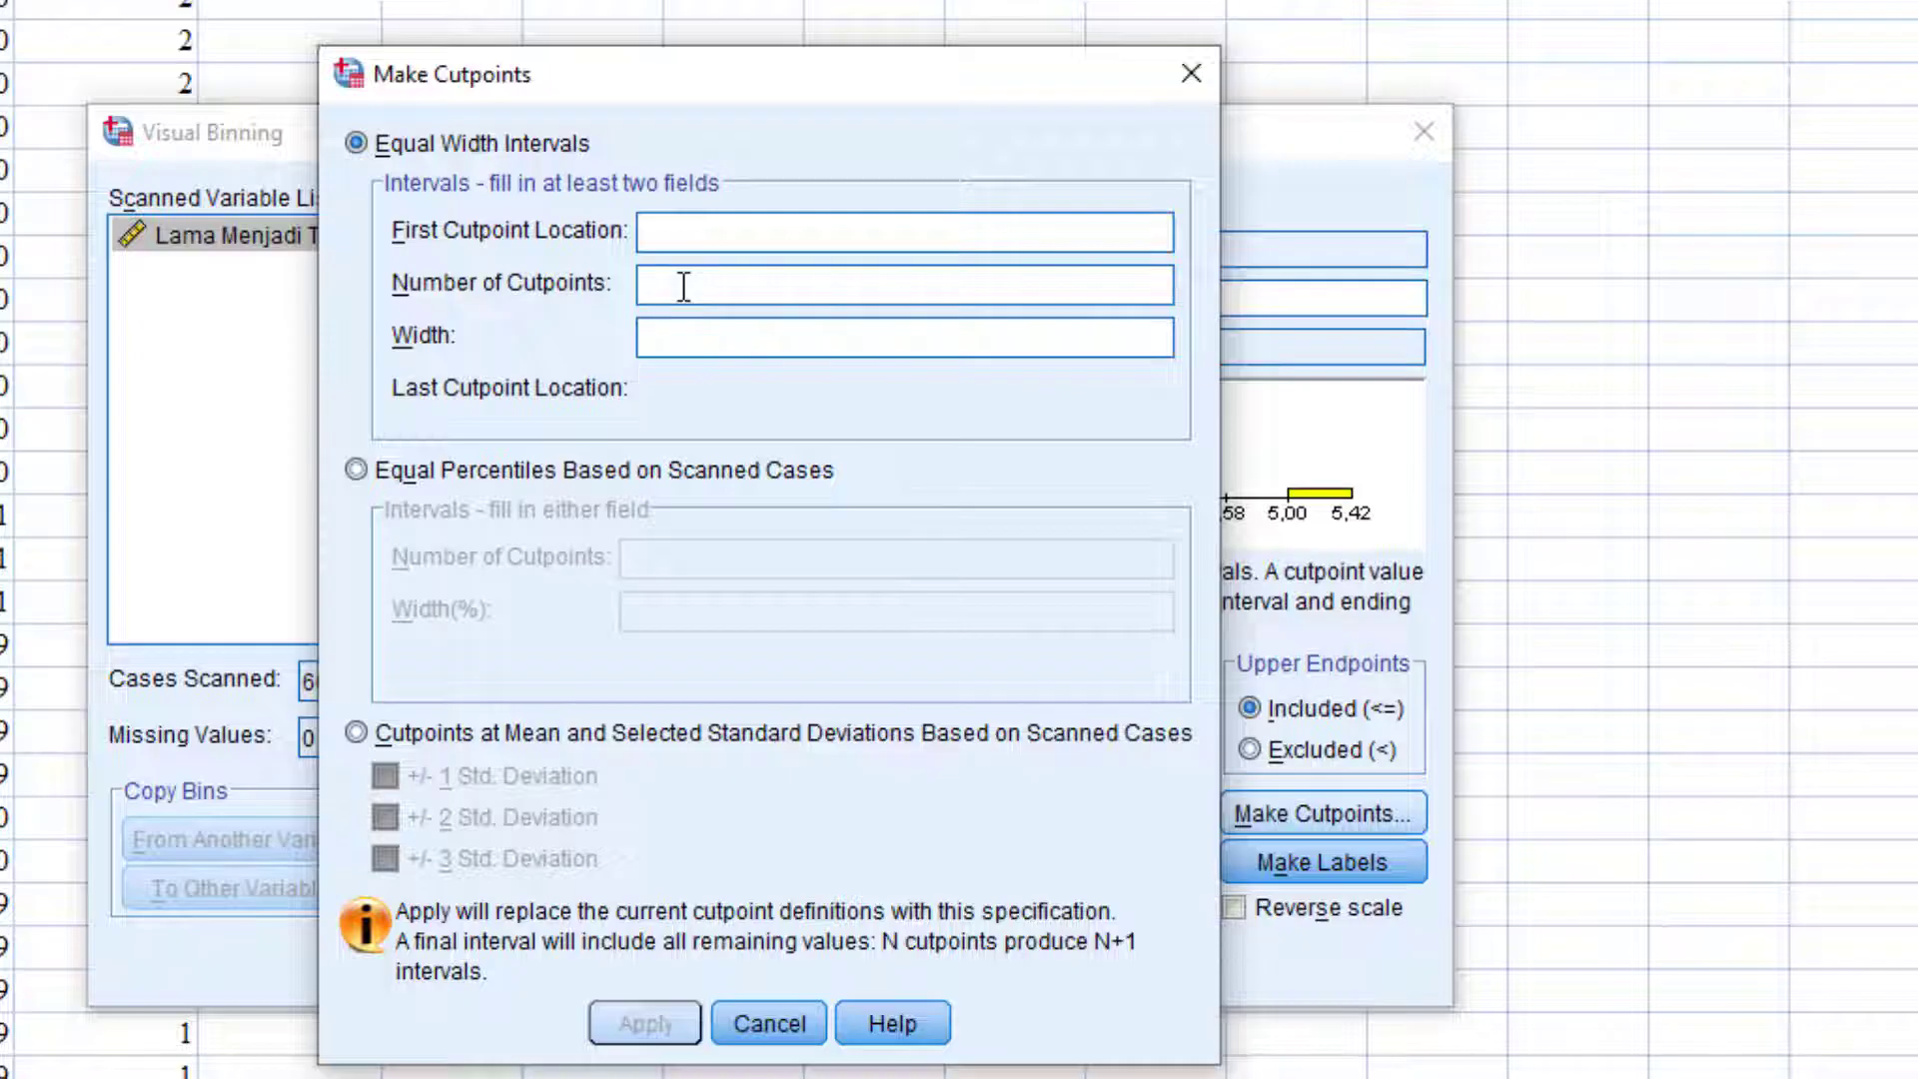
text(2)
click(751, 234)
text(2)
click(702, 340)
text(1,500)
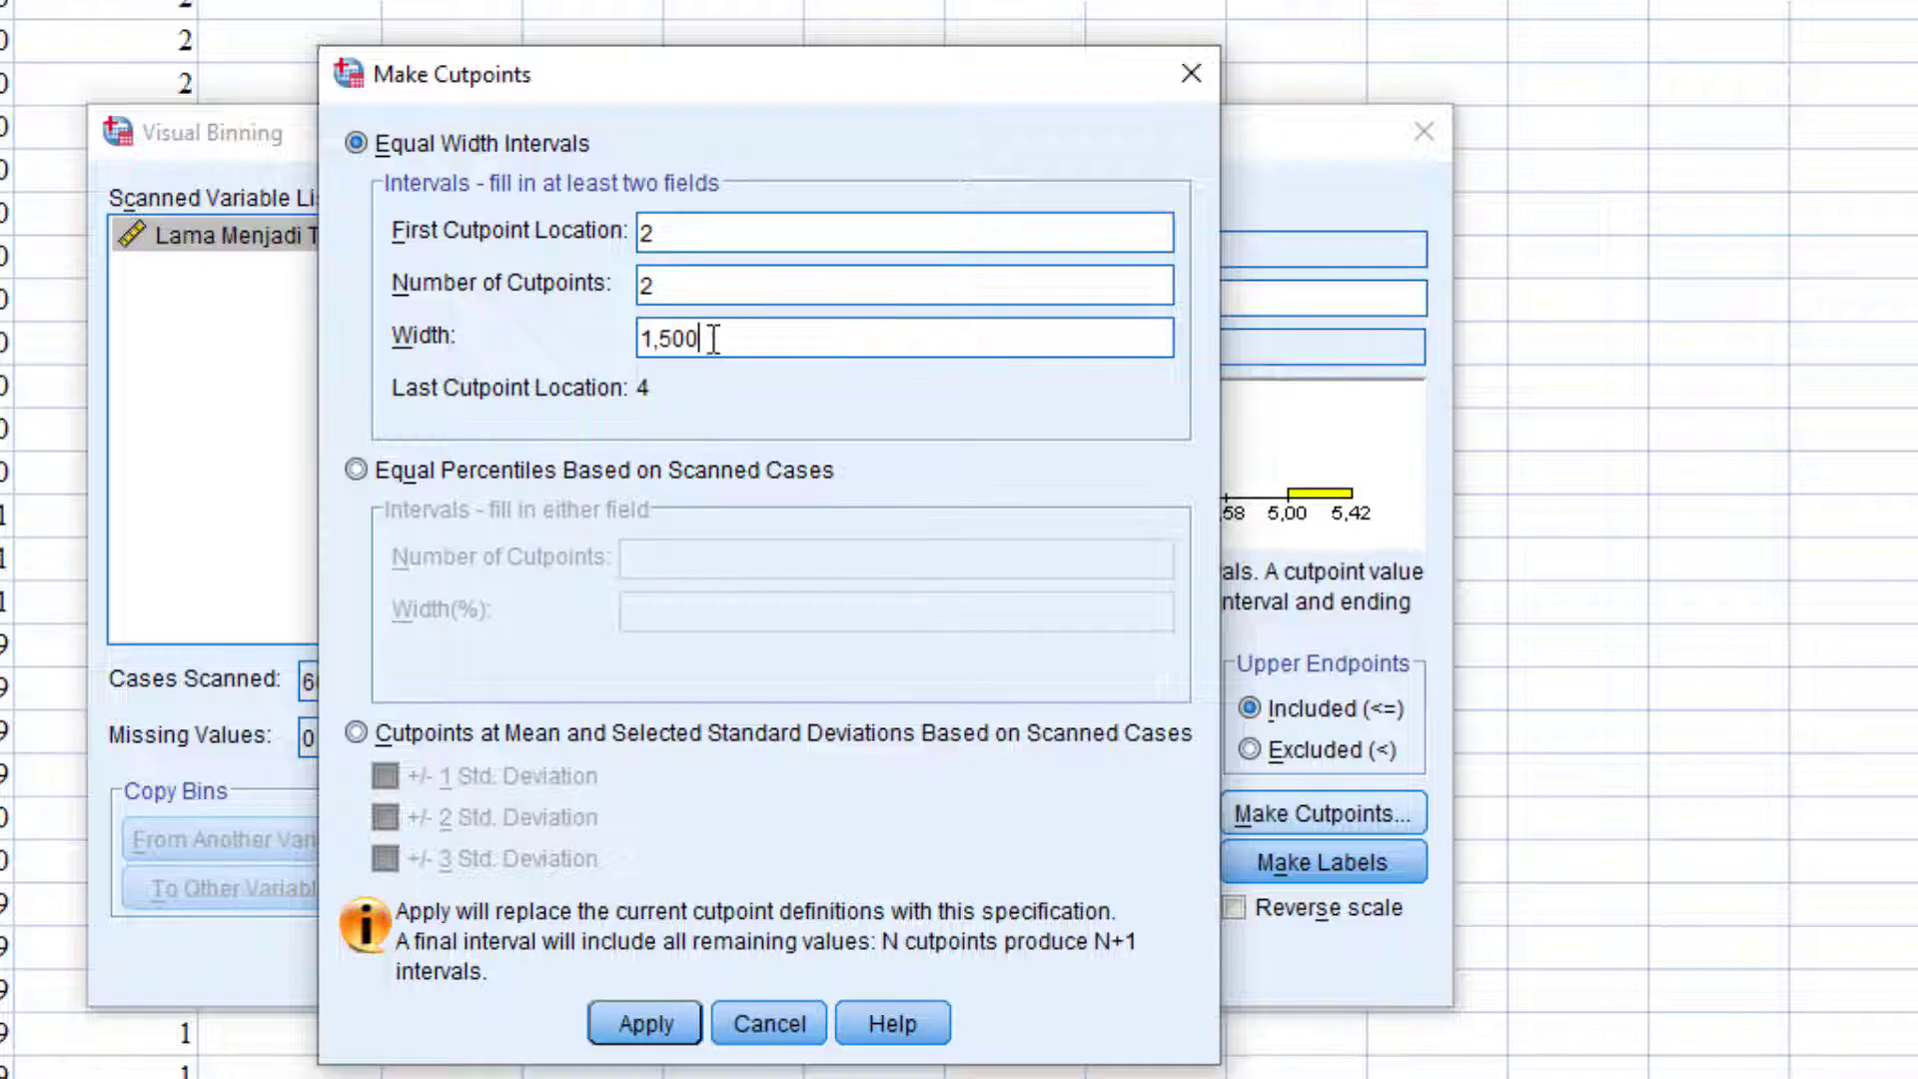
double_click(746, 338)
text(2)
click(640, 1019)
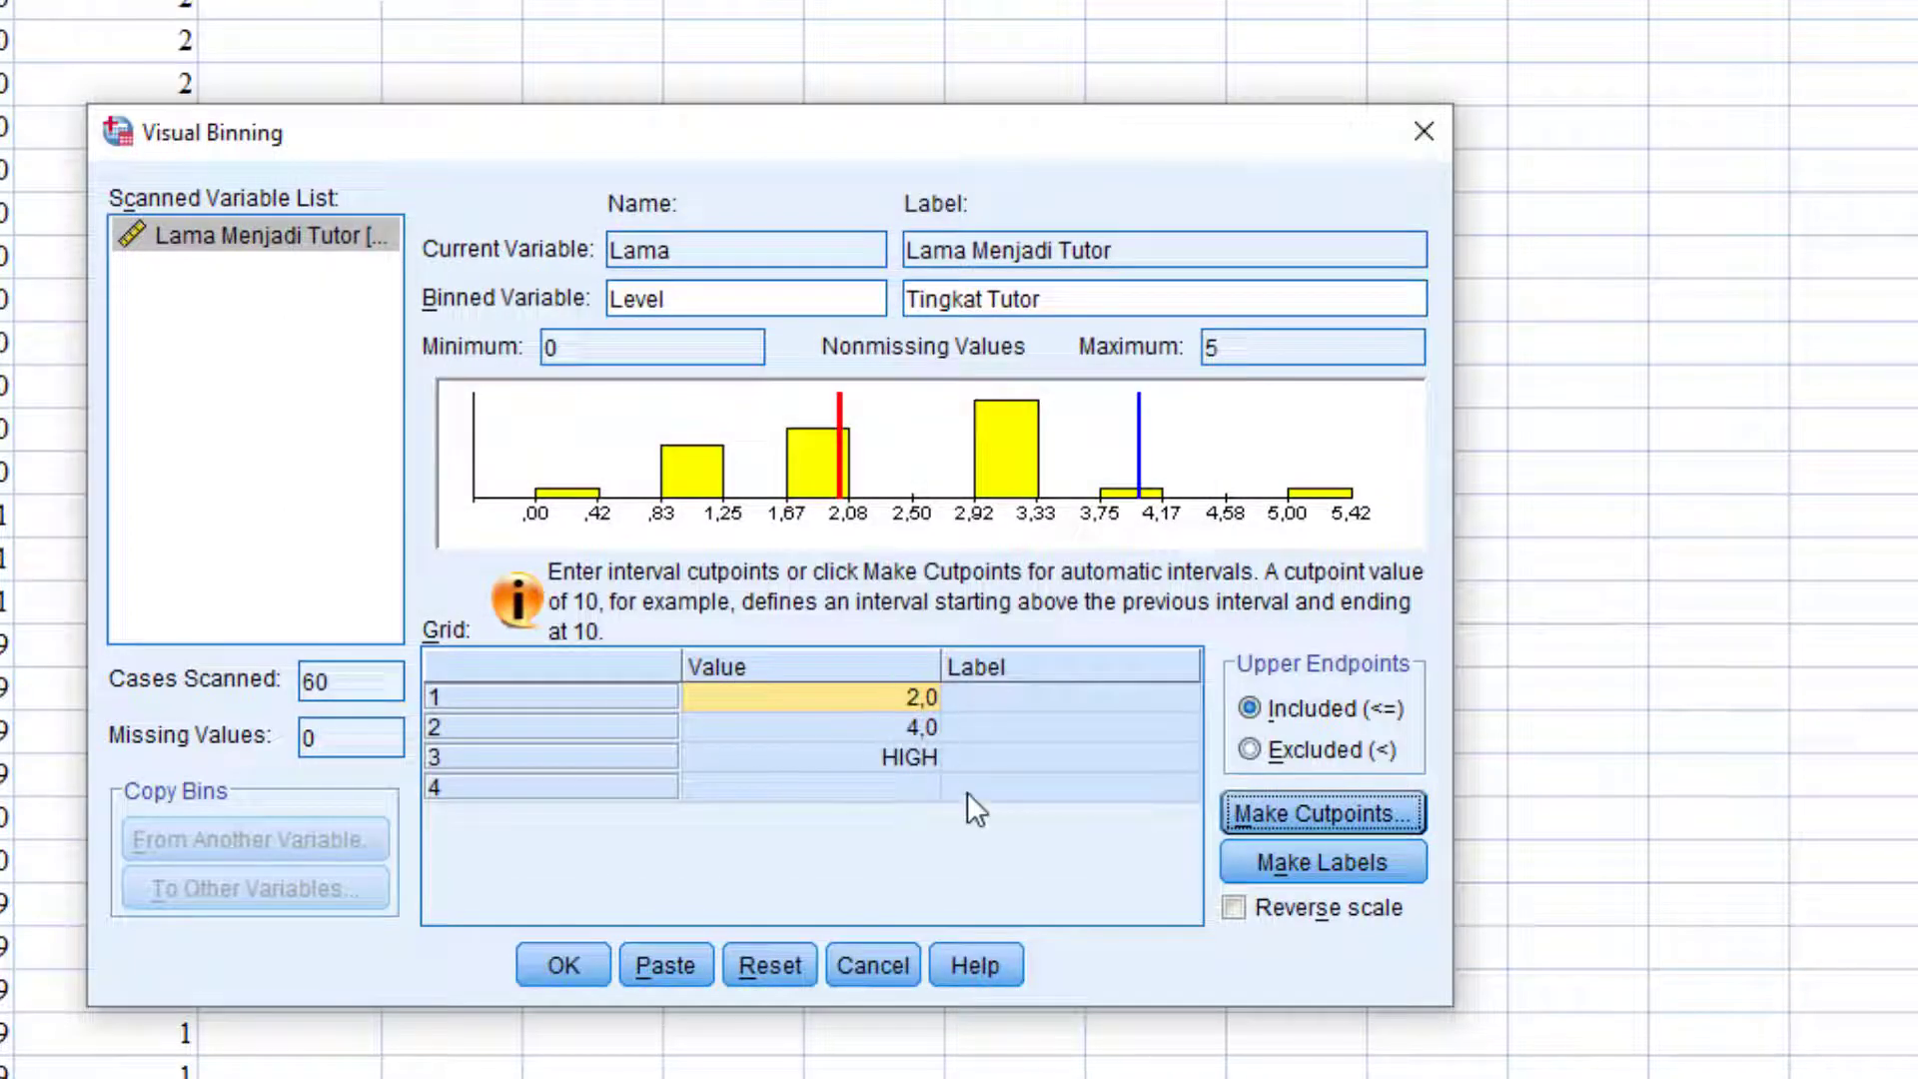
Step: Generate automatic labels for the bins and run the binning to create the Level variable
click(1311, 859)
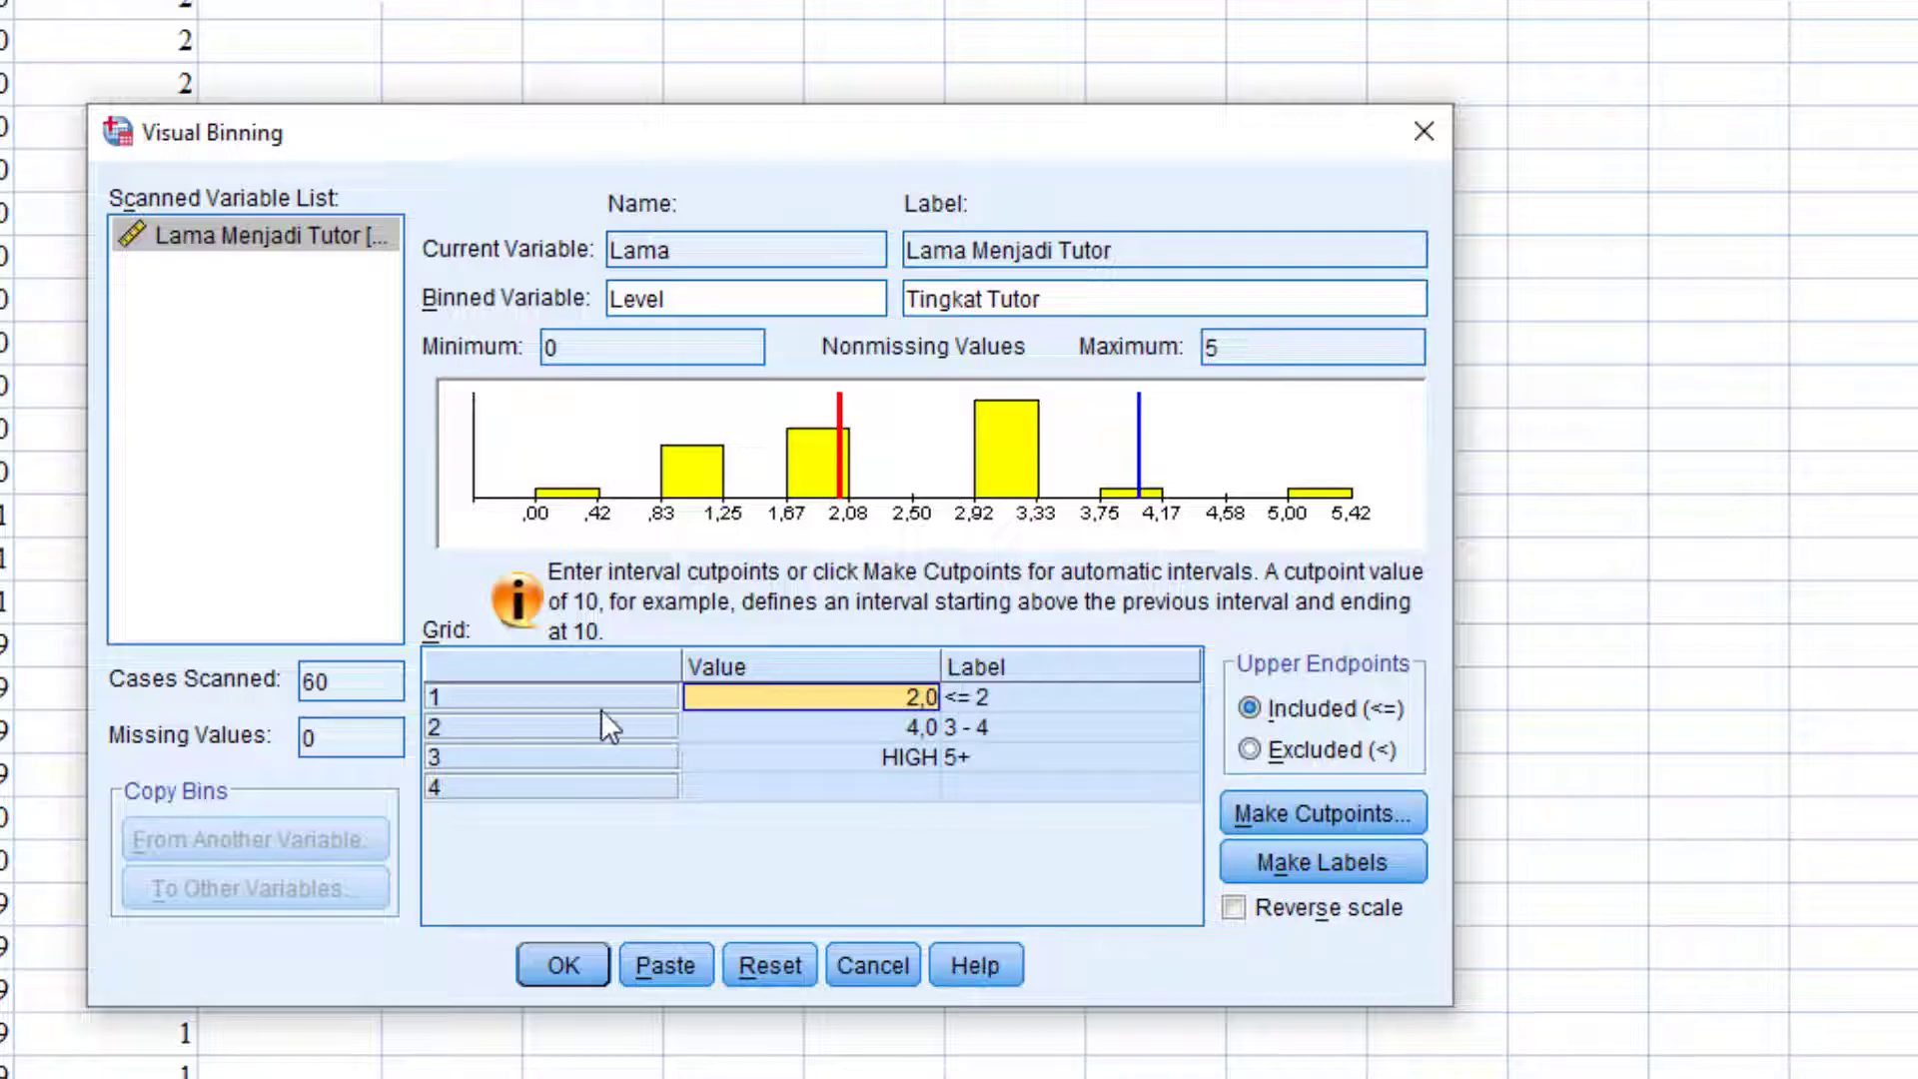
click(573, 961)
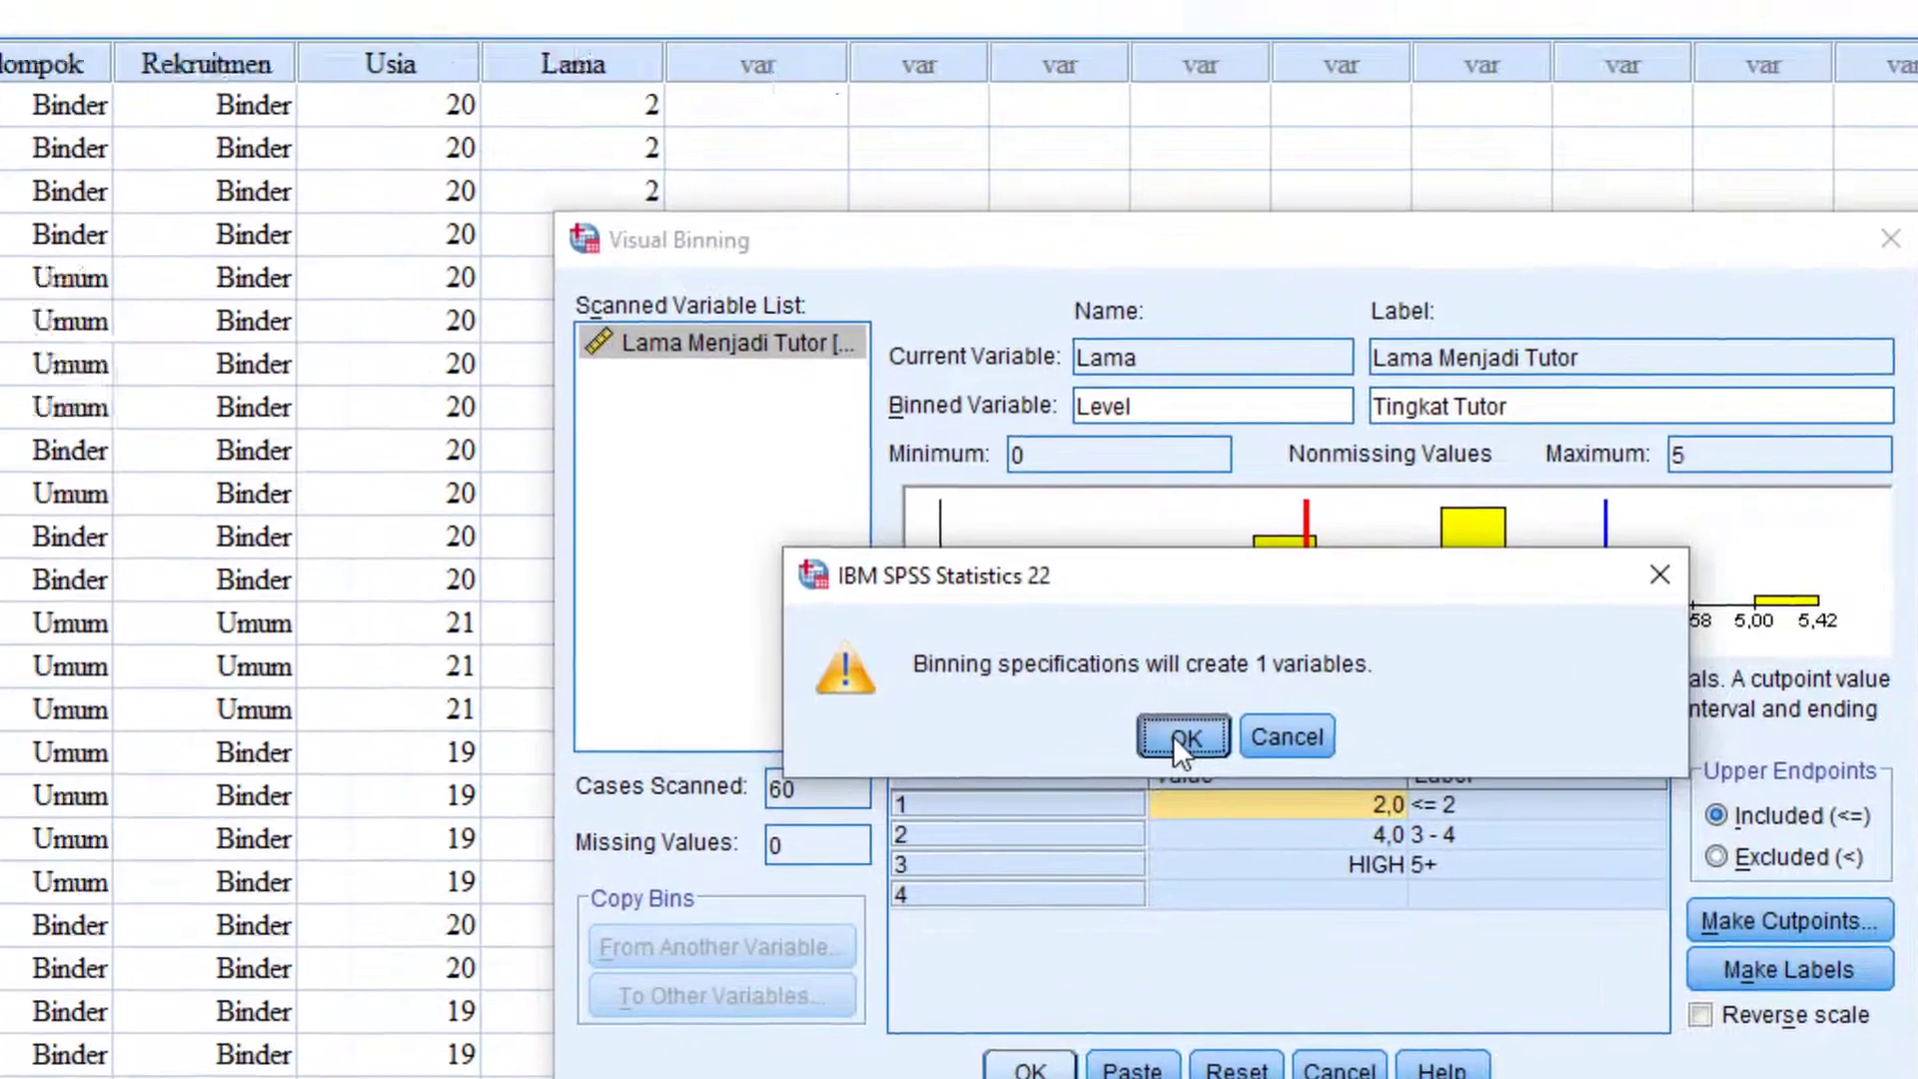
click(715, 628)
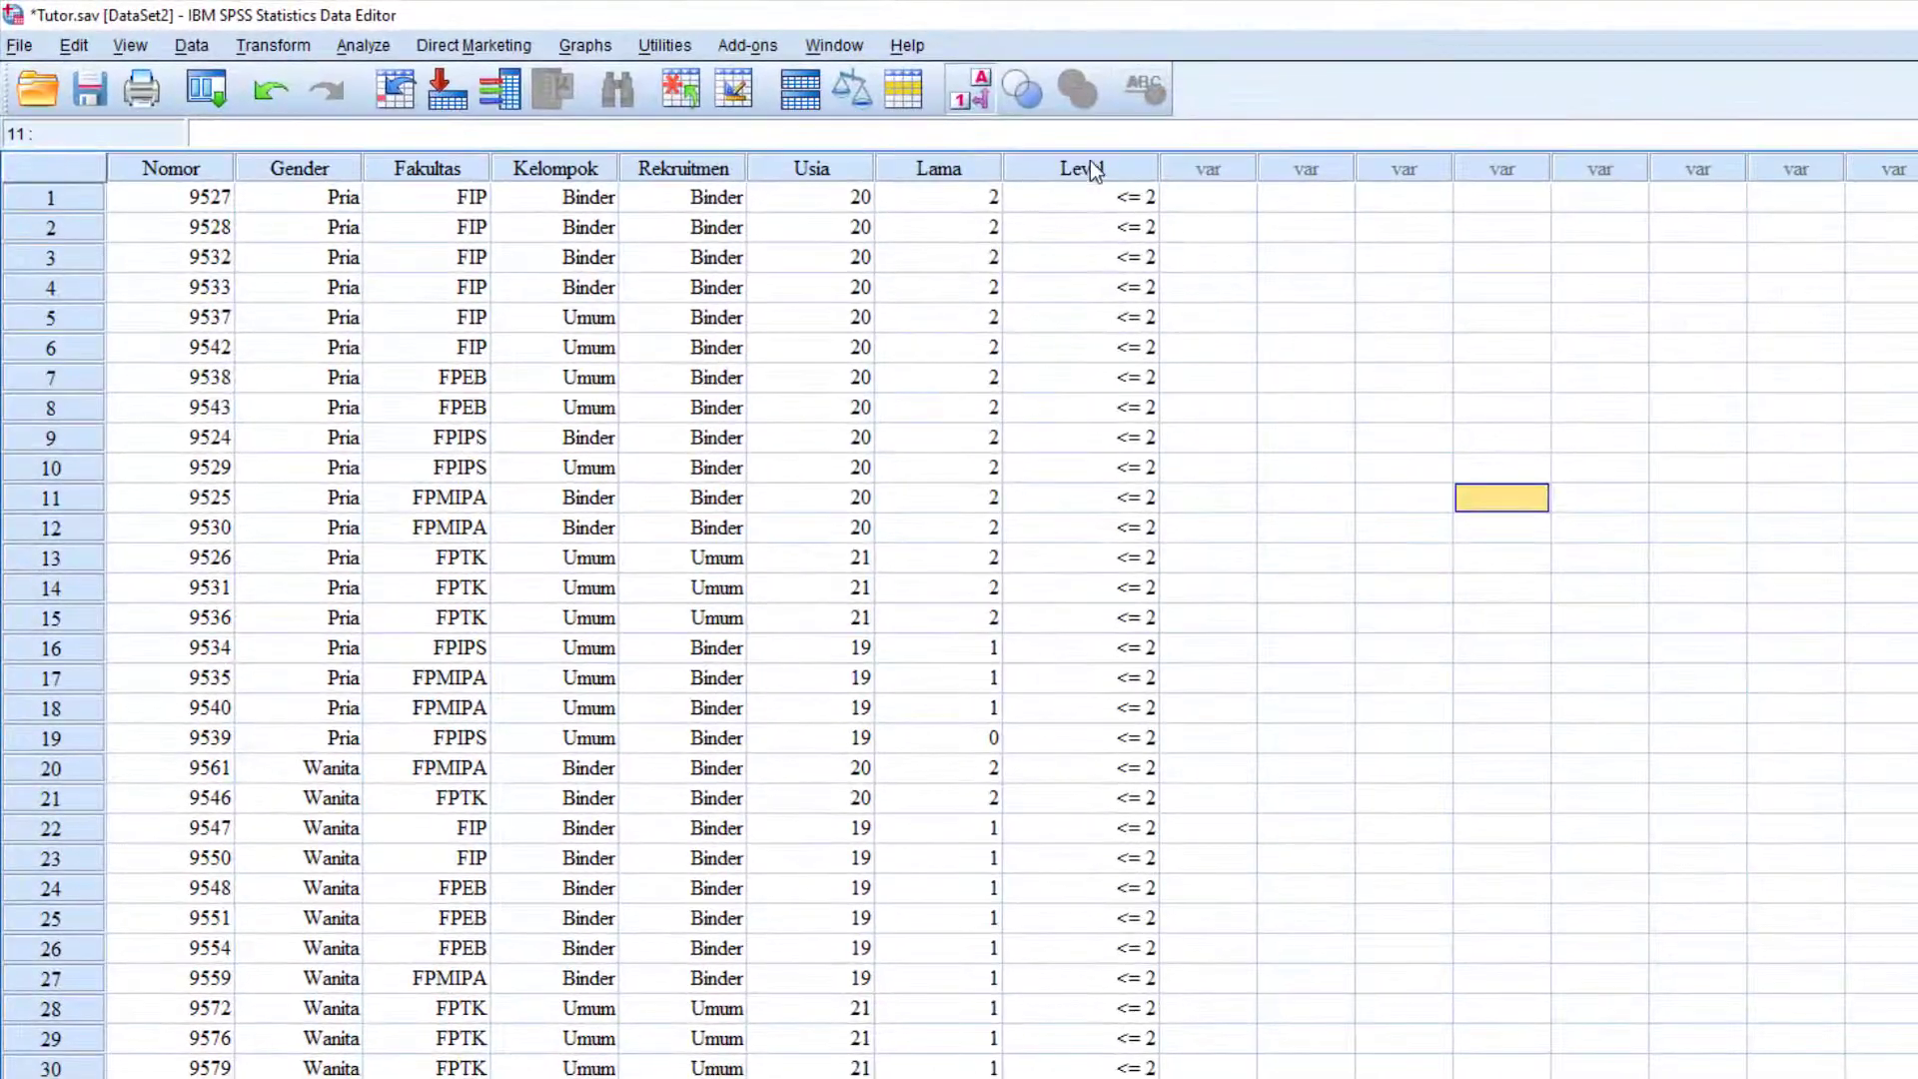
scroll(1070, 890, down, 11)
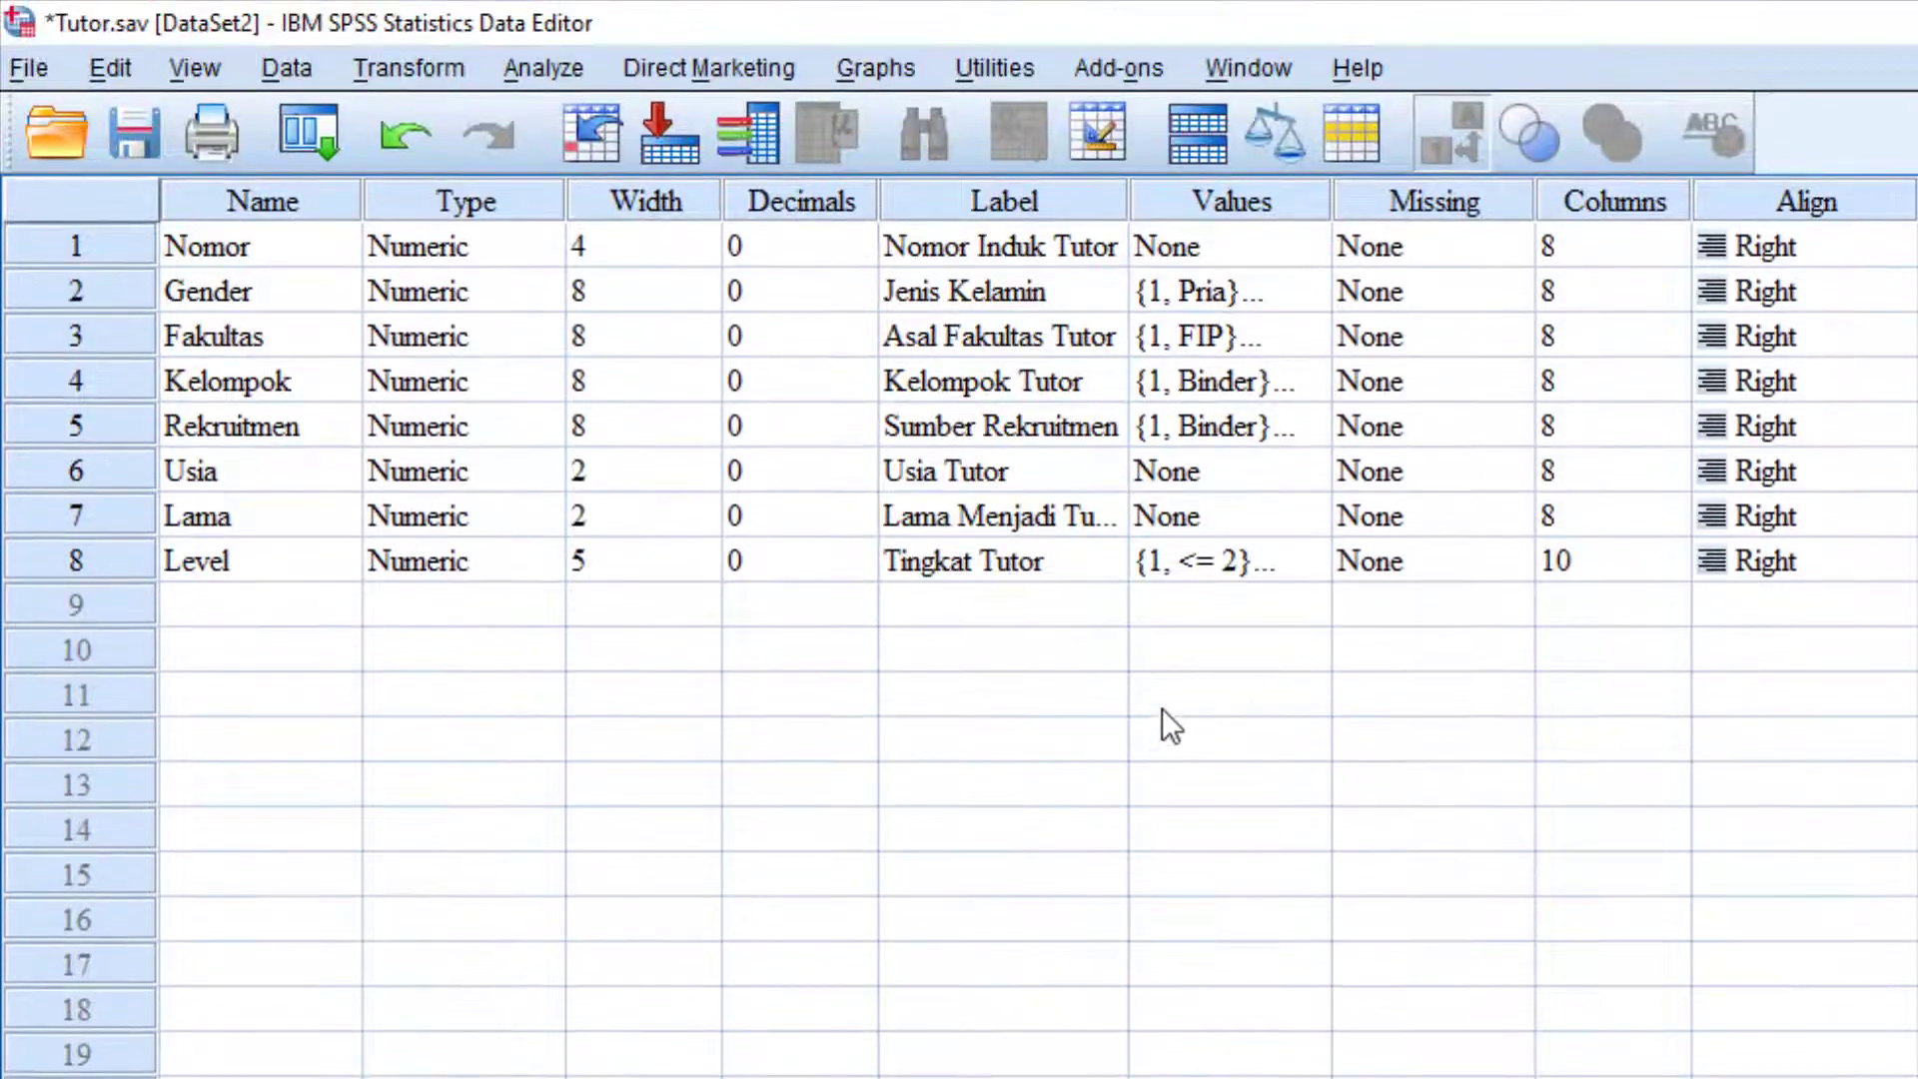
Step: Open the value labels of the Level variable and change the label of value 1 to Mula
click(1230, 555)
click(1315, 555)
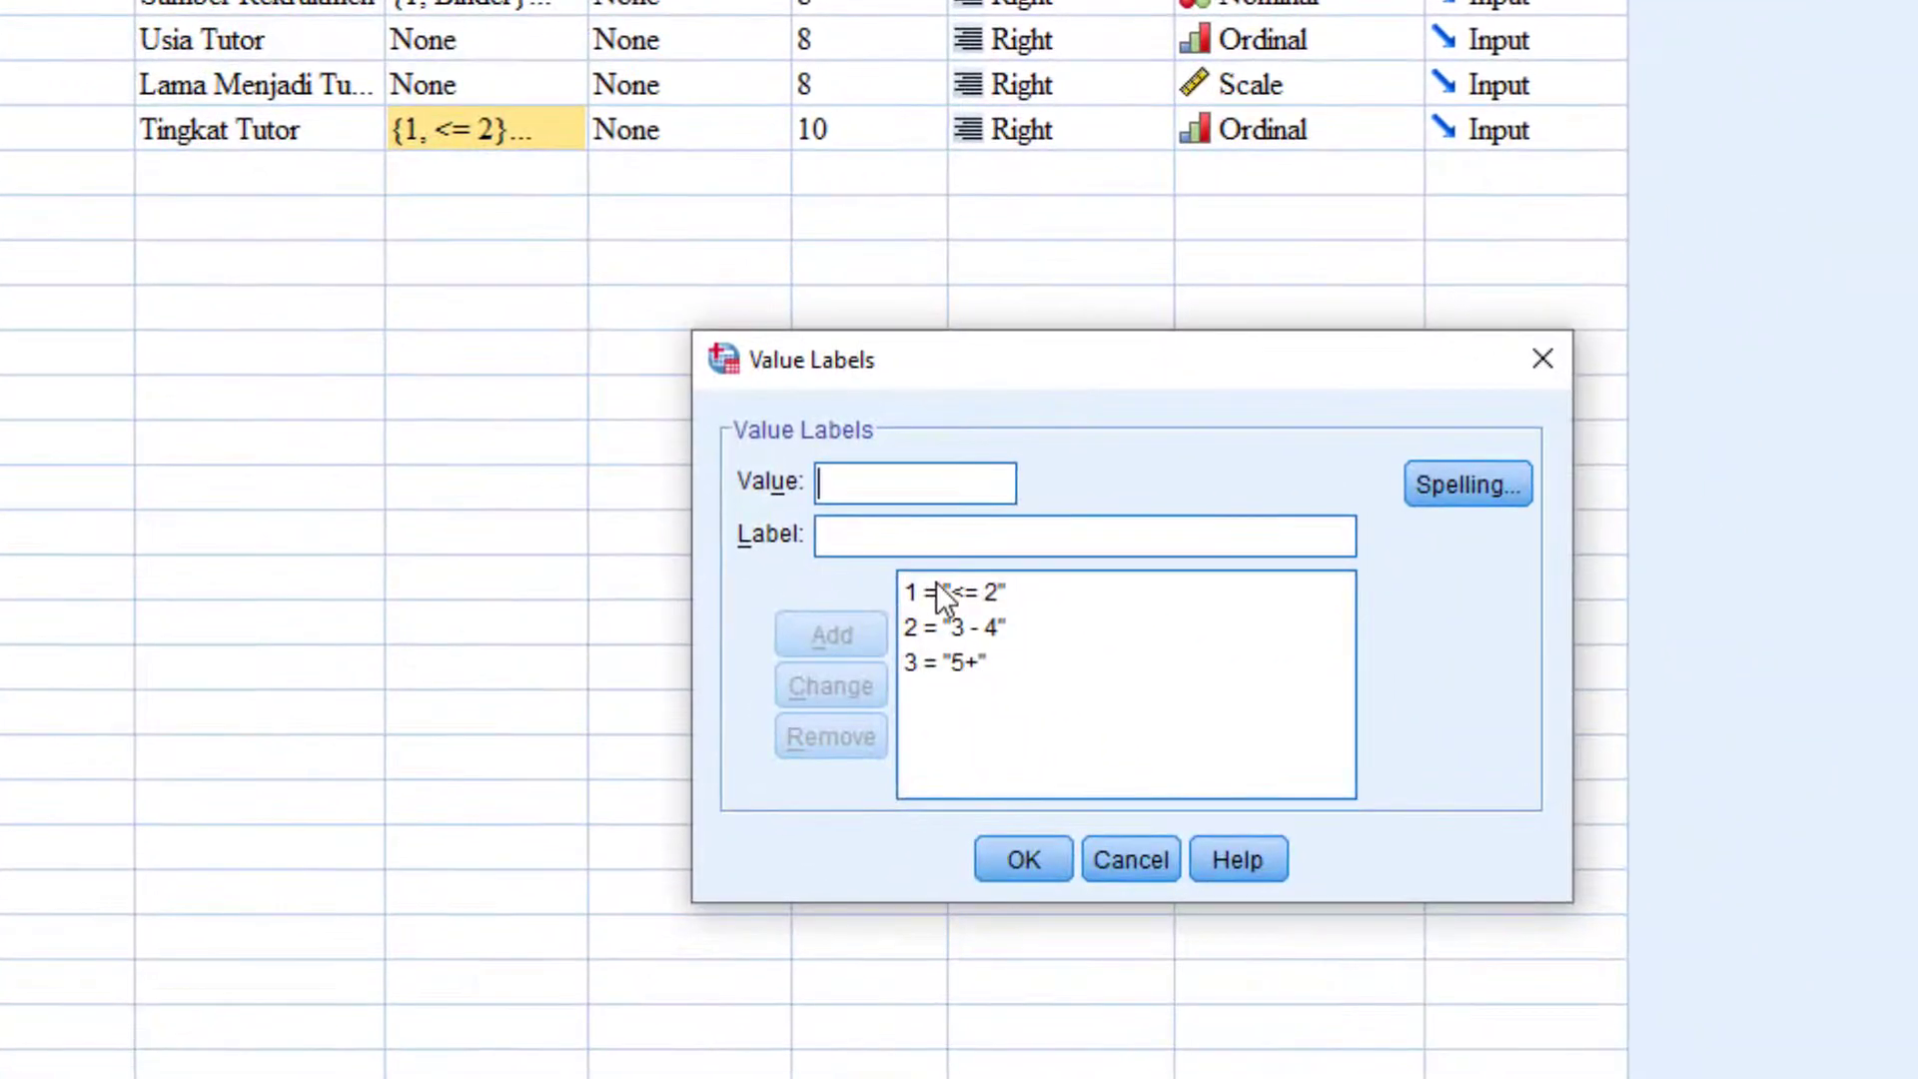
click(1039, 651)
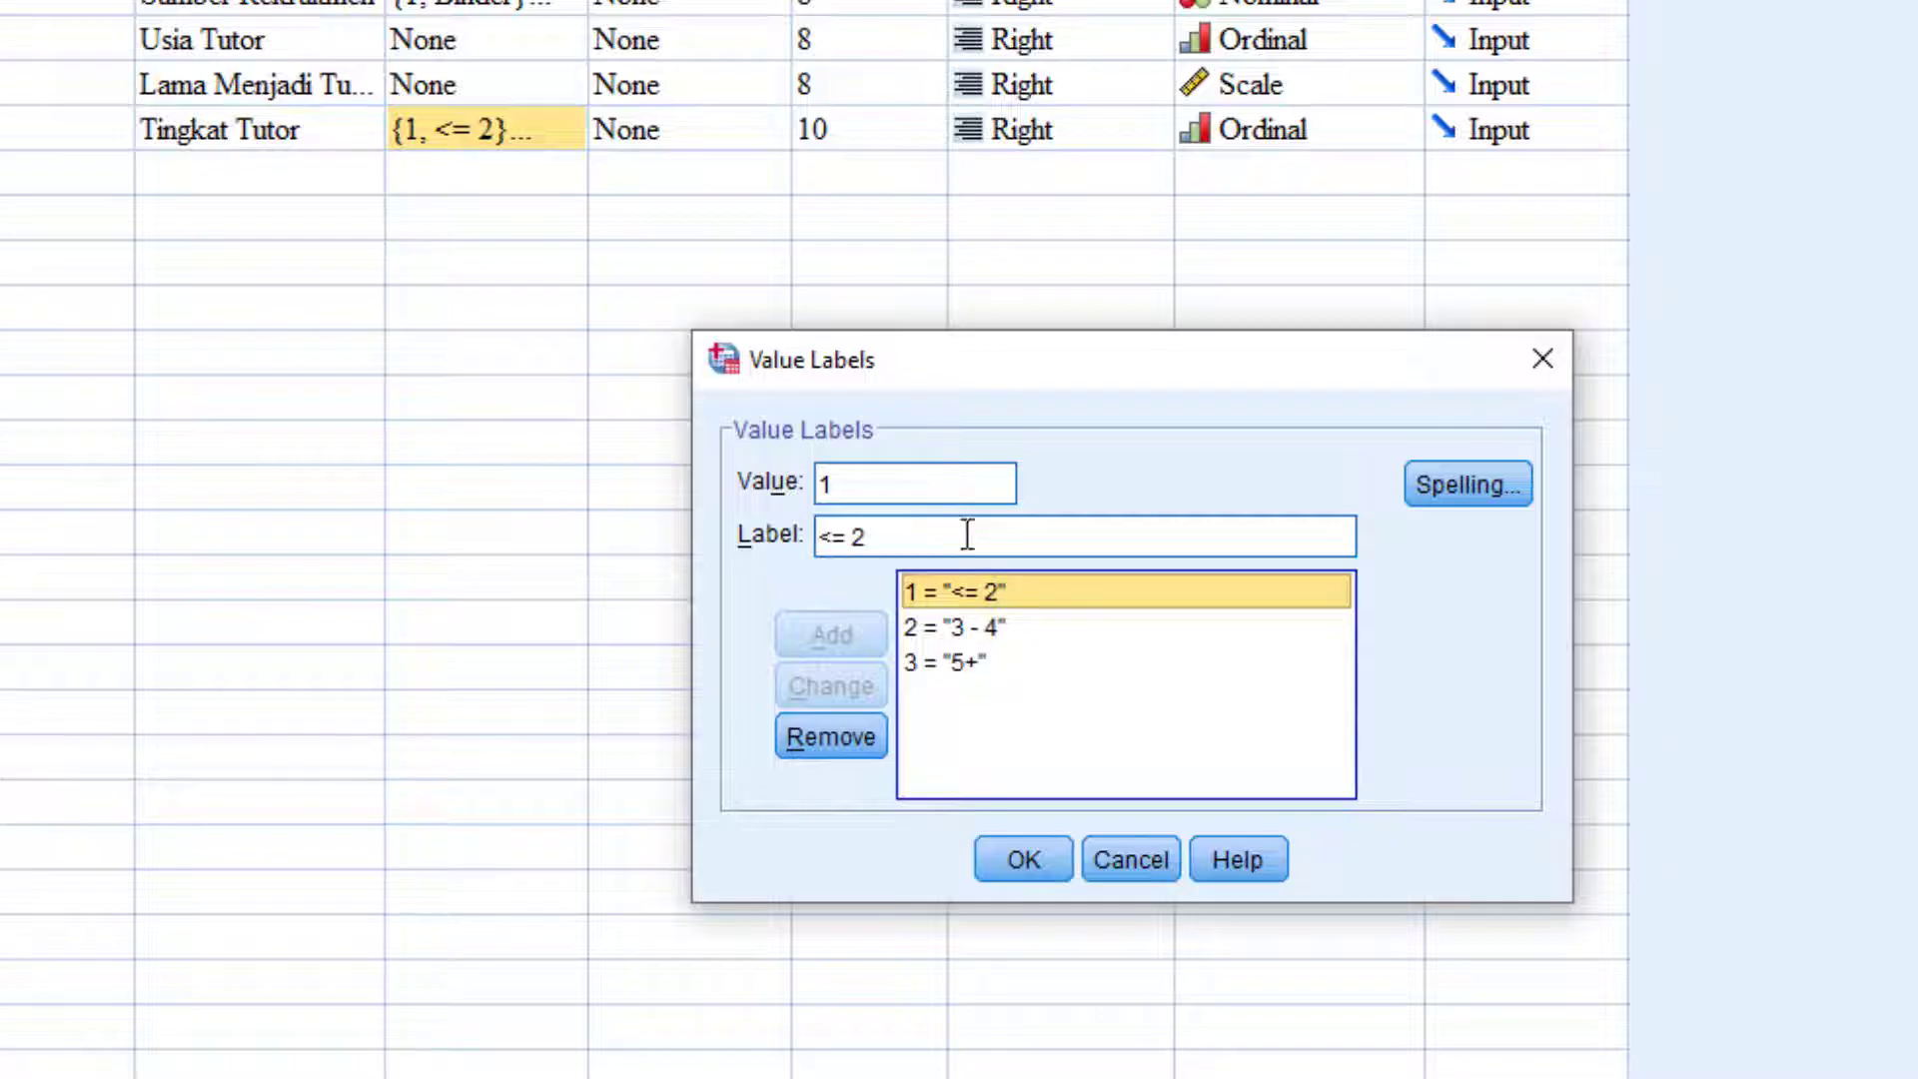
drag(929, 535, 770, 506)
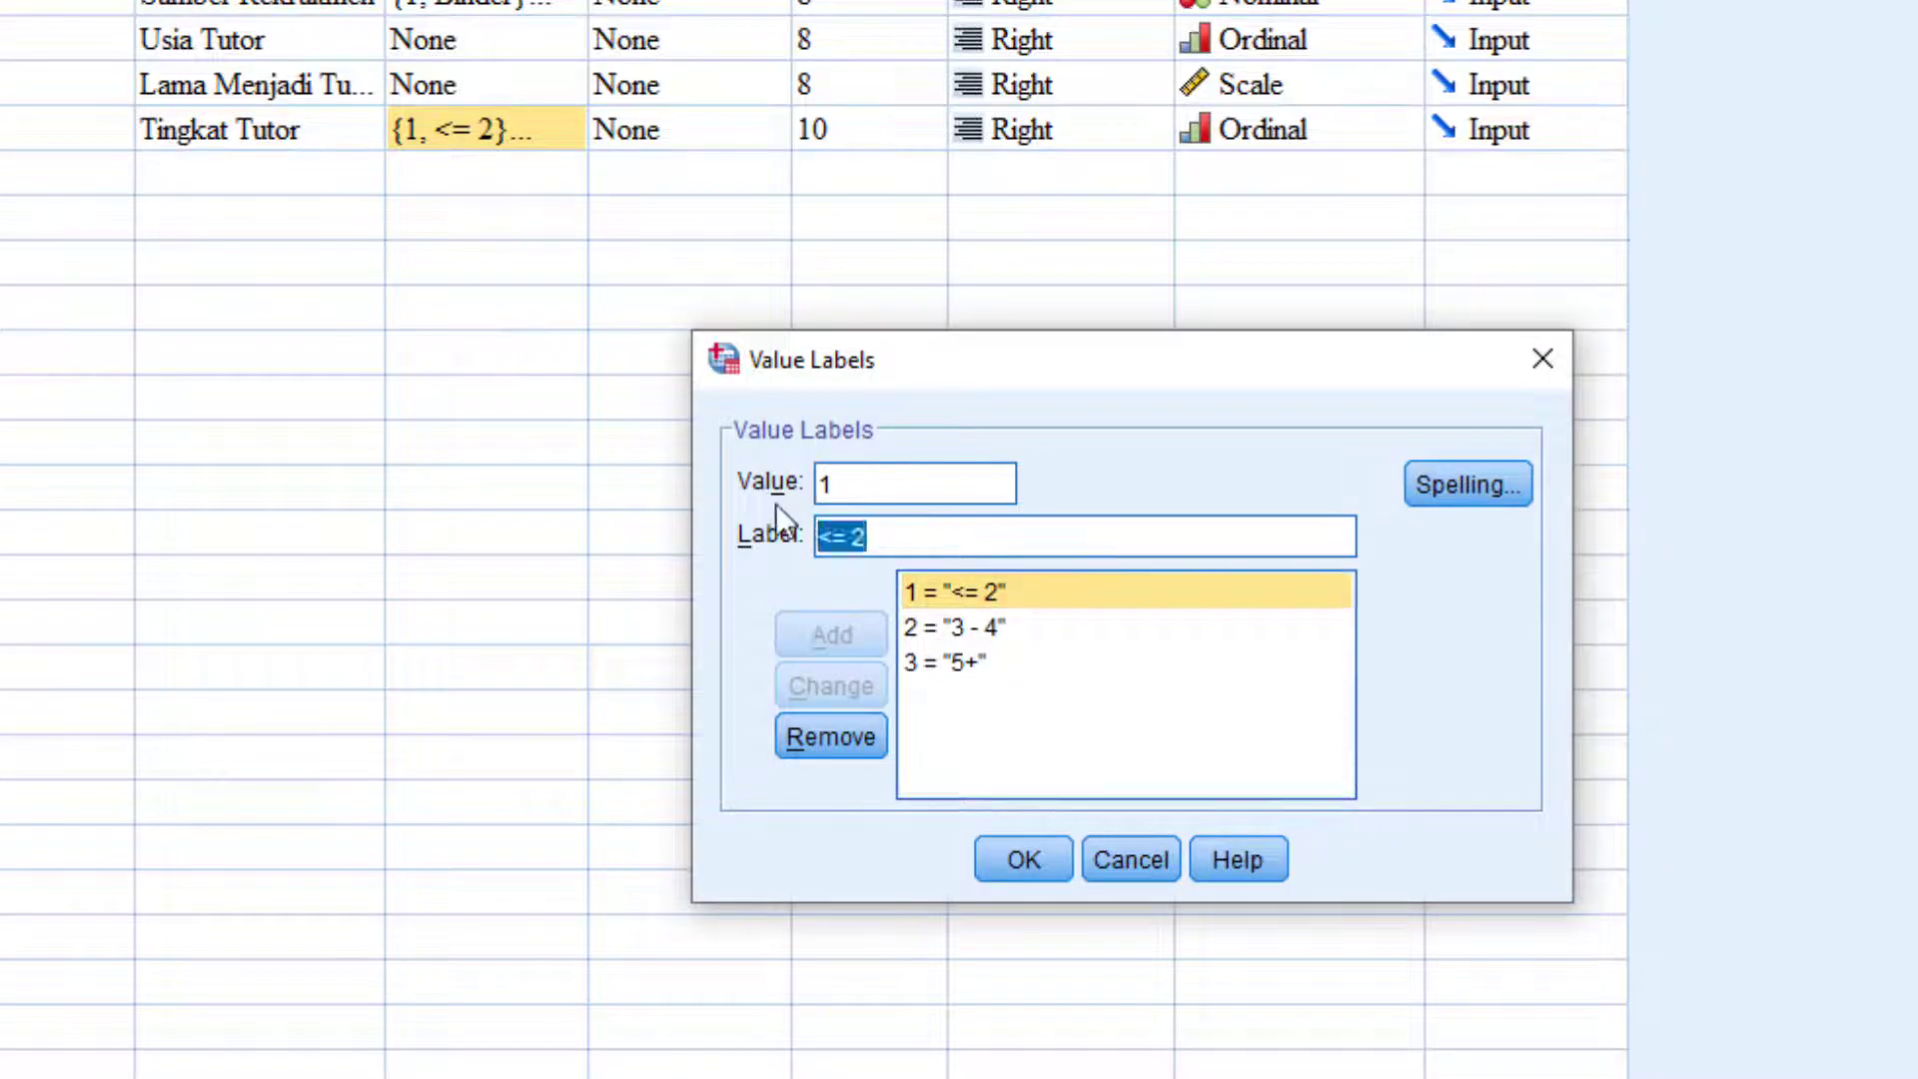
text(Mula)
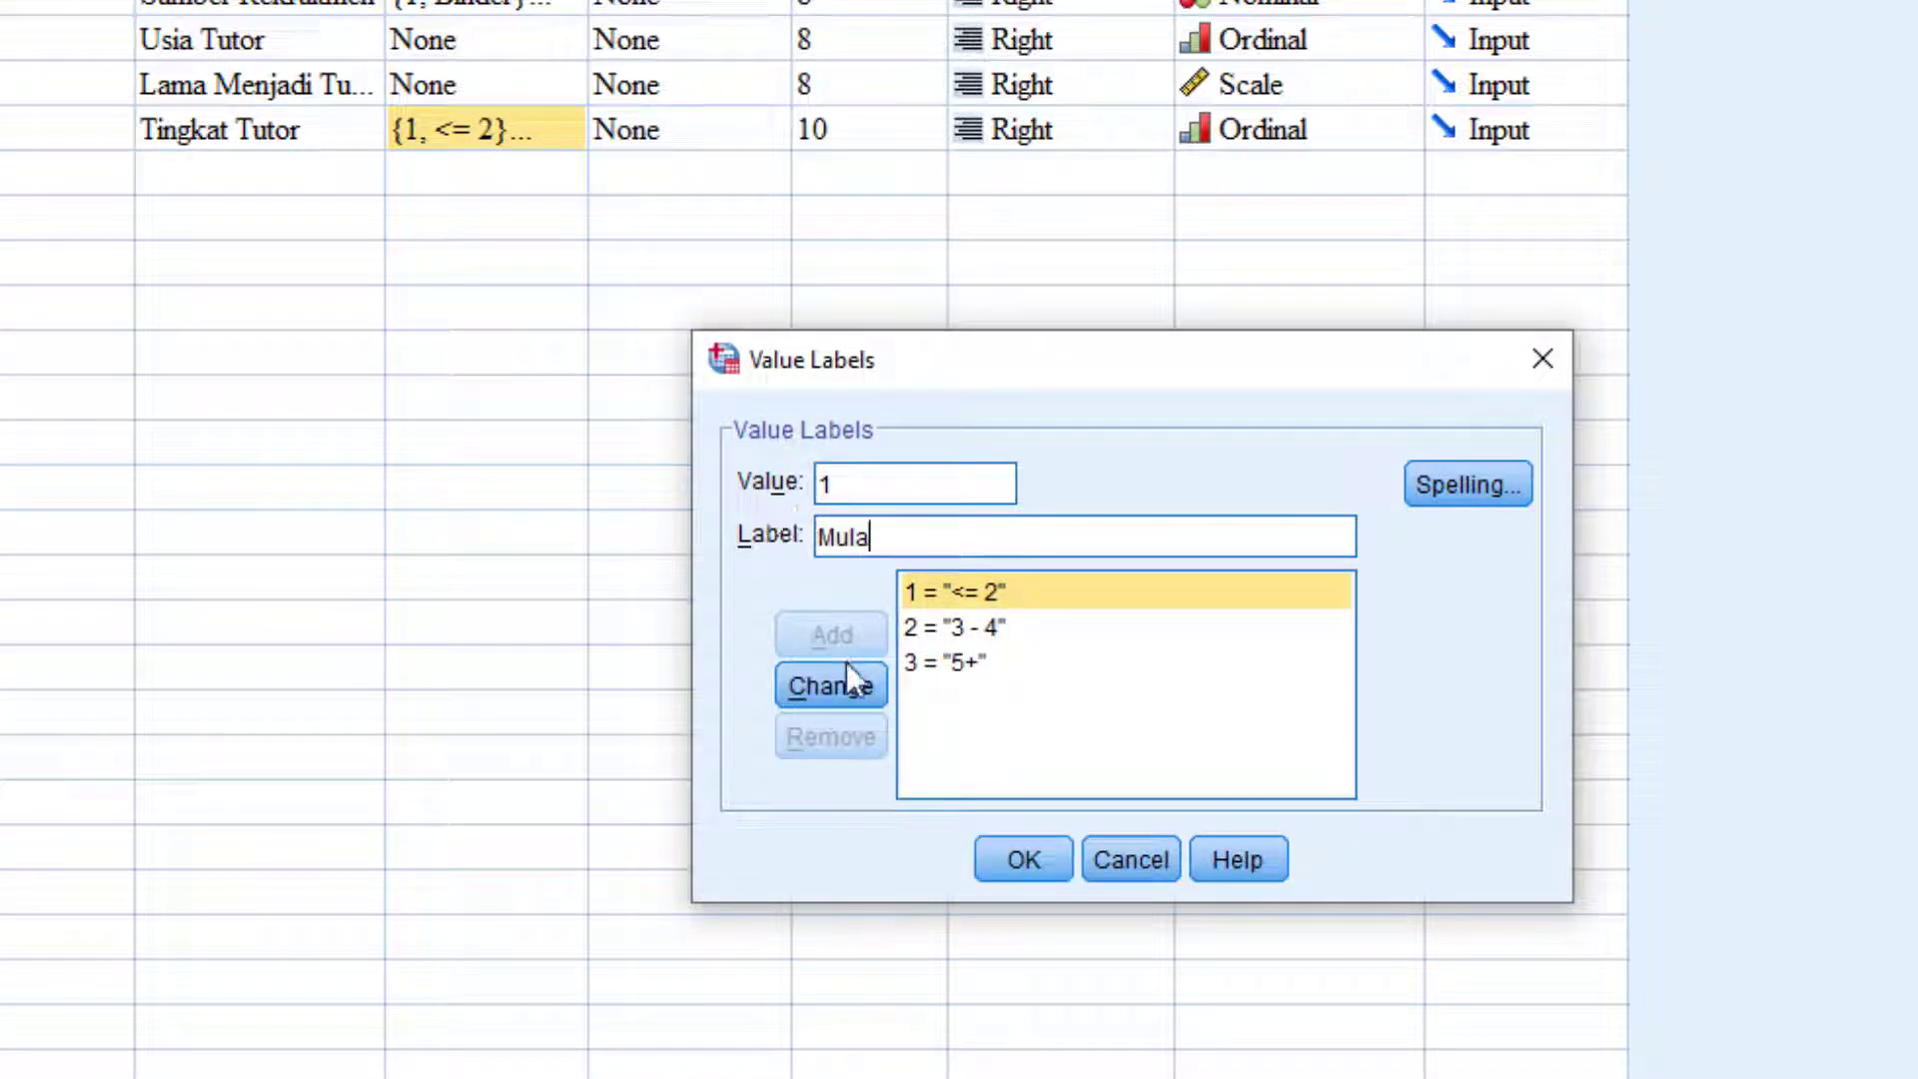
click(839, 687)
Step: Change the label of value 2 of the Level variable to Madya
click(971, 626)
drag(924, 534, 734, 504)
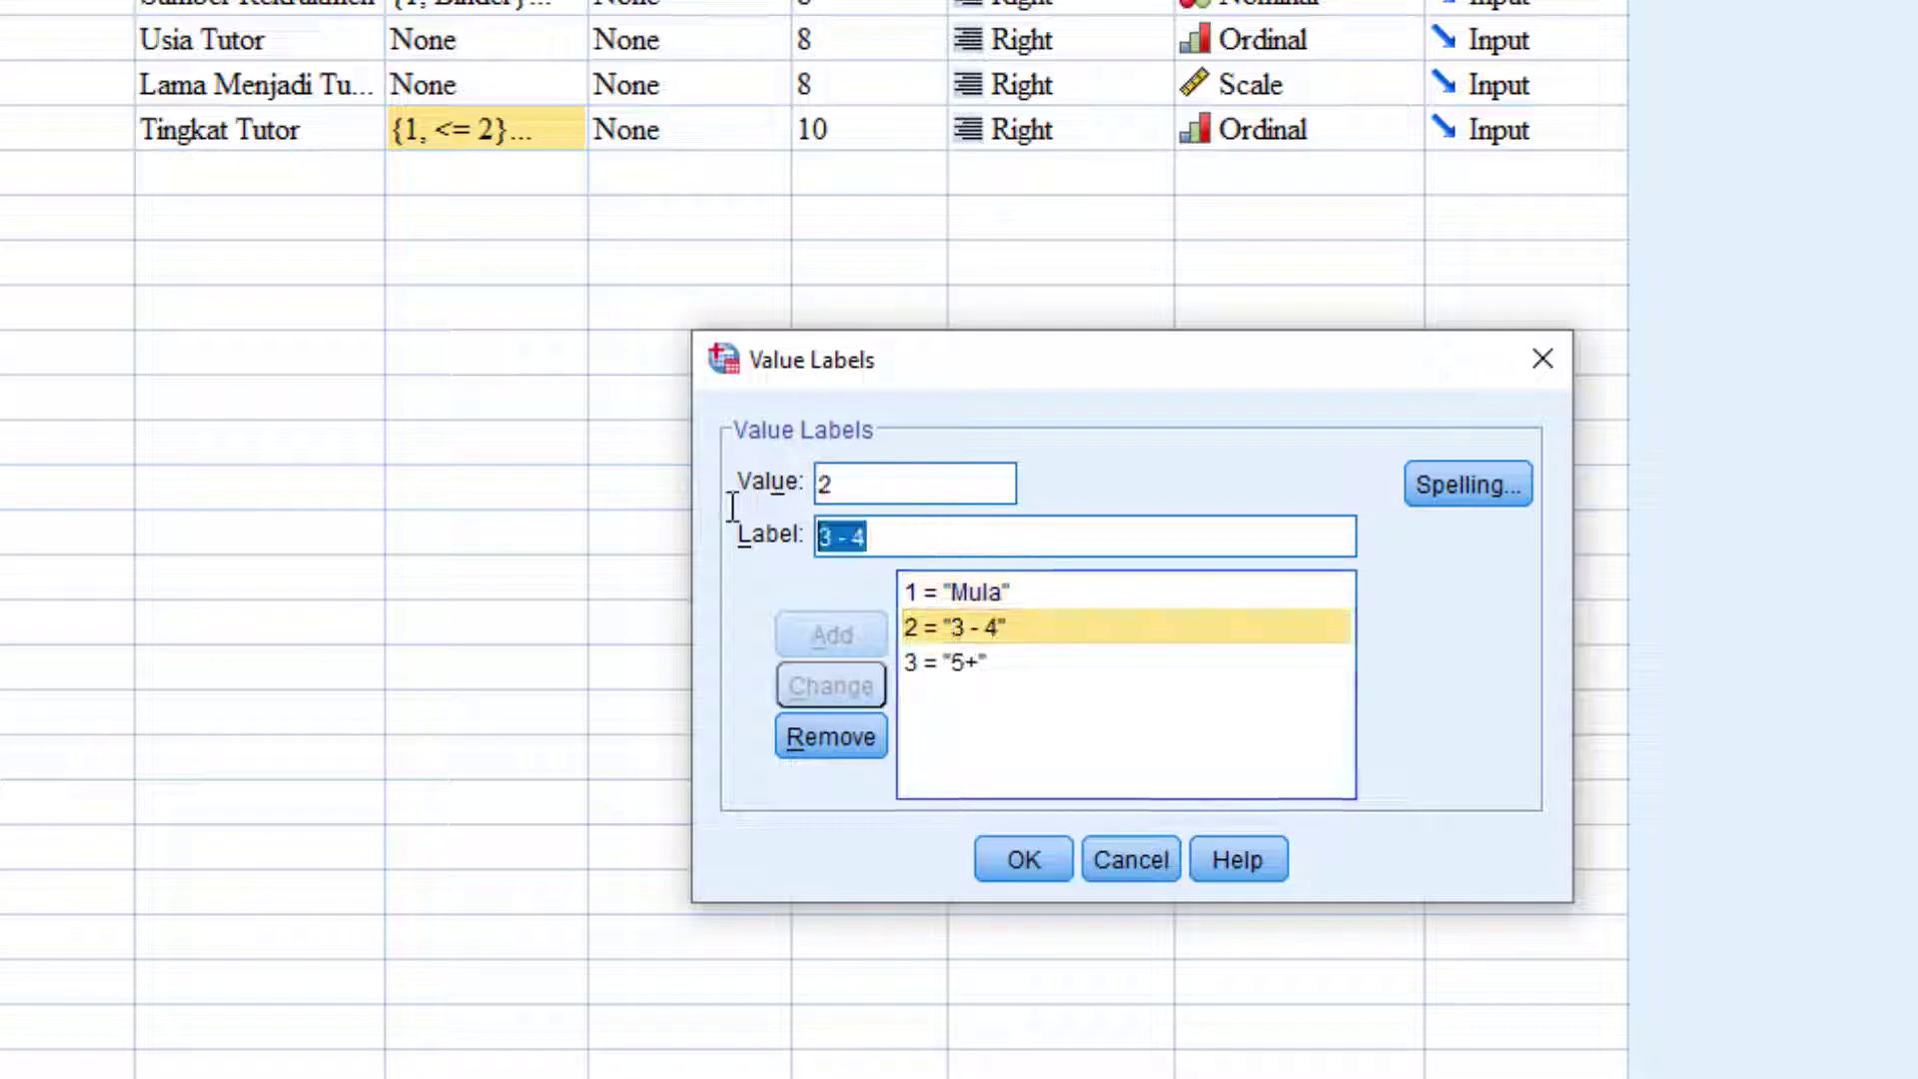
text(Madya)
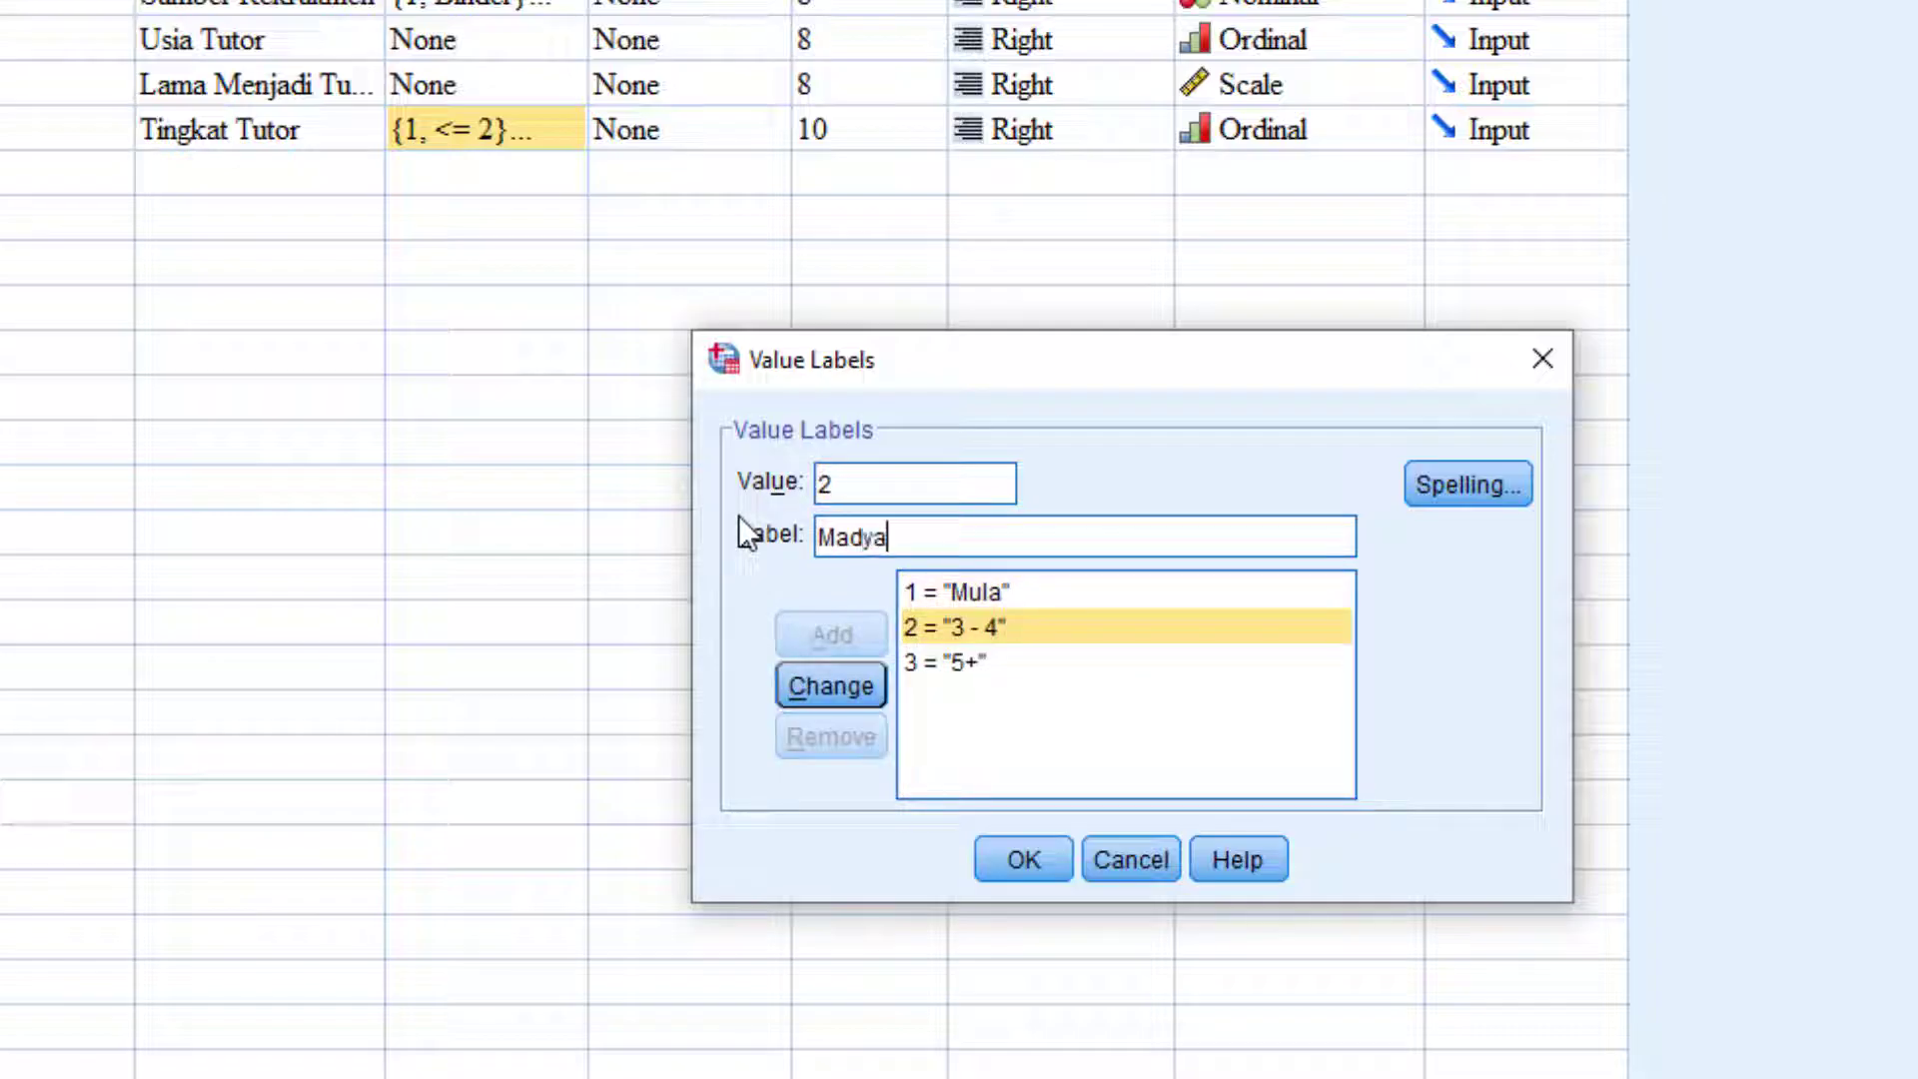
click(799, 686)
Step: Change the label of value 3 of the Level variable to Utama and accept the value labels
click(965, 662)
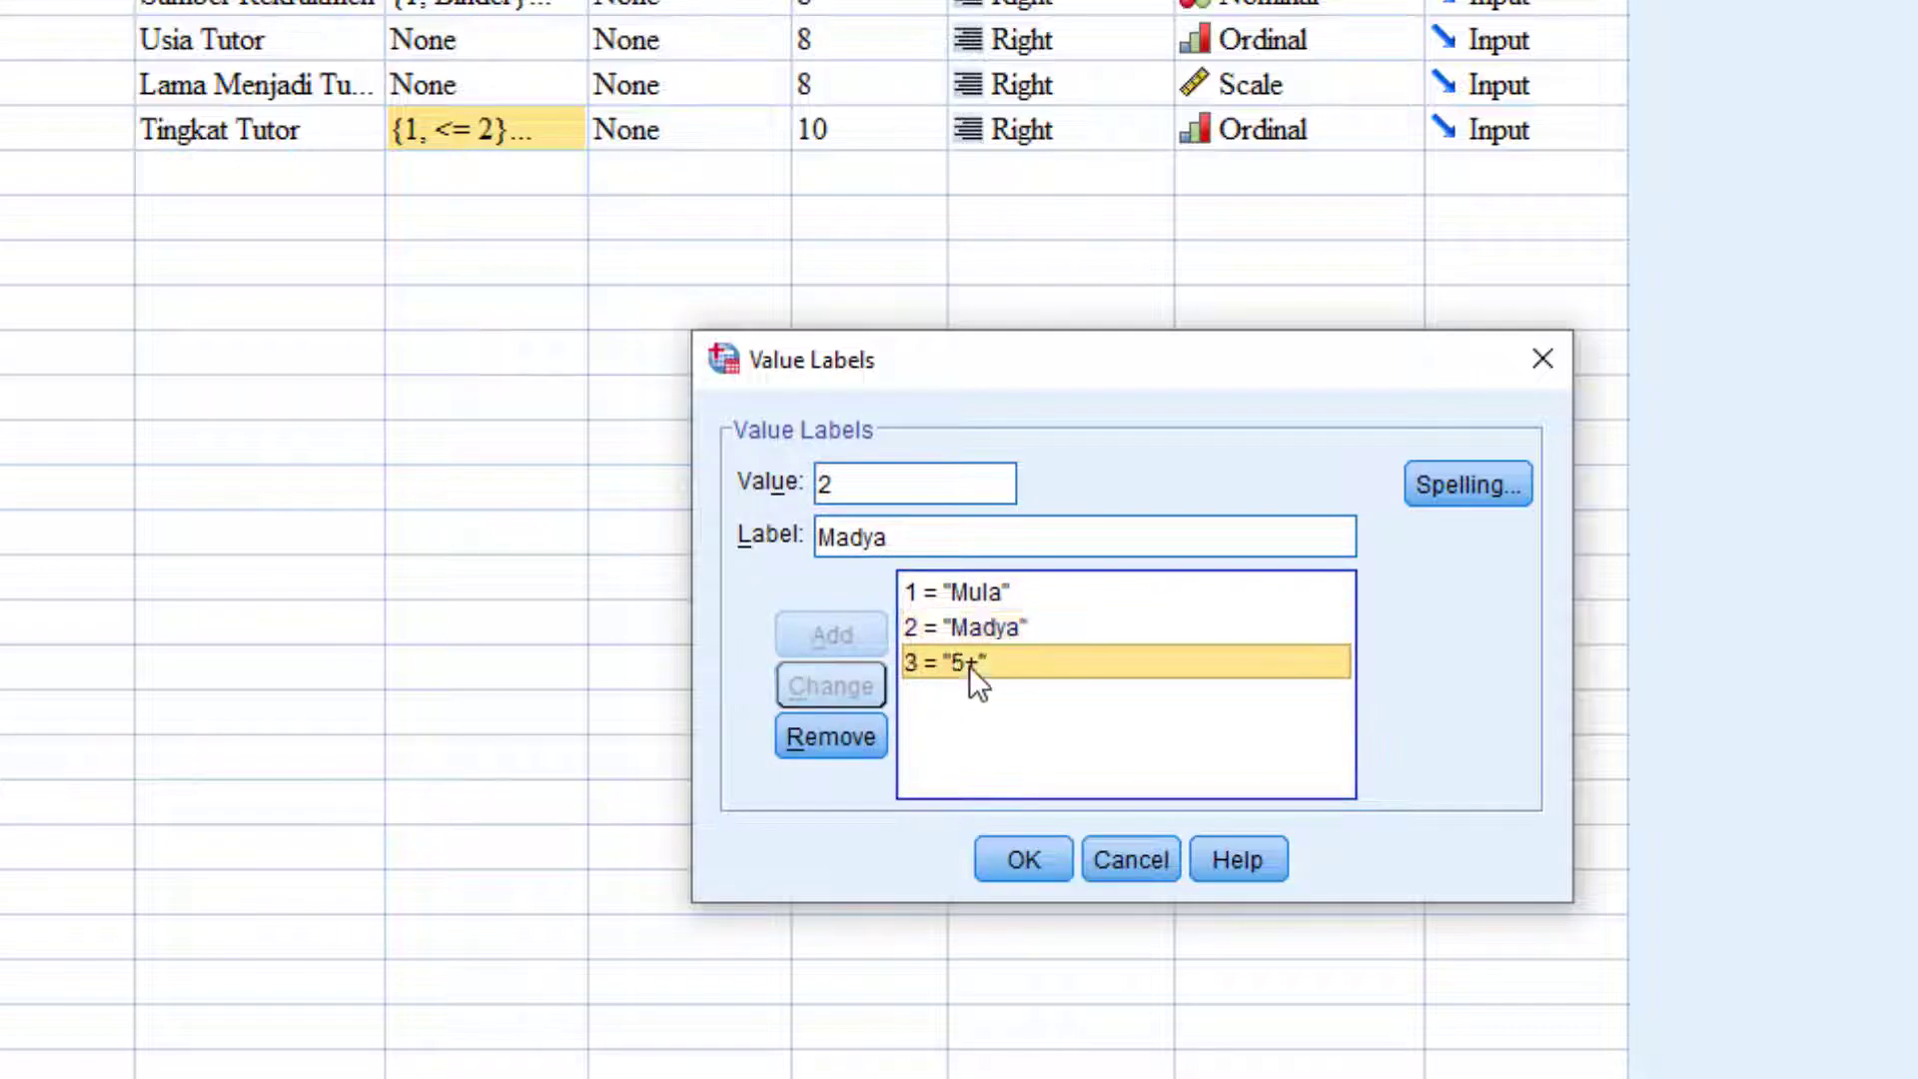
drag(898, 535, 725, 487)
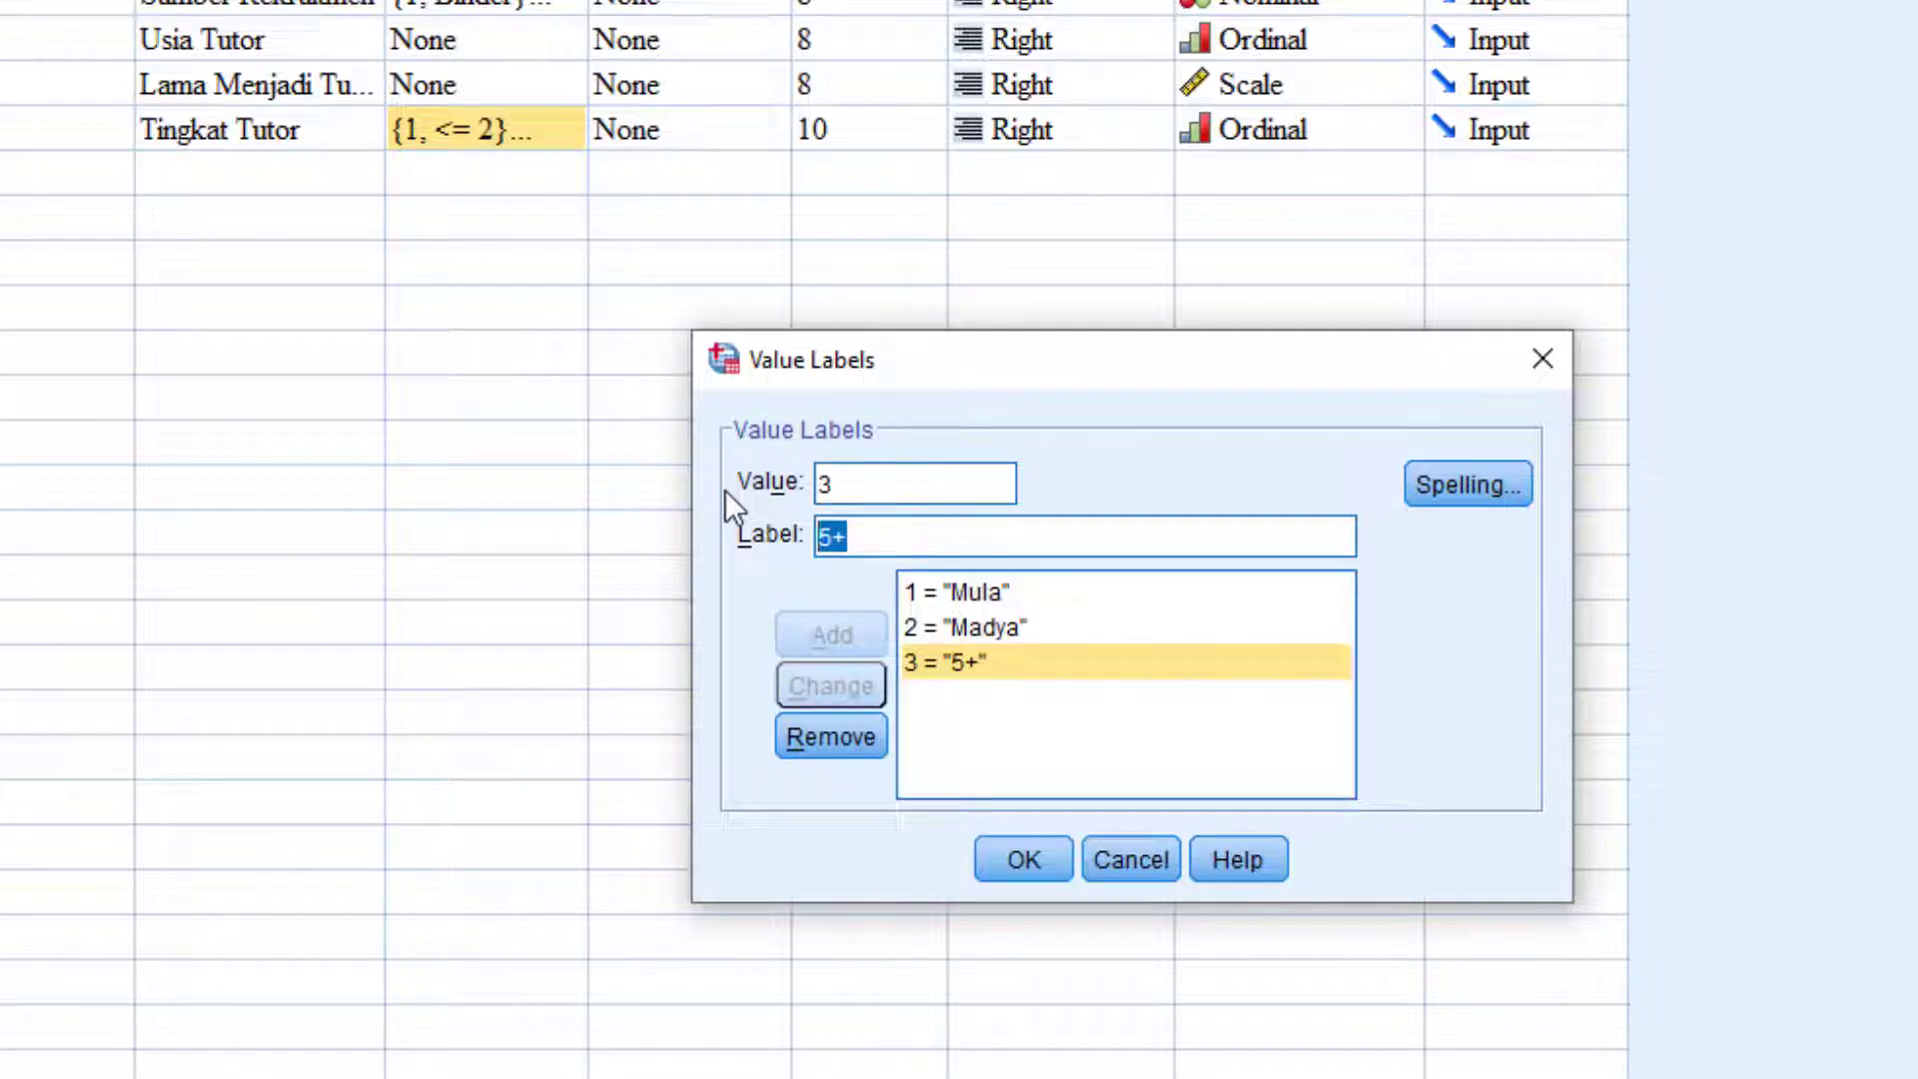
text(Utama)
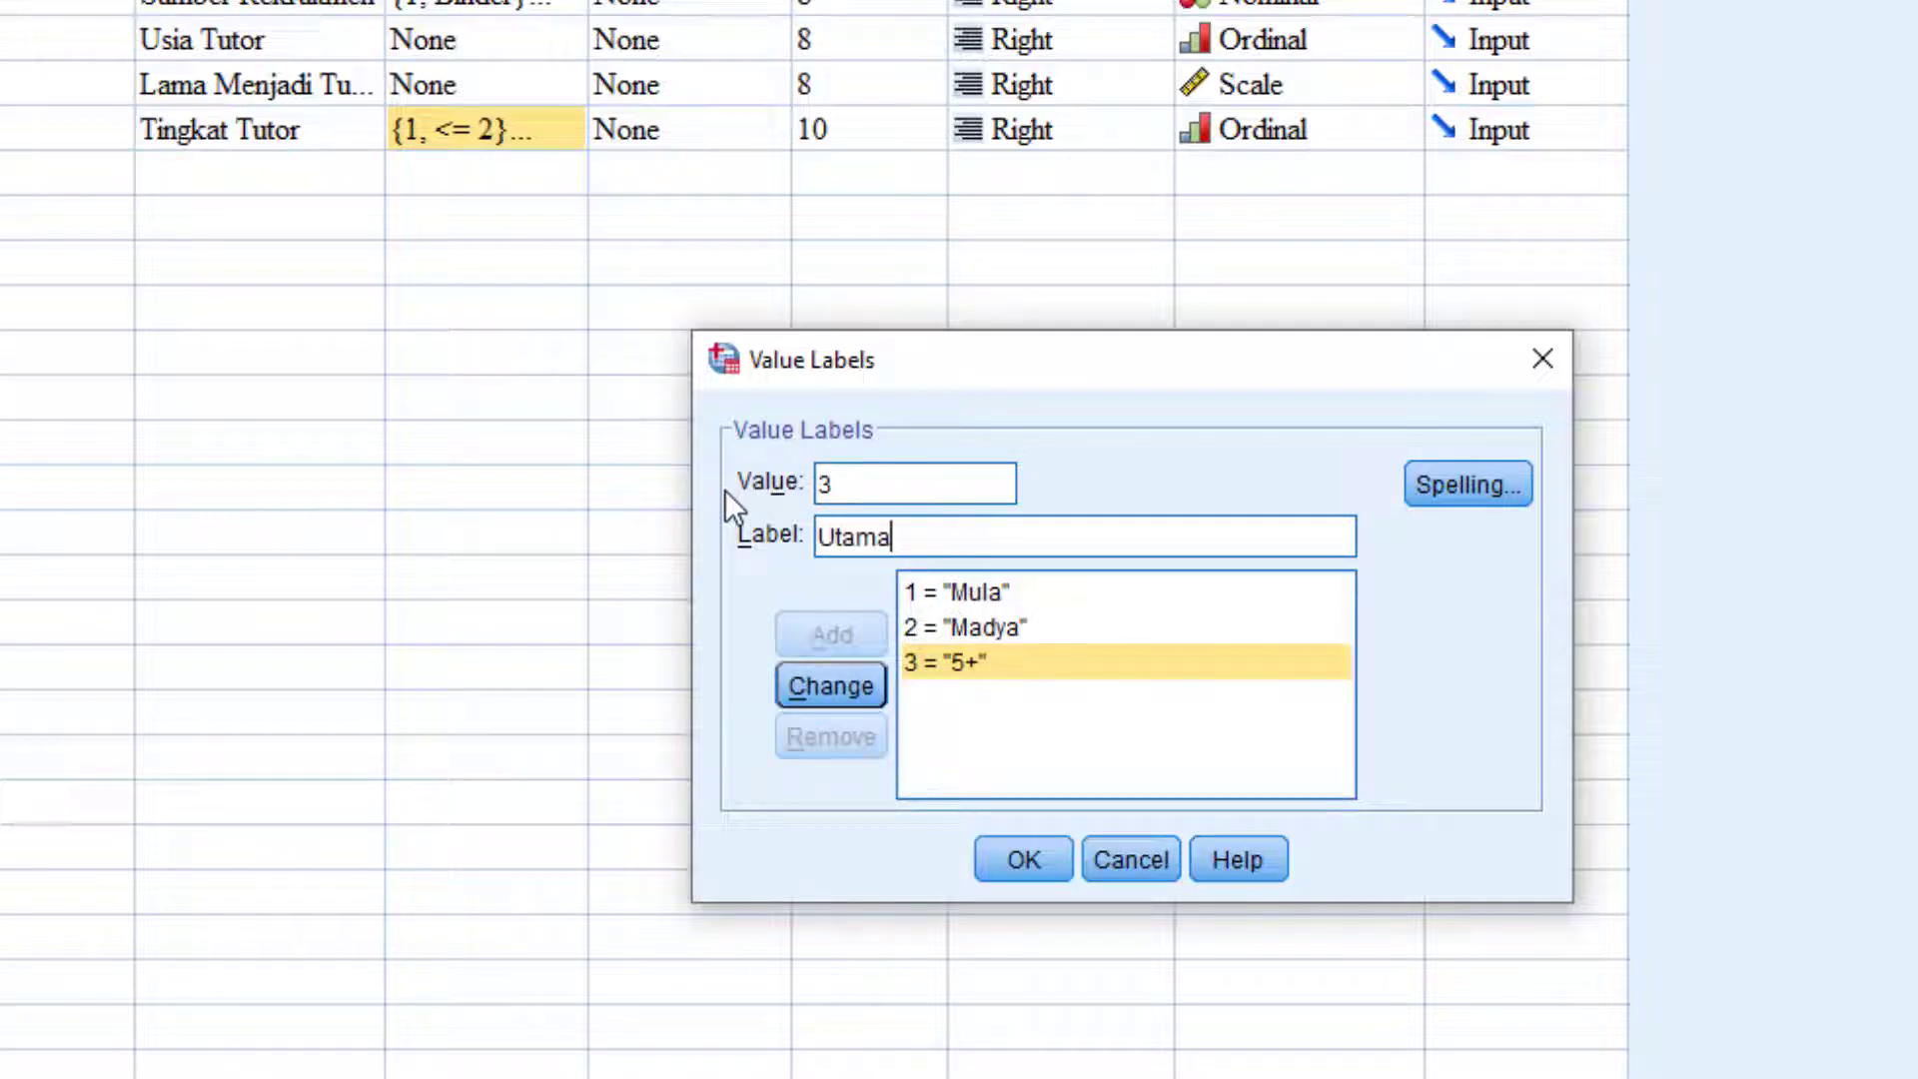
click(827, 683)
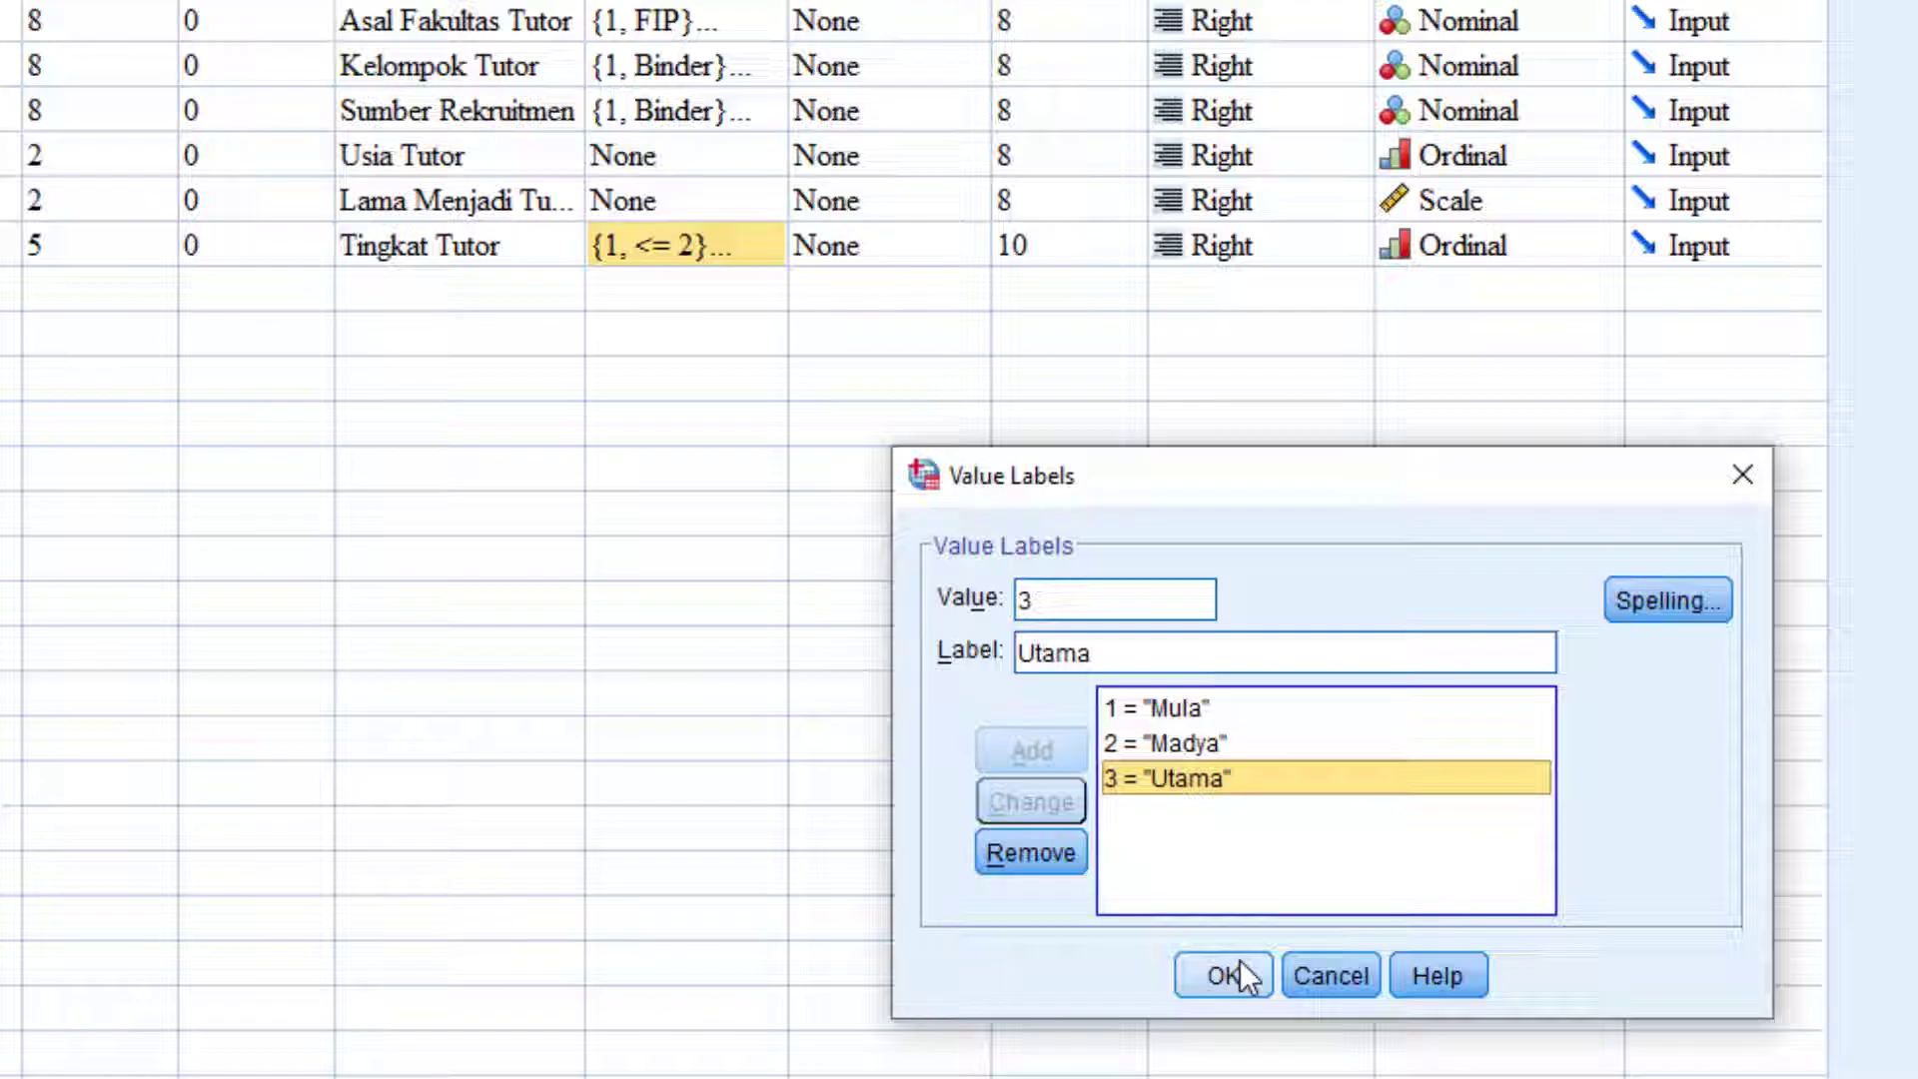
click(1039, 856)
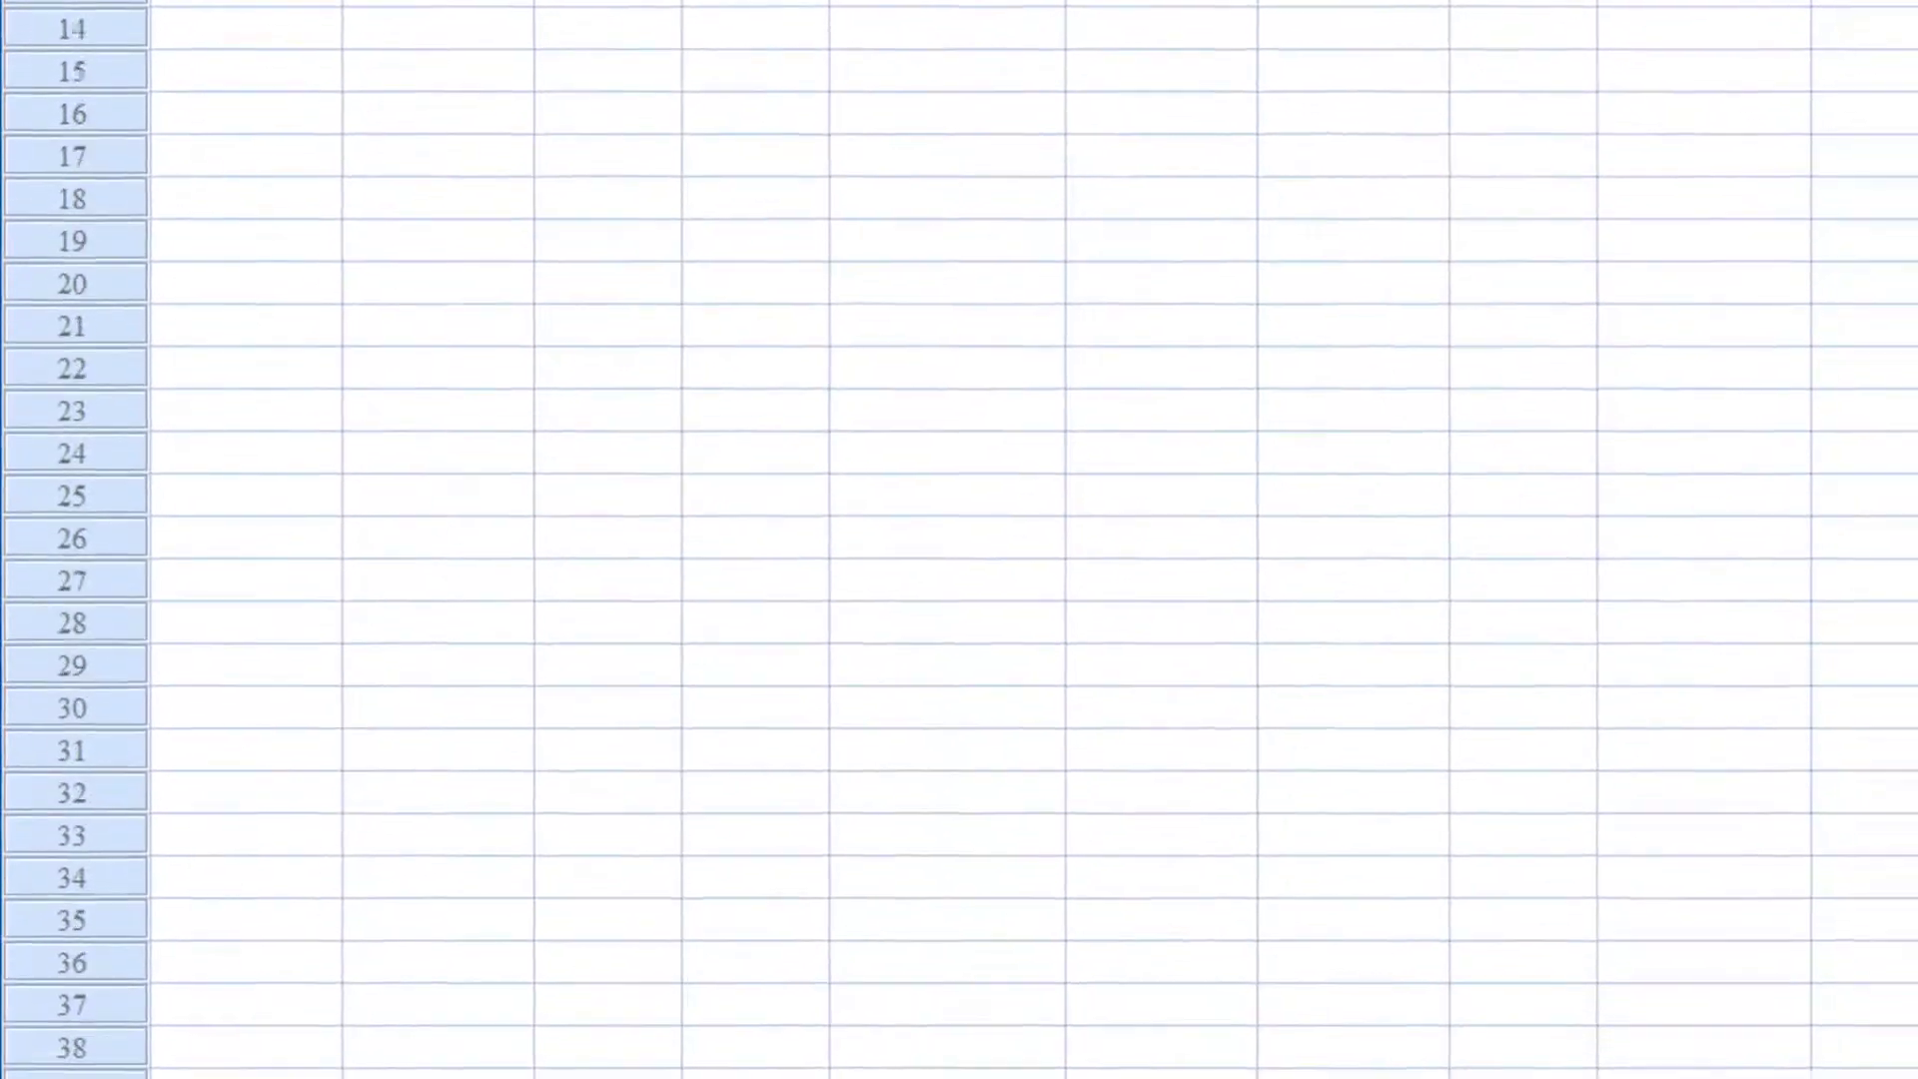
Step: Switch to the data cases and review the Level labels against the Lama values across the rows
click(75, 993)
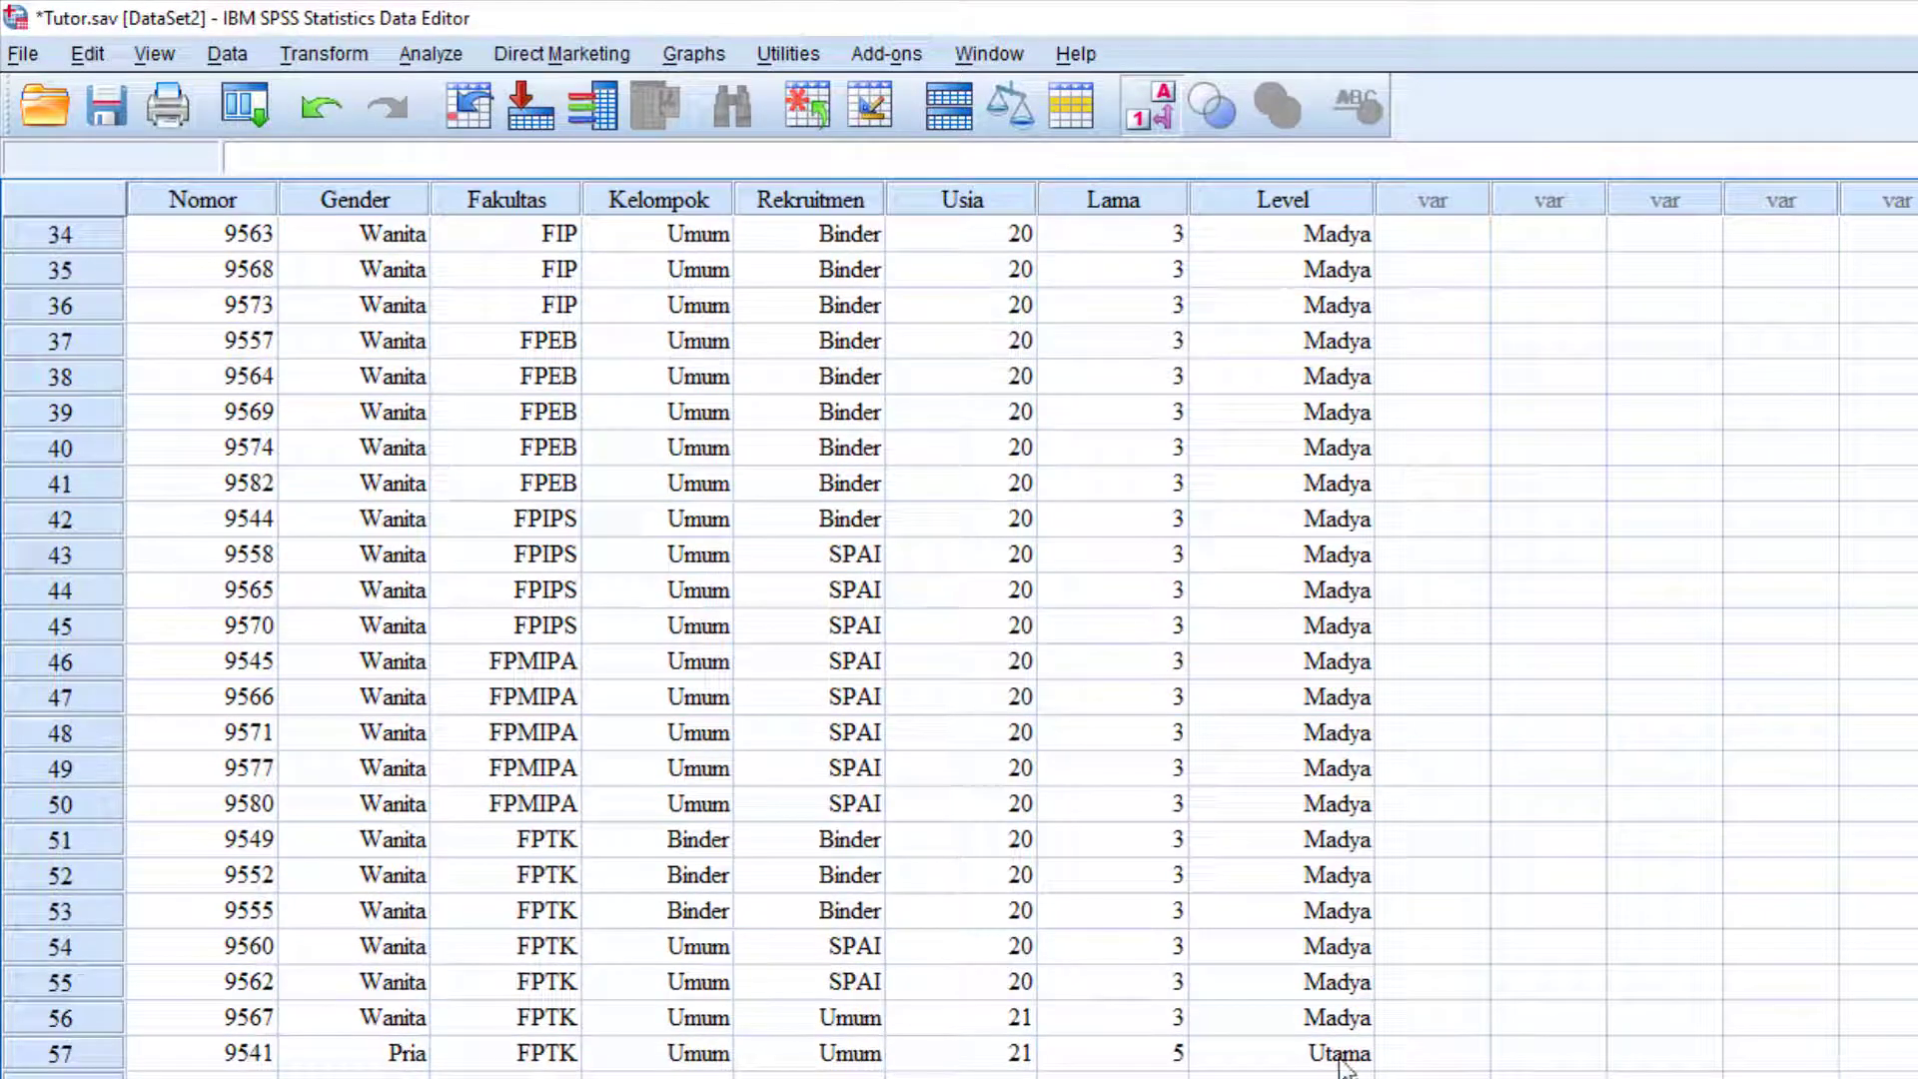
scroll(1299, 639, up, 4)
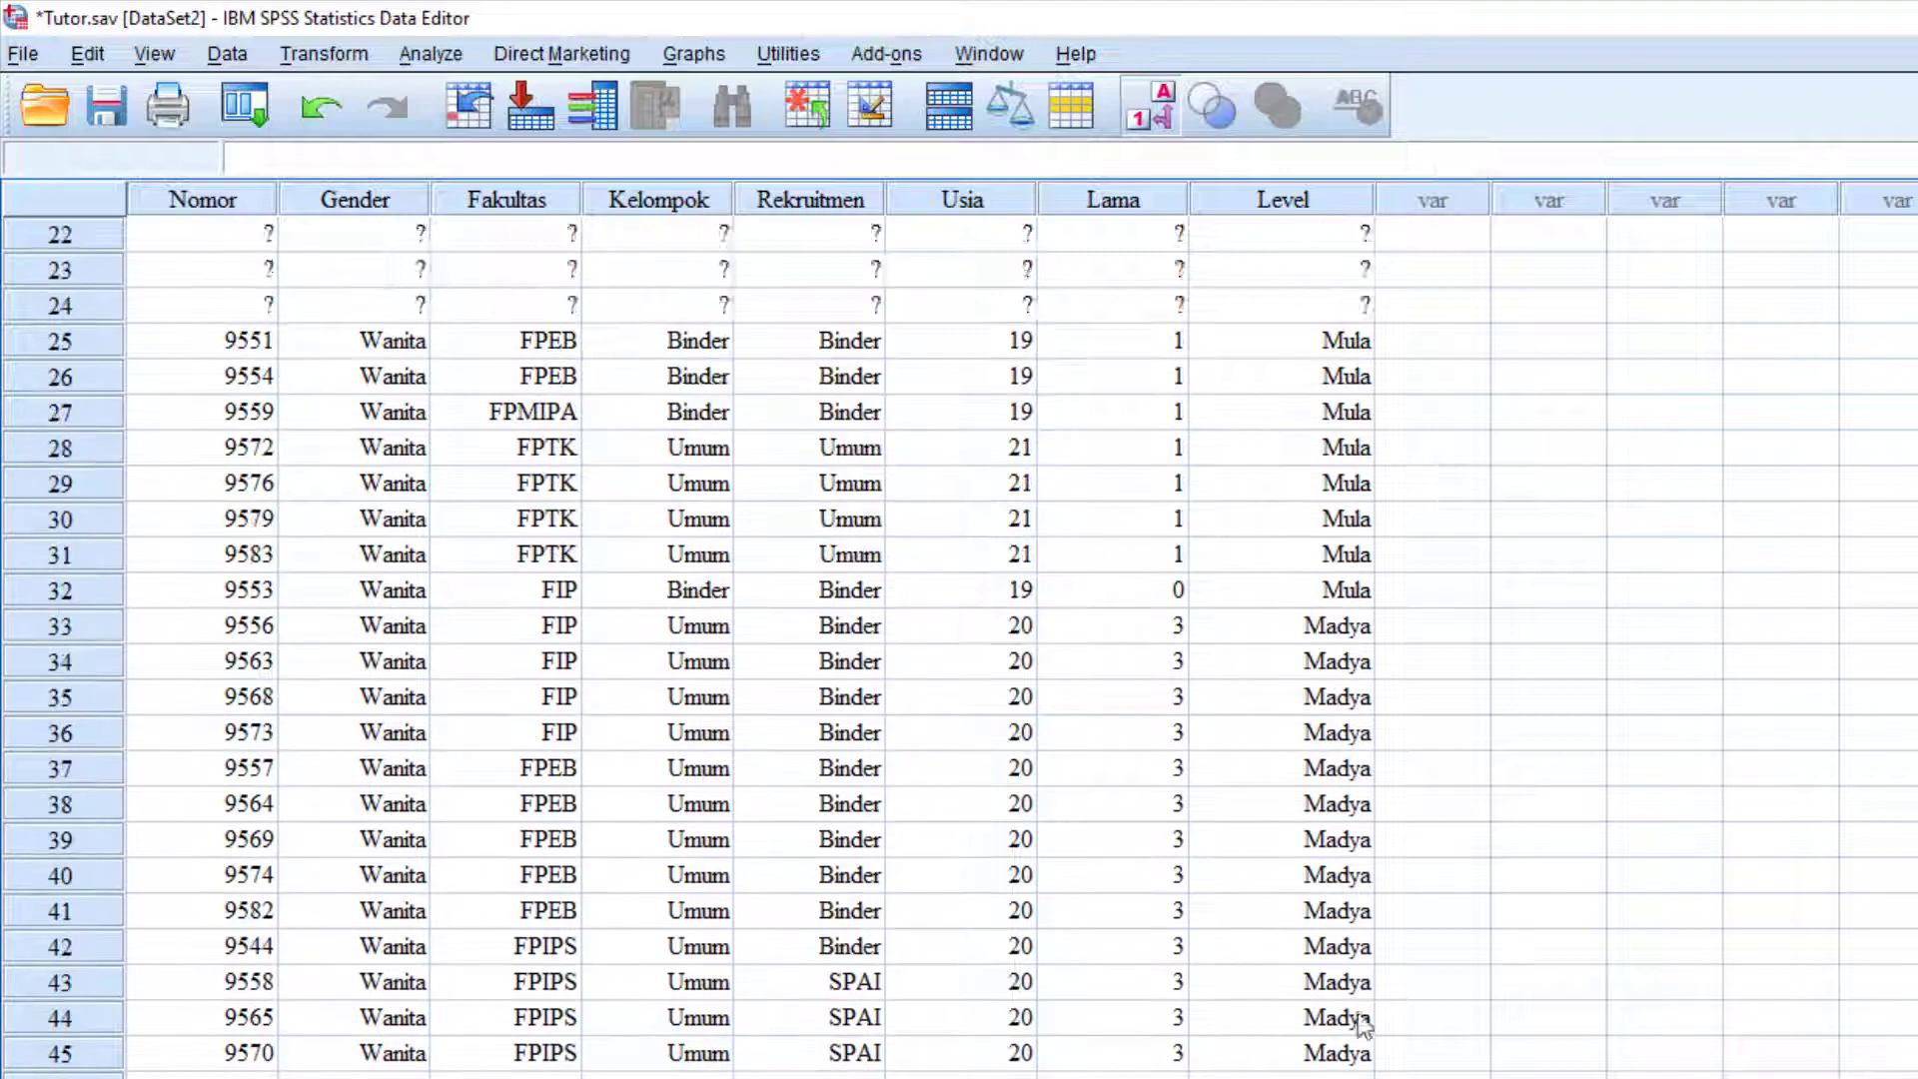
scroll(1298, 639, up, 7)
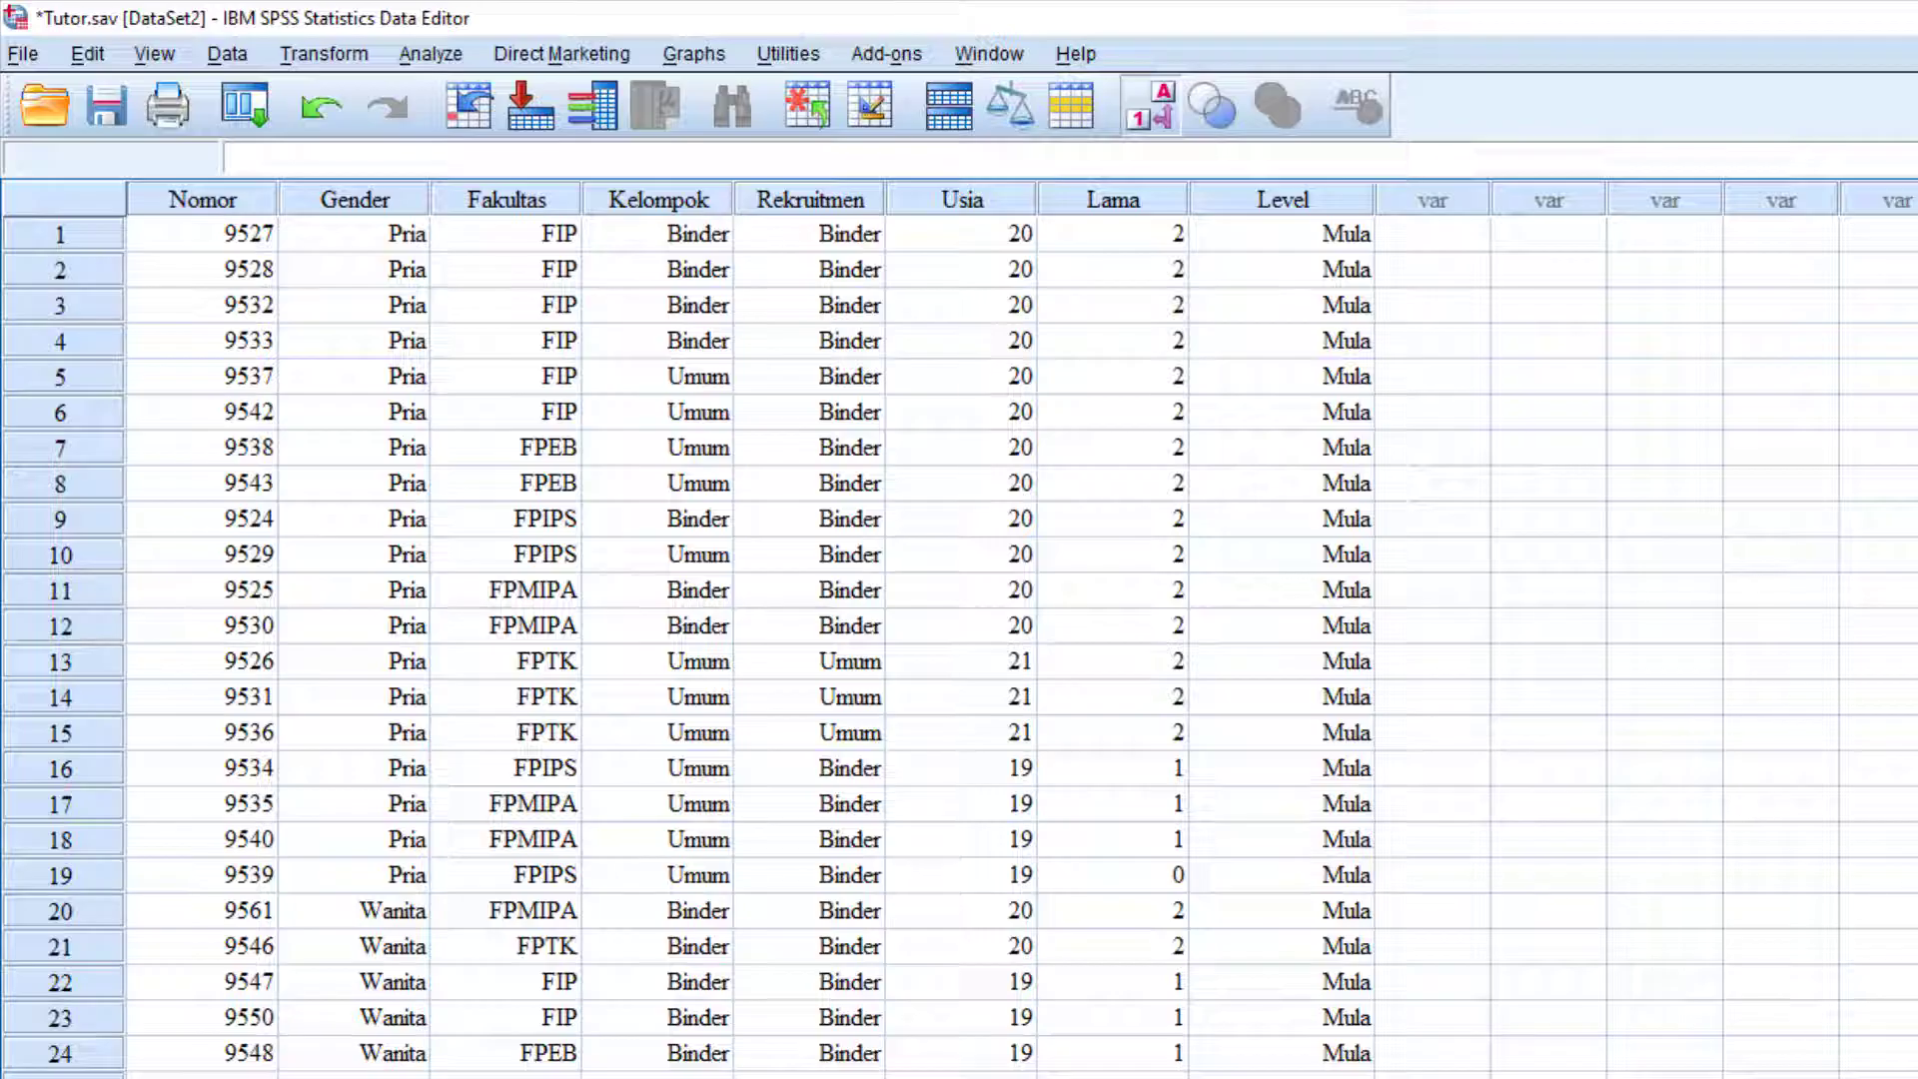
scroll(959, 639, down, 5)
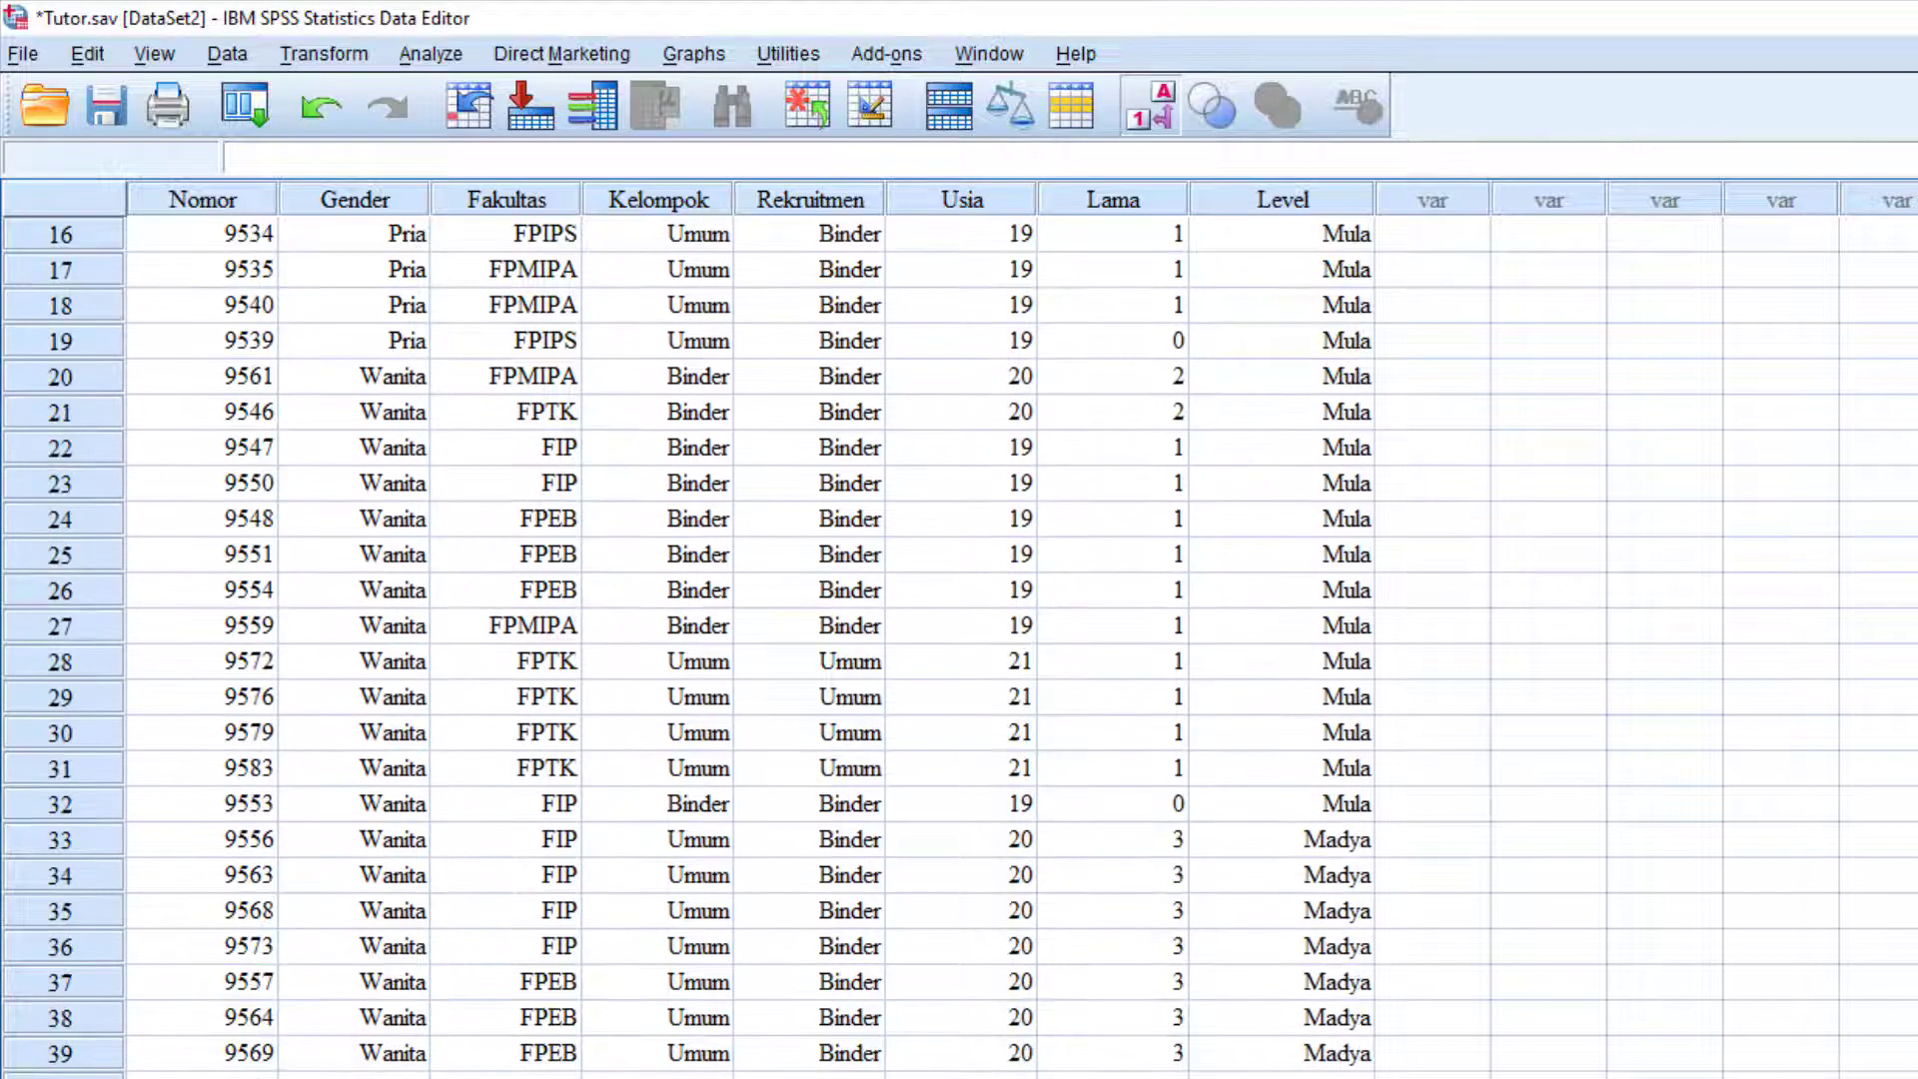
scroll(959, 639, up, 5)
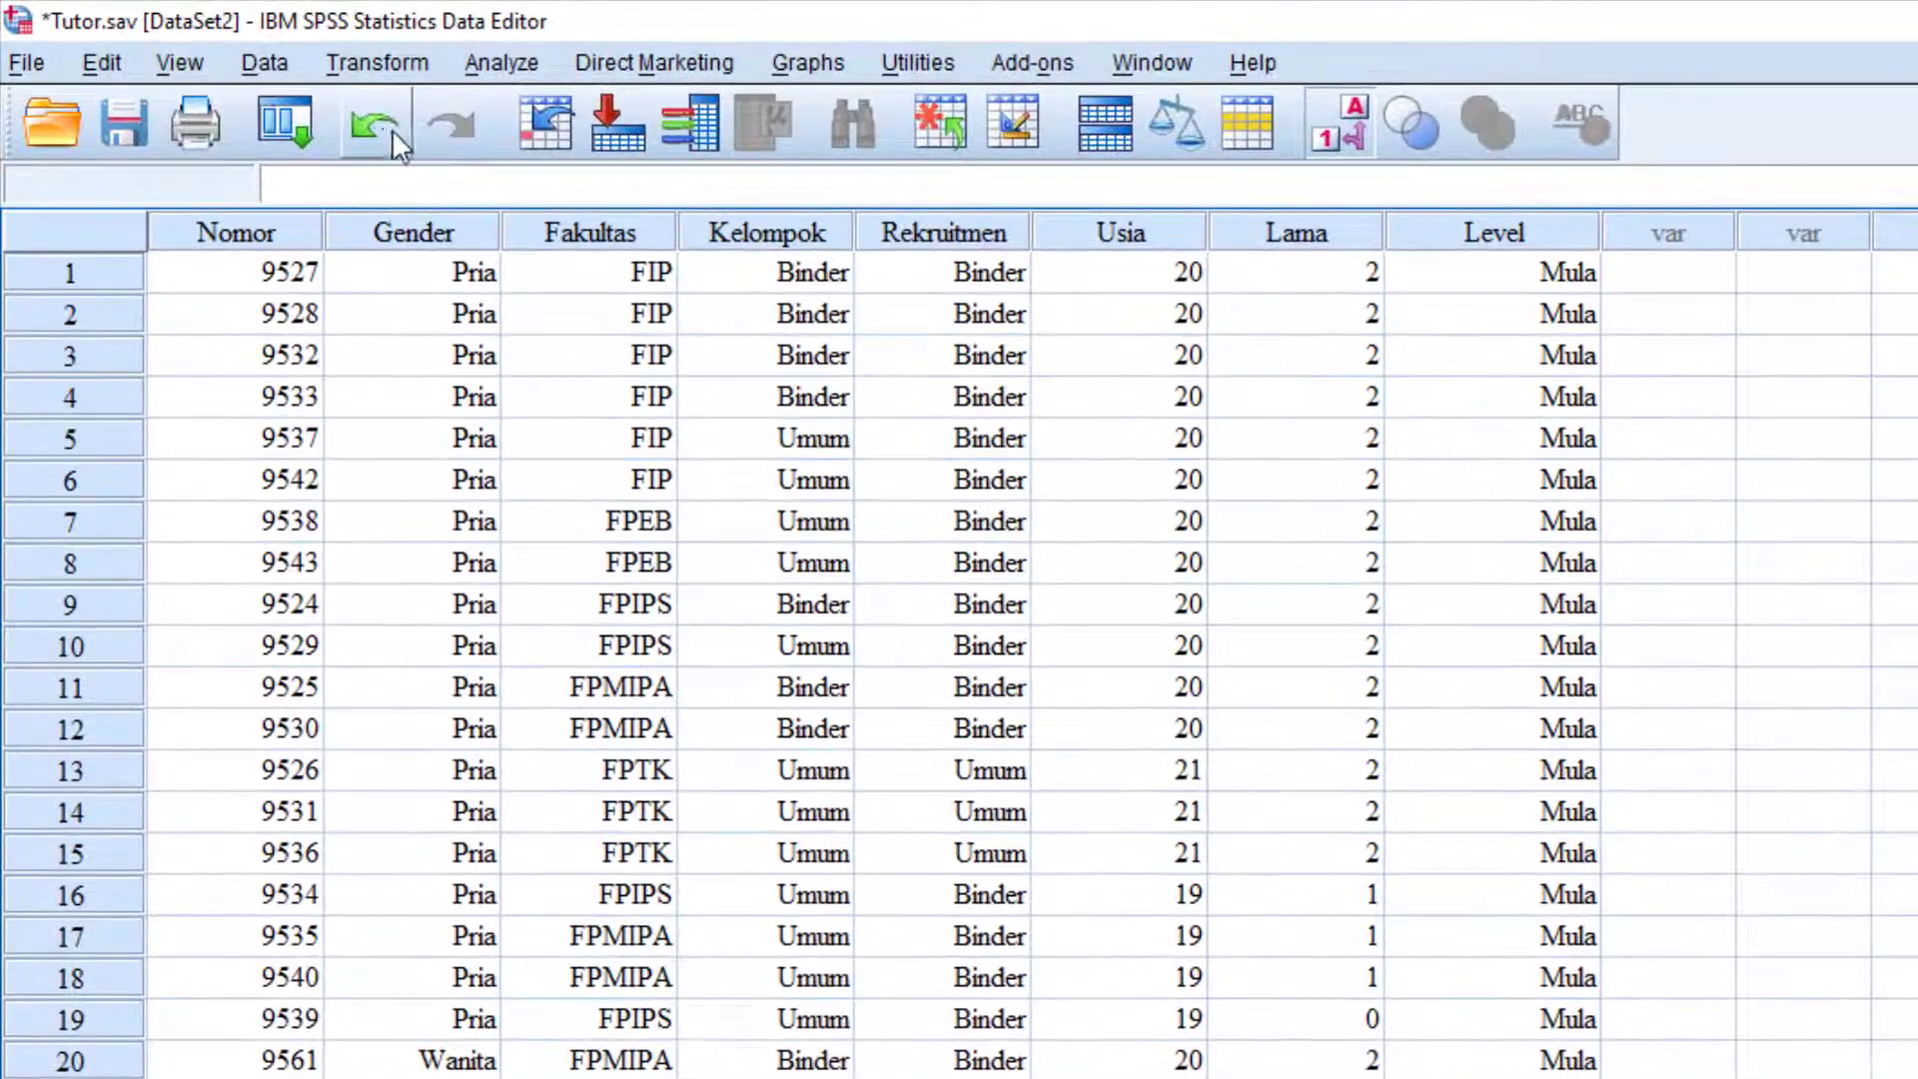
click(318, 60)
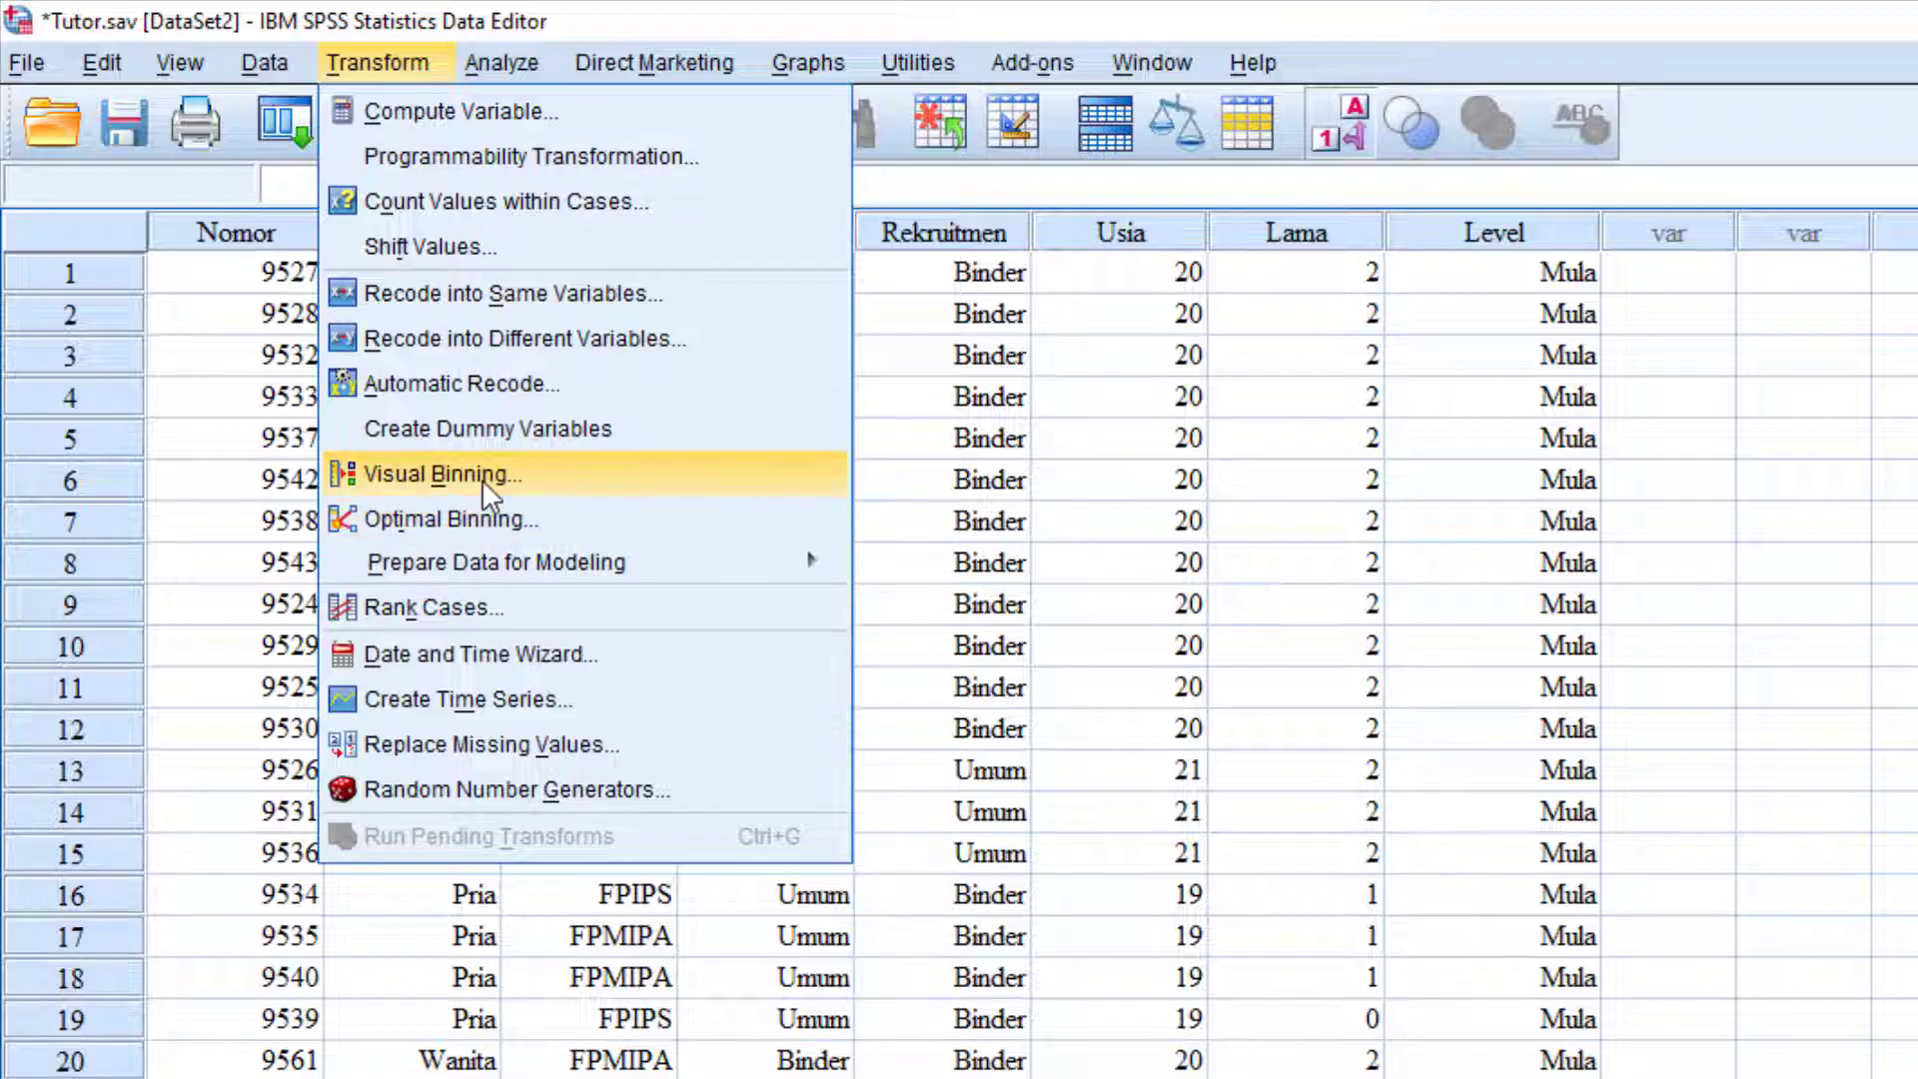
mouse_move(266, 62)
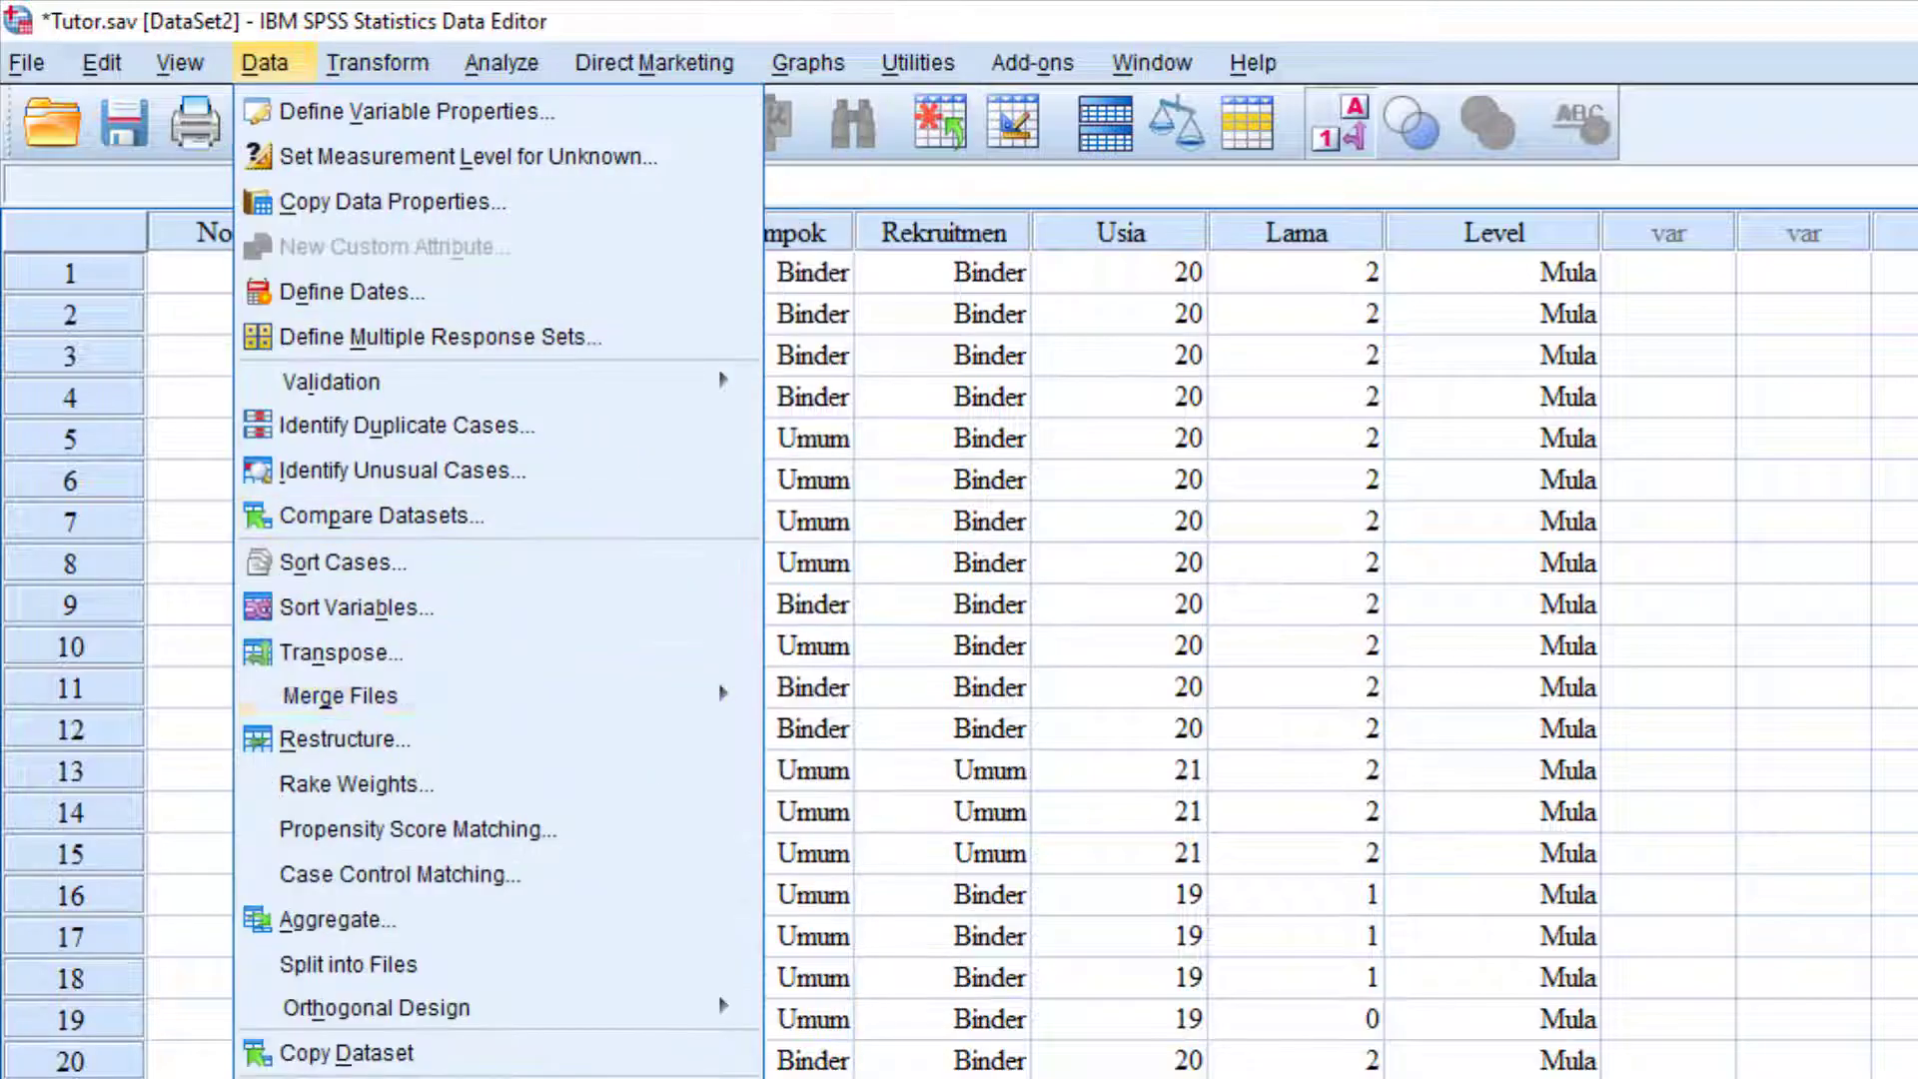
key(Escape)
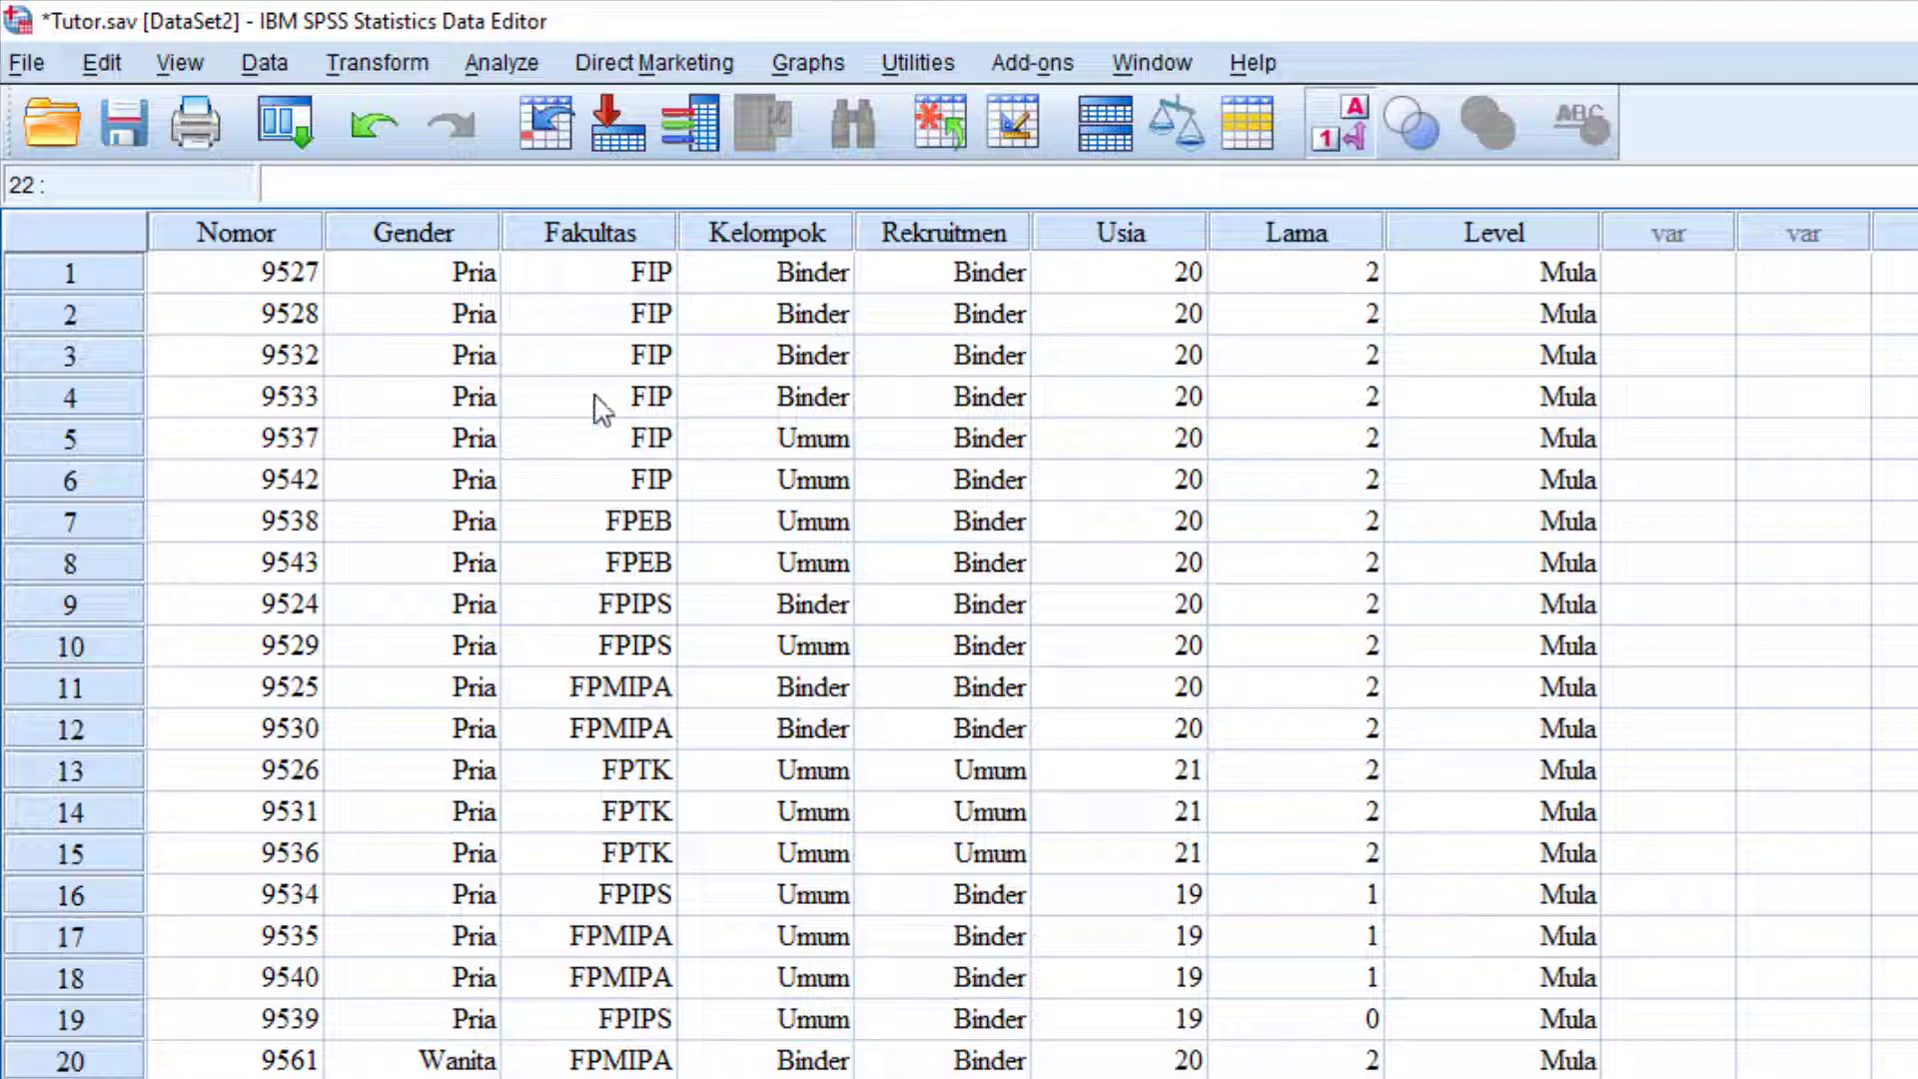
click(501, 64)
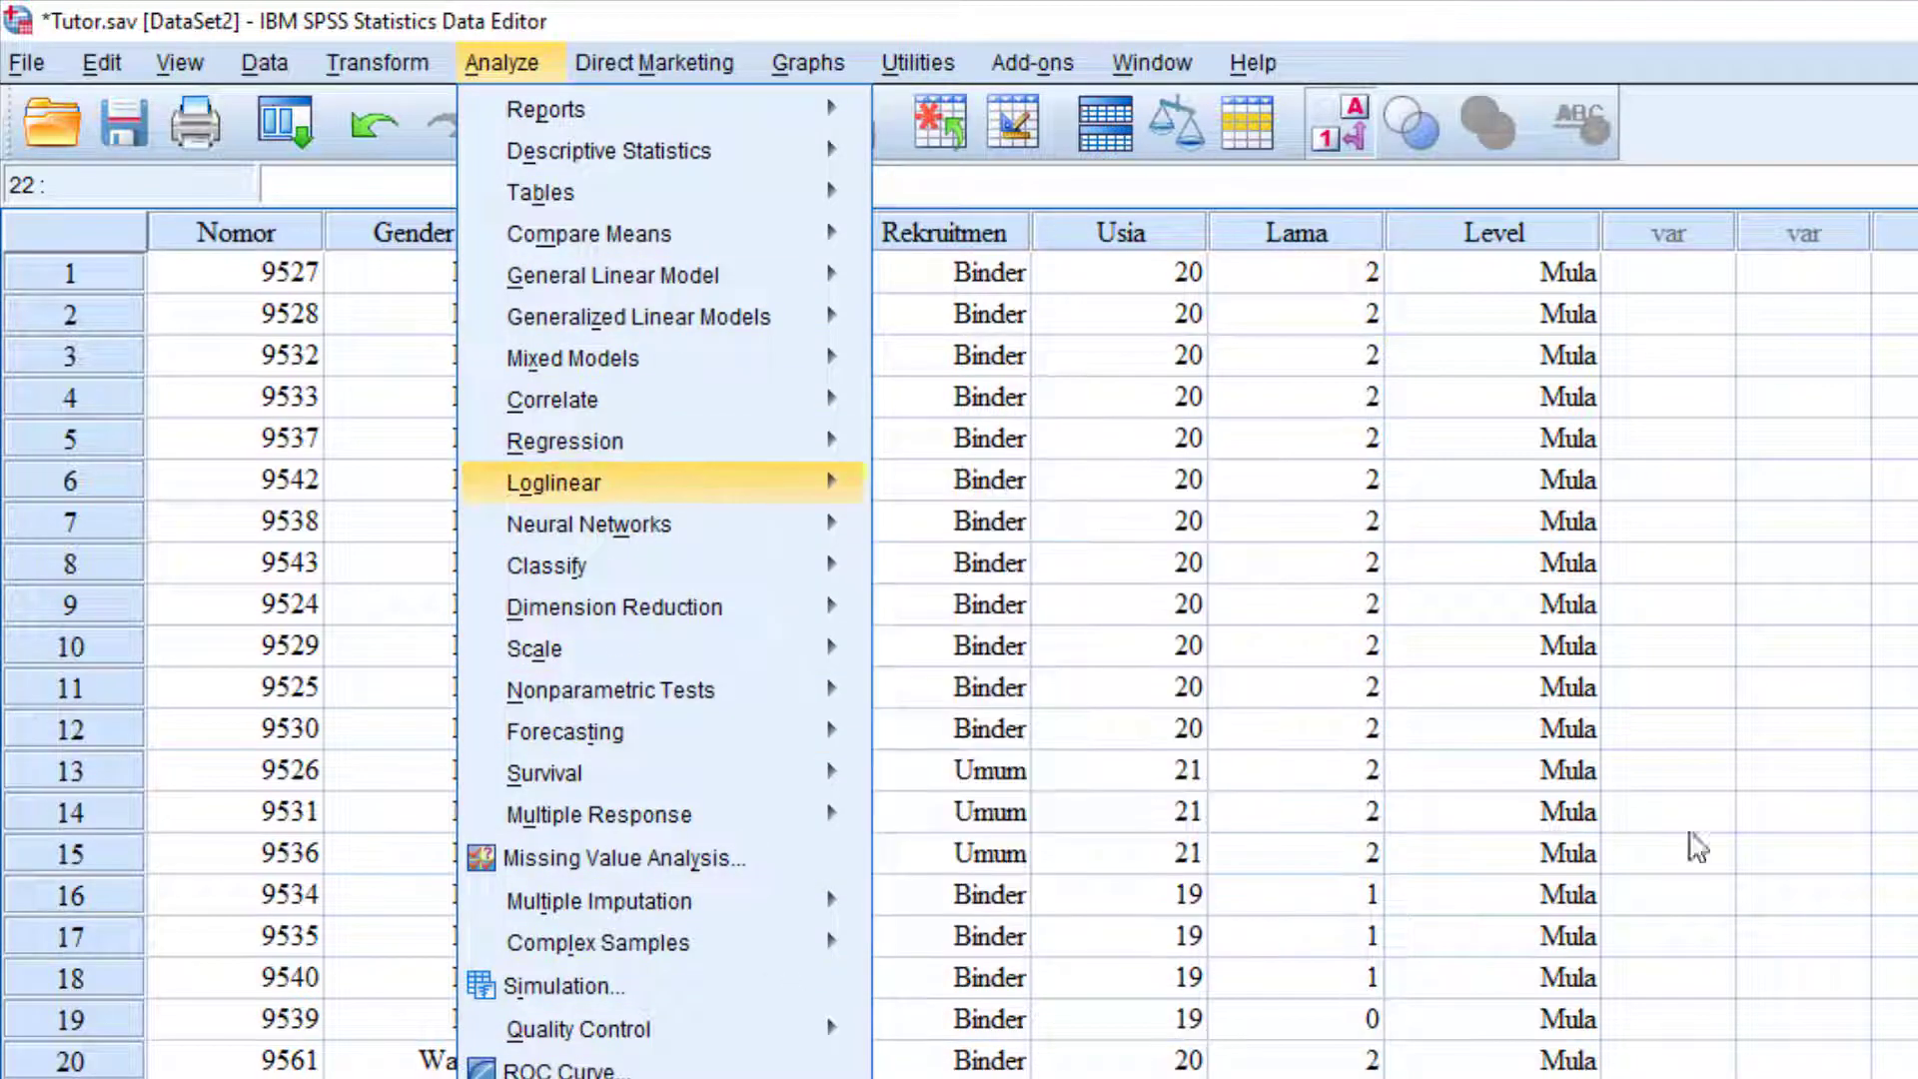
click(1910, 770)
click(1530, 421)
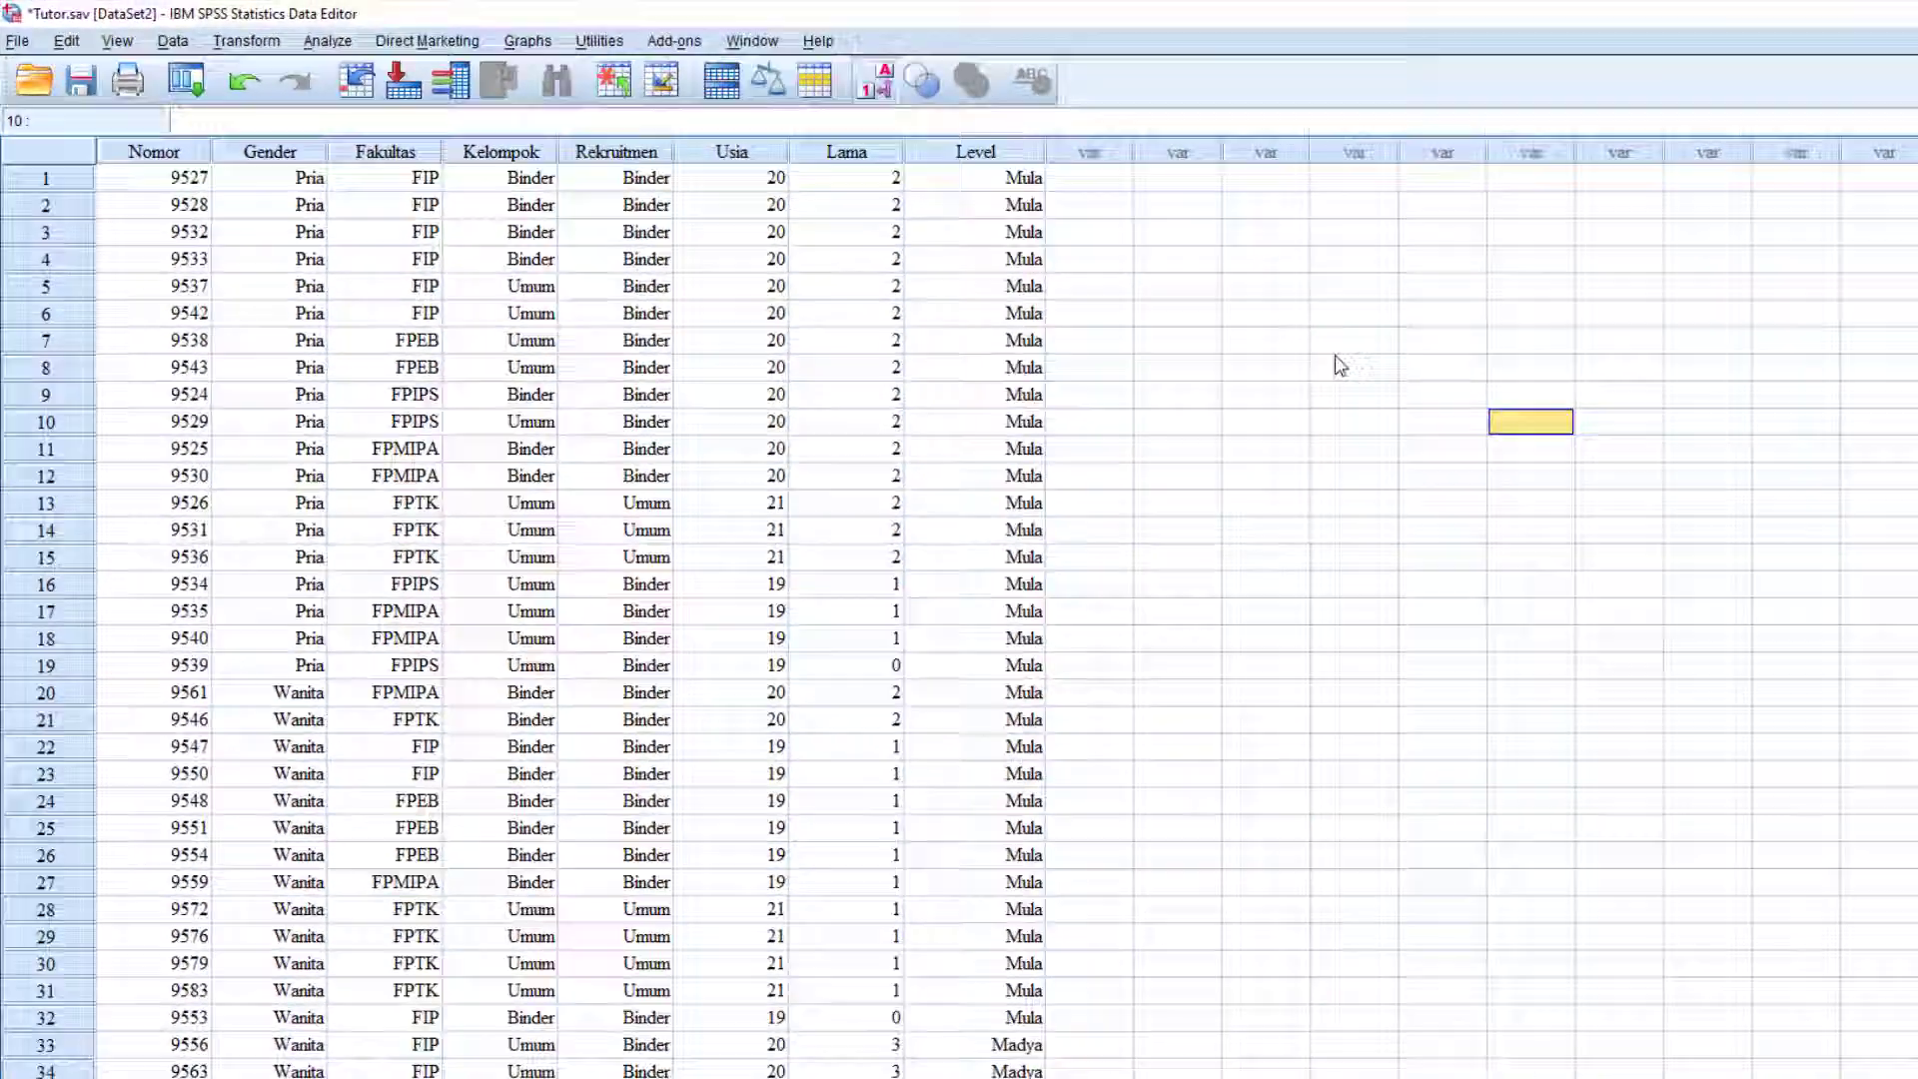
click(1337, 345)
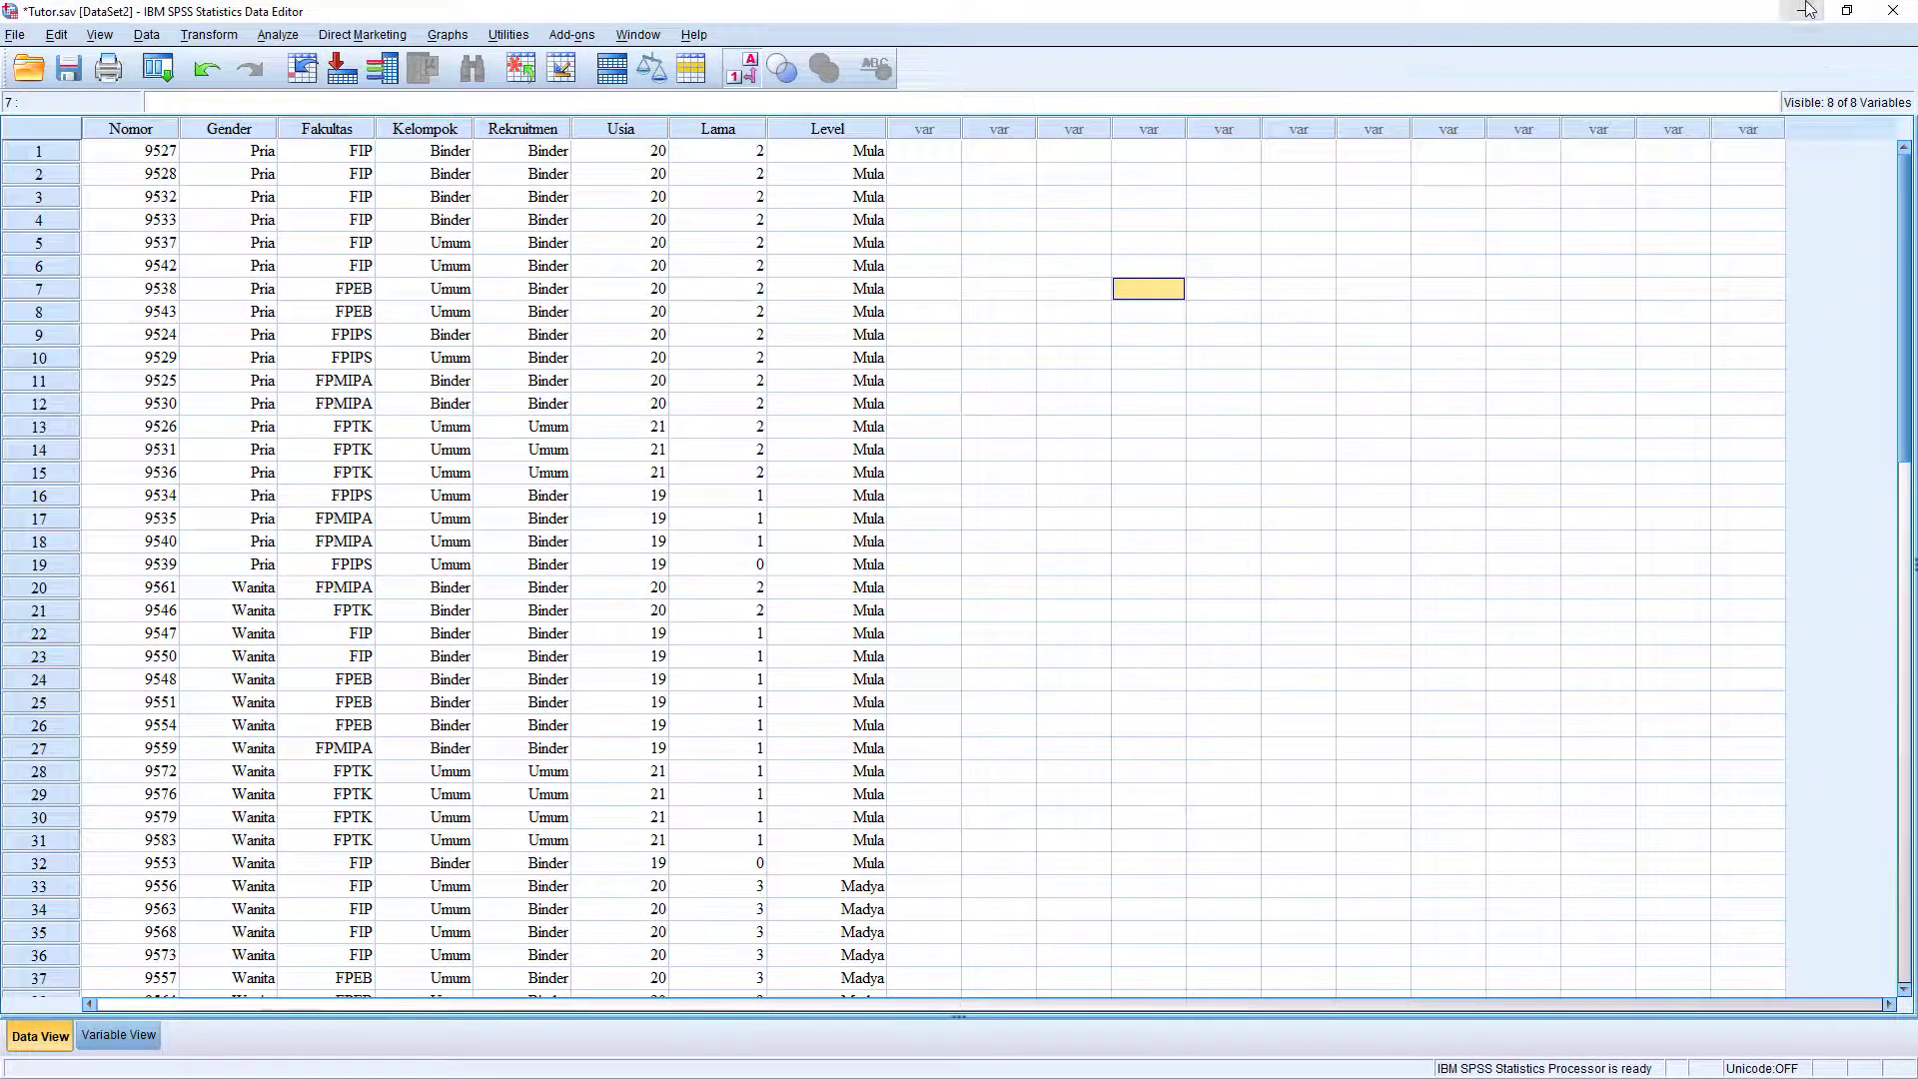
Step: Minimize the Tutor.sav and Berat.sav data windows to reveal the desktop
click(1807, 10)
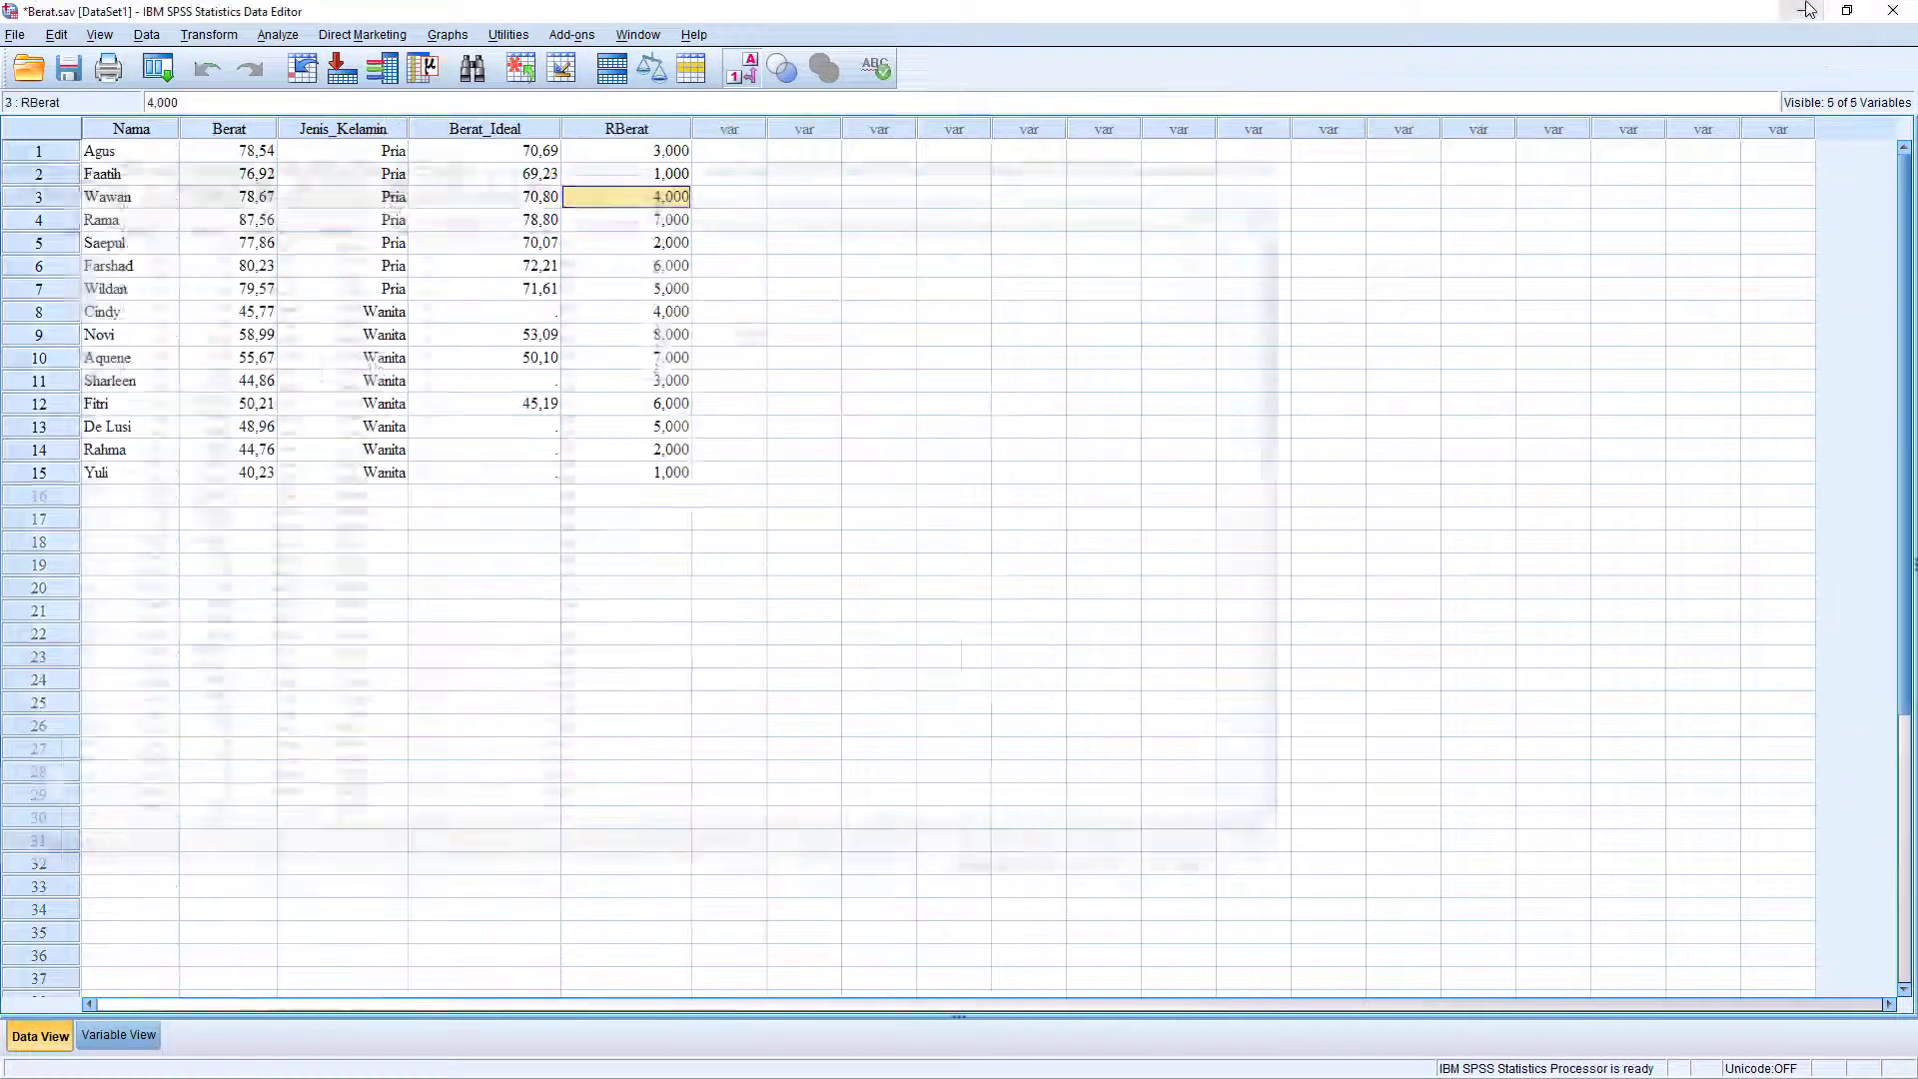
click(1807, 11)
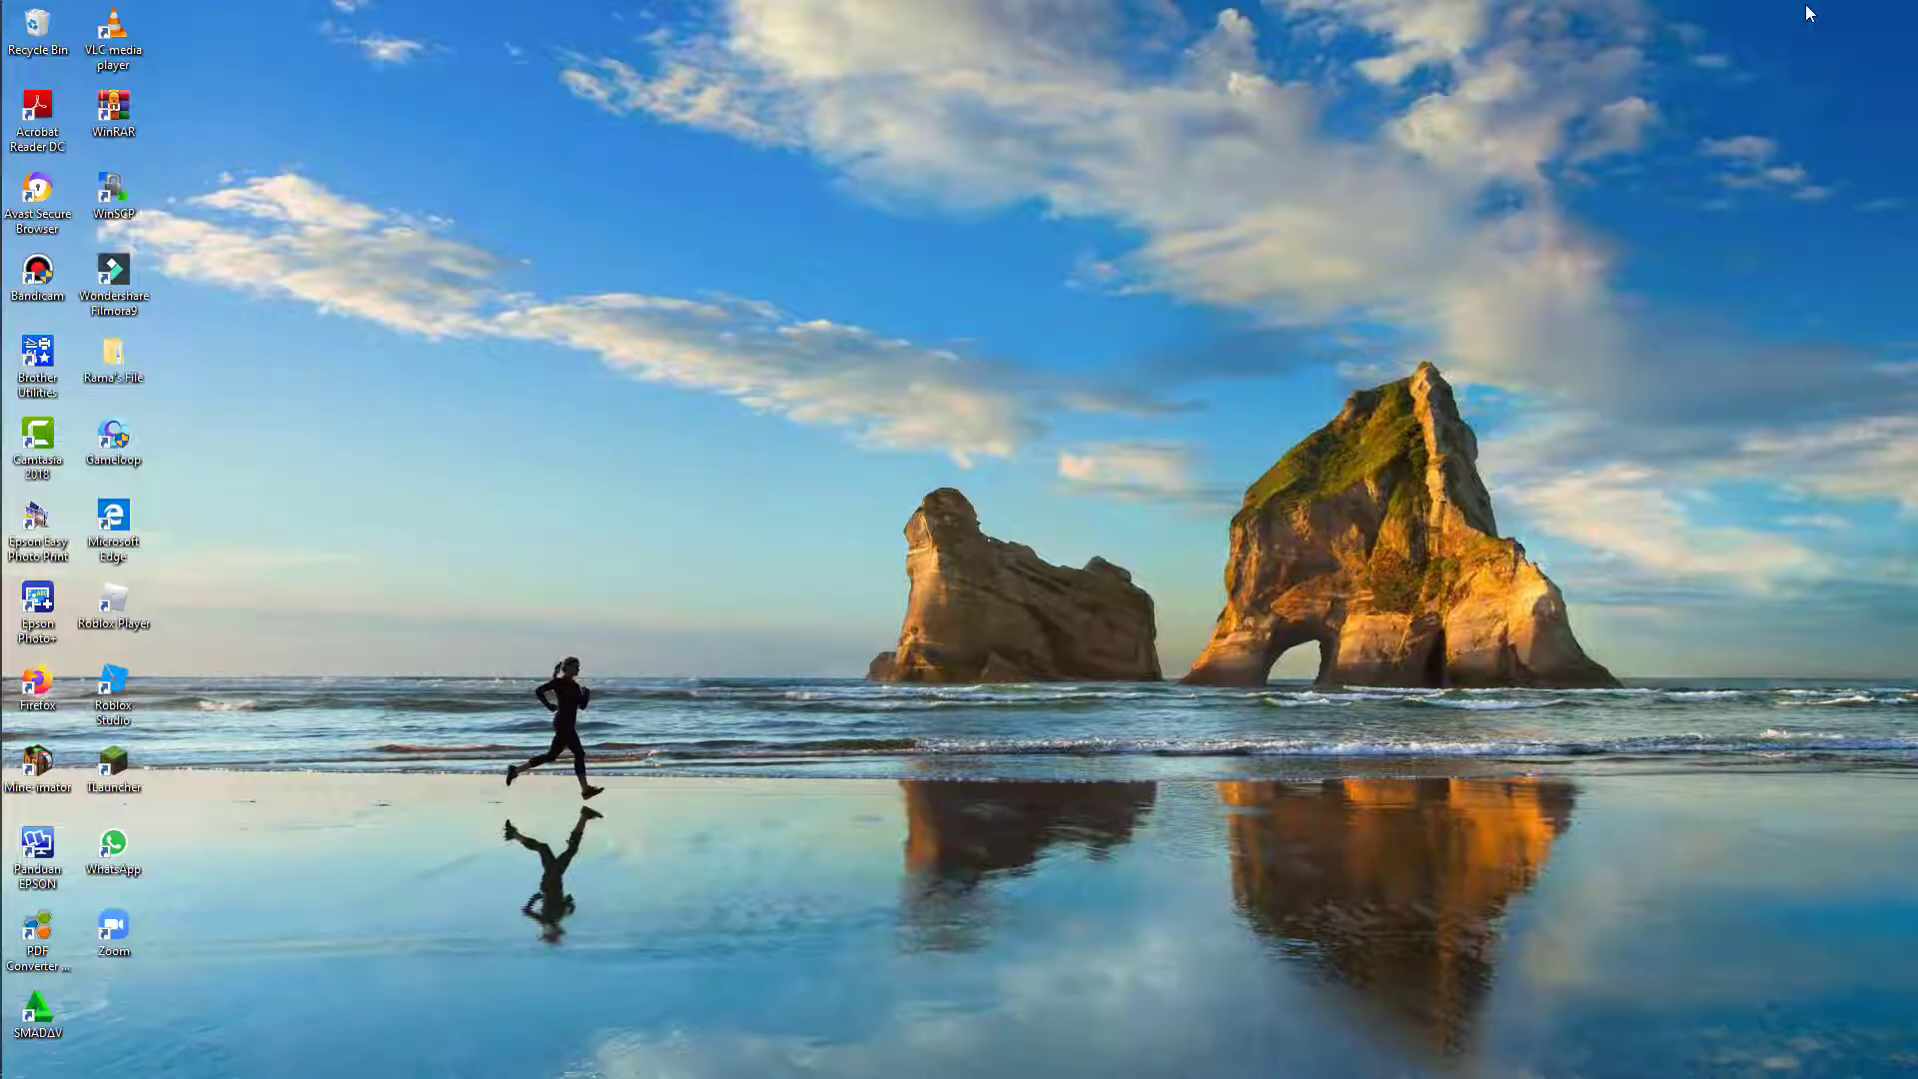